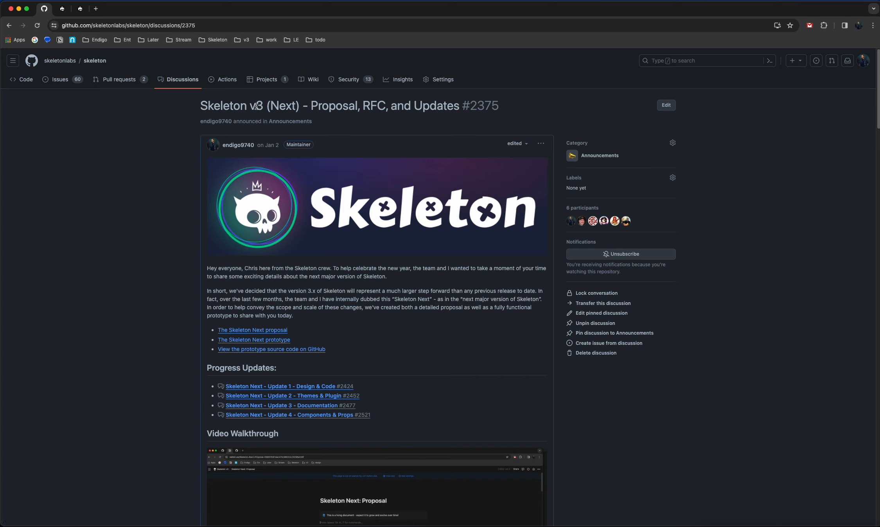
Examine the title and contents of the Skeleton v3 (Next) proposal discussion on GitHub.
left_click_drag(203, 102, 408, 111)
left_click(408, 111)
double_click(374, 106)
double_click(434, 106)
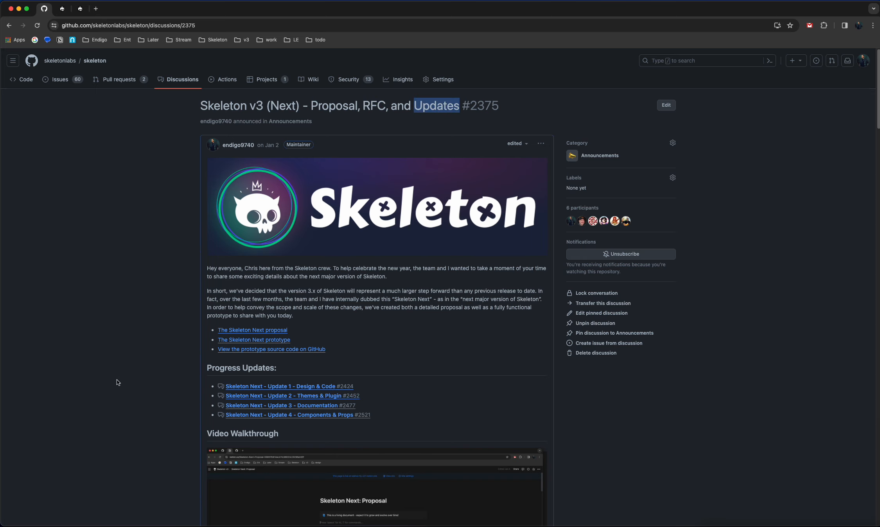
scroll(117, 379, "down", 6)
scroll(491, 362, "down", 6)
scroll(467, 359, "down", 3)
scroll(466, 359, "up", 15)
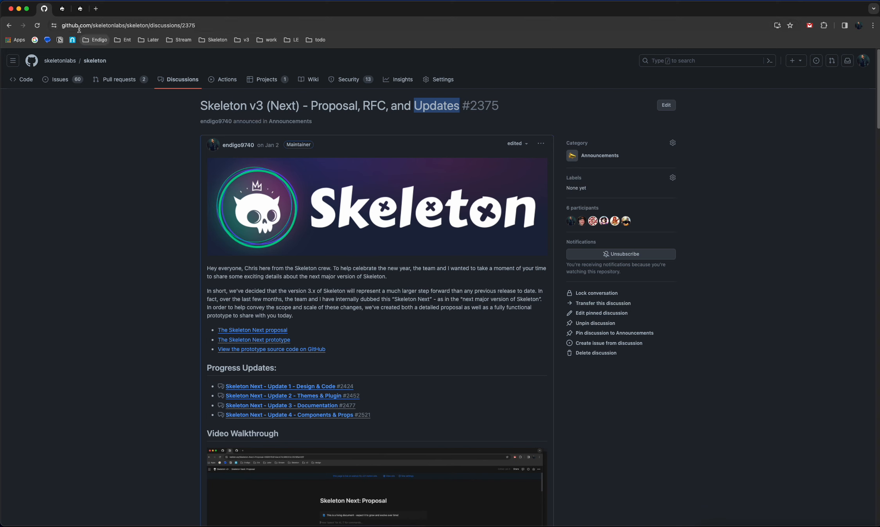
Switch to the theme generator at localhost:5173 and look over its Palette preview.
left_click(81, 9)
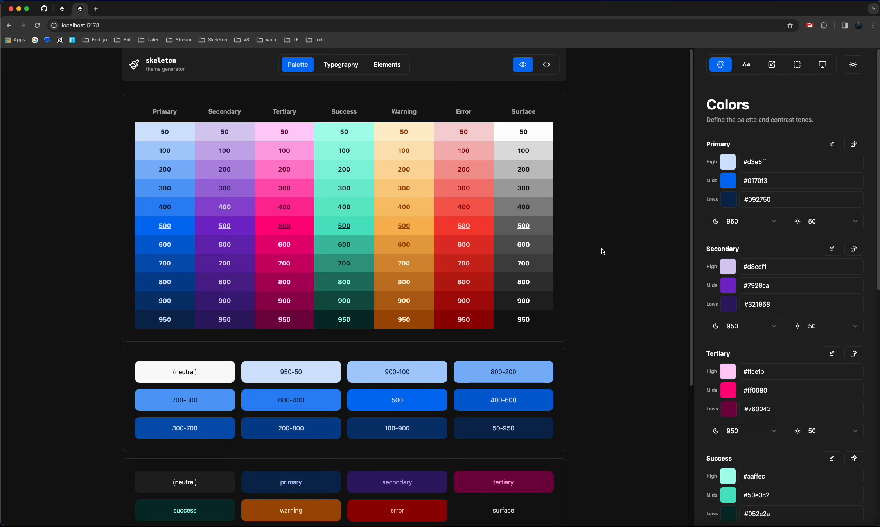
scroll(585, 288, "down", 3)
scroll(585, 288, "up", 3)
Look through the Typography and Elements previews of the theme generator, ending on the Palette preview.
left_click(343, 70)
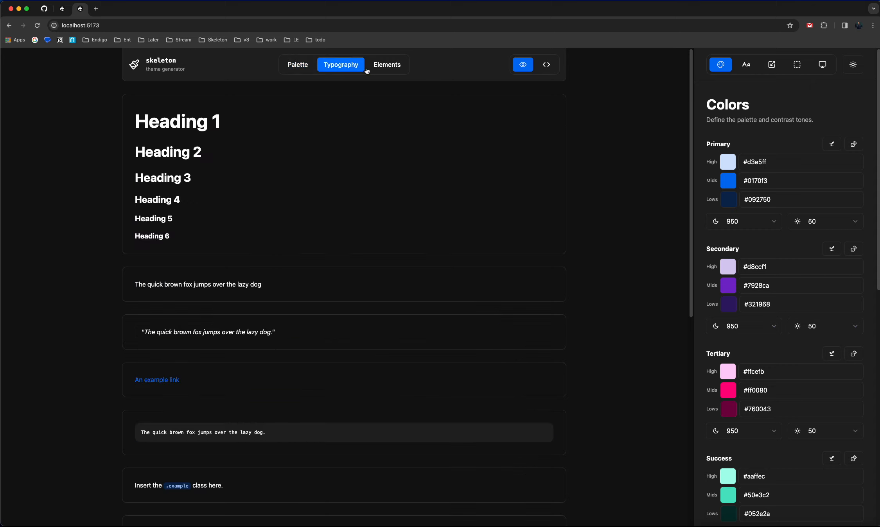
left_click(377, 70)
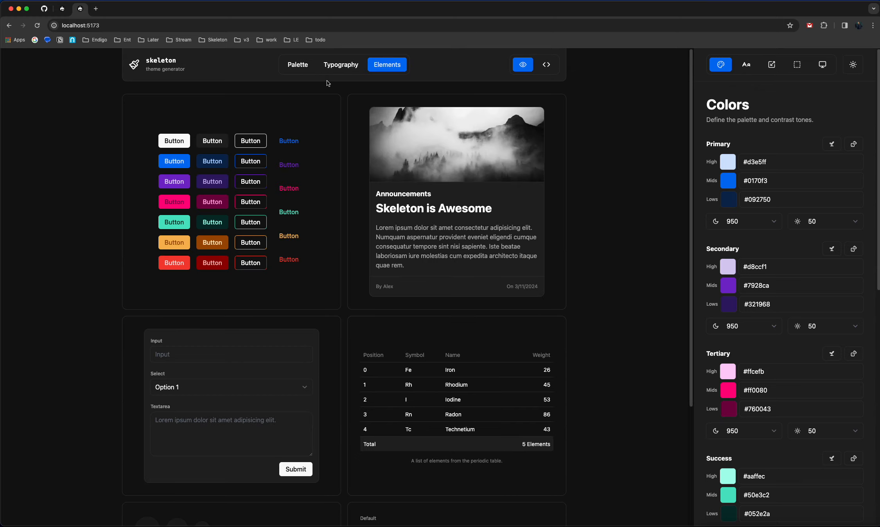
left_click(309, 72)
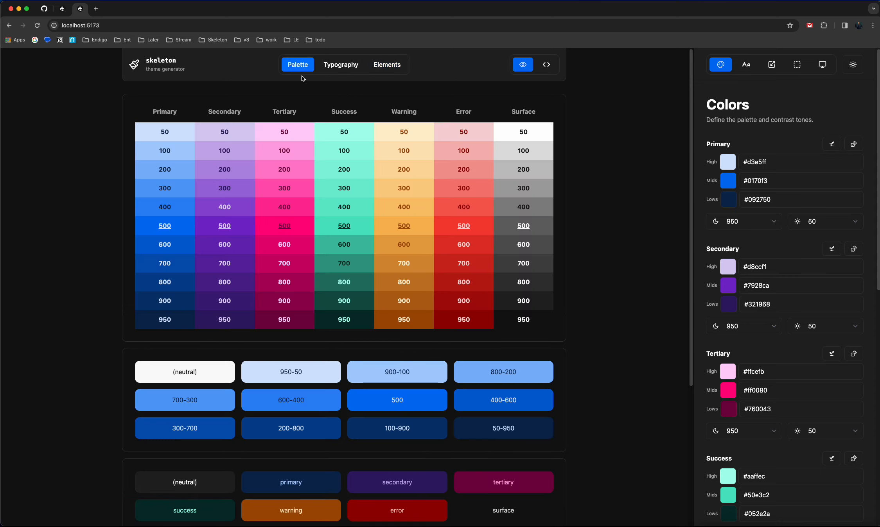
left_click(352, 69)
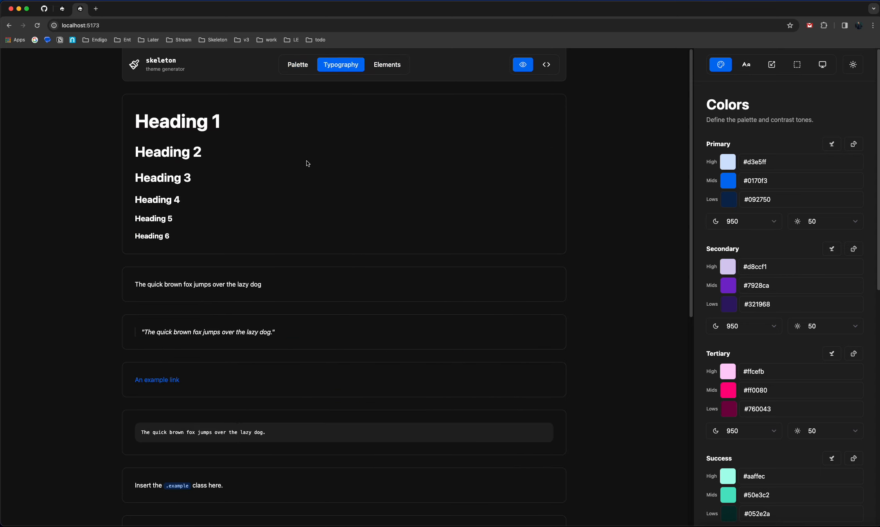
left_click(379, 71)
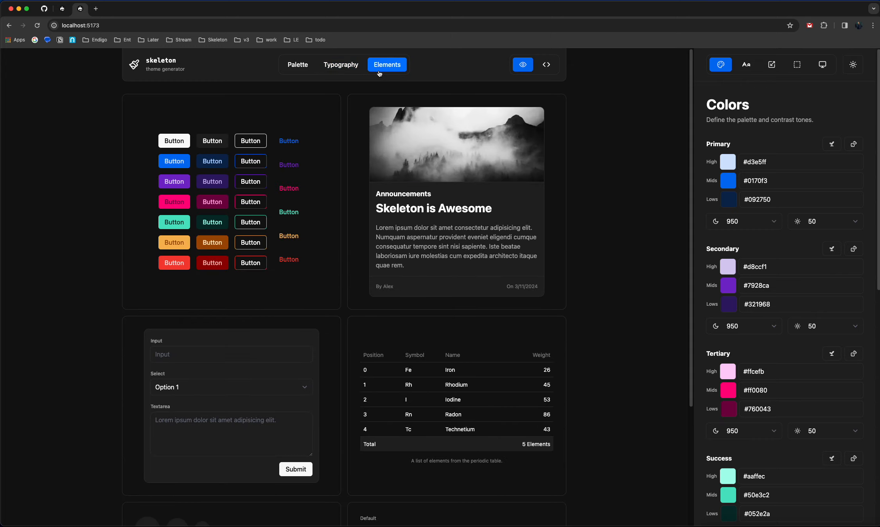
scroll(354, 278, "down", 1)
scroll(353, 278, "down", 4)
scroll(353, 277, "up", 5)
left_click(298, 66)
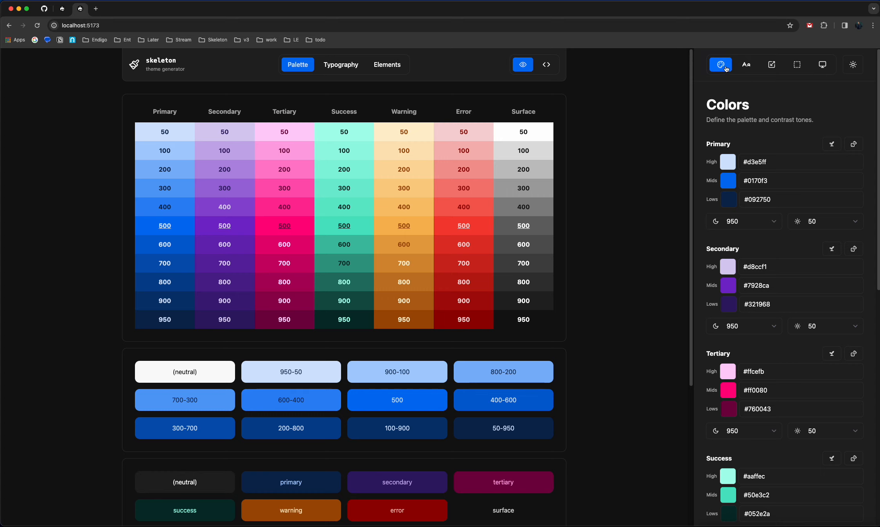
Look through the Typography, Spacing, Edges and Display settings of the theme generator.
left_click(746, 66)
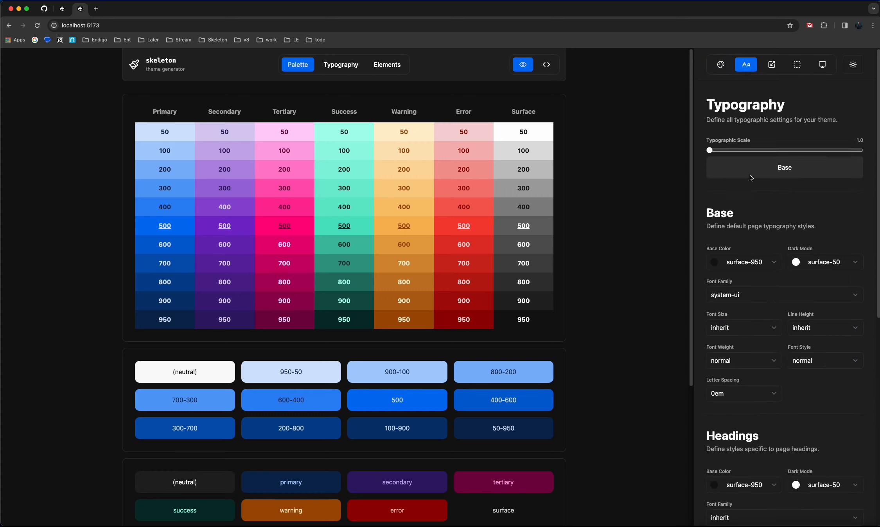
left_click(771, 65)
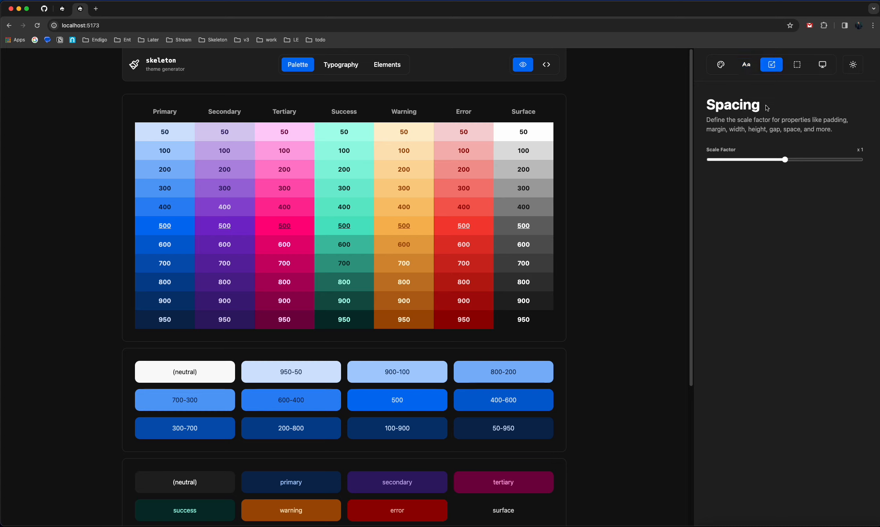
left_click(796, 66)
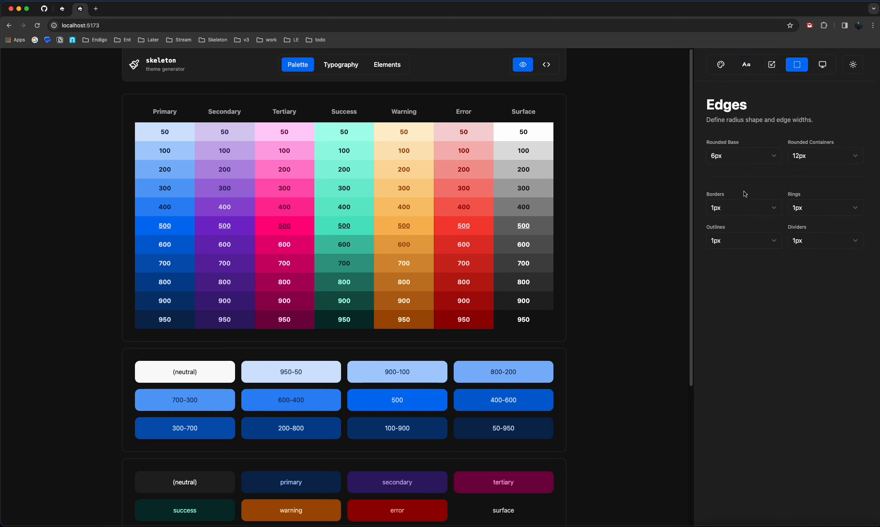
left_click(823, 65)
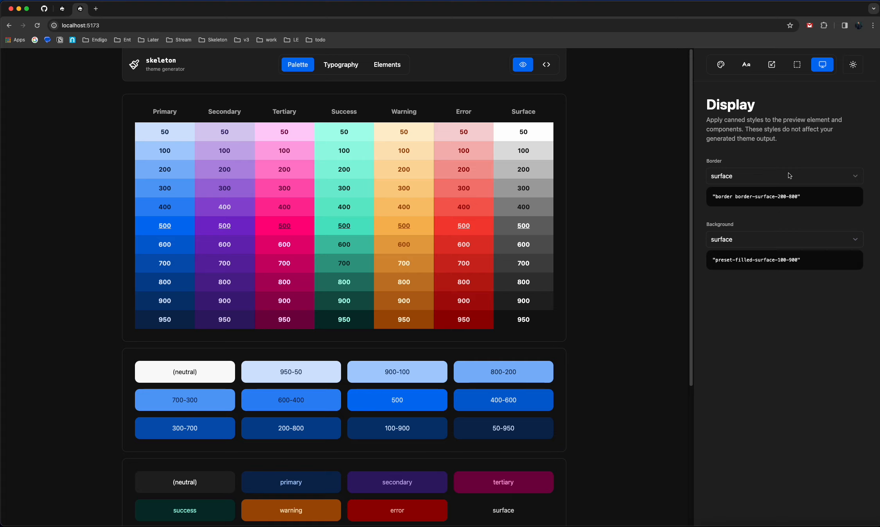
Compare the Palette and Elements previews in light and dark mode, ending in dark mode.
left_click(852, 65)
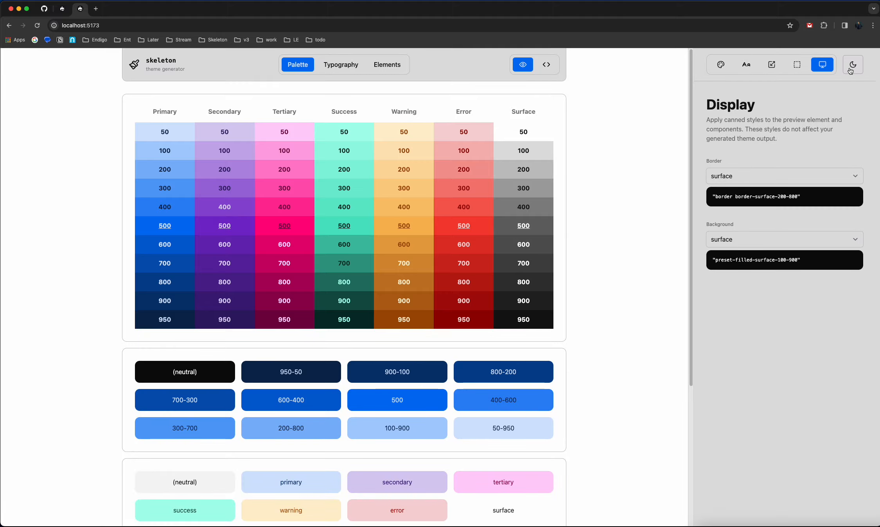
left_click(852, 66)
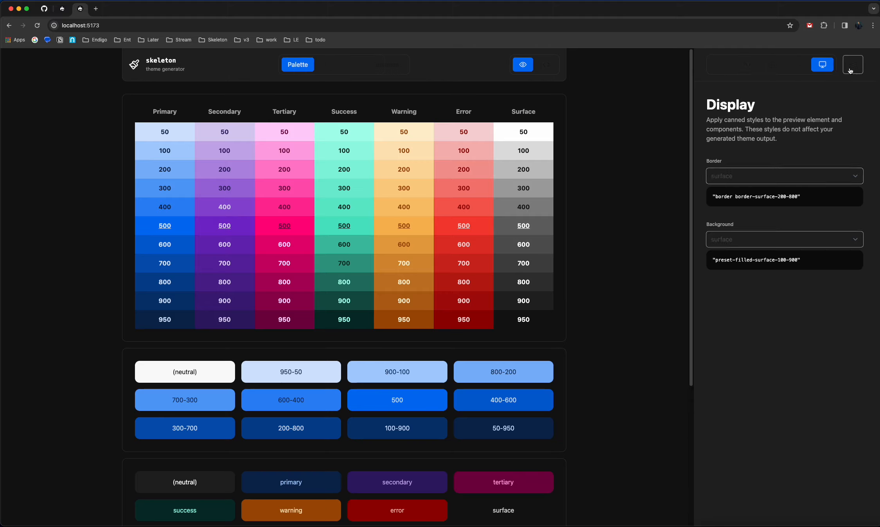
left_click(387, 64)
left_click(850, 67)
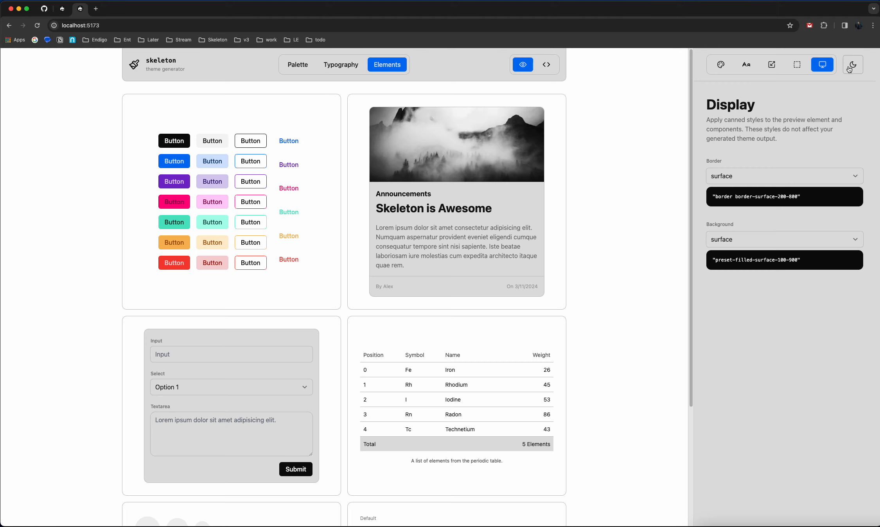
left_click(849, 70)
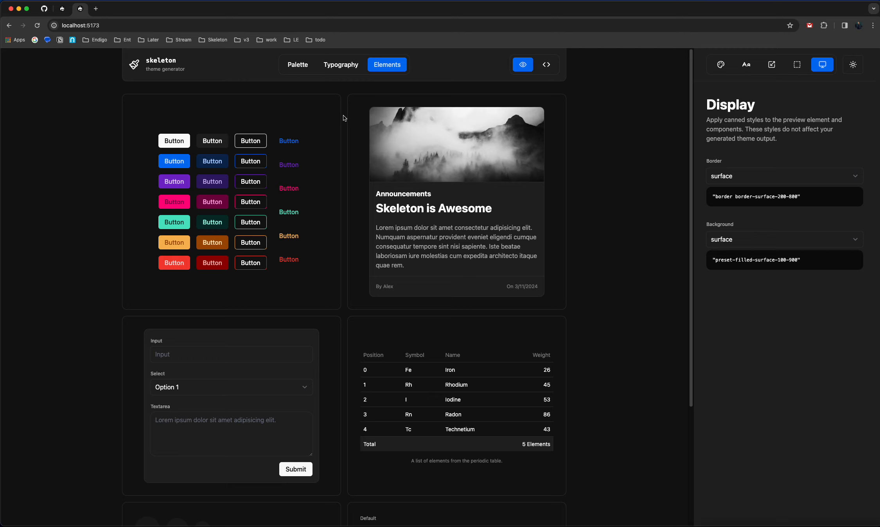
Open the production Skeleton site in a new browser tab and go to its Theme Generator page.
left_click(96, 9)
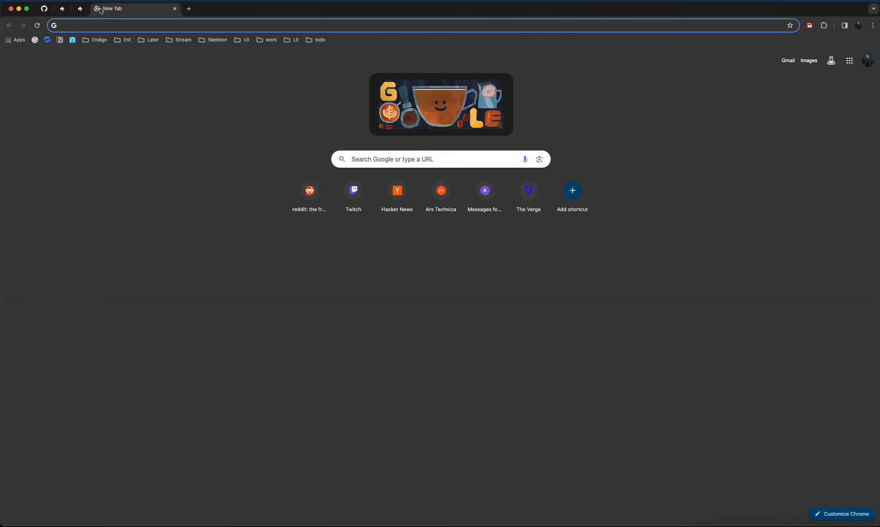
left_click(206, 39)
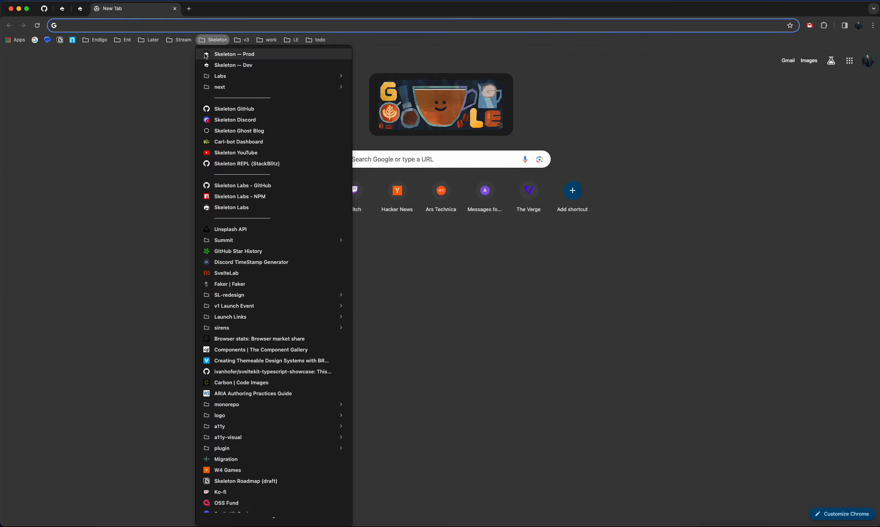
left_click(206, 55)
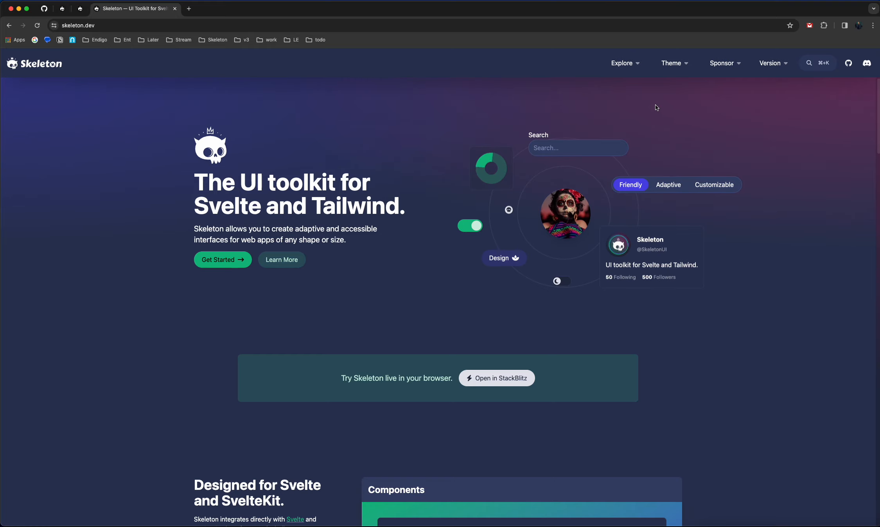
left_click(674, 65)
left_click(670, 306)
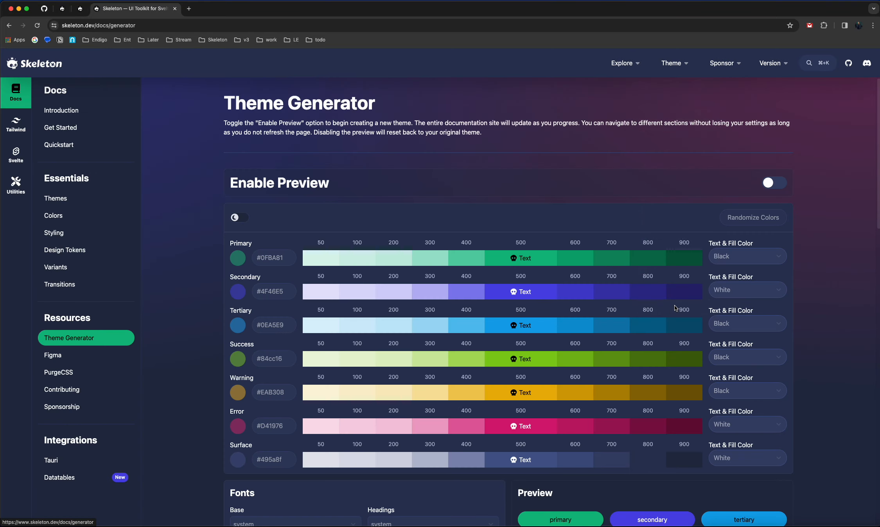
Enable the theme preview in the skeleton.dev Theme Generator, review the page, and select the Primary color's hex value.
scroll(509, 352, "down", 1)
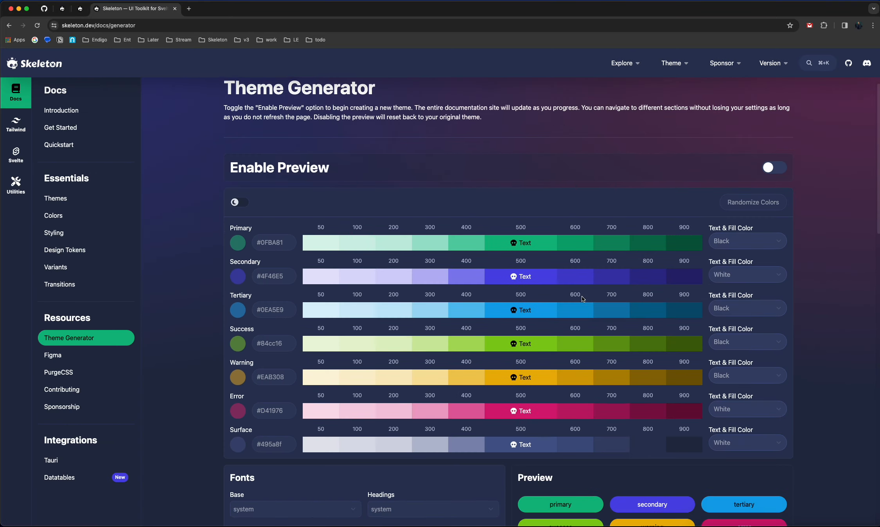
left_click(782, 169)
left_click(782, 168)
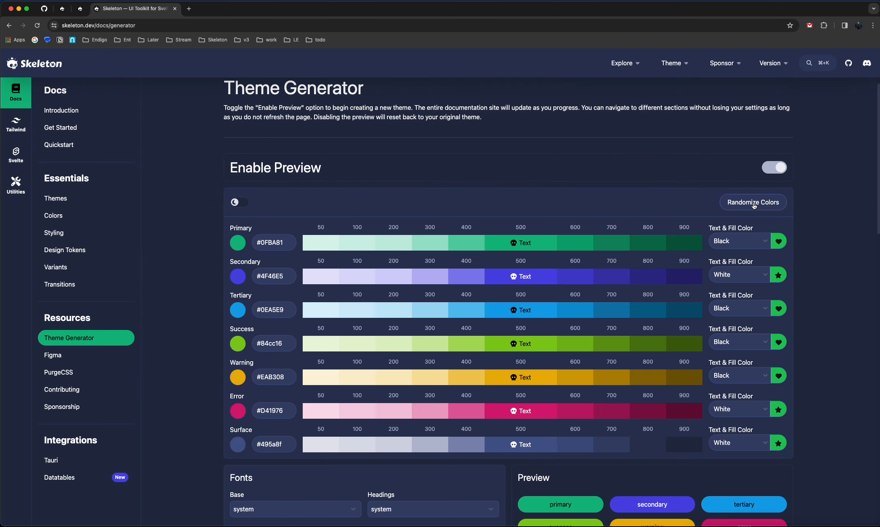
scroll(574, 387, "down", 3)
scroll(574, 387, "up", 4)
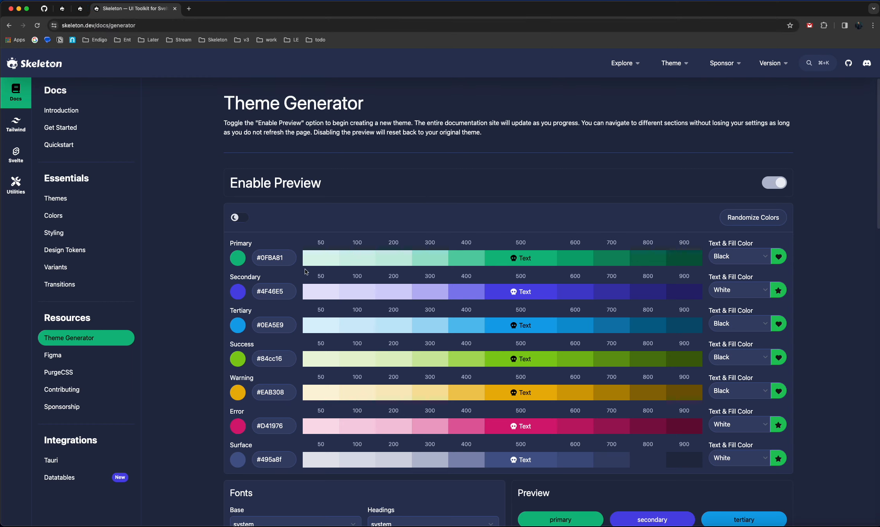
double_click(270, 258)
Return to the localhost theme generator and show the Palette preview alongside the Colors settings.
left_click(87, 13)
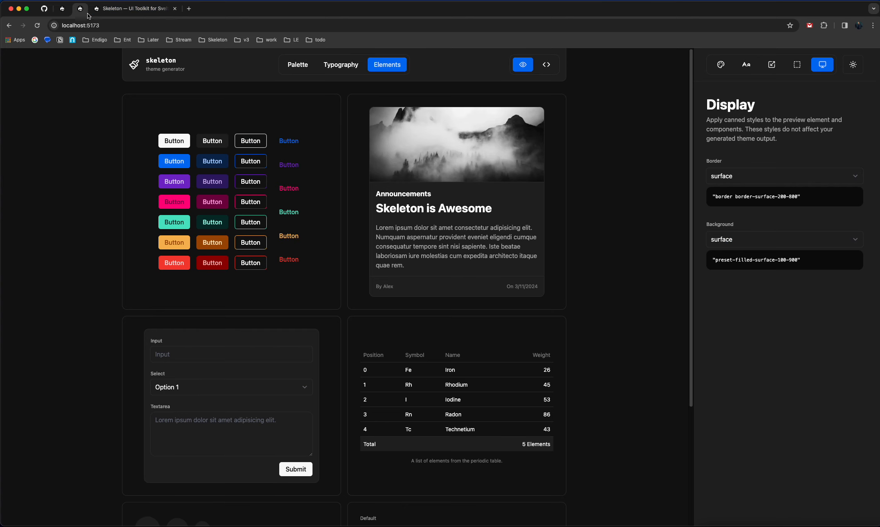
left_click(307, 70)
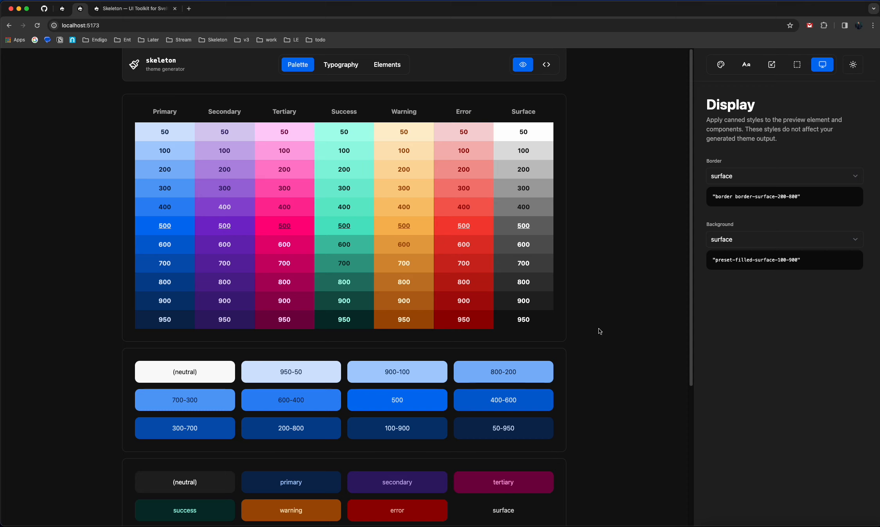
left_click(720, 65)
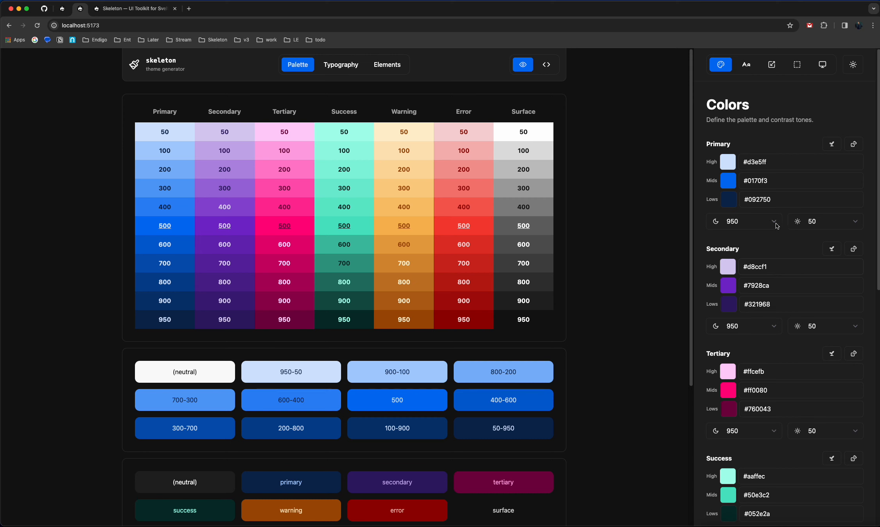
Set the Primary color to #bada55 in the skeleton.dev Theme Generator.
left_click(125, 8)
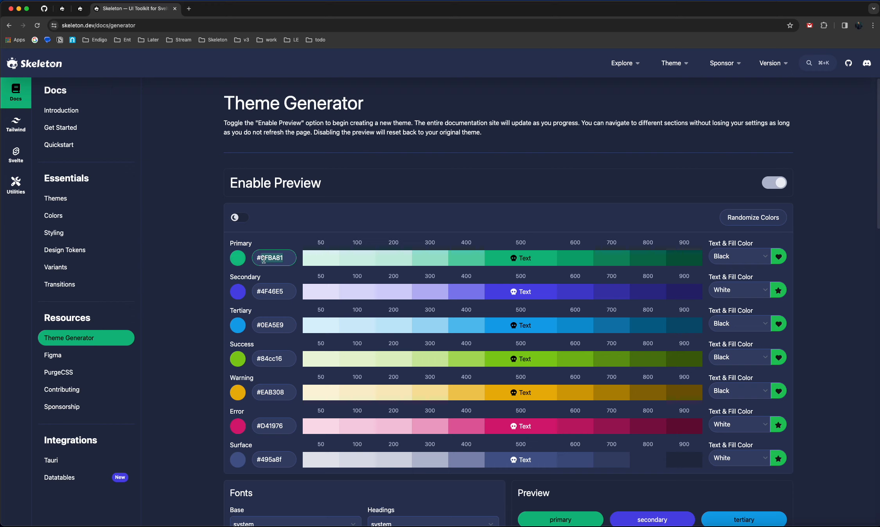
type("bada55")
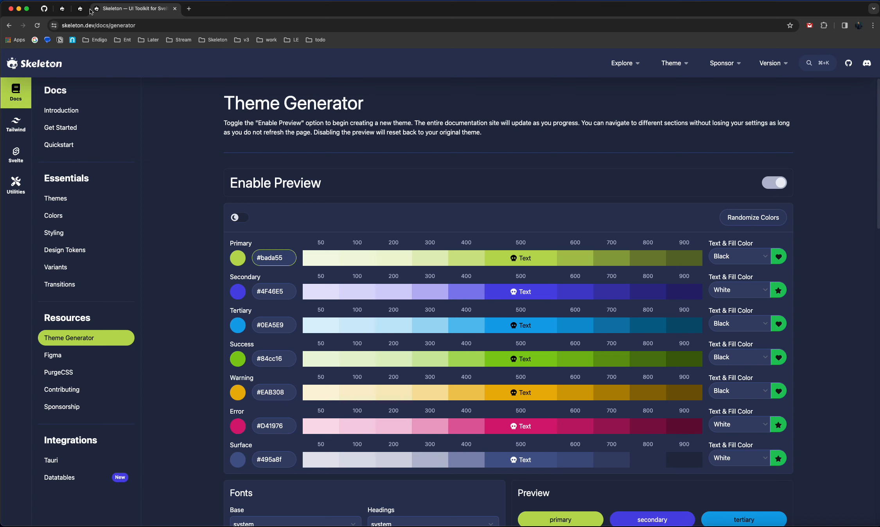
Switch back to the localhost theme generator and change the Primary palette's High color to light blue #65dcec.
key("ctrl+shift+Tab")
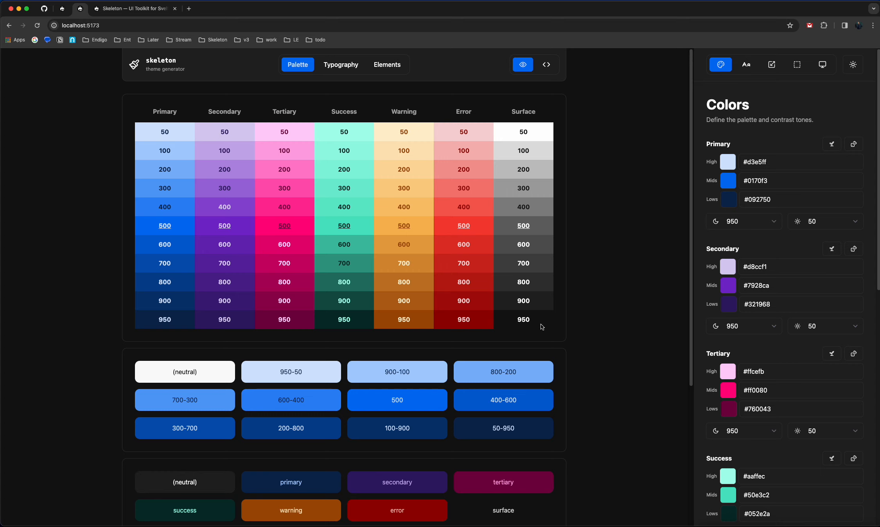
left_click(730, 165)
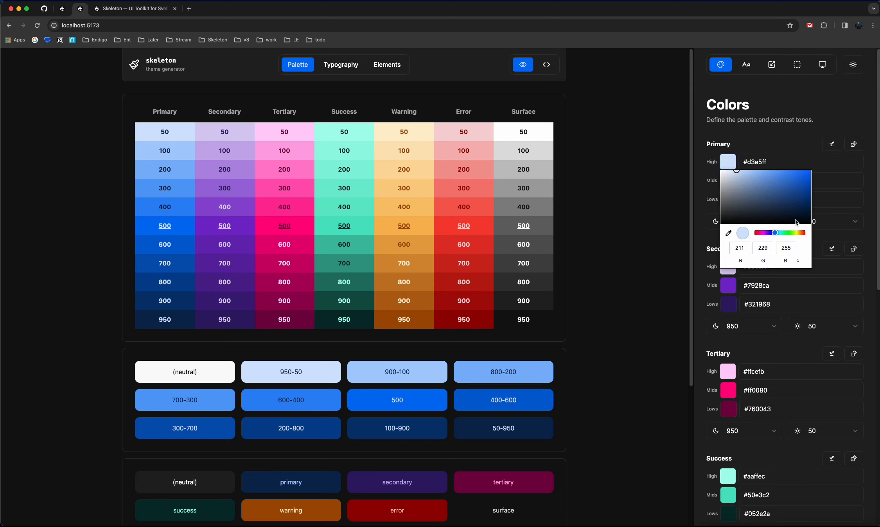
left_click_drag(773, 233, 781, 233)
left_click_drag(753, 187, 771, 175)
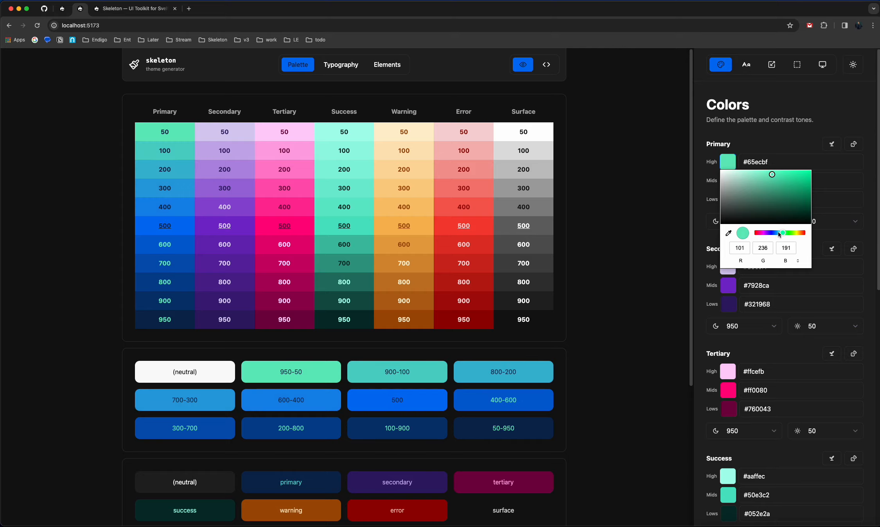
mouse_move(778, 233)
left_mouse_down()
mouse_move(769, 232)
mouse_move(779, 234)
left_mouse_up()
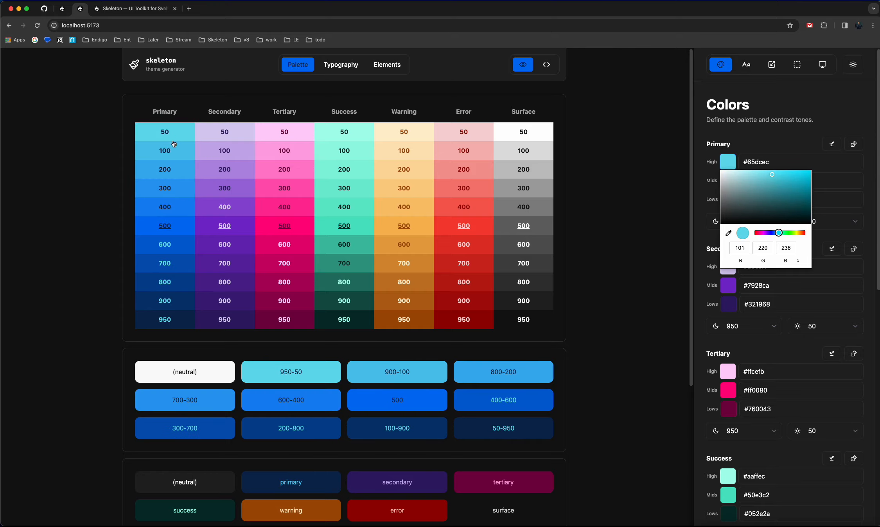
left_click(759, 143)
Change the Primary palette's Lows color to the dark blue-gray #202937.
left_click(729, 199)
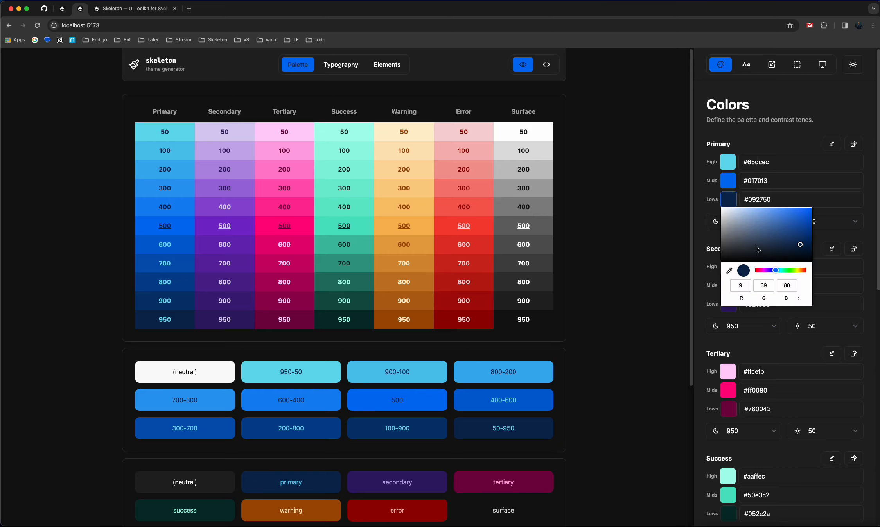
mouse_move(757, 247)
left_mouse_down()
mouse_move(749, 253)
mouse_move(760, 250)
left_mouse_up()
left_click(615, 212)
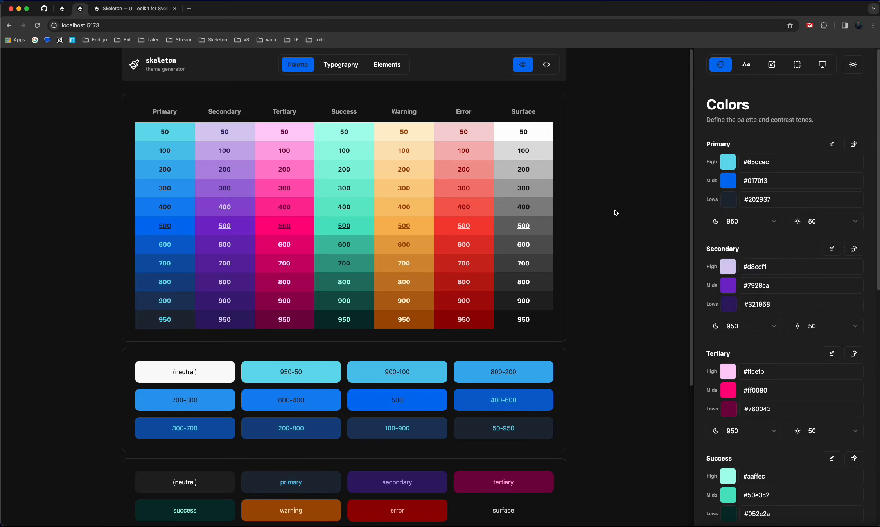
Reload the theme generator to reset the Primary colors, and view the options for Primary's dark and light contrast tones.
left_click(37, 26)
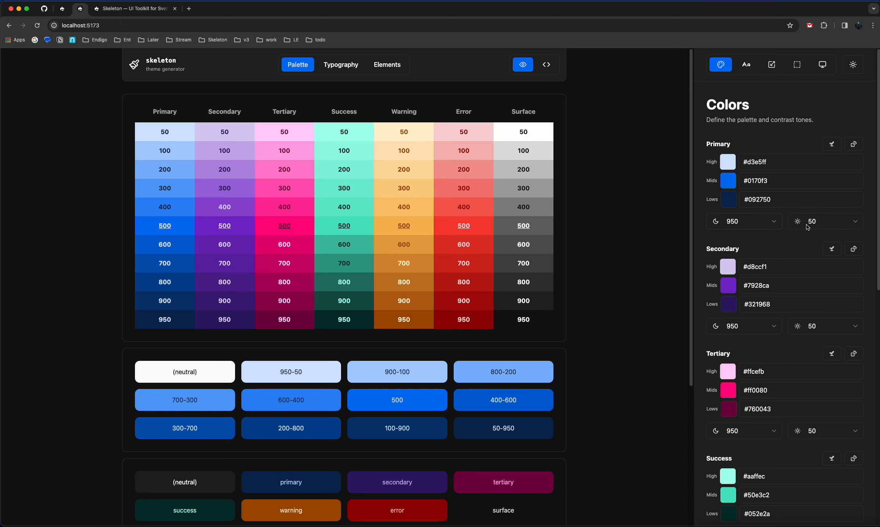
left_click(764, 225)
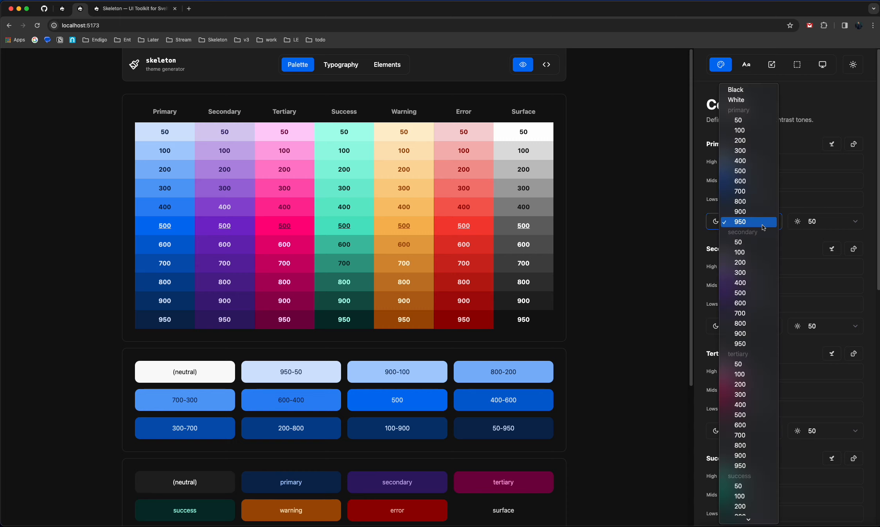
left_click(802, 228)
left_click(802, 228)
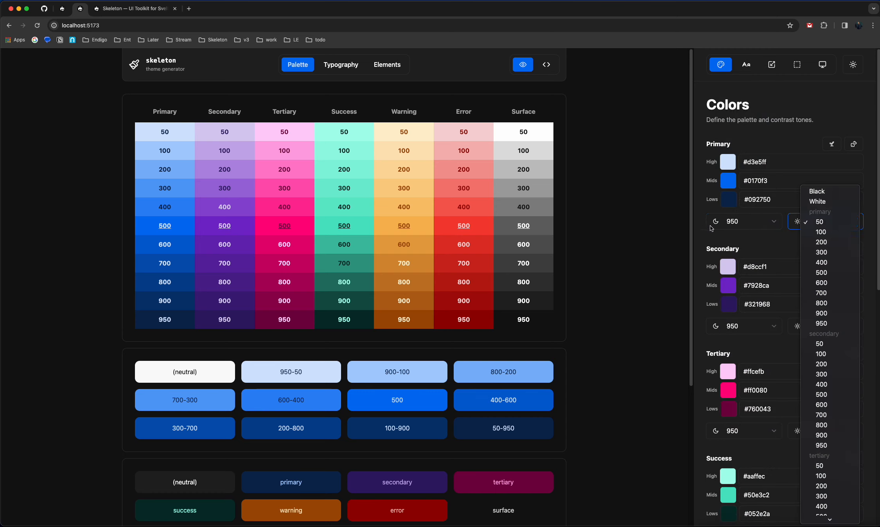
left_click(234, 233)
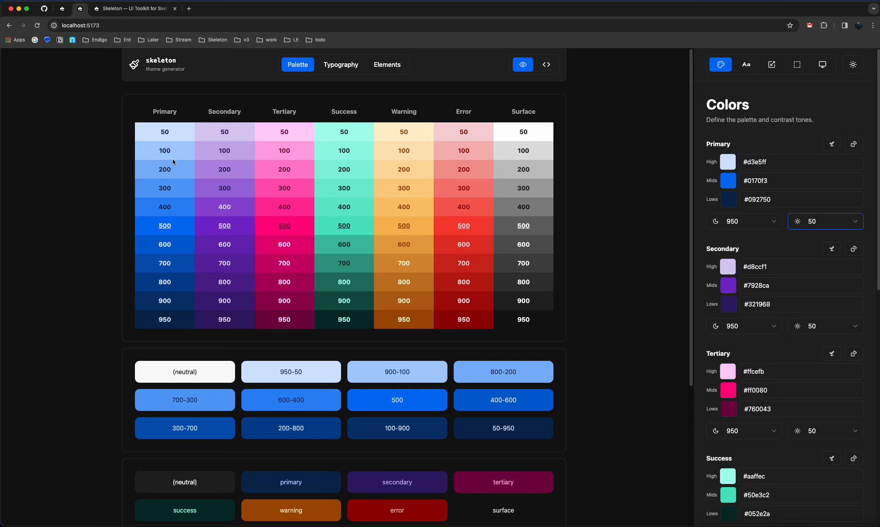
Set the Primary palette's dark contrast tone to Black and its light contrast tone to White.
left_click(760, 226)
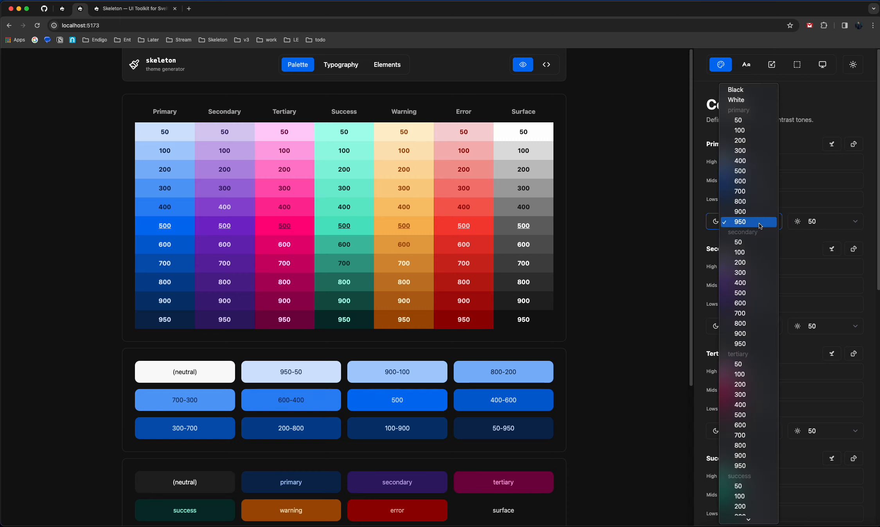
left_click(737, 90)
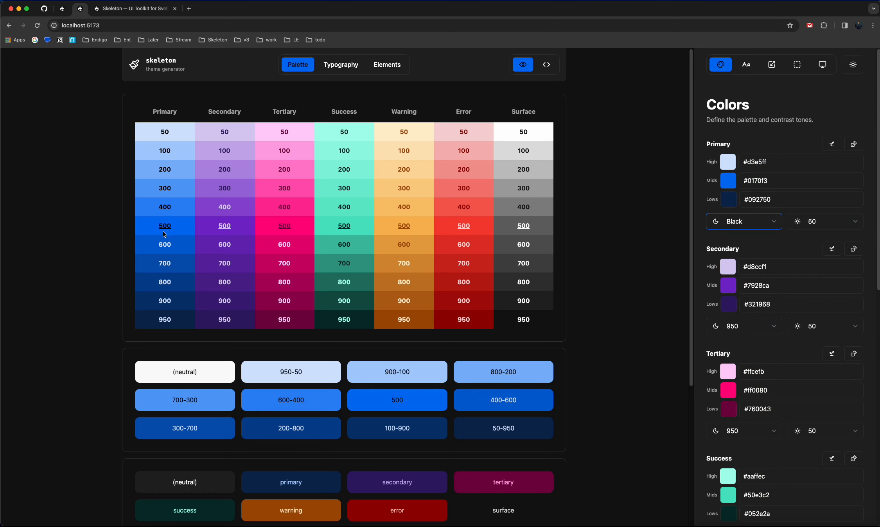
left_click(816, 222)
left_click(825, 202)
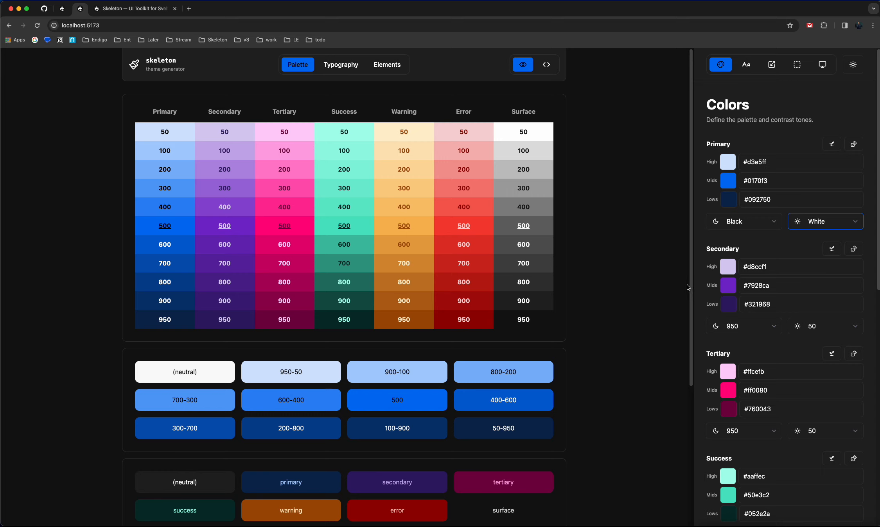
Try secondary 950 as the Primary palette's dark contrast tone, and set it back to Black.
left_click(769, 228)
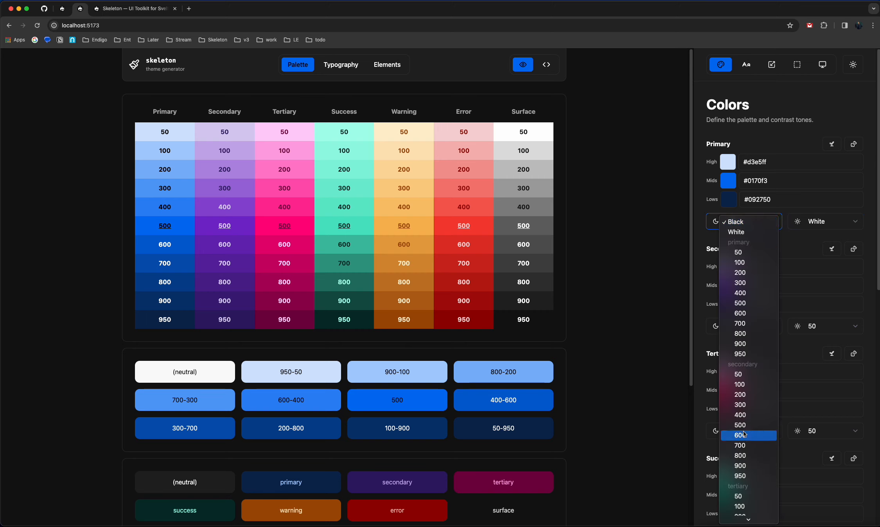
left_click(743, 476)
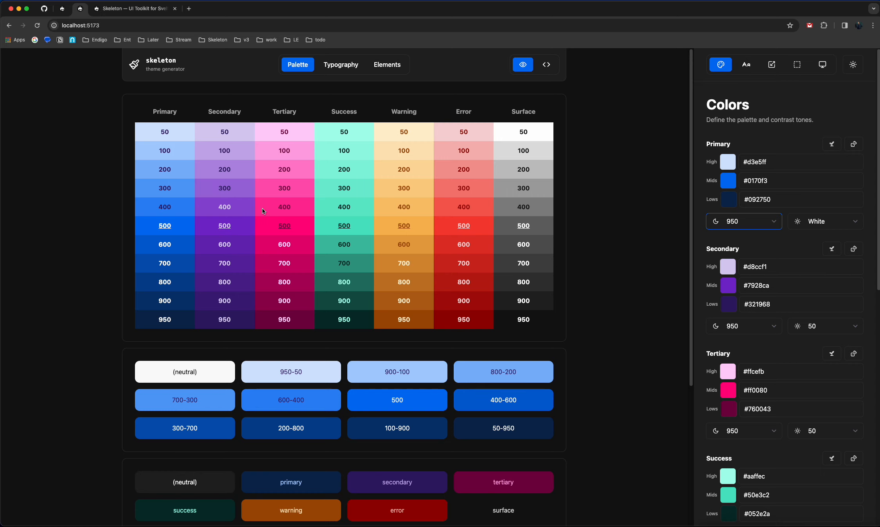
left_click(739, 221)
scroll(739, 222, "up", 3)
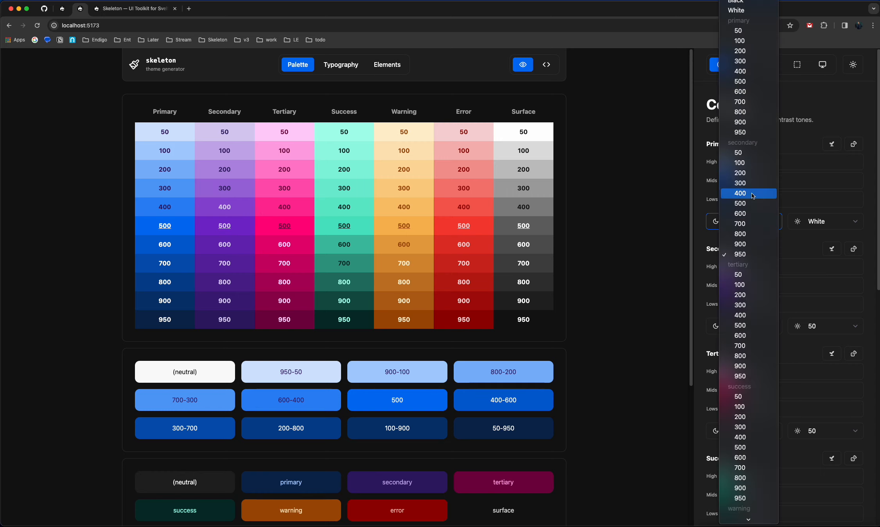
left_click(735, 2)
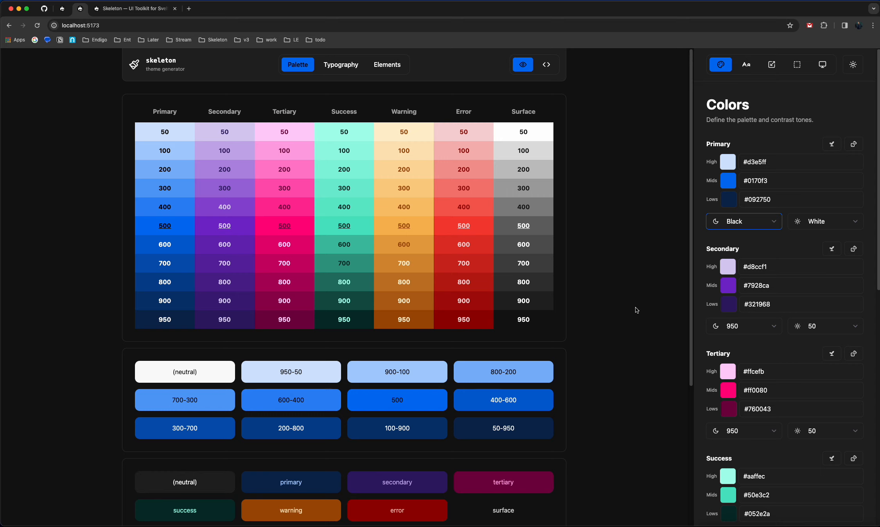
Randomize the Primary palette's colors several times in a row.
left_click(853, 146)
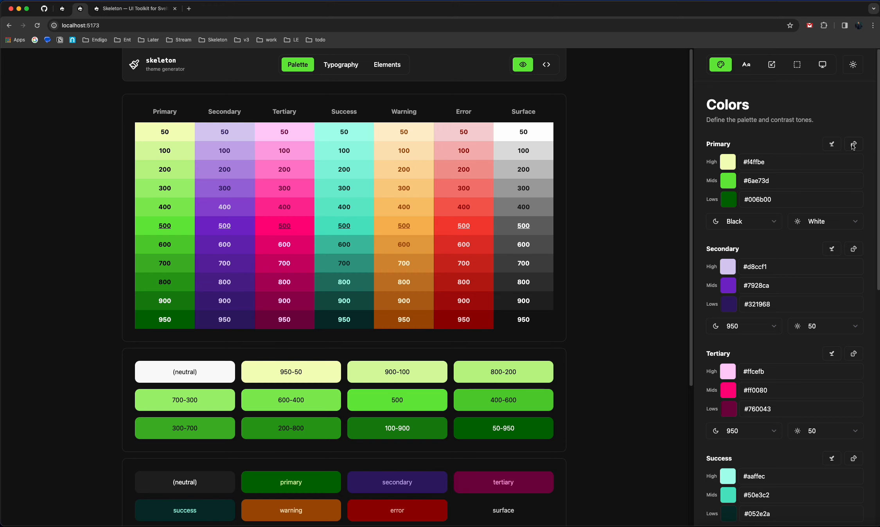
left_click(853, 146)
left_click(853, 145)
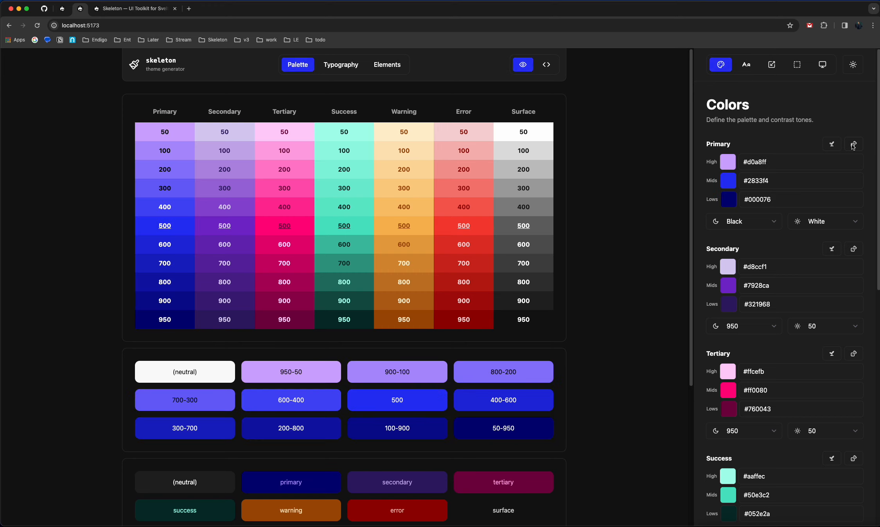
left_click(853, 145)
left_click(853, 145)
left_click(853, 145)
left_click(853, 146)
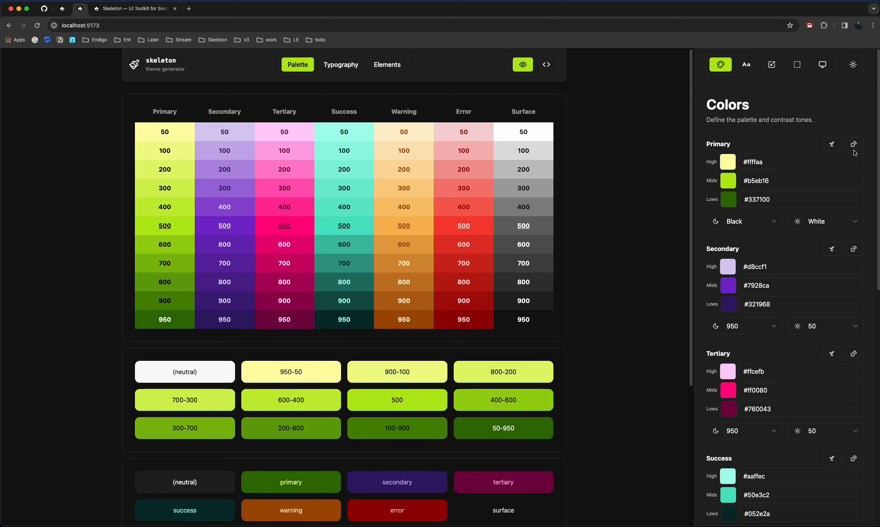
Generate random colors for the Secondary, Tertiary and Success palettes.
left_click(853, 249)
left_click(854, 357)
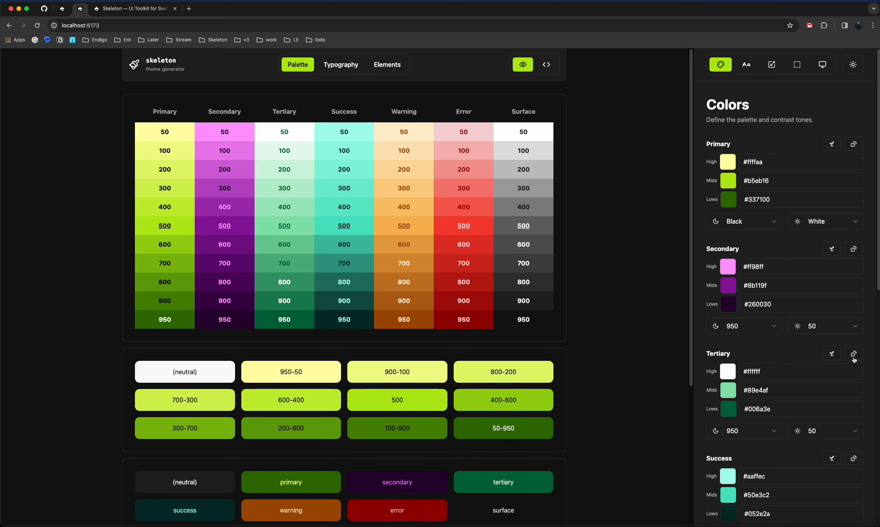
left_click(853, 463)
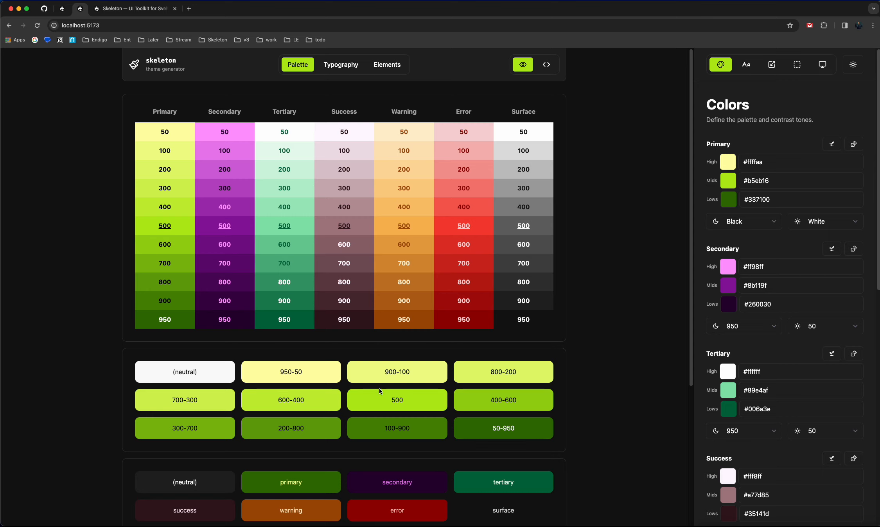
Generate random colors for the Surface palette, and randomize the Primary palette once more.
scroll(607, 464, "down", 5)
scroll(605, 465, "up", 5)
scroll(799, 304, "down", 12)
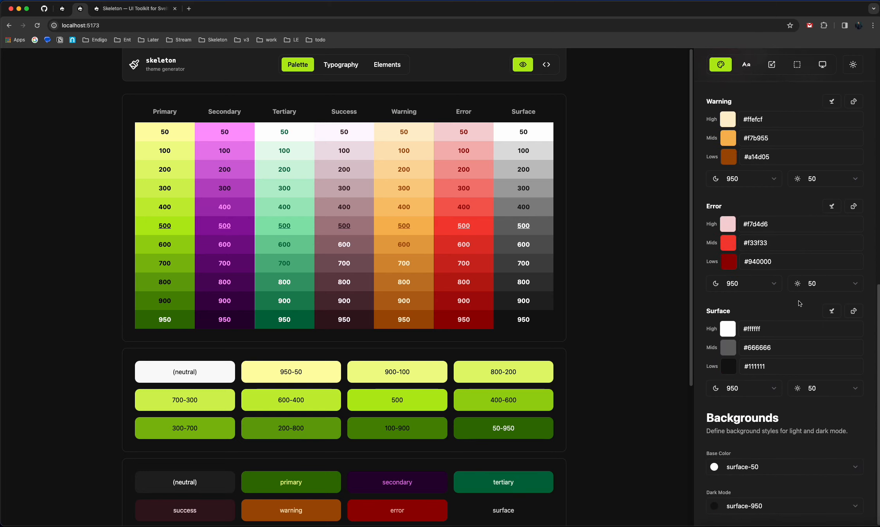
left_click(852, 315)
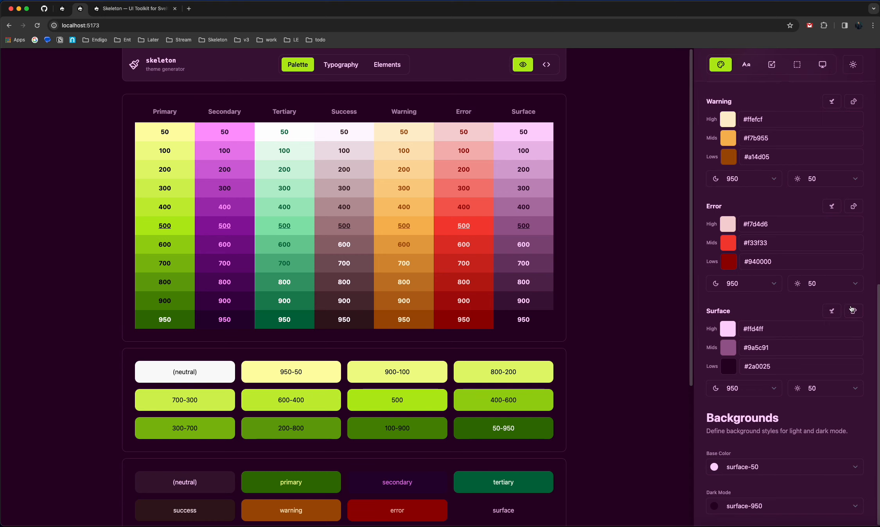
scroll(751, 311, "up", 6)
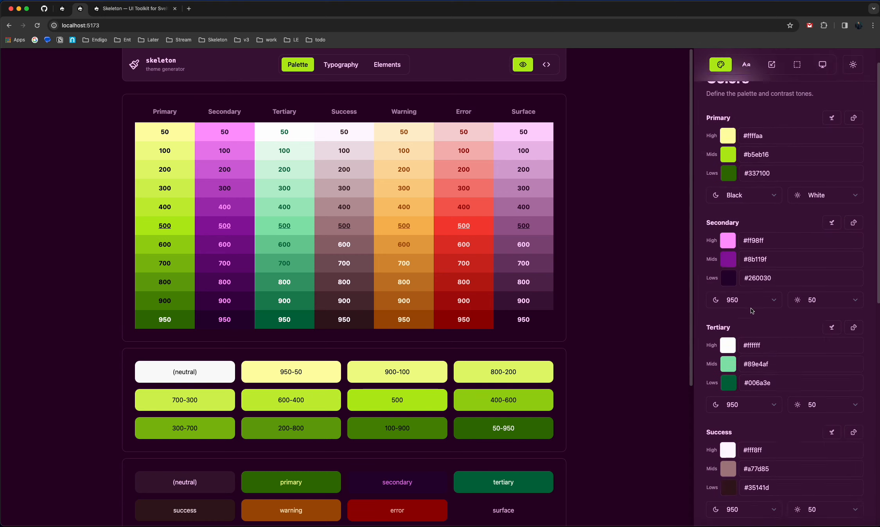
left_click(854, 145)
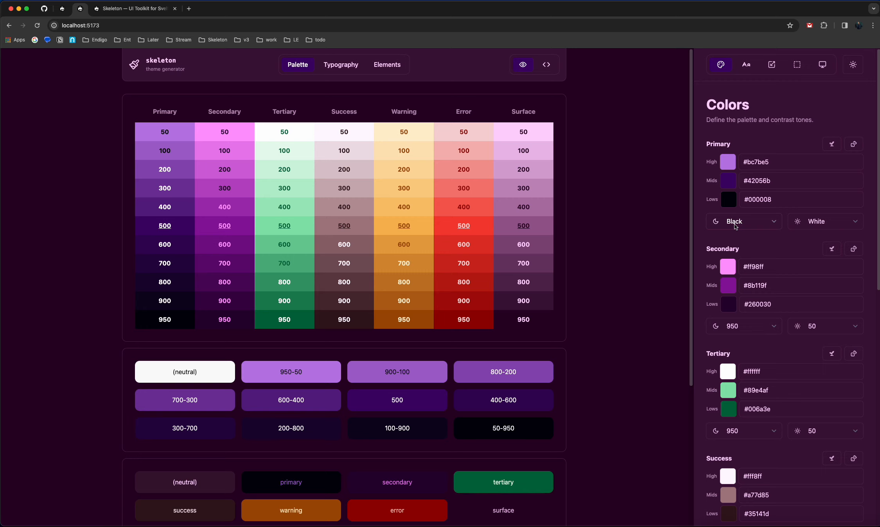
Open Discord's Branding Guidelines from the v3 themes bookmarks in a new tab, copy the Blurple hex code and close the page.
left_click(189, 8)
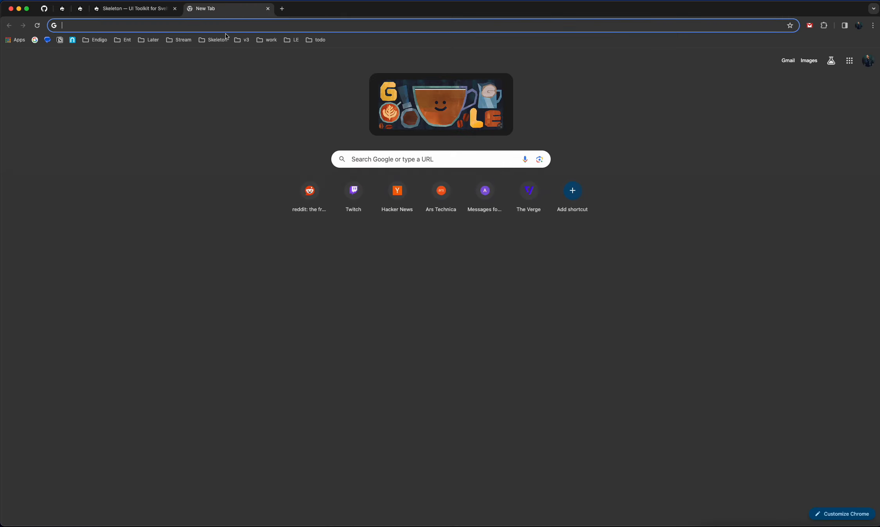
left_click(241, 40)
mouse_move(360, 181)
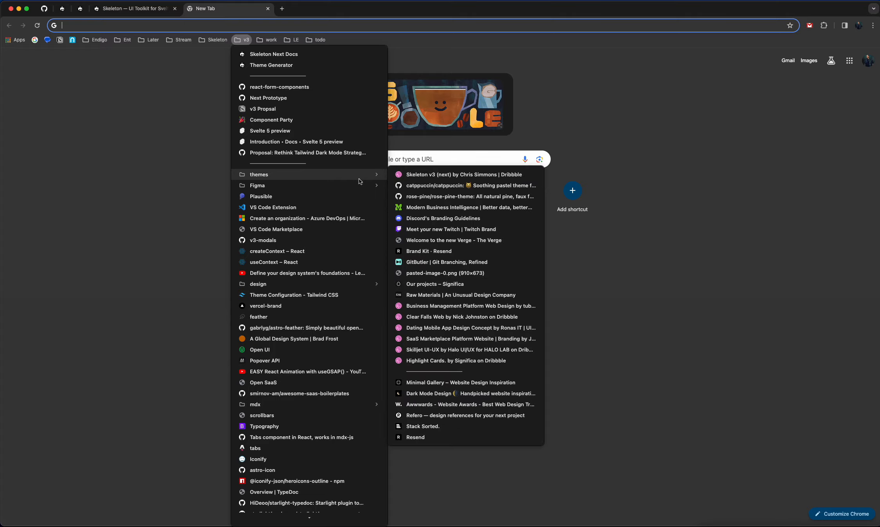
left_click(455, 221)
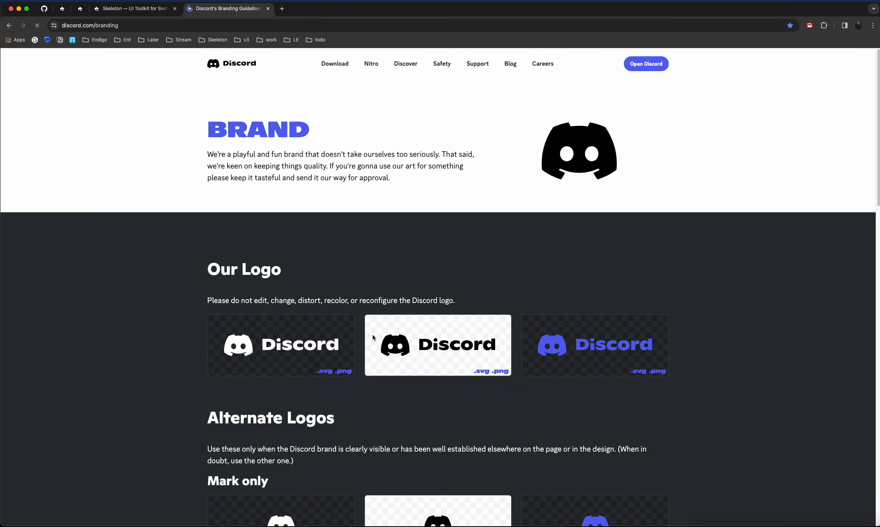
scroll(362, 339, "down", 8)
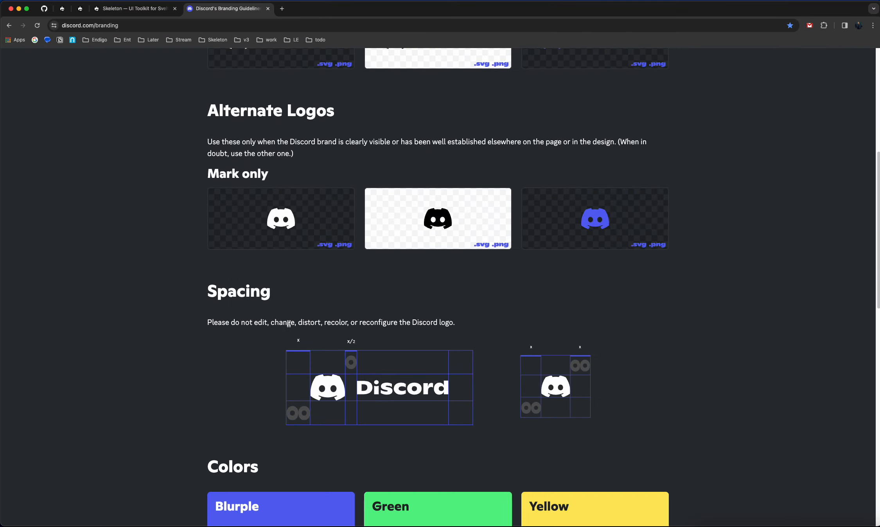
scroll(288, 323, "down", 7)
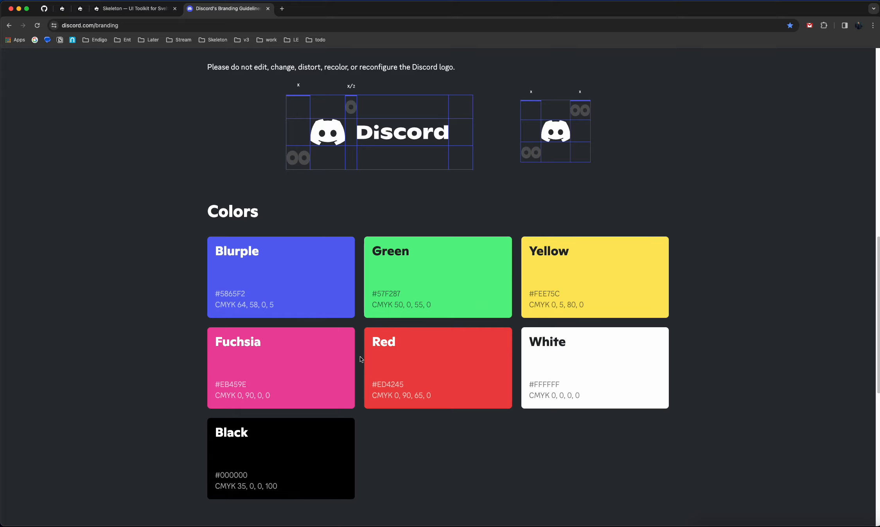
scroll(382, 355, "down", 2)
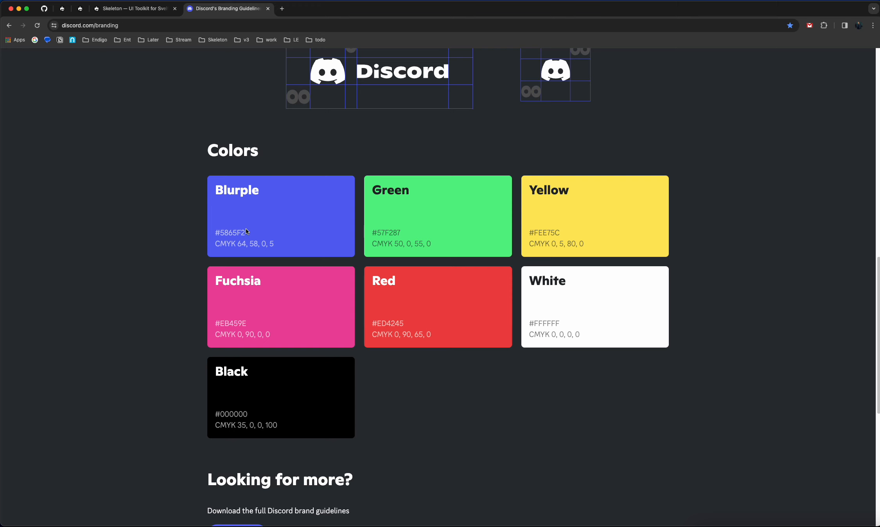
double_click(235, 232)
key("super+w")
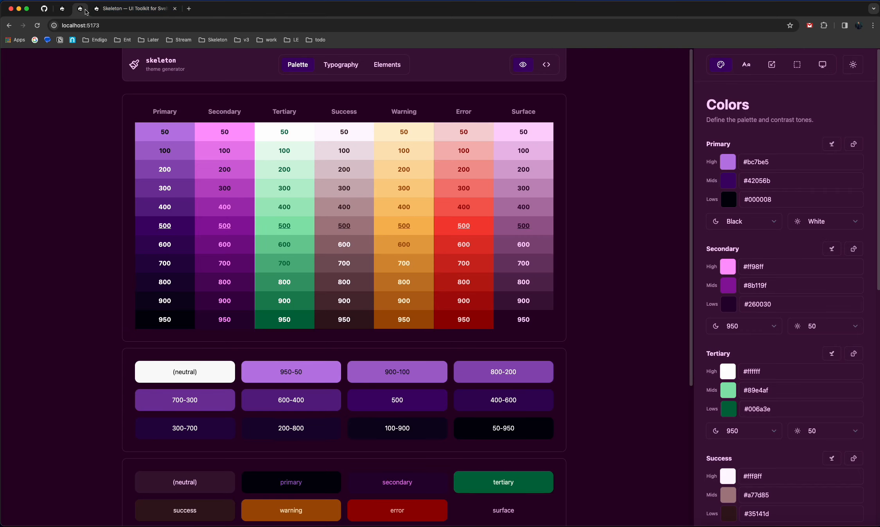
Close the skeleton.dev tab and generate the Primary palette from the seed color #5865F2.
left_click(97, 9)
key("super+w")
left_click(832, 145)
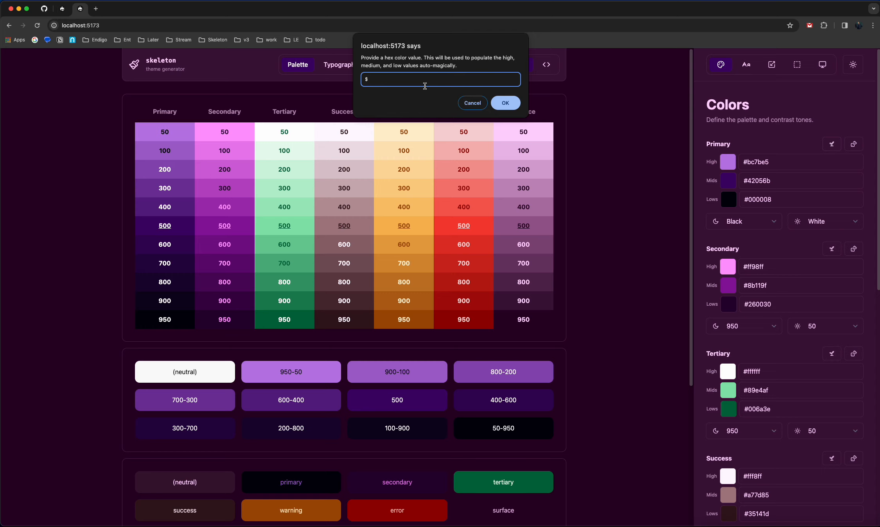
type("#5865F2")
left_click(508, 103)
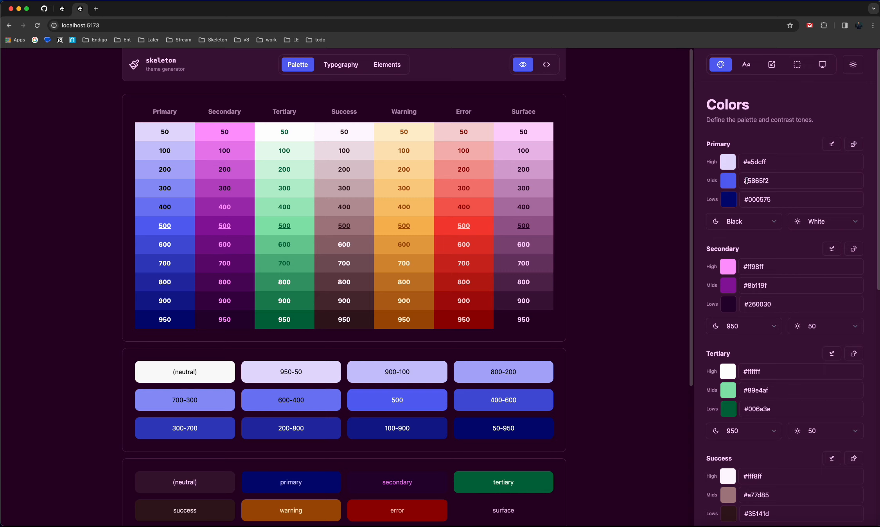
triple_click(789, 181)
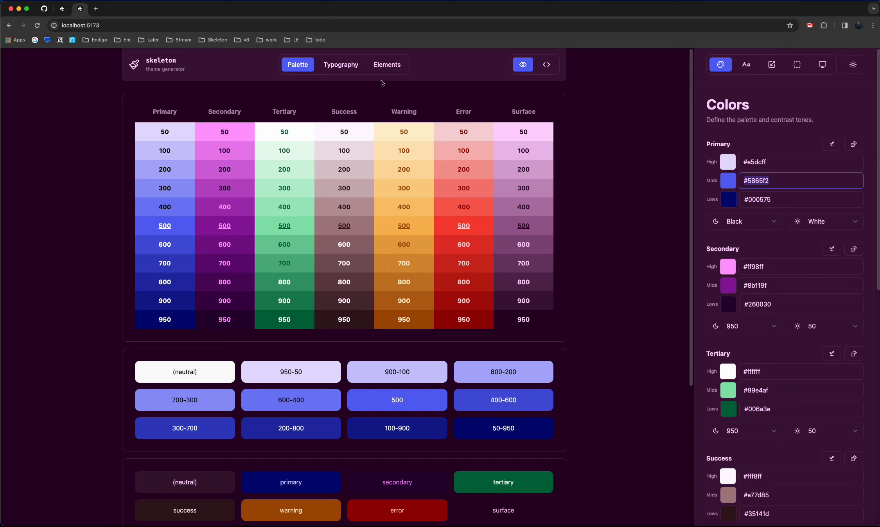
Preview the theme on the Typography and Elements samples, and return to the Palette preview.
left_click(341, 66)
left_click(385, 65)
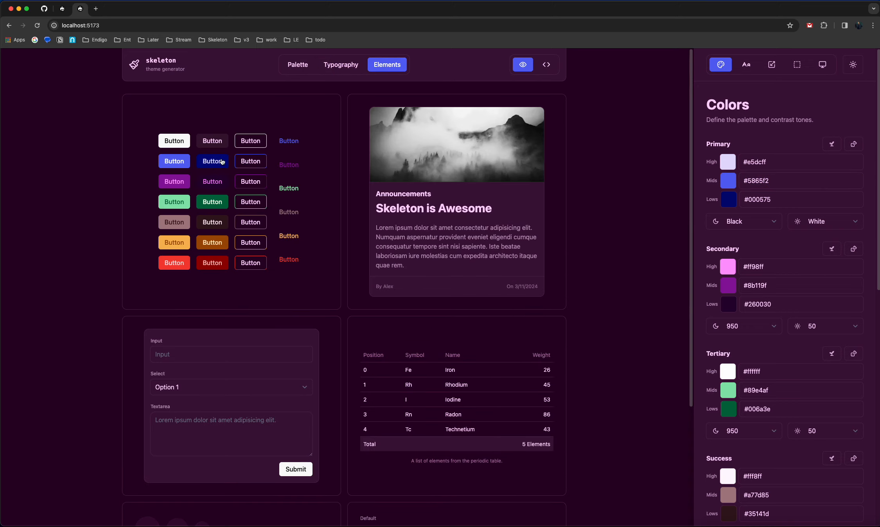
left_click(299, 67)
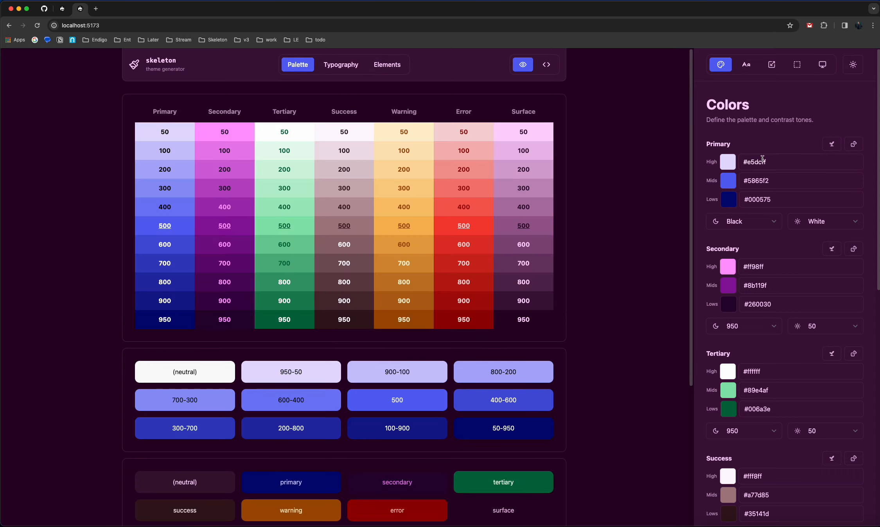
Change the Primary palette's Lows color to the muted dark blue #292e7f.
left_click(732, 203)
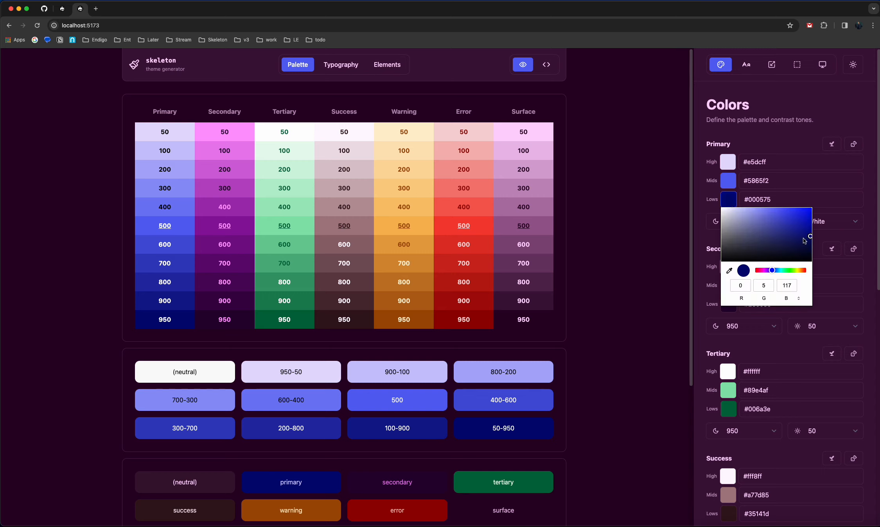
left_click_drag(809, 238, 782, 235)
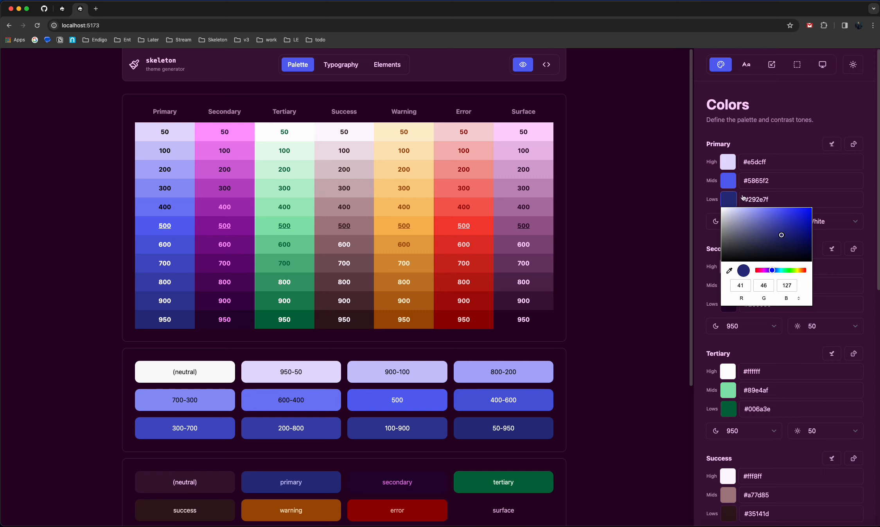
left_click(866, 117)
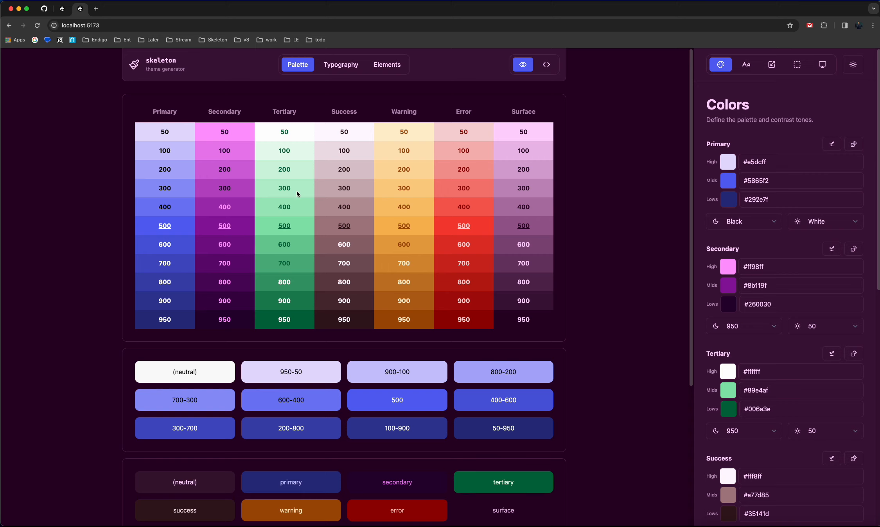
Set the theme's Dark Mode background color to Black.
scroll(163, 293, "down", 3)
scroll(159, 309, "up", 3)
scroll(762, 257, "down", 10)
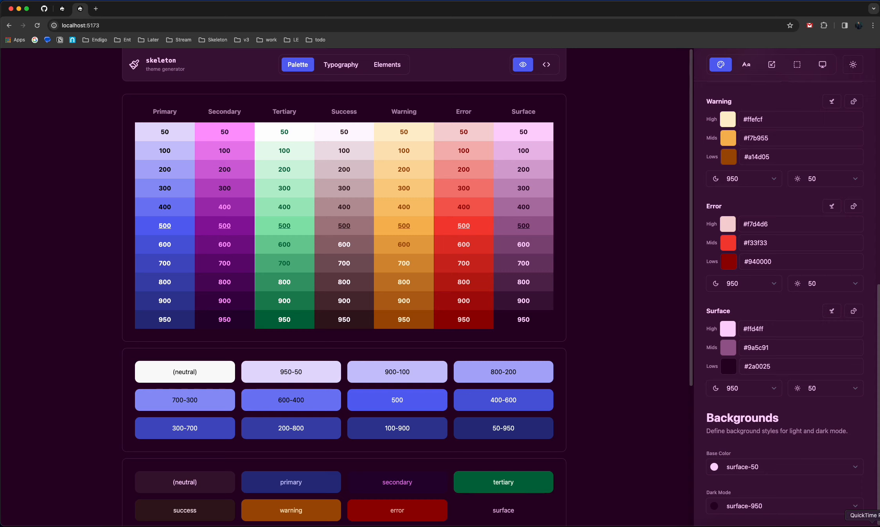
left_click(765, 510)
scroll(784, 281, "up", 15)
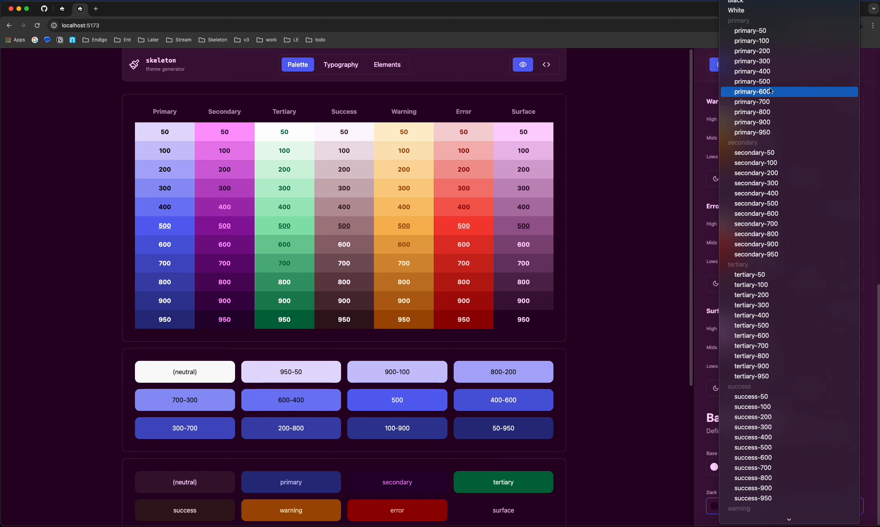
left_click(755, 5)
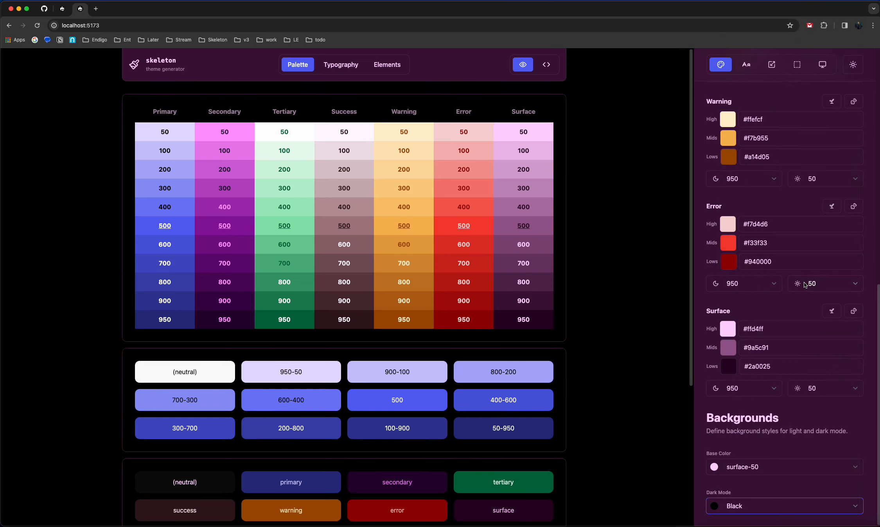
Switch the generator to light mode and set the background's Base Color to White.
left_click(851, 69)
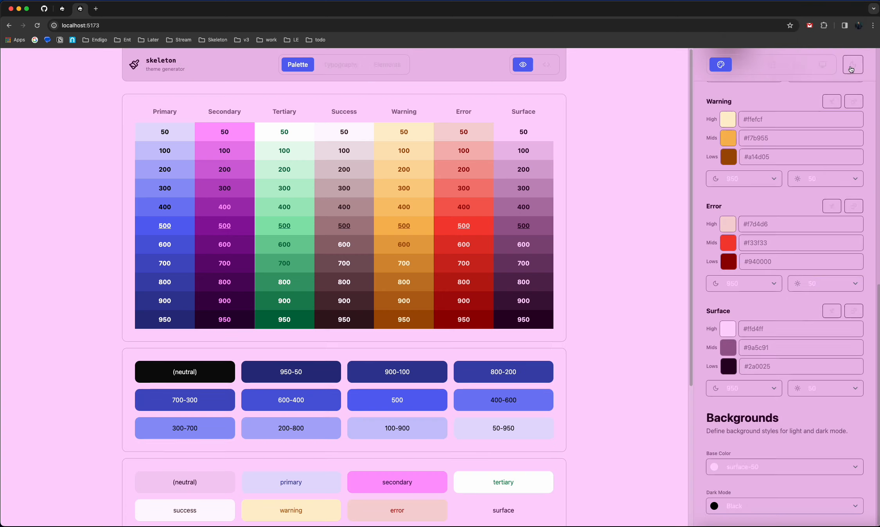
left_click(747, 467)
scroll(782, 313, "up", 10)
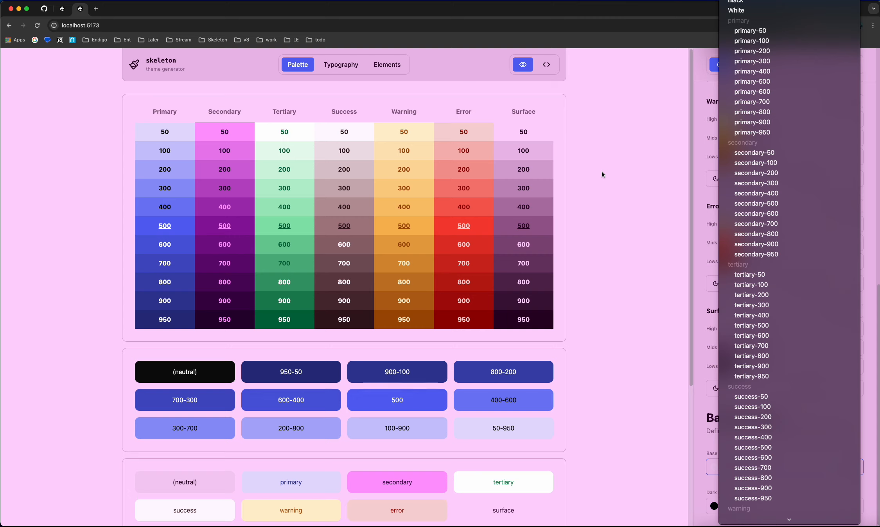
left_click(768, 15)
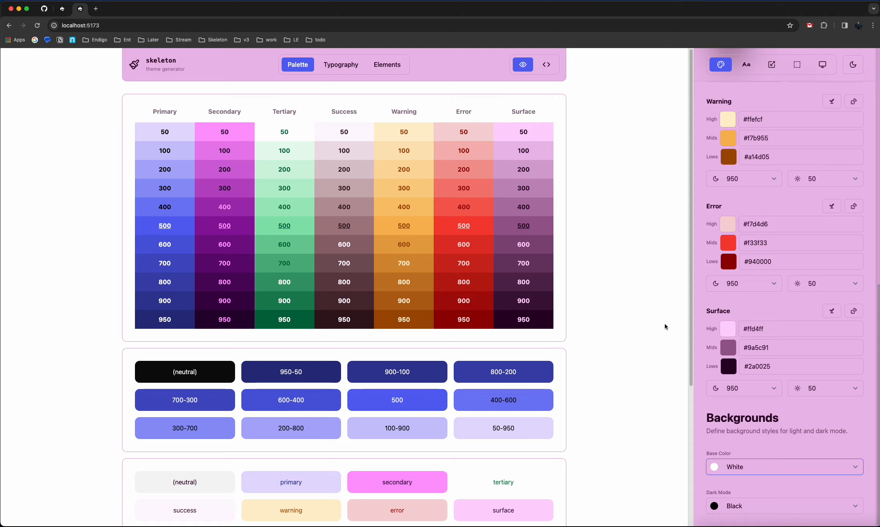
Change the Surface palette's High color to the paler pink #fff0ff.
left_click(729, 335)
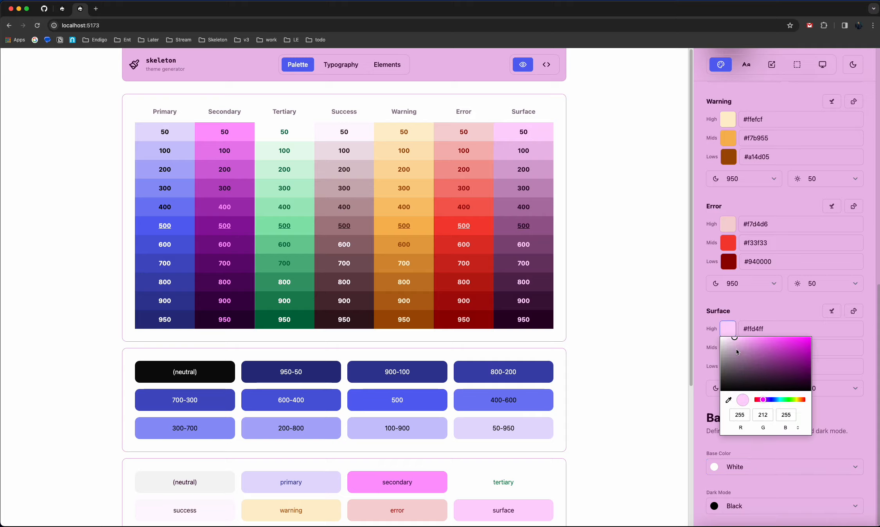
left_click(731, 340)
left_click_drag(731, 341, 722, 338)
left_click(617, 227)
Switch the generator back to dark mode and adjust the Surface palette's Lows color.
left_click(853, 65)
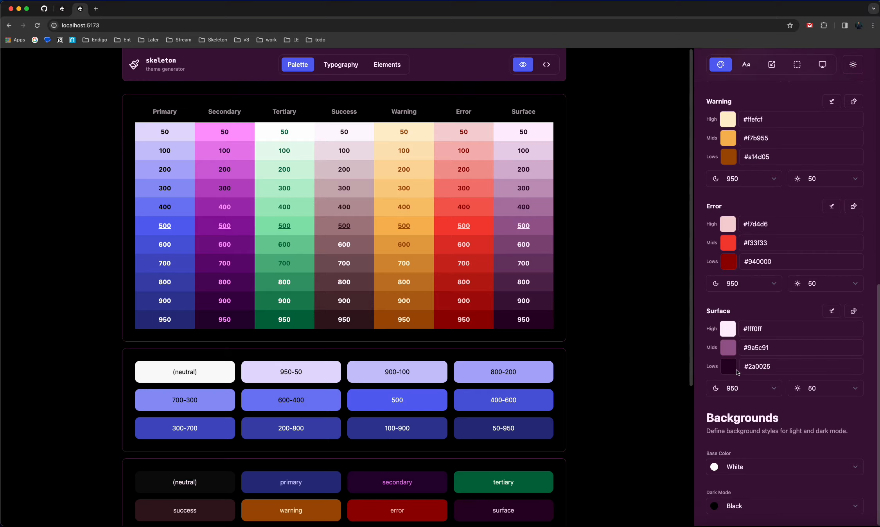
left_click(734, 369)
left_click_drag(812, 420, 798, 422)
left_click(621, 275)
Reload the page to restore the default theme, and open the Typography preview together with the typography settings.
left_click(38, 28)
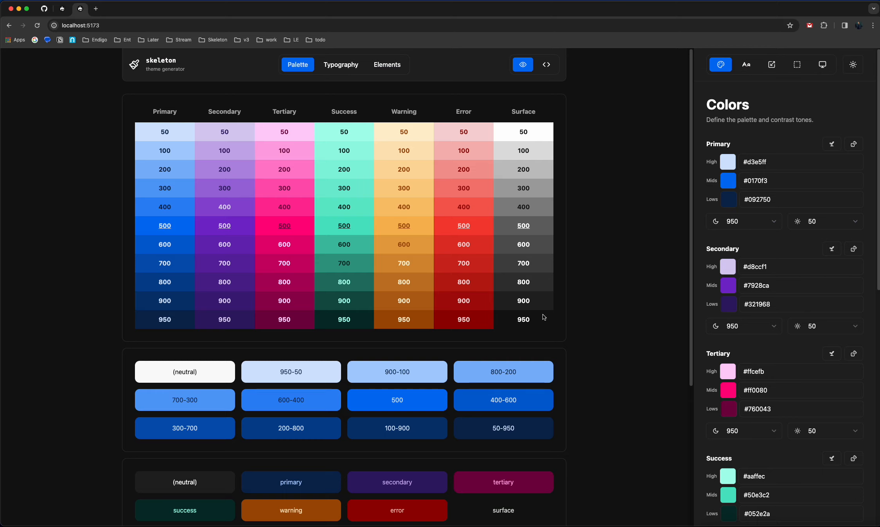
scroll(553, 333, "down", 5)
scroll(554, 330, "up", 5)
left_click(350, 69)
left_click(744, 67)
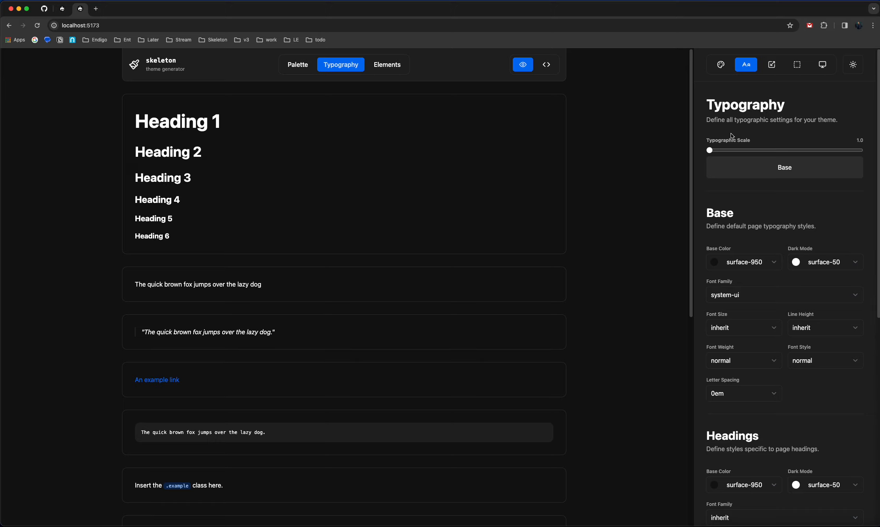
Raise the Typographic Scale to 1.333 (Perfect Fourth) and review the typography samples down to the Lorem Ipsum text.
left_click_drag(169, 121, 221, 226)
left_click(221, 227)
left_click_drag(711, 150, 741, 152)
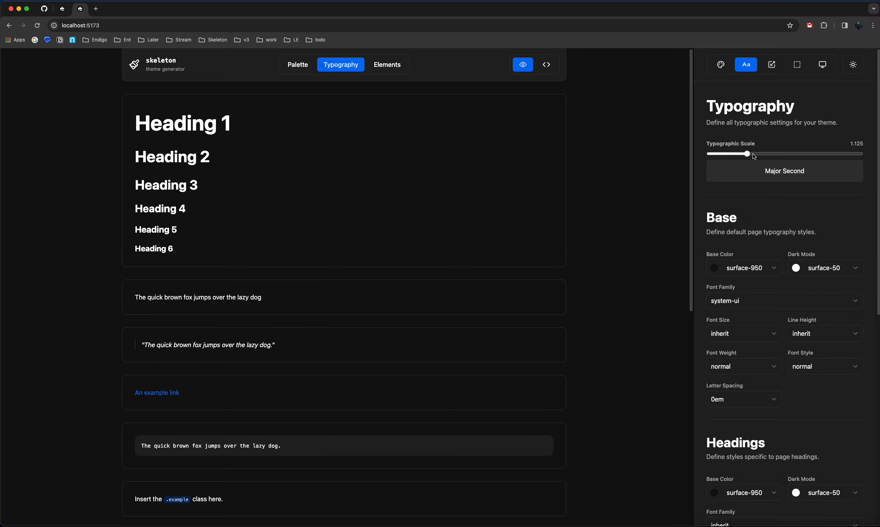
left_click_drag(753, 154, 803, 165)
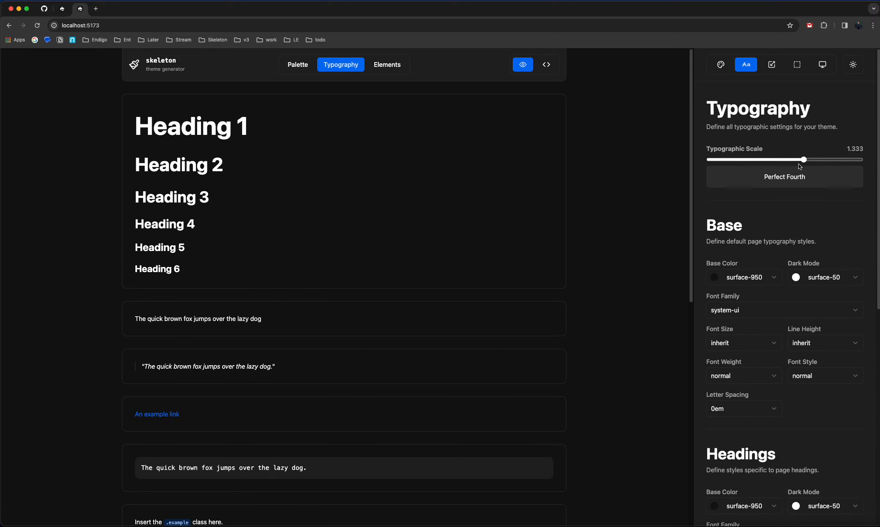
scroll(338, 453, "down", 5)
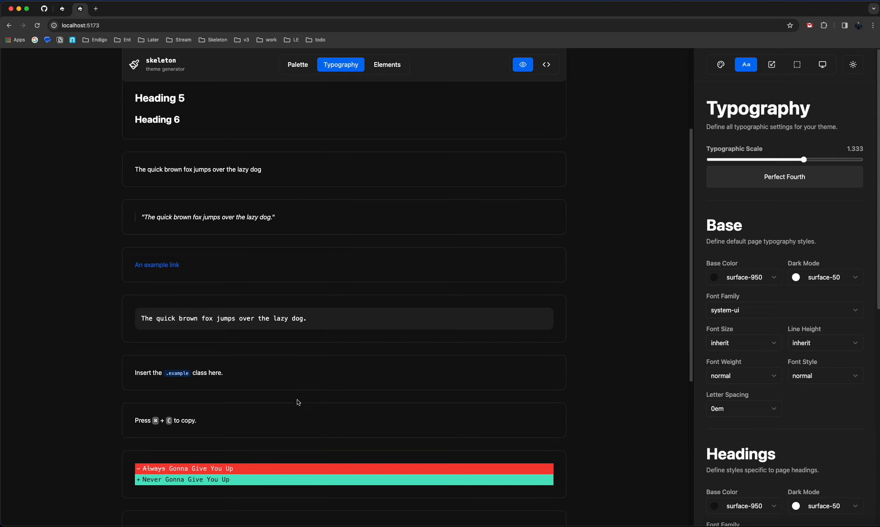
scroll(298, 402, "down", 9)
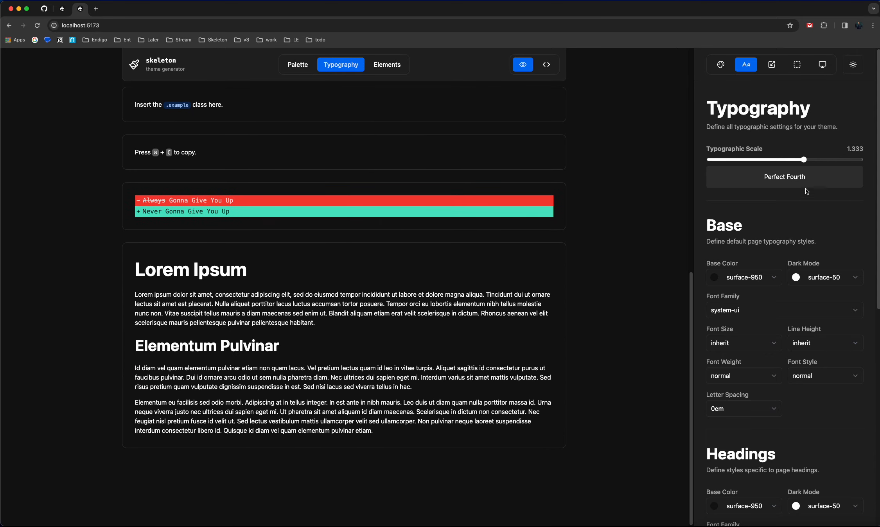
Set the Typographic Scale to 1.25 (Major Third) and highlight the --type-scale-factor line in the generated theme code.
left_click_drag(804, 159, 779, 163)
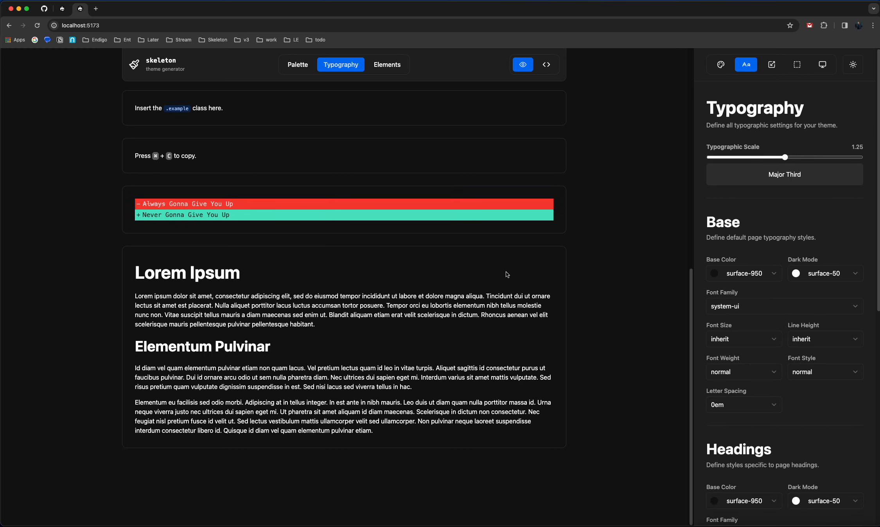
scroll(404, 370, "up", 10)
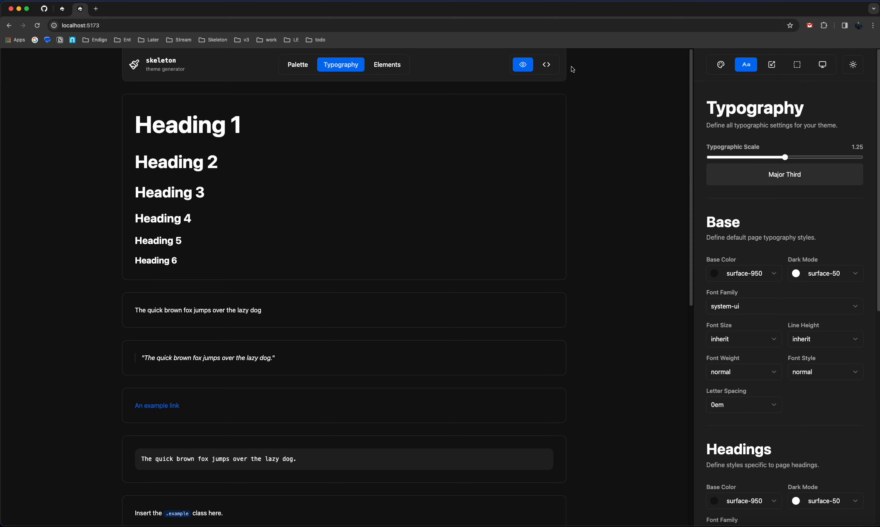
left_click(546, 65)
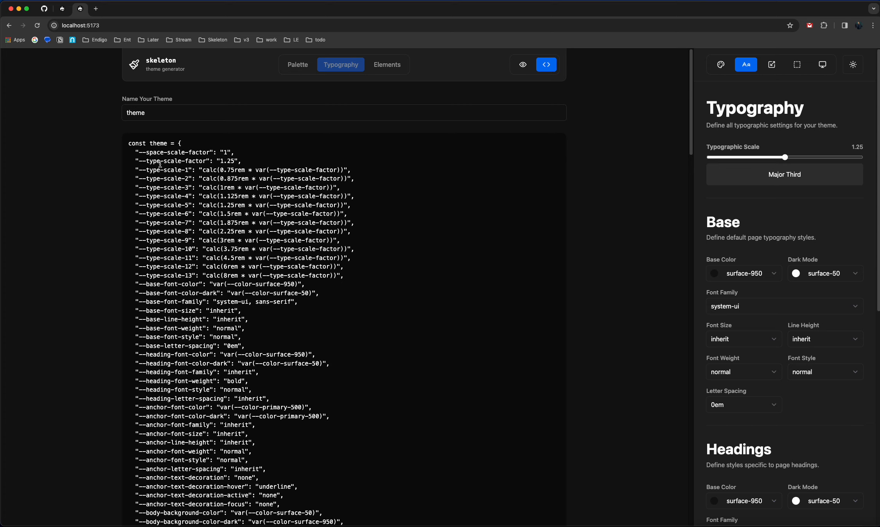
triple_click(145, 161)
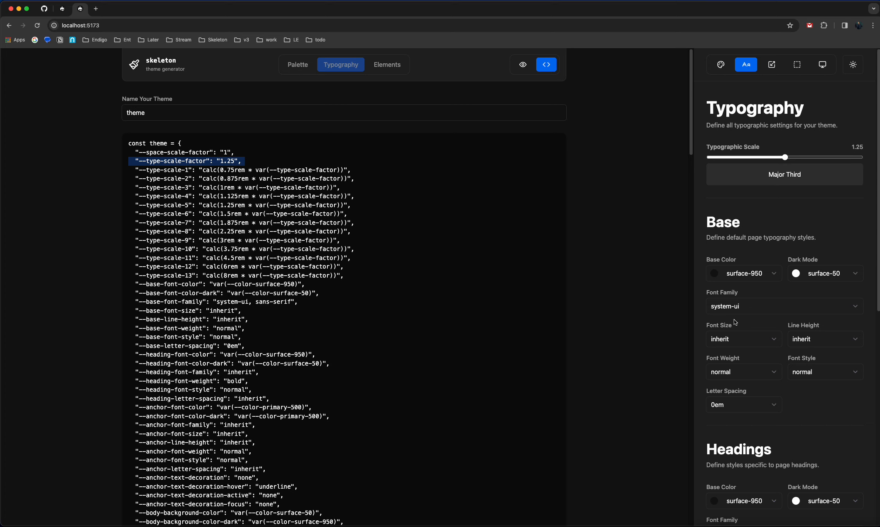
With the theme code shown, try Typographic Scale values 1.2 and 1.333, ending on 1.125 (Major Second).
left_click_drag(783, 157, 756, 158)
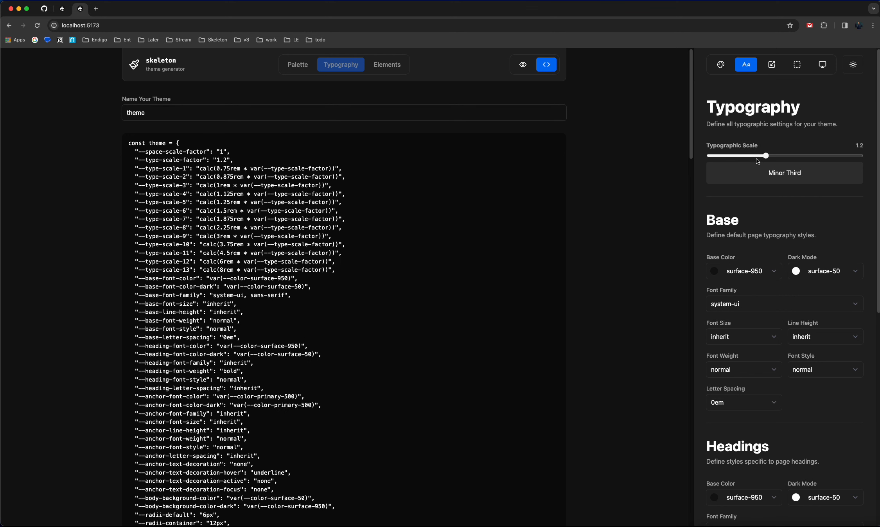
left_click_drag(770, 161, 799, 157)
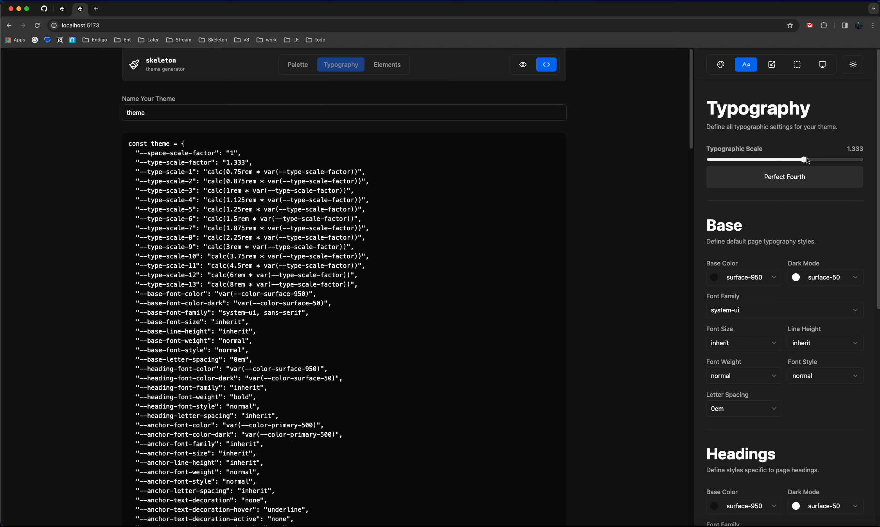
left_click_drag(806, 158, 747, 161)
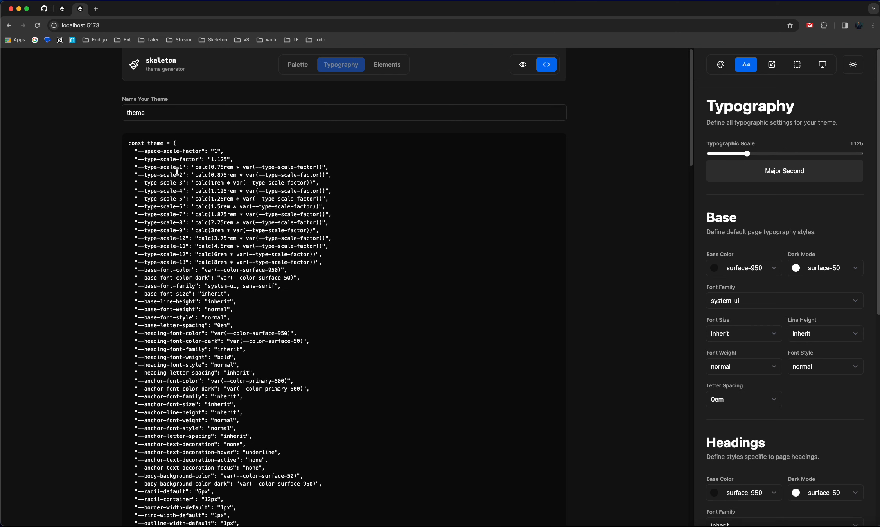
Examine the --type-scale-1 to --type-scale-13 lines in the theme code, comparing their rem sizes and the scale factor multiplier.
left_click_drag(173, 167, 336, 263)
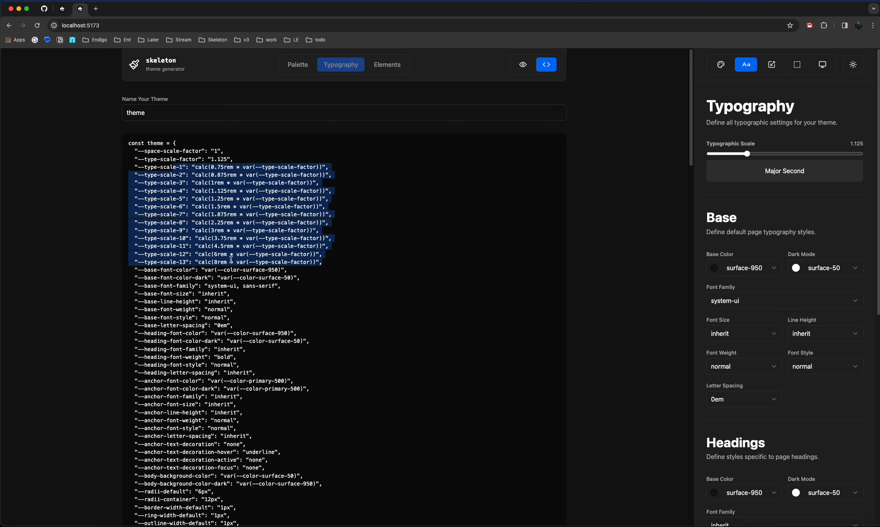
double_click(221, 262)
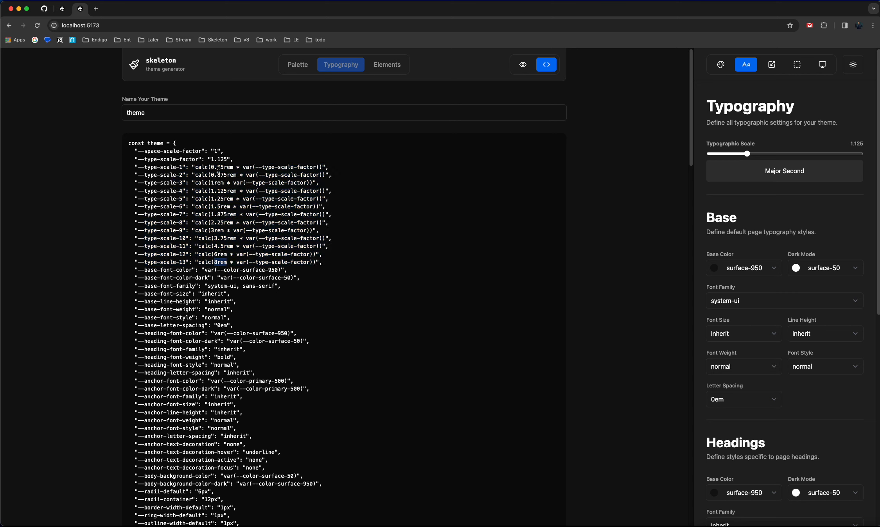
double_click(230, 168)
double_click(216, 262)
left_click_drag(238, 262, 303, 264)
left_click(303, 264)
left_click_drag(145, 167, 187, 193)
left_click(150, 176)
triple_click(152, 203)
left_click(155, 213)
left_click_drag(135, 167, 398, 264)
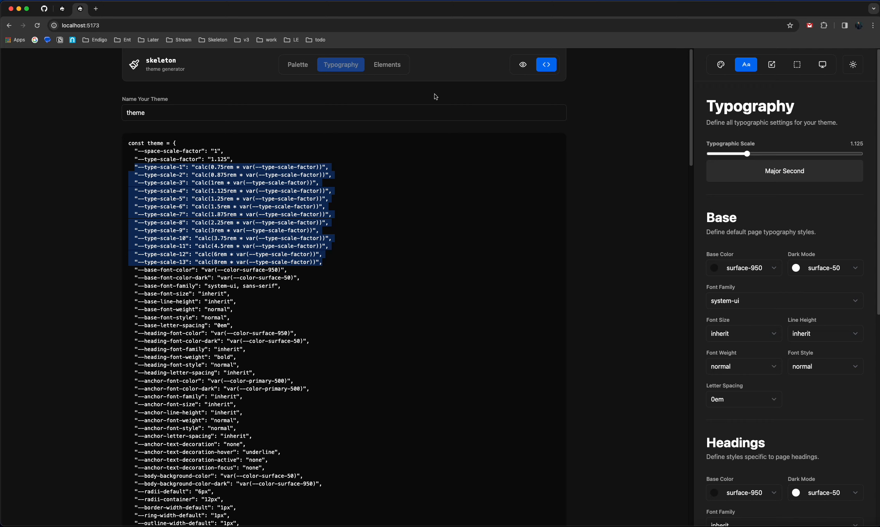
Return to the Typography preview, set the Typographic Scale to 1.618 (Golden Ratio), and inspect the heading and paragraph samples.
left_click(523, 65)
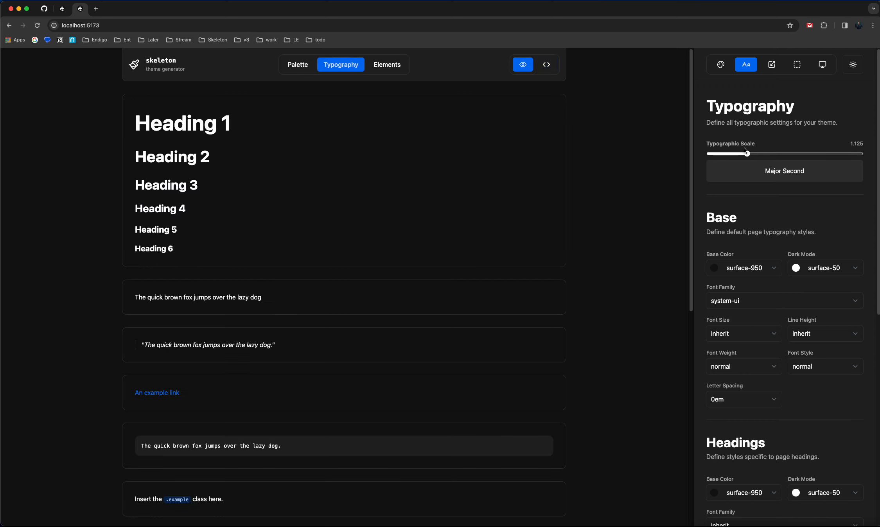
left_click_drag(746, 153, 861, 176)
left_click_drag(208, 135, 256, 303)
left_click(256, 305)
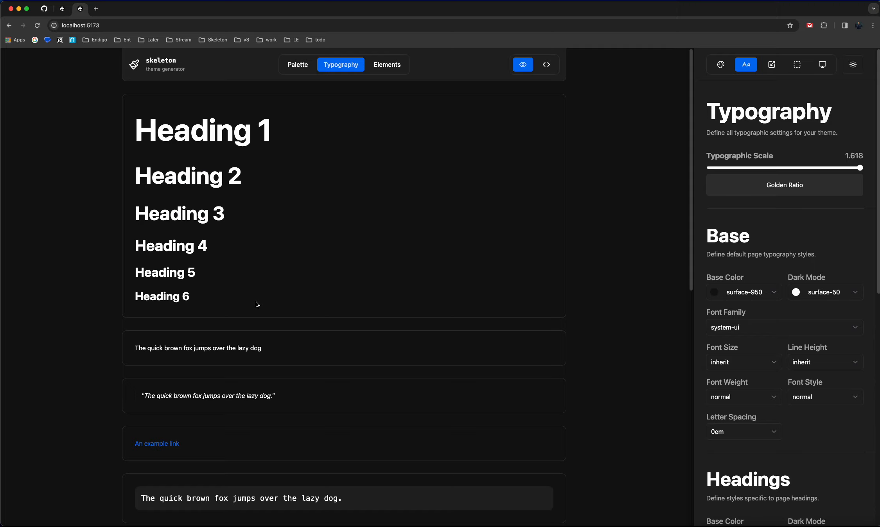
scroll(278, 337, "down", 4)
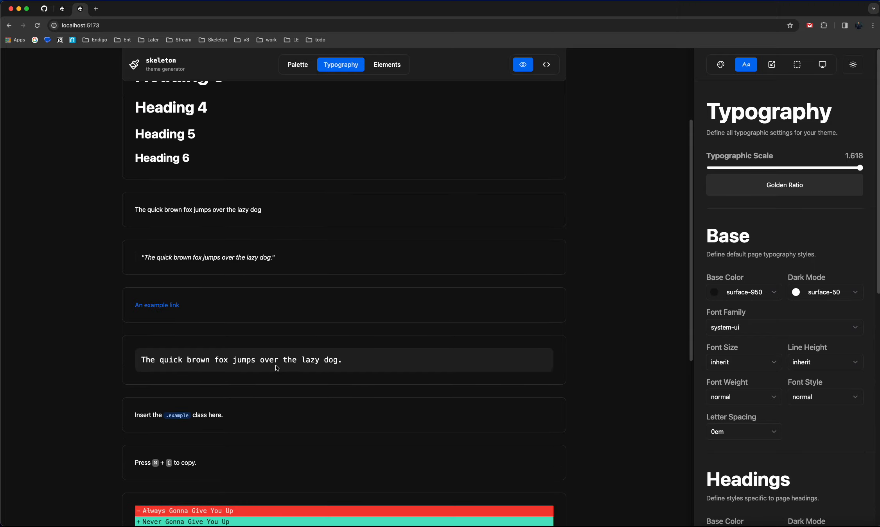
scroll(275, 365, "up", 4)
left_click_drag(288, 354, 133, 348)
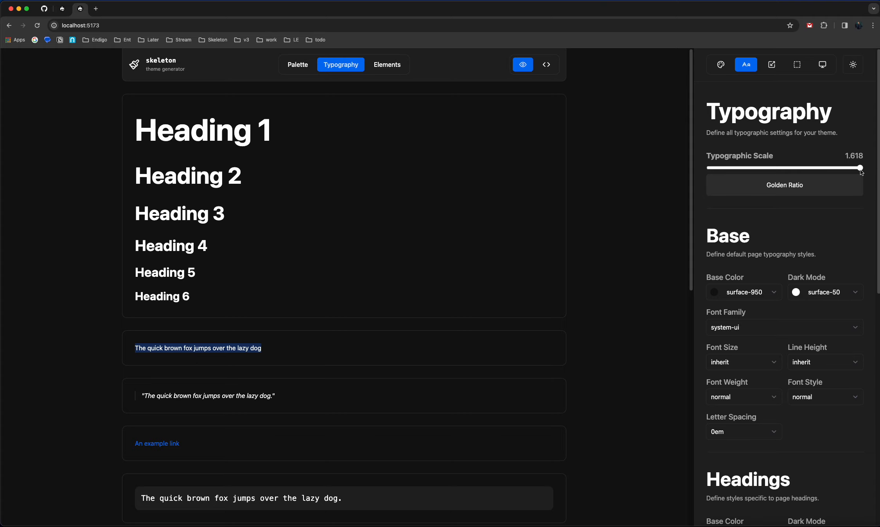
Reset the Typographic Scale to 1.0 (Base) and look through the Headings and Anchors typography settings.
left_click_drag(860, 168, 713, 161)
scroll(720, 210, "down", 6)
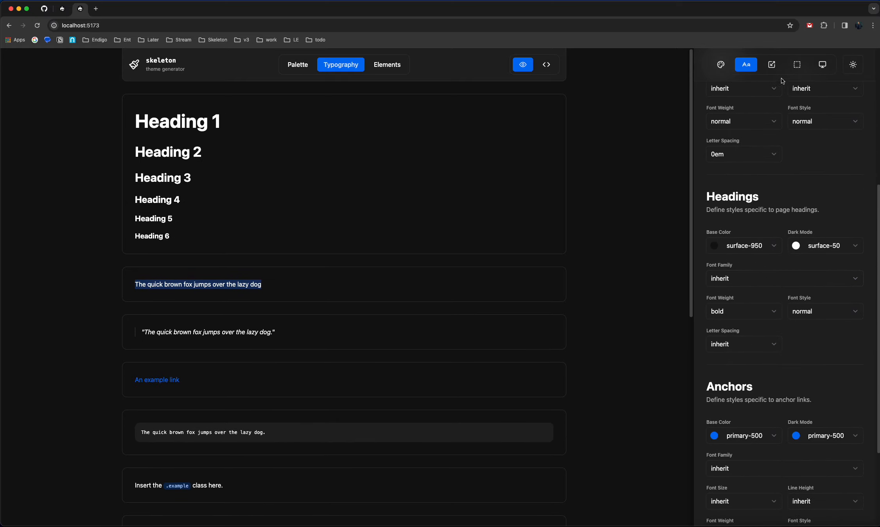
scroll(814, 255, "up", 6)
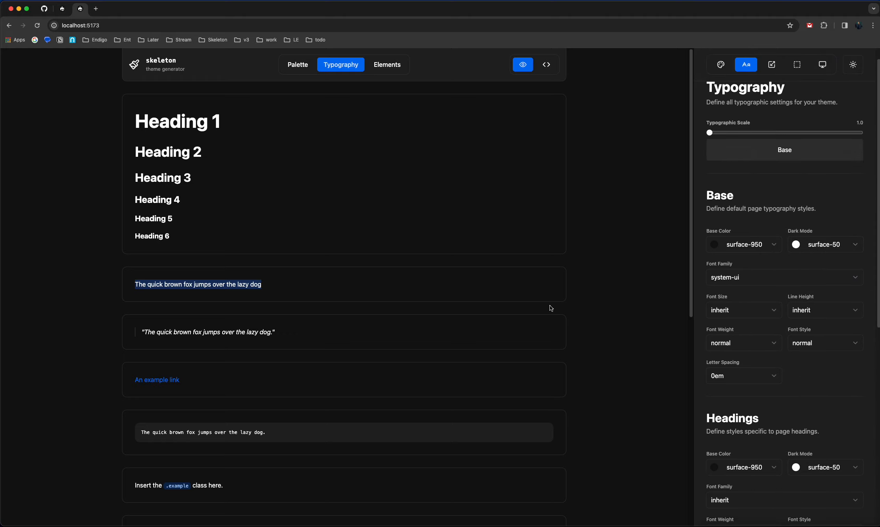
left_click(373, 316)
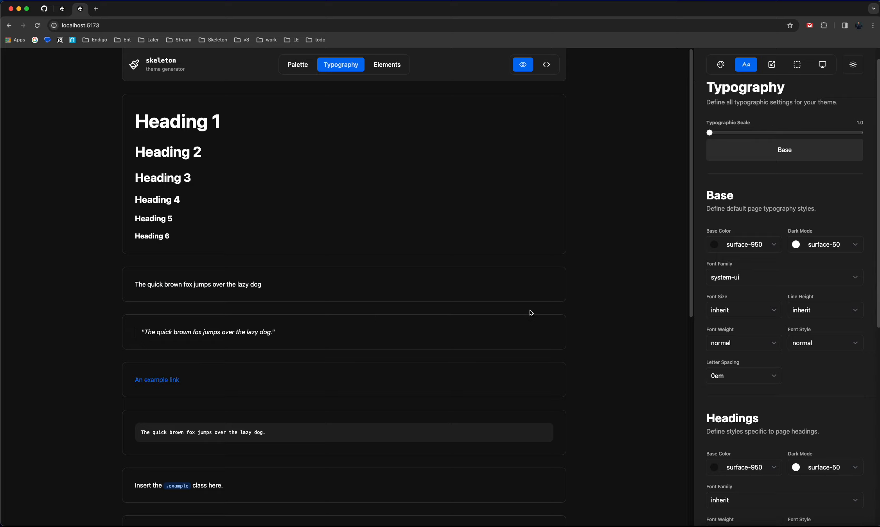
scroll(809, 313, "down", 10)
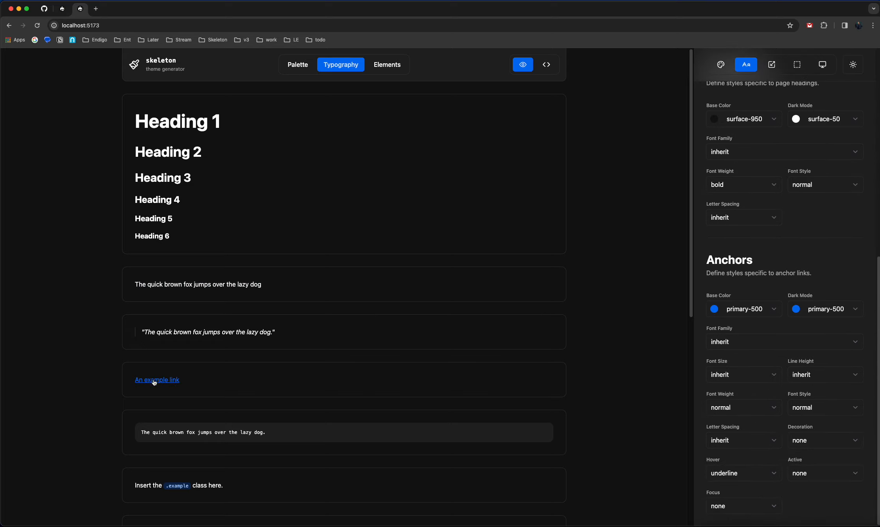
Set the Base typography's Dark Mode color to primary-500 and inspect the text samples in the preview.
scroll(825, 345, "up", 10)
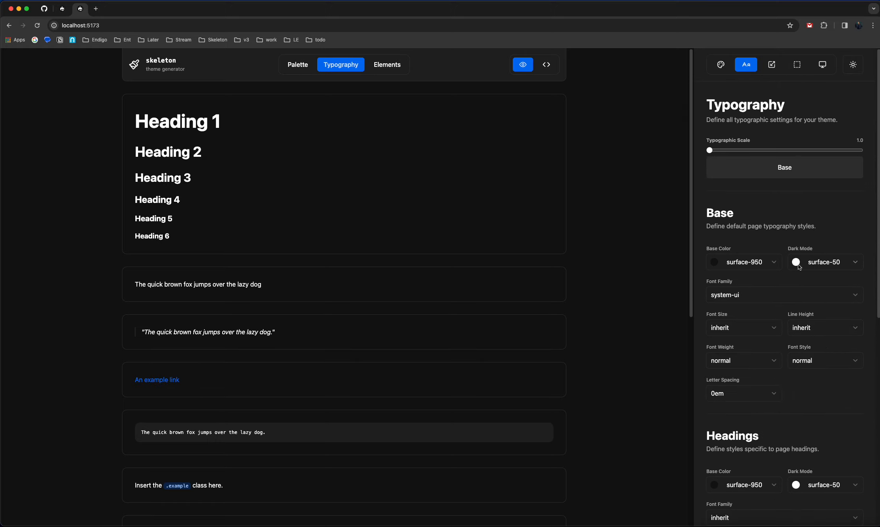
left_click(819, 267)
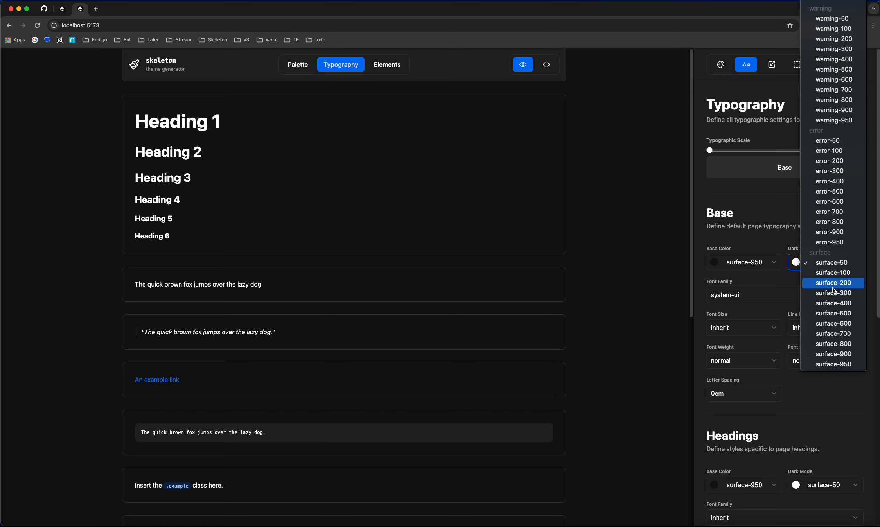
scroll(841, 245, "up", 10)
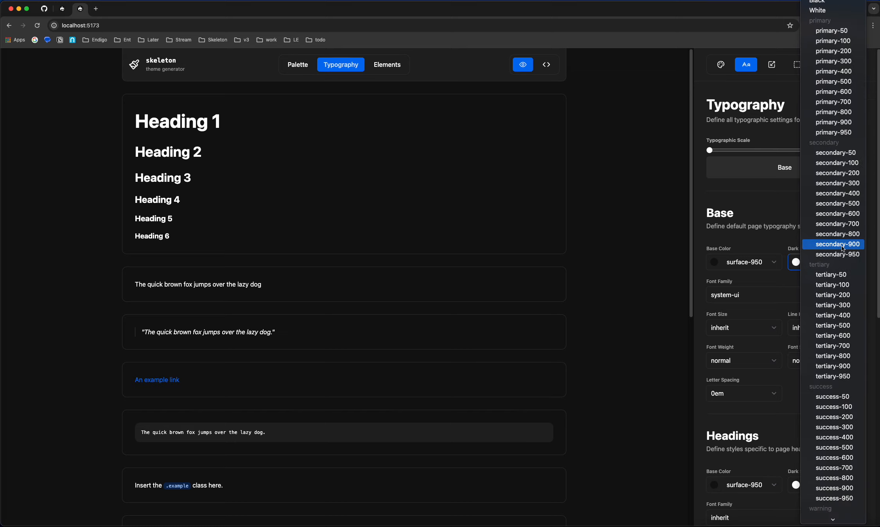
left_click(837, 81)
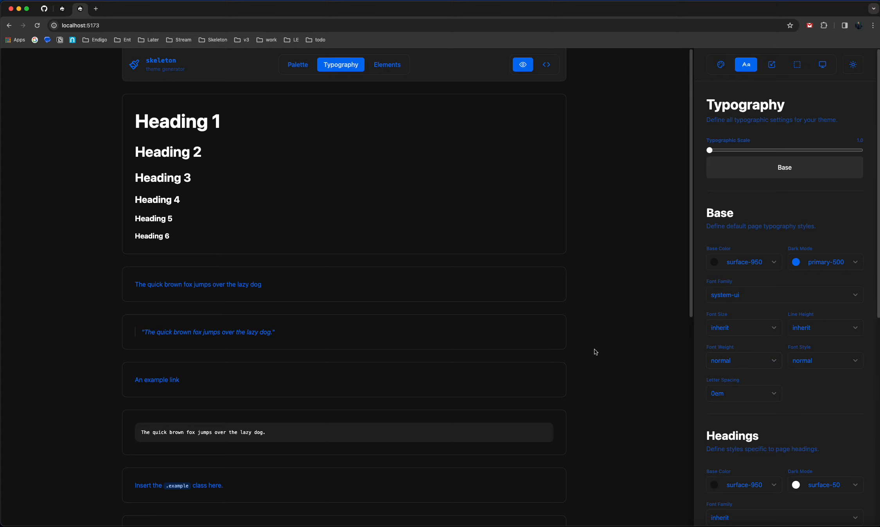
scroll(401, 325, "down", 10)
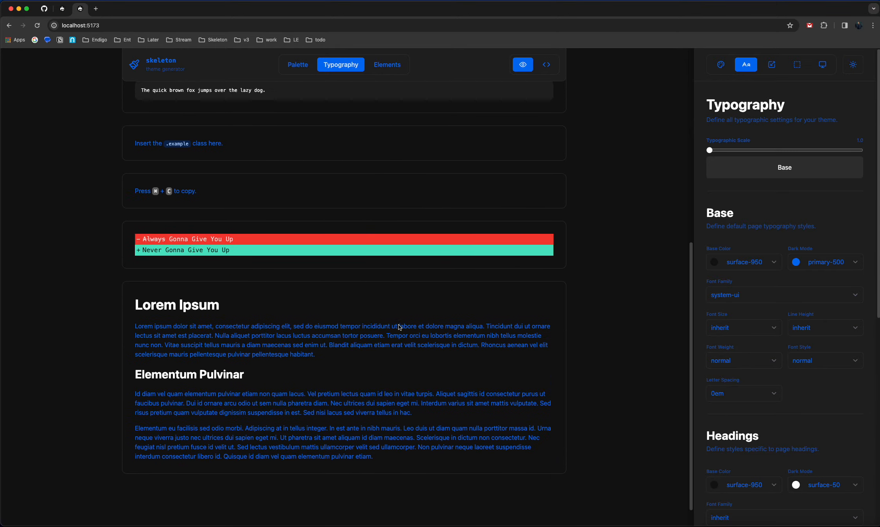
scroll(399, 327, "up", 2)
left_click_drag(158, 381, 346, 417)
scroll(355, 406, "up", 8)
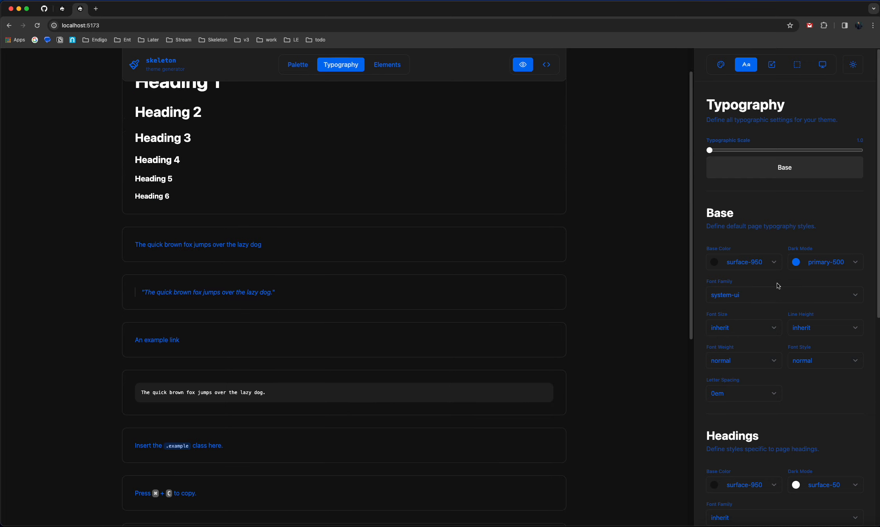
Try primary-50 and then primary-200 as the Base typography's Dark Mode color, checking the preview text.
left_click(821, 264)
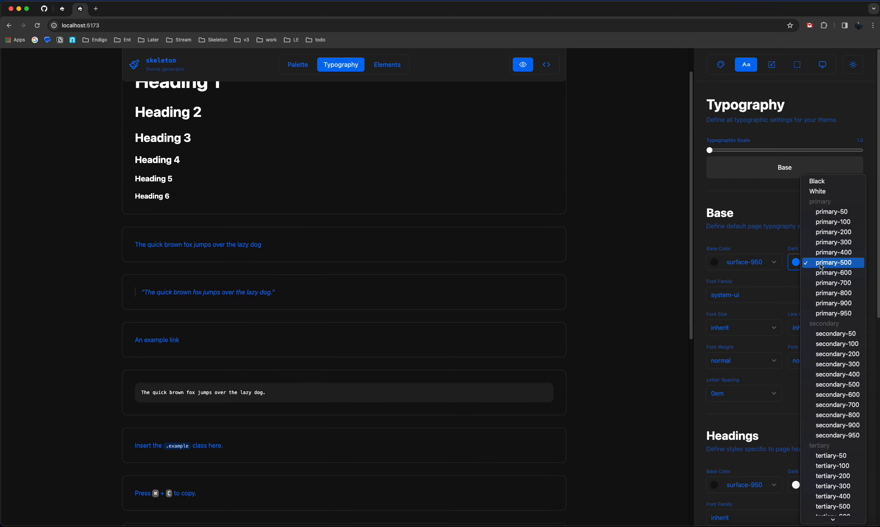
left_click(845, 211)
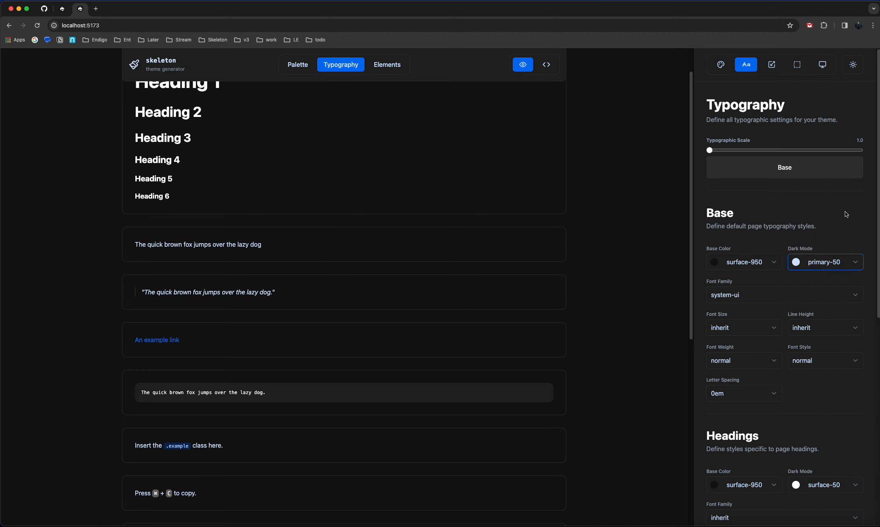
left_click(834, 263)
left_click(833, 280)
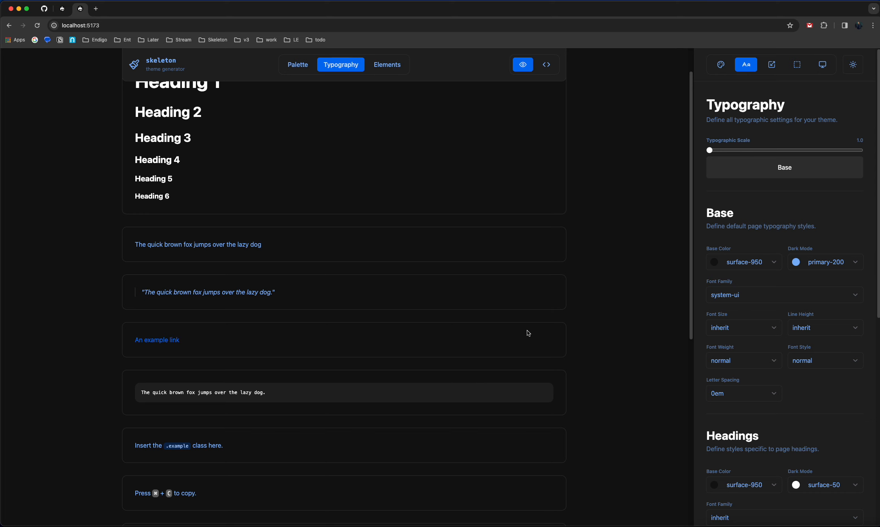
scroll(511, 334, "up", 2)
scroll(510, 335, "down", 7)
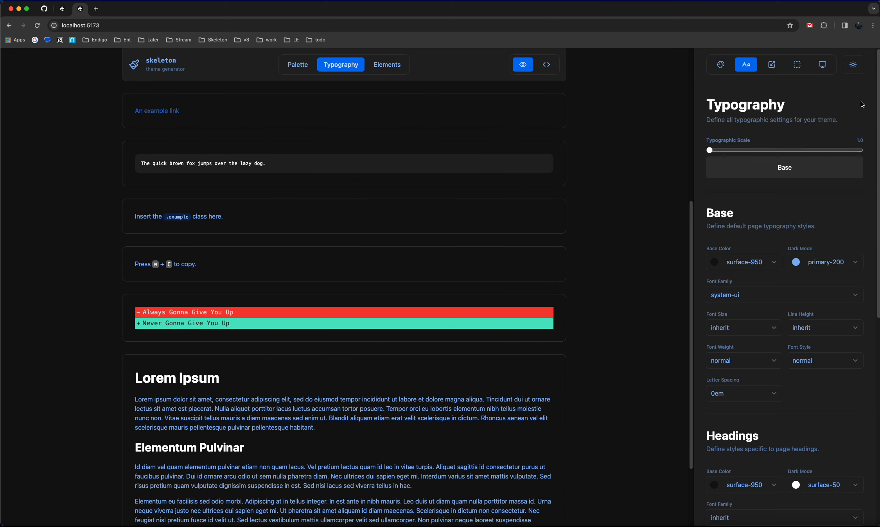
Switch the page to light mode, set the Base typography's Base Color to primary-800, and check the sample text.
left_click(854, 66)
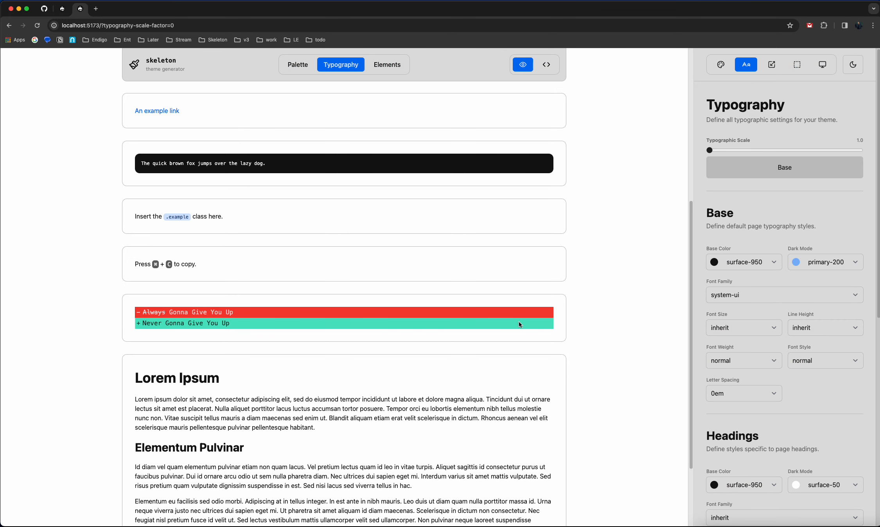
scroll(408, 391, "down", 3)
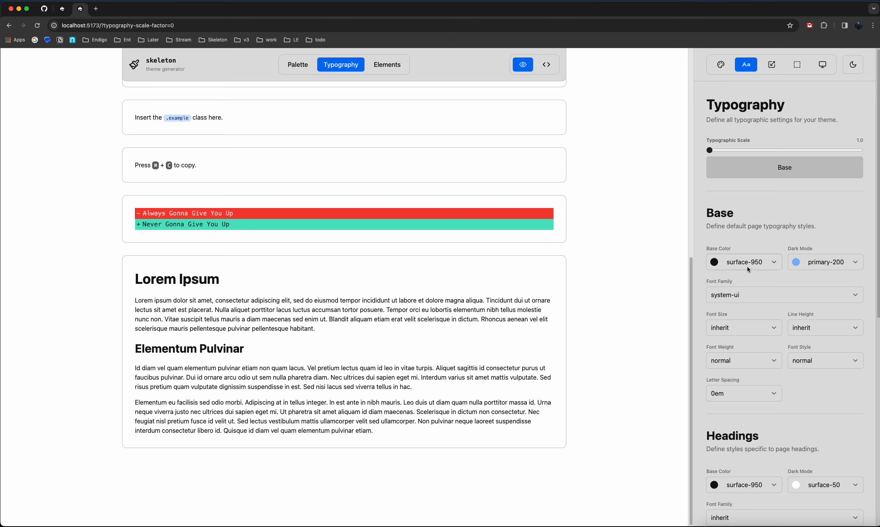
left_click(762, 259)
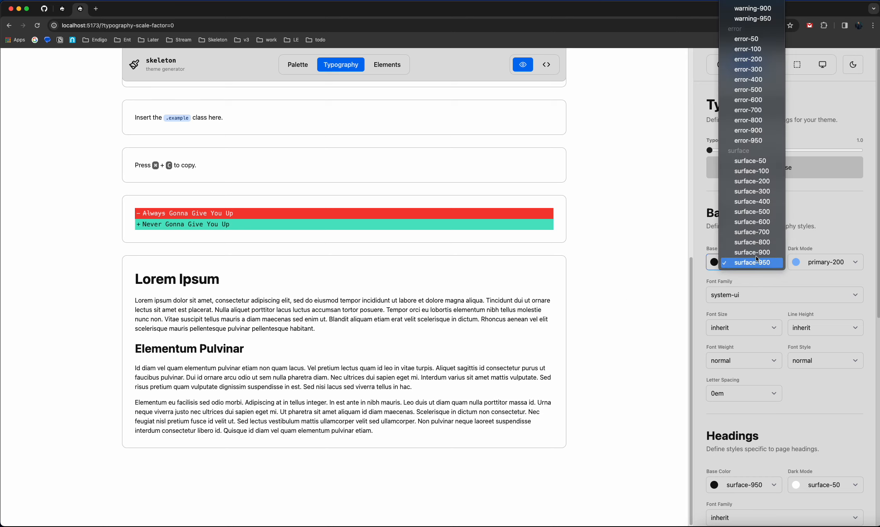
scroll(756, 256, "up", 10)
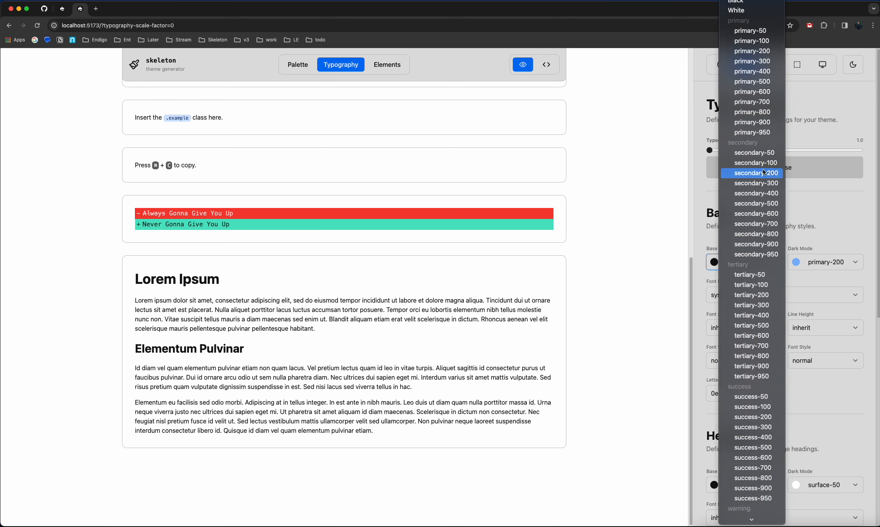
left_click(762, 112)
left_click_drag(302, 326, 198, 300)
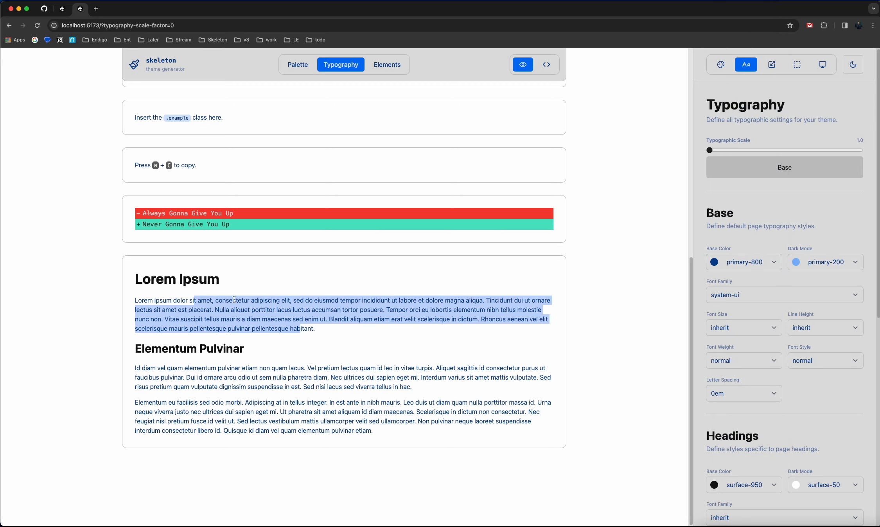
scroll(294, 275, "up", 8)
scroll(279, 236, "up", 2)
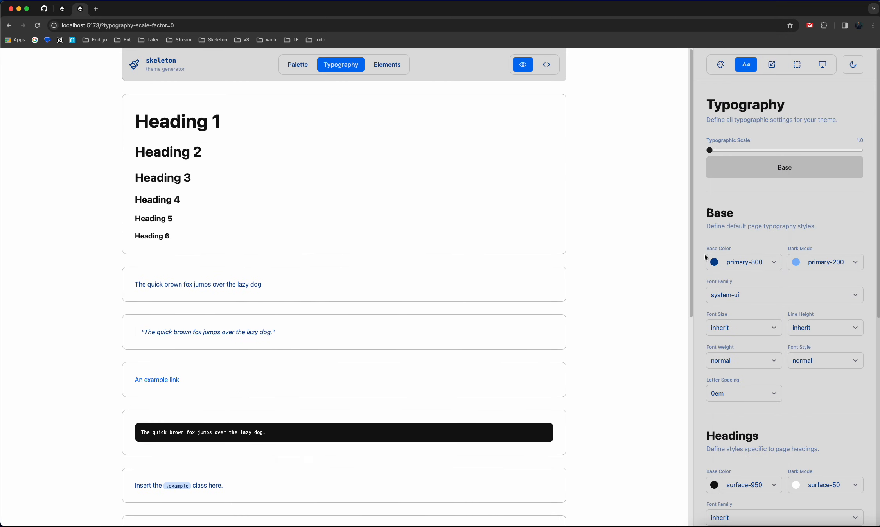
Toggle repeatedly between light and dark mode to compare the base text colors, ending in dark mode.
left_click(855, 65)
left_click(855, 65)
left_click(855, 65)
left_click(855, 65)
left_click(855, 65)
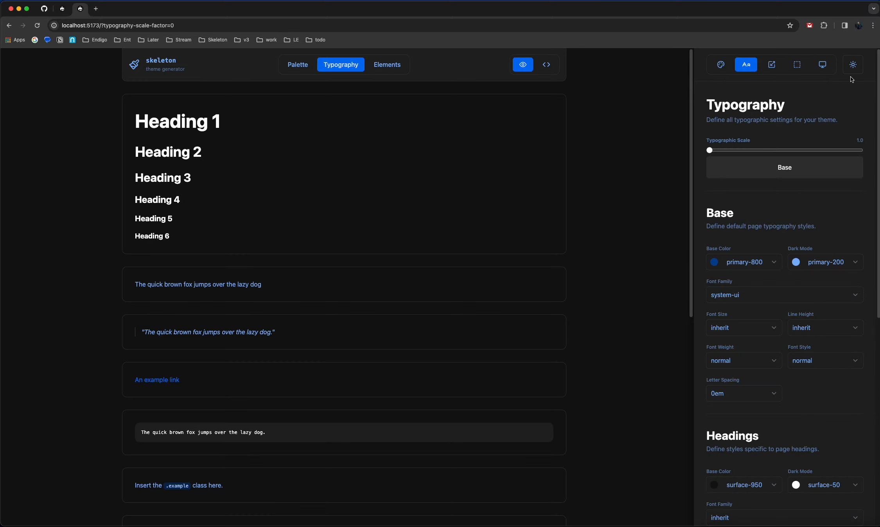
Try the handwritten, round-sans and monoslab font families for the Base typography, ending on monoslab, and inspect the headings.
left_click(850, 296)
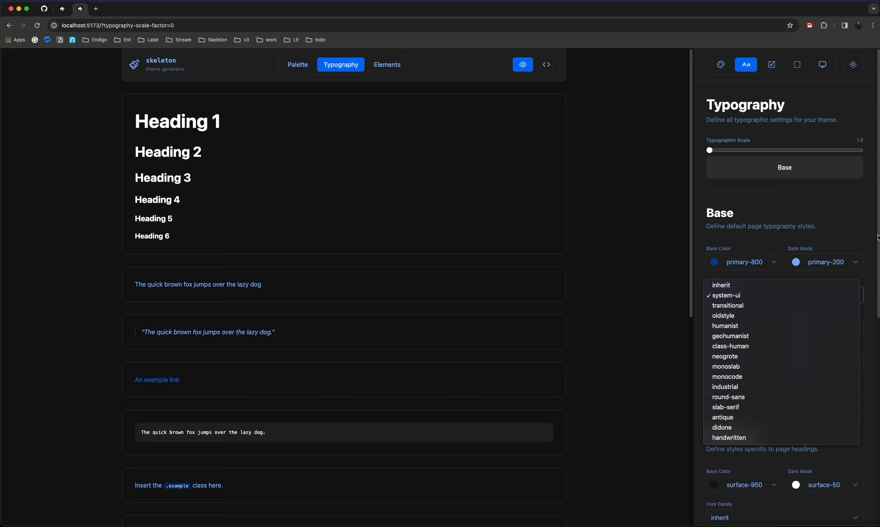
left_click(830, 262)
left_click(776, 299)
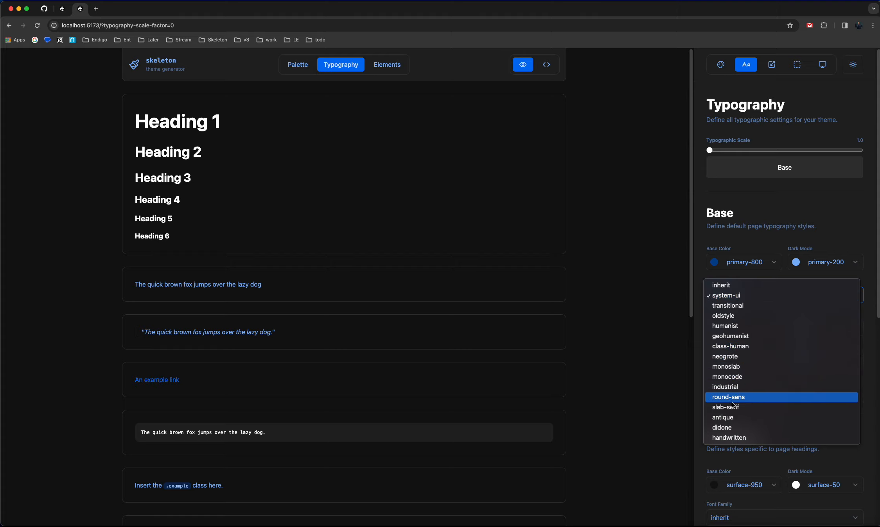
left_click(740, 438)
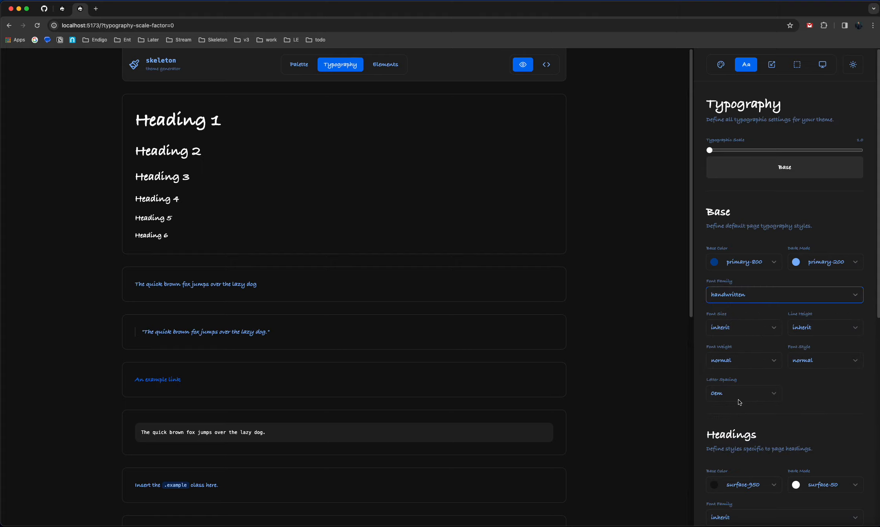
left_click(761, 300)
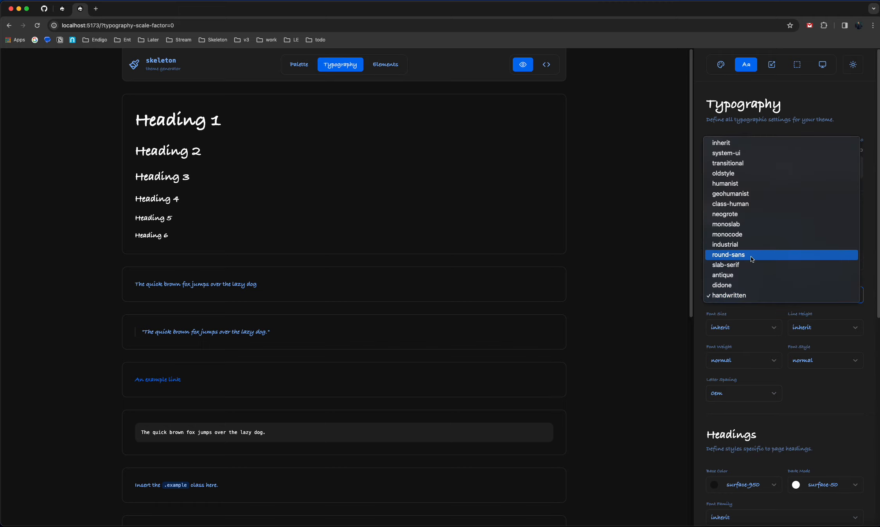
left_click(747, 280)
left_click(749, 296)
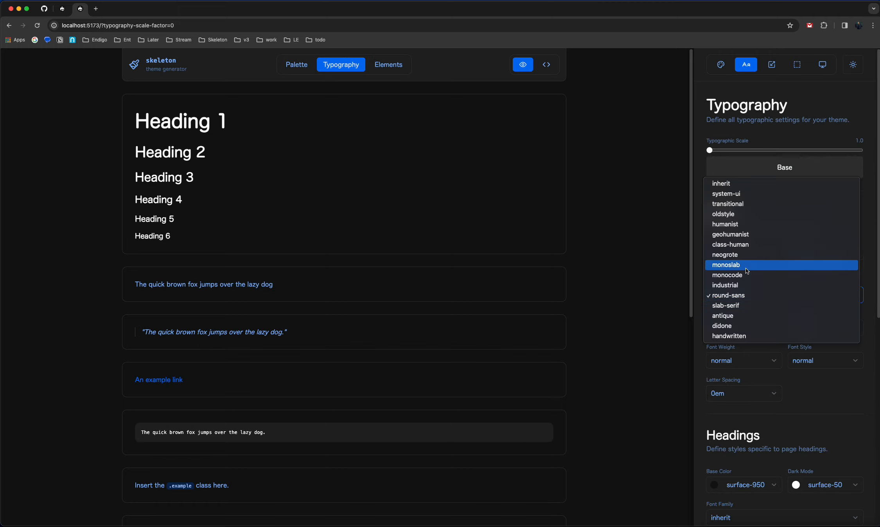
left_click(748, 264)
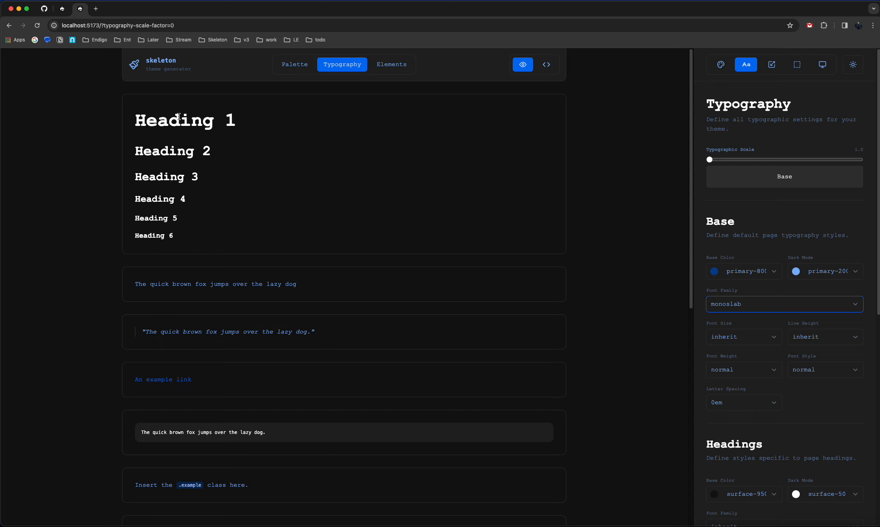
left_click_drag(179, 117, 243, 226)
left_click(242, 225)
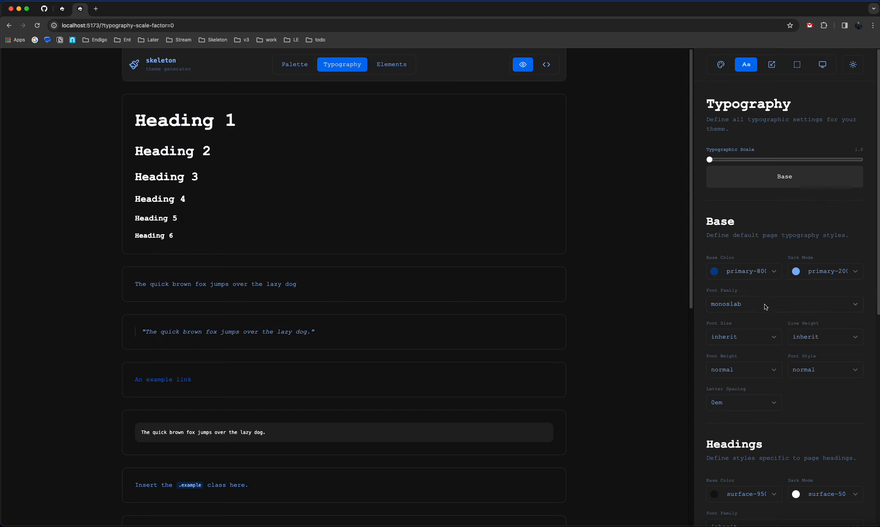
Reload the page to discard the theme changes, and reopen the Typography settings together with the Typography preview.
left_click(37, 26)
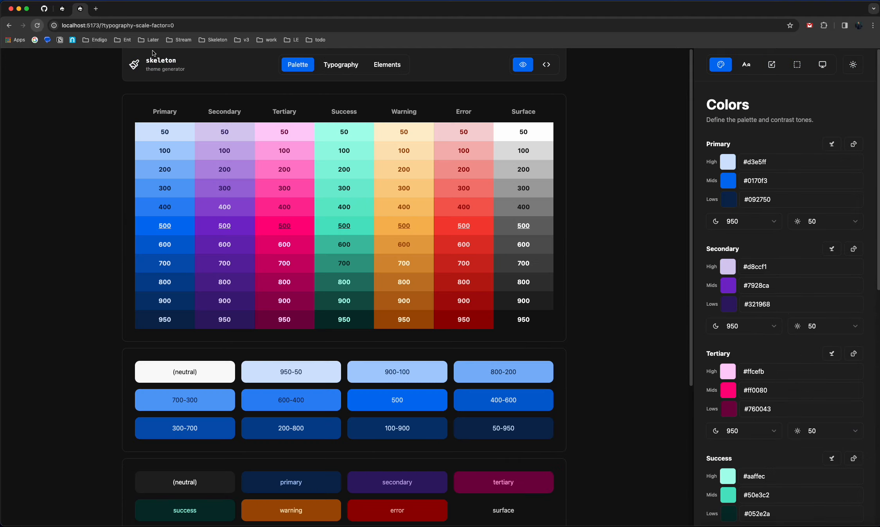
left_click(746, 65)
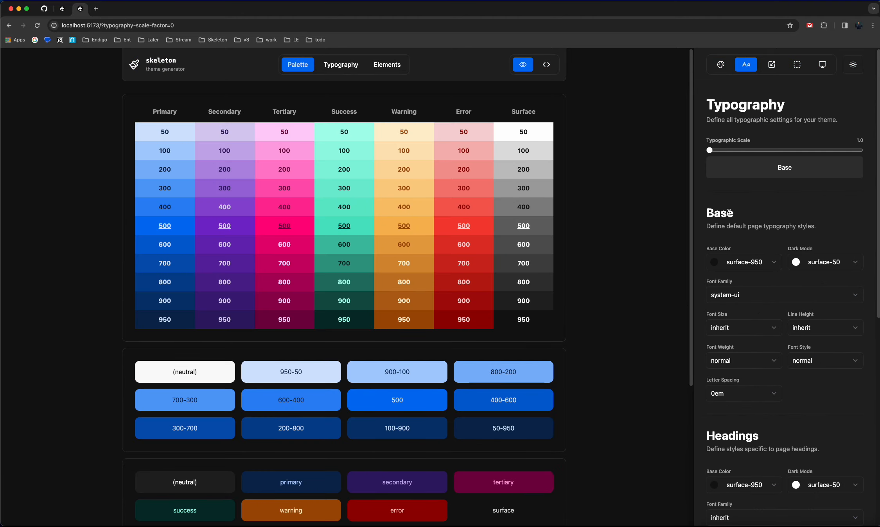
left_click(339, 67)
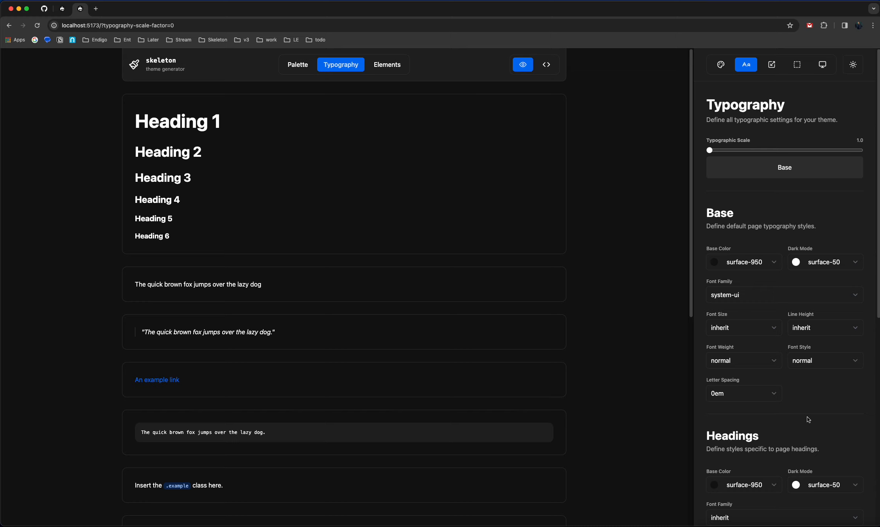
Look through the Font Style and Font Weight options of the Base typography without changing either.
left_click(817, 361)
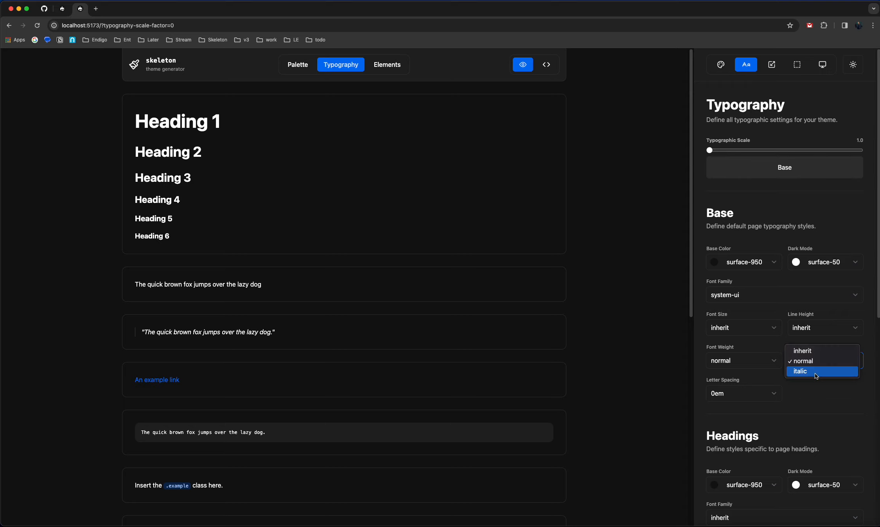
left_click(823, 396)
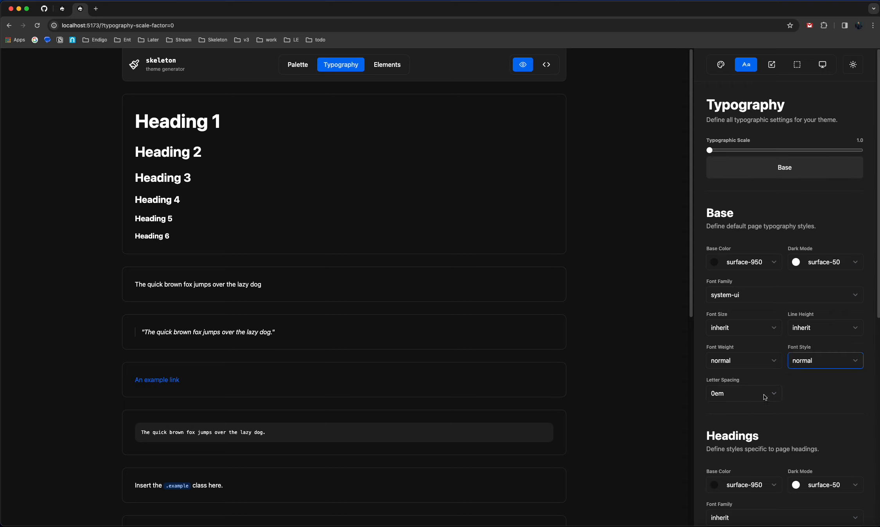
left_click(760, 360)
left_click(827, 405)
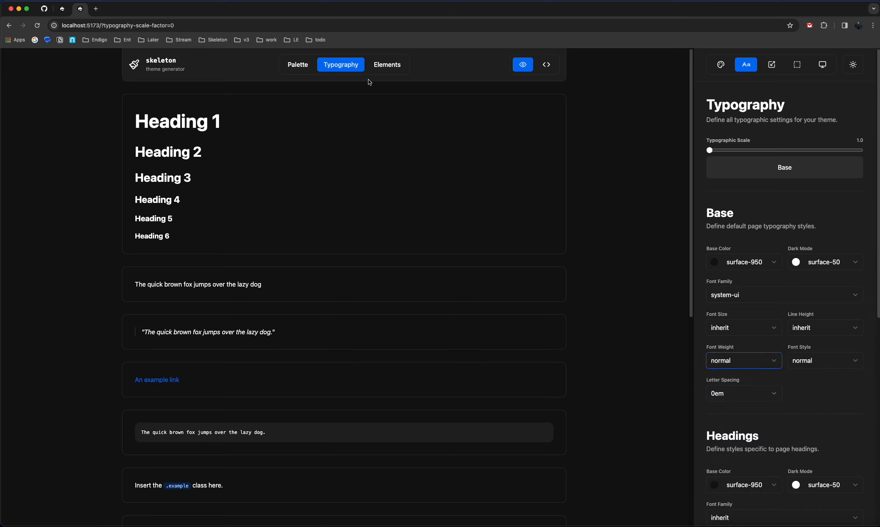
left_click(827, 396)
Try letter spacings of 0.01em, 0.05em and 0.025em for the Headings typography, ending on 0em.
scroll(828, 396, "down", 4)
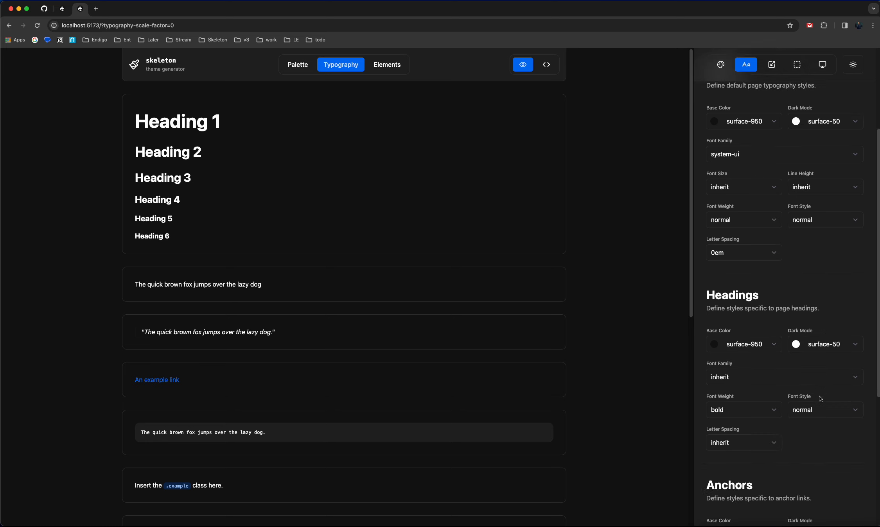
scroll(819, 396, "down", 2)
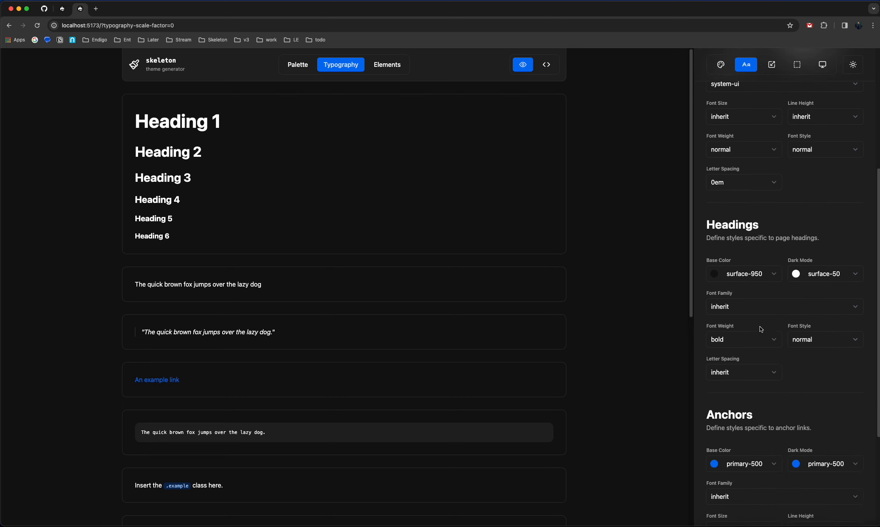
left_click(758, 374)
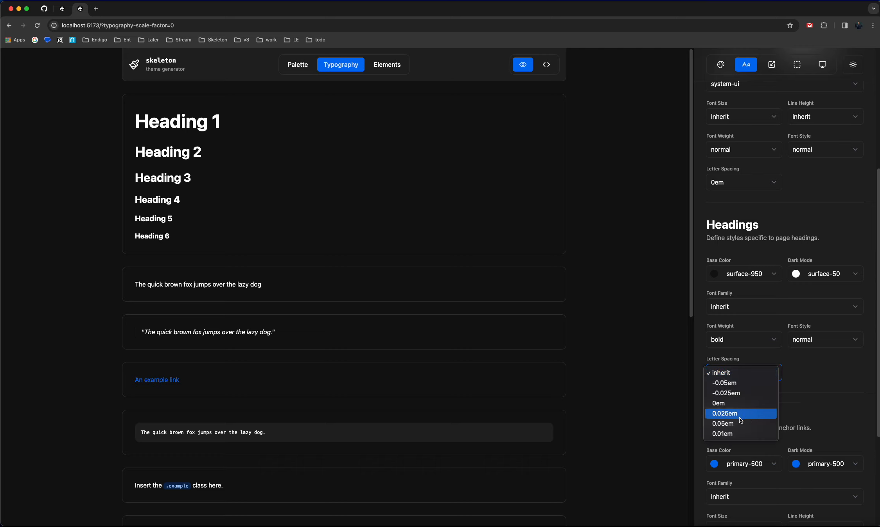
left_click(731, 433)
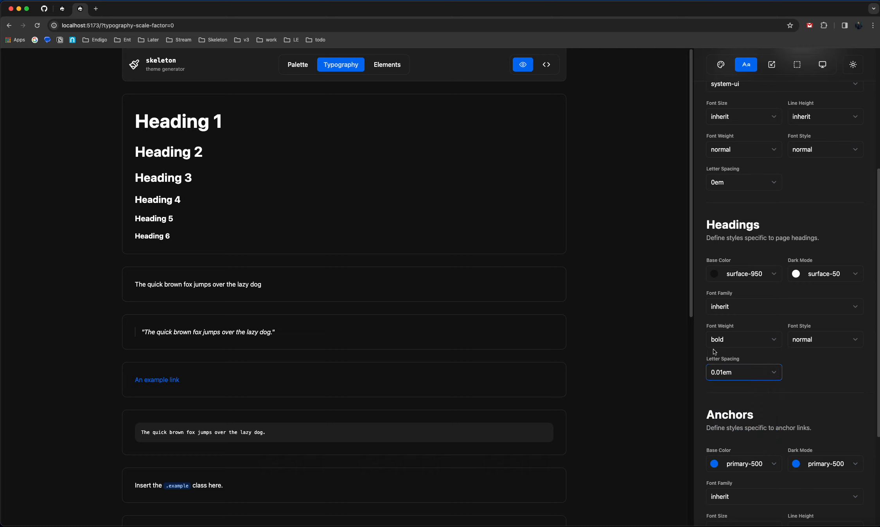
left_click(745, 378)
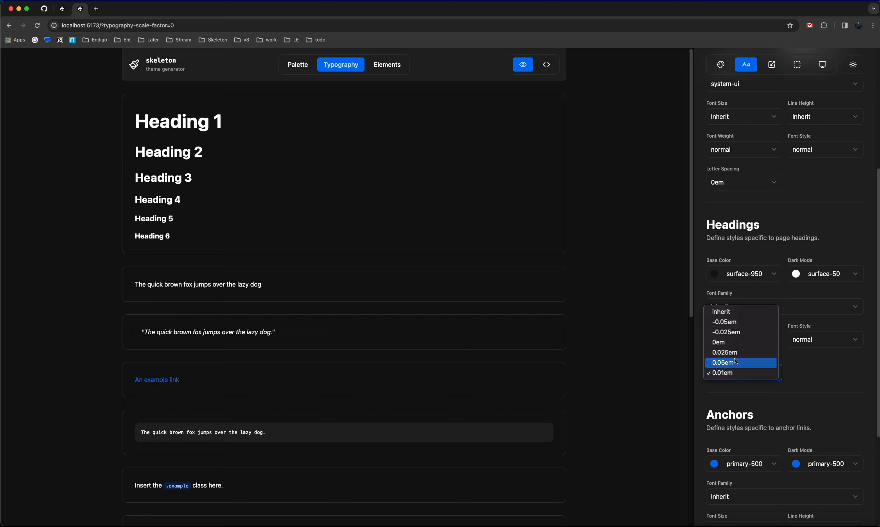
left_click(735, 362)
left_click(737, 369)
left_click(737, 360)
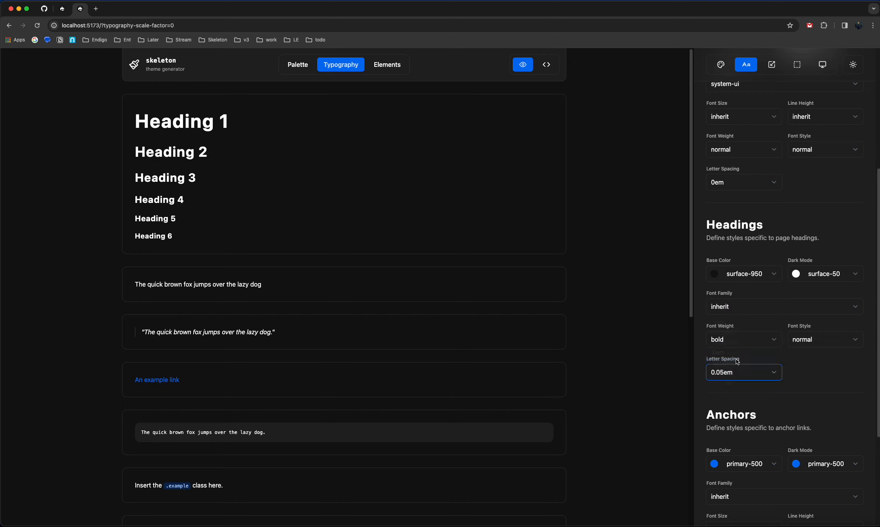
left_click(735, 372)
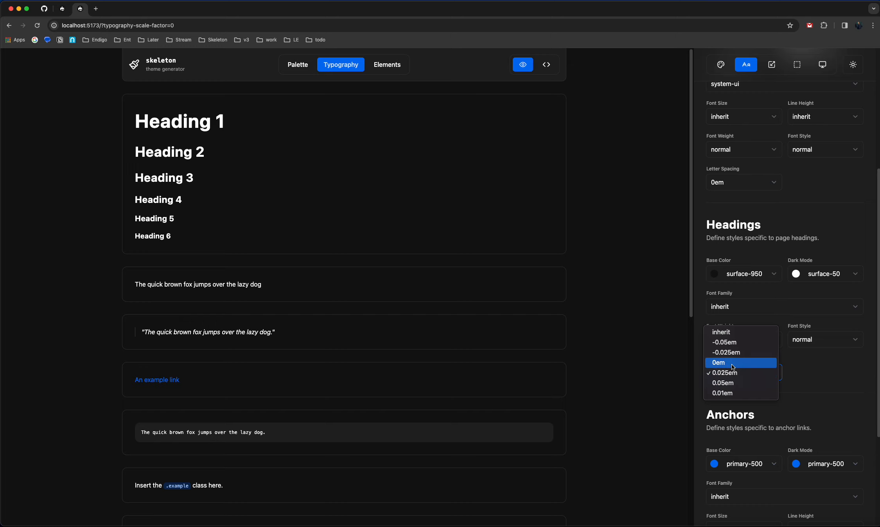
left_click(733, 363)
Try the inherit, normal, lighter and bolder font weights for the Headings typography, ending on bolder, and inspect the sample headings.
left_click(806, 340)
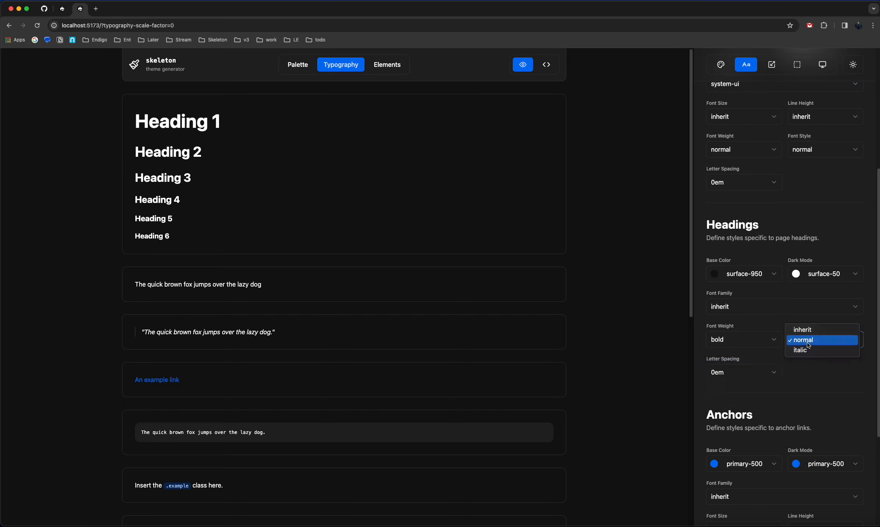
left_click(814, 377)
left_click(737, 336)
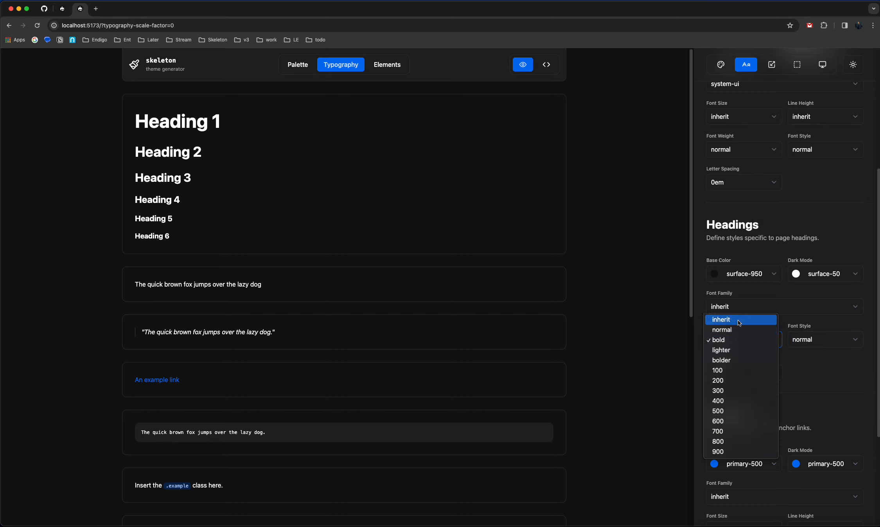
left_click(739, 323)
left_click(748, 344)
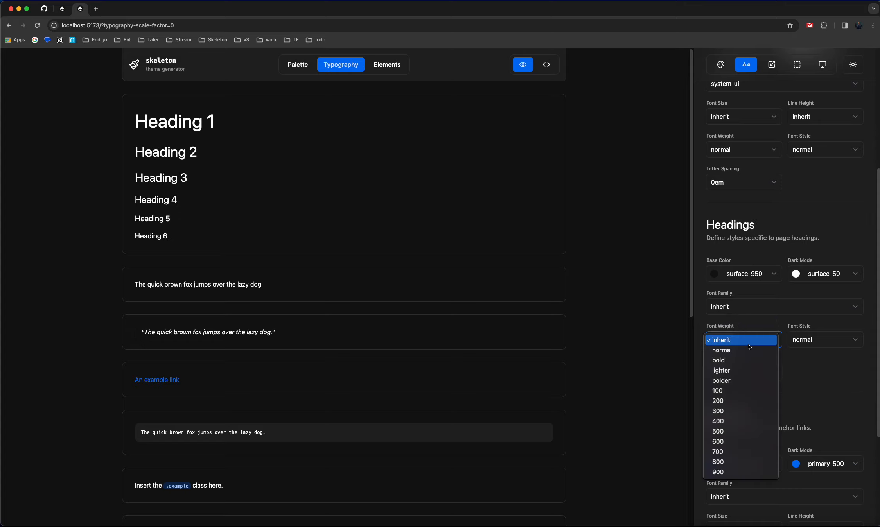
left_click(744, 350)
left_click(745, 342)
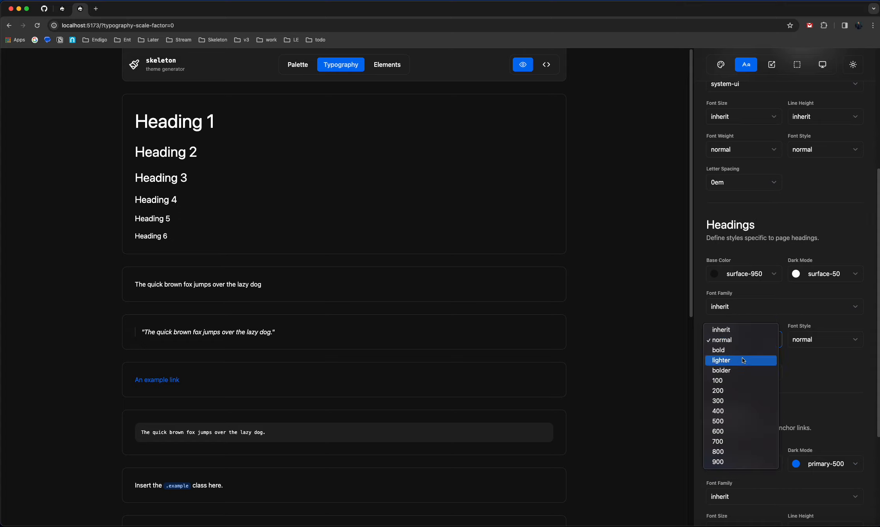
left_click(743, 360)
left_click(745, 343)
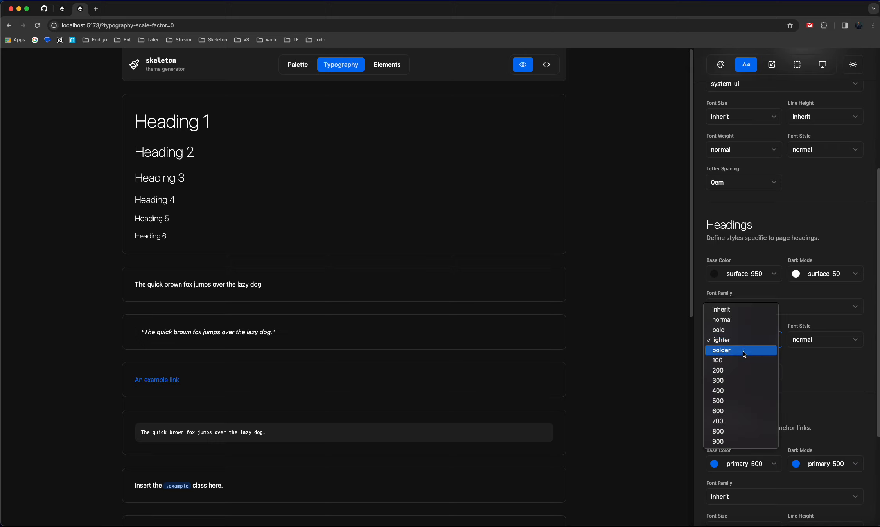
left_click(743, 355)
left_click_drag(172, 121, 232, 240)
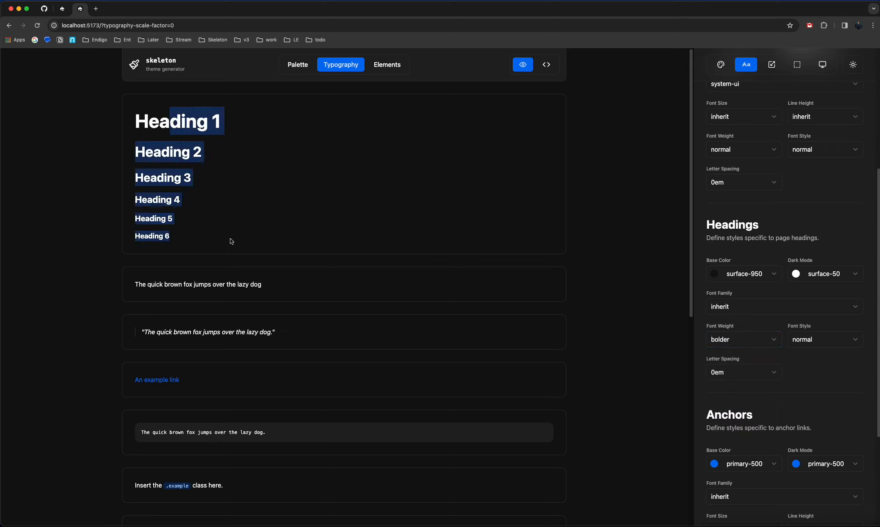
left_click(274, 240)
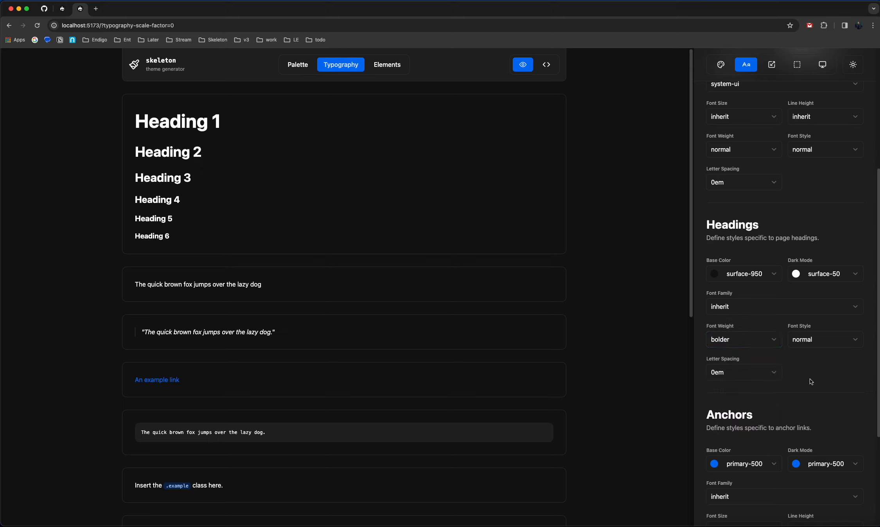
Set the dark mode color of the Anchors typography to secondary-500, change it to secondary-300, and inspect the example link.
scroll(807, 374, "down", 5)
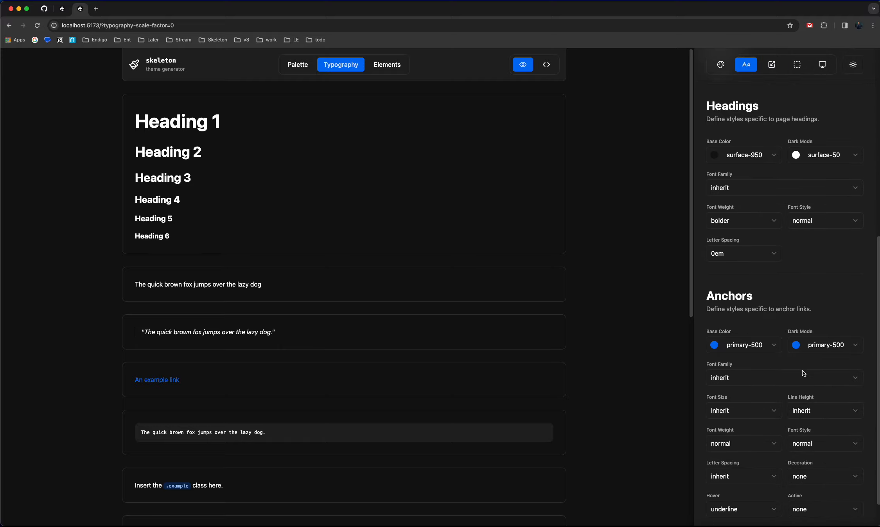
scroll(544, 361, "down", 8)
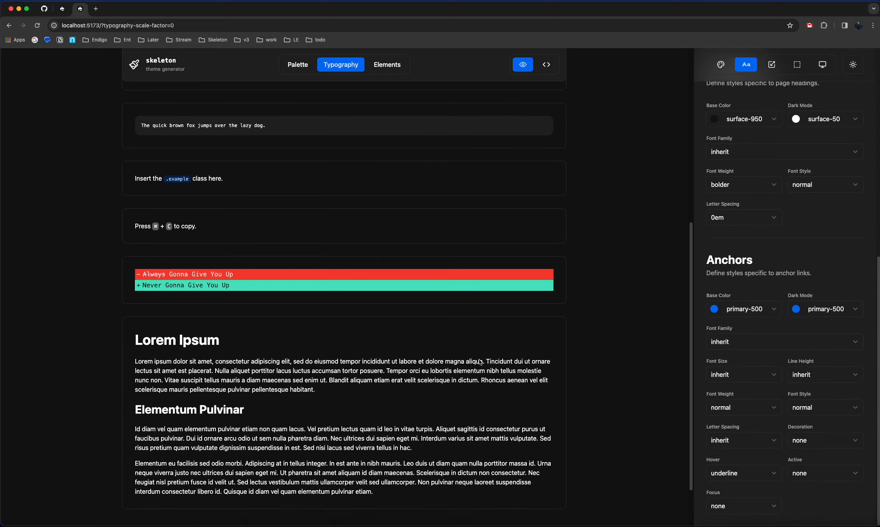
scroll(487, 353, "up", 3)
scroll(488, 353, "up", 3)
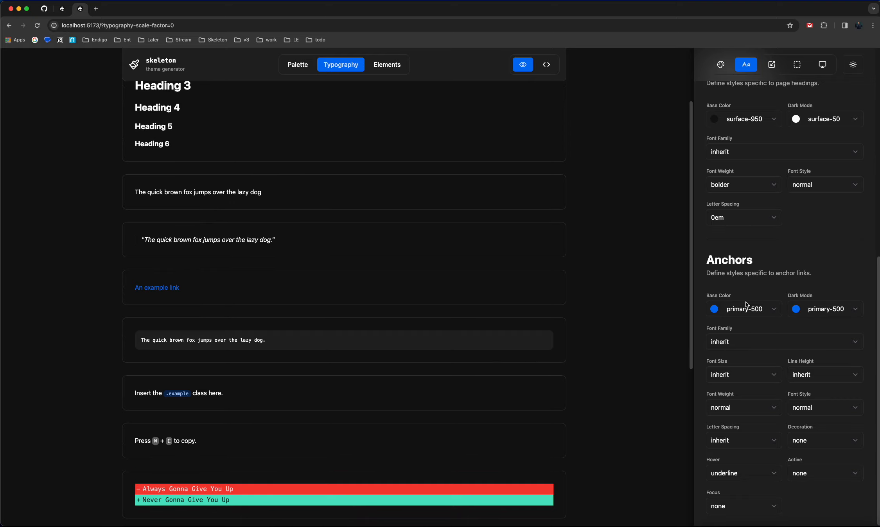
left_click(841, 313)
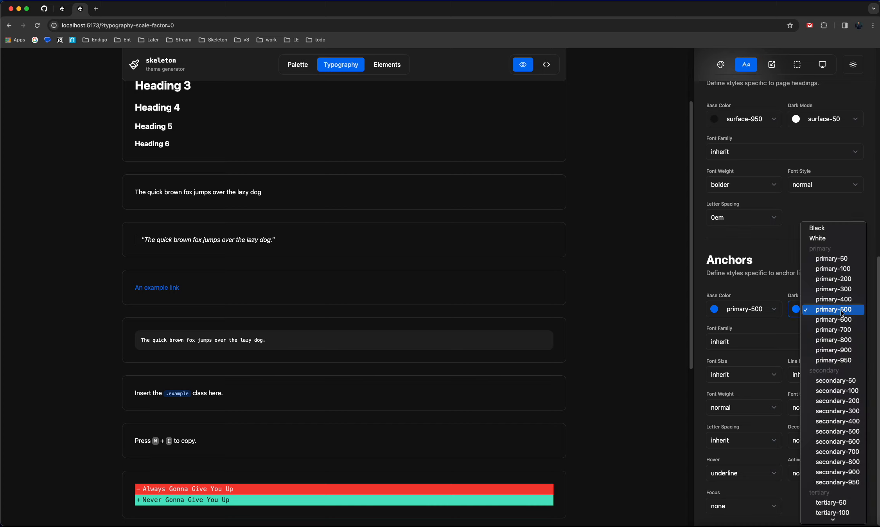
left_click(840, 310)
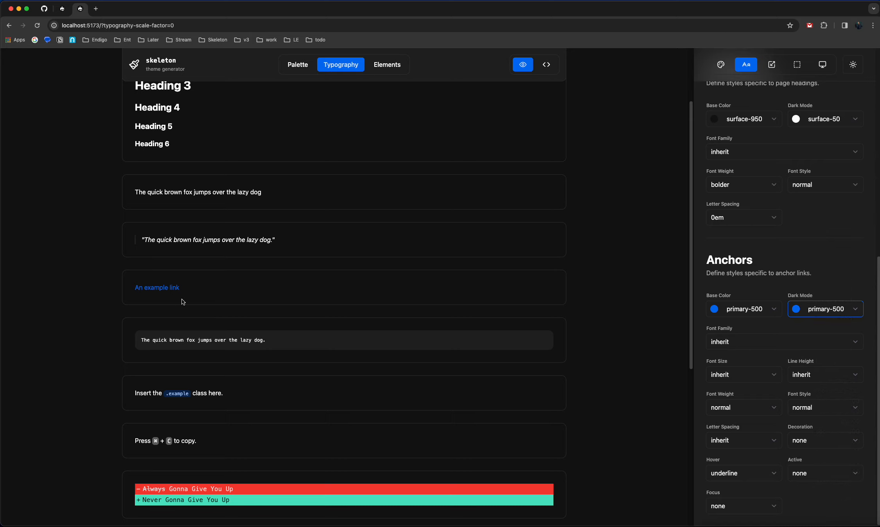
left_click(823, 313)
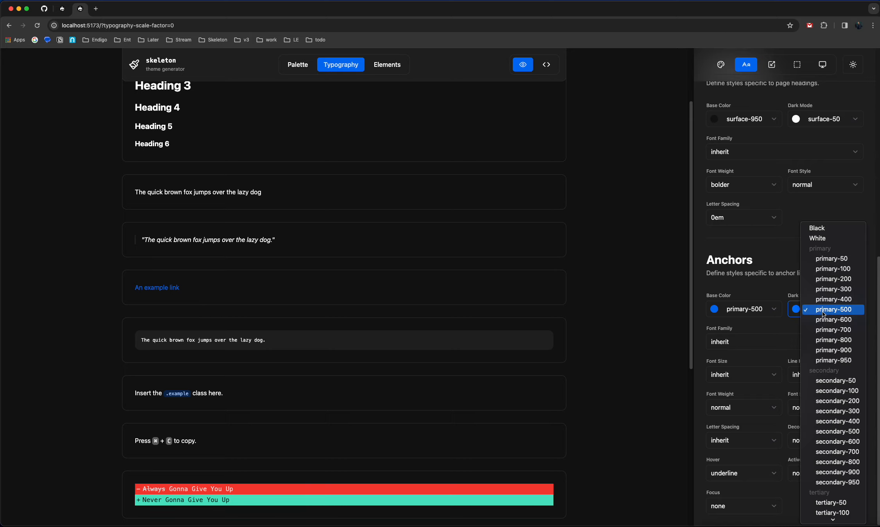
left_click(828, 429)
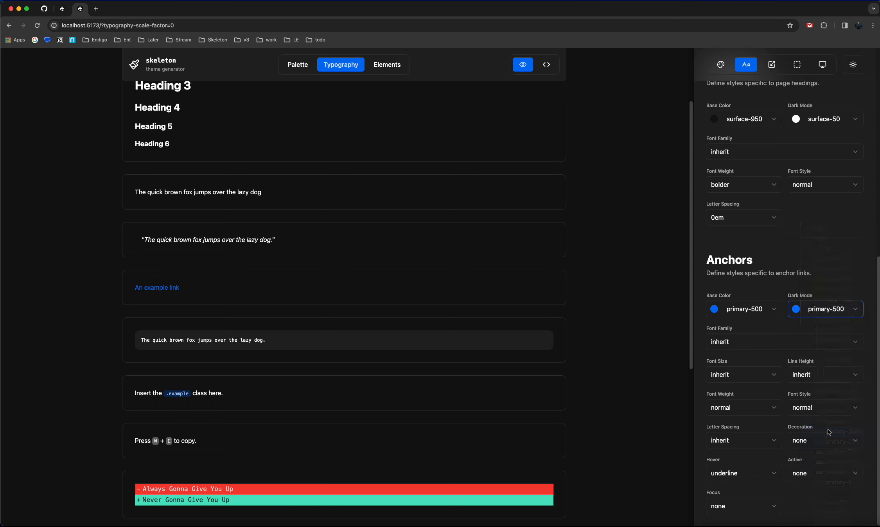
left_click(818, 312)
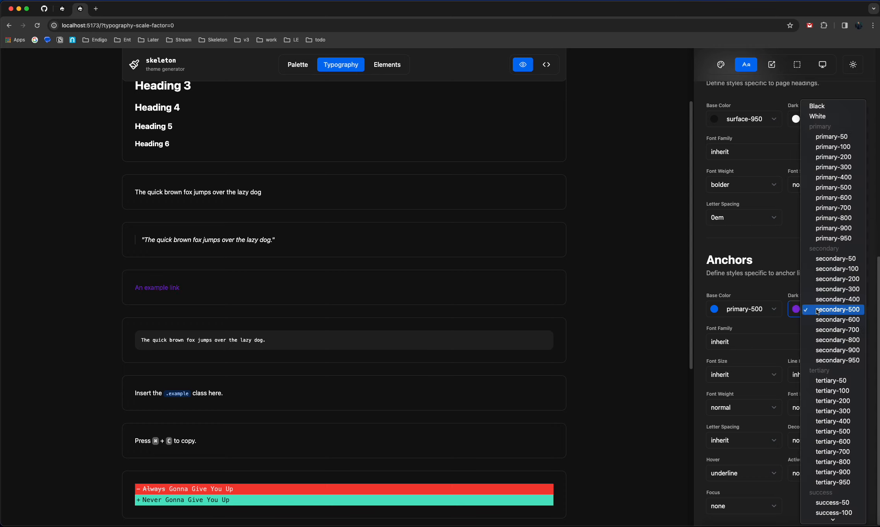
left_click(837, 290)
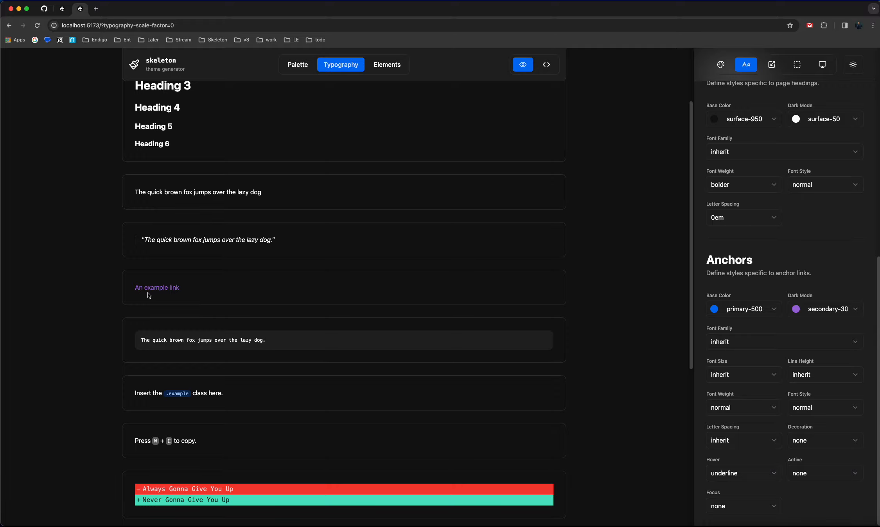
scroll(383, 421, "down", 5)
scroll(376, 420, "up", 7)
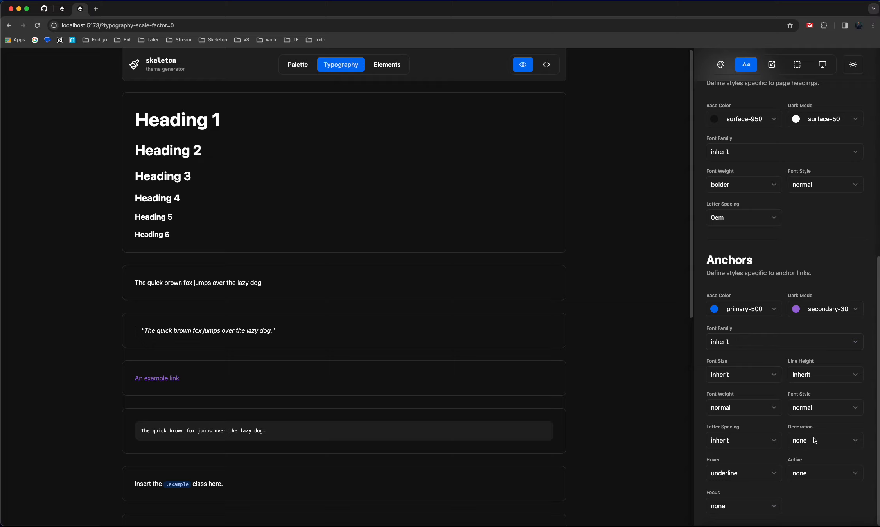
scroll(378, 364, "down", 2)
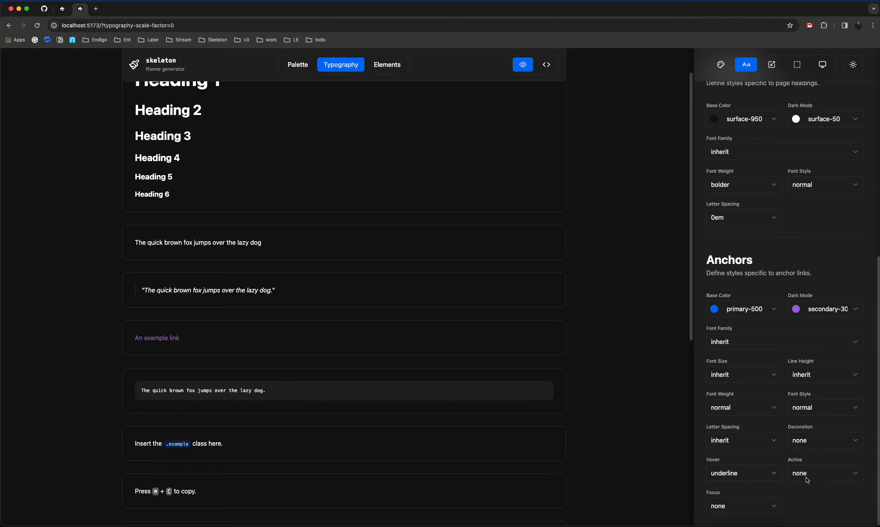
Reload the page to discard the typography changes, and open the Spacing settings together with the Elements preview.
scroll(788, 200, "up", 10)
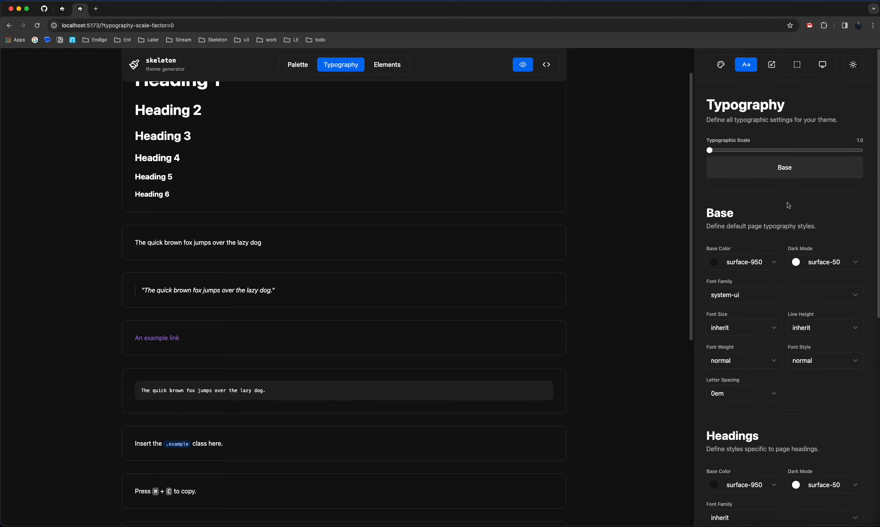
left_click(37, 26)
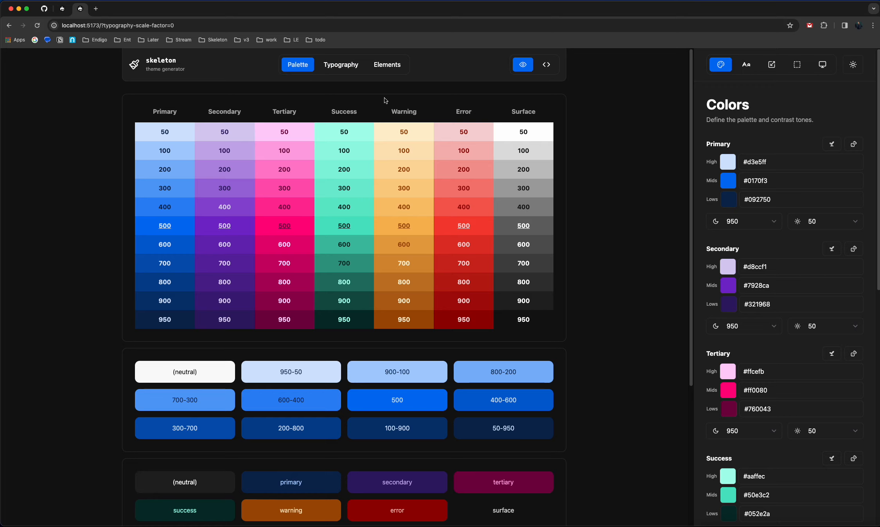
left_click(339, 73)
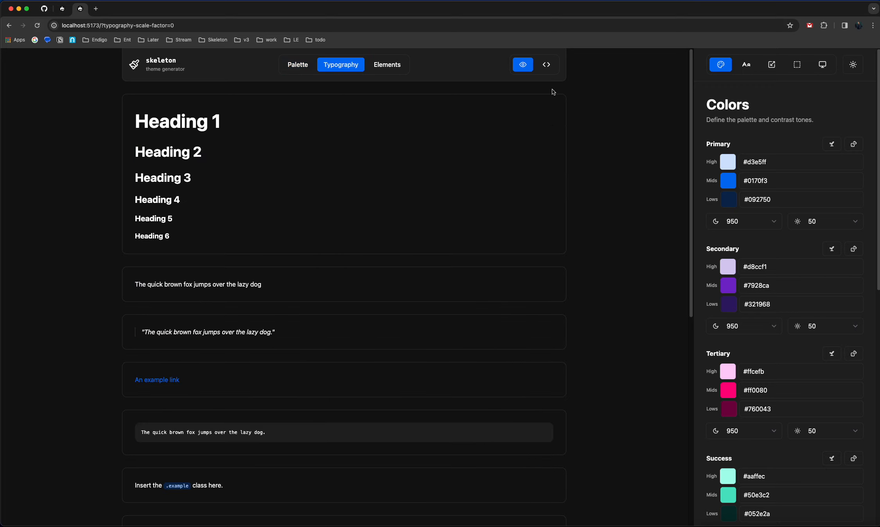
left_click(771, 67)
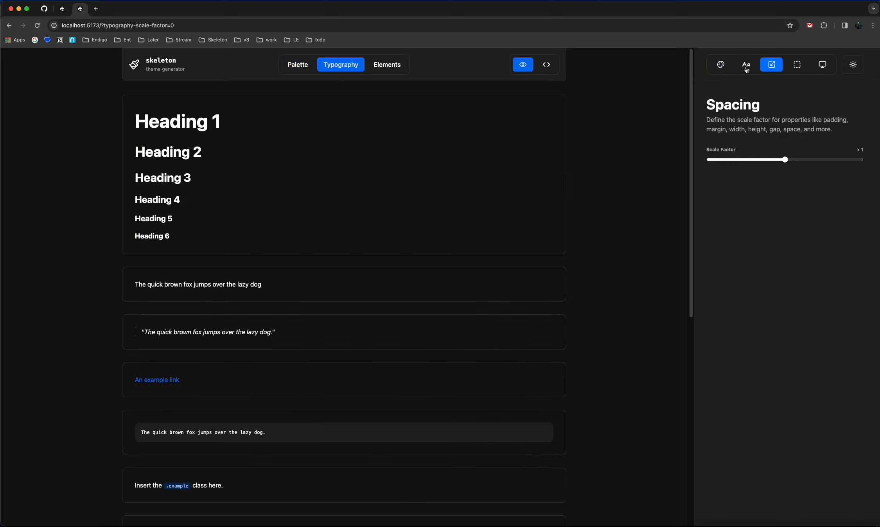
left_click(399, 65)
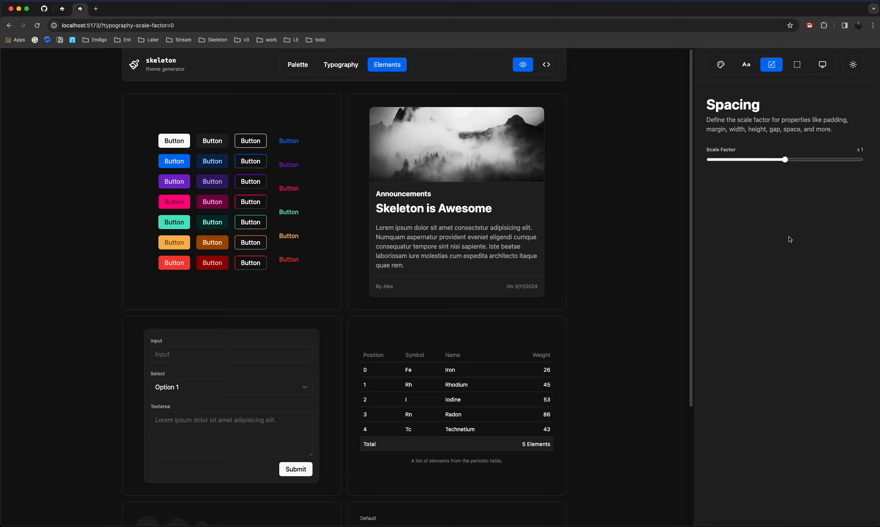
Read the Spacing description, set the spacing scale factor to 0.75, and check its effect on the Palette preview.
double_click(834, 121)
double_click(737, 129)
double_click(788, 130)
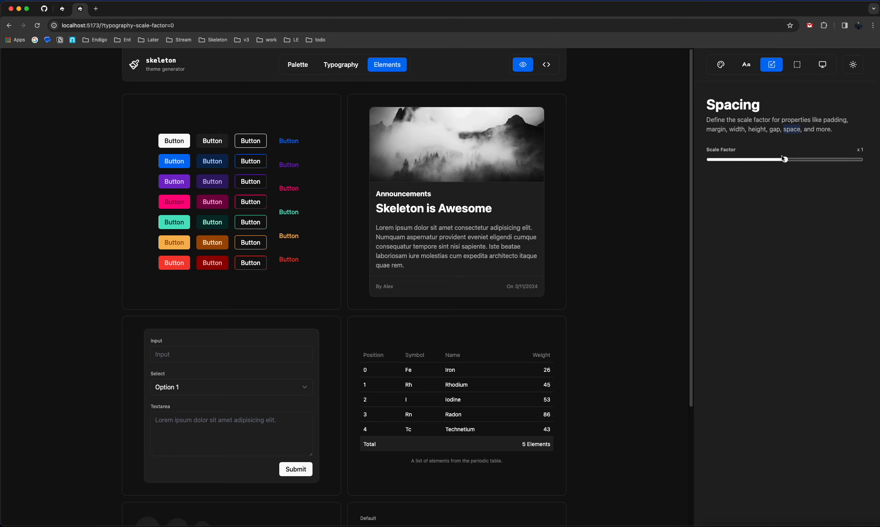
left_click_drag(781, 159, 699, 159)
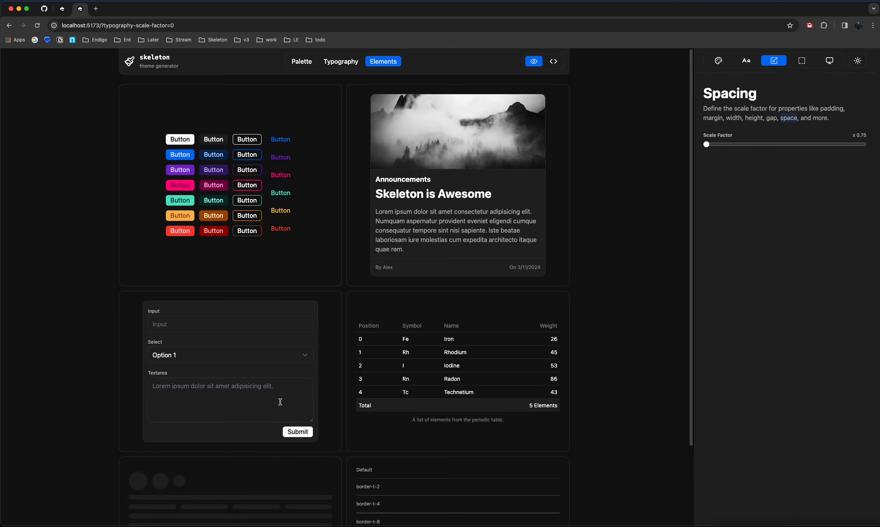
left_click_drag(878, 140, 855, 136)
left_click(331, 61)
left_click(311, 62)
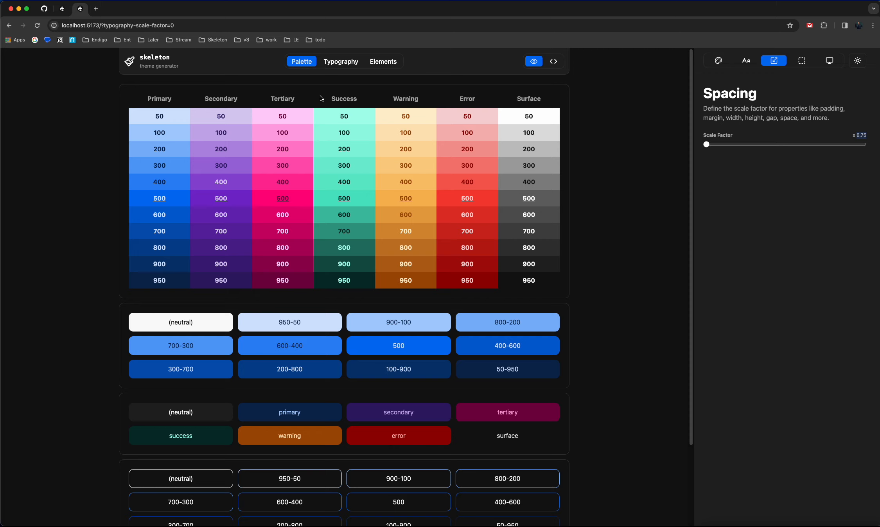
Return to the Elements preview and set the spacing scale factor to 1.25.
left_click(377, 63)
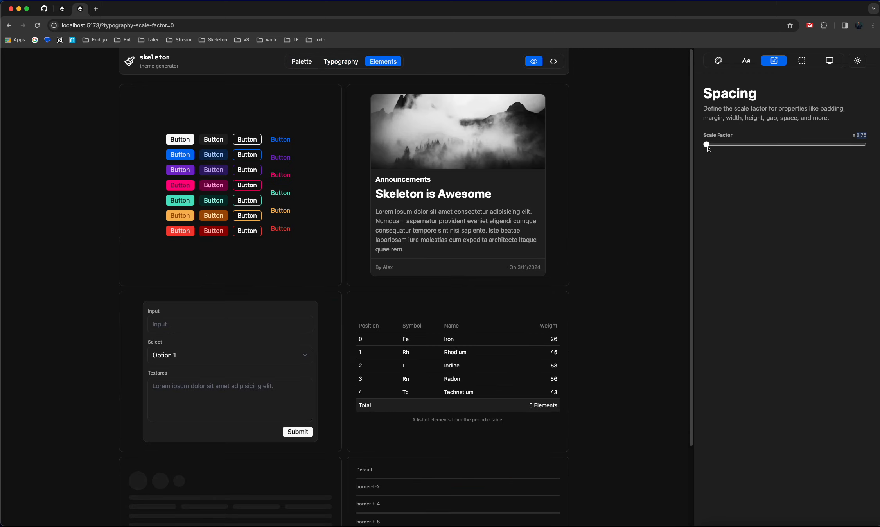
left_click_drag(707, 144, 863, 174)
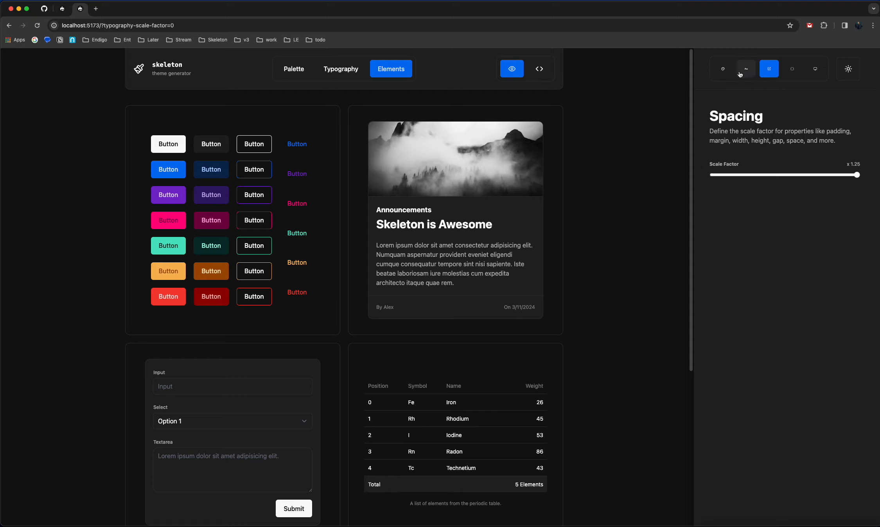
Examine the Elements preview at the maximum spacing and reset the spacing scale factor to 1.
mouse_move(856, 177)
left_mouse_down()
mouse_move(822, 171)
mouse_move(865, 173)
left_mouse_up()
scroll(426, 266, "down", 5)
scroll(427, 268, "up", 5)
left_click_drag(858, 176, 790, 174)
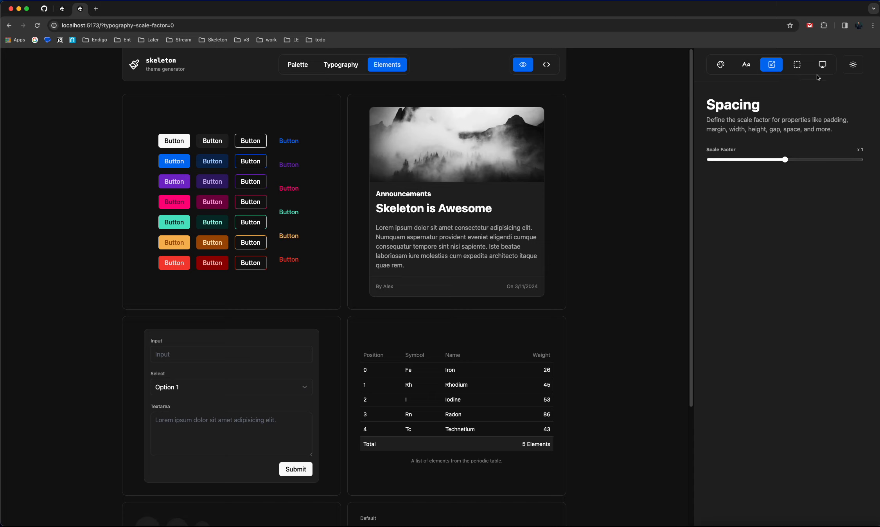
Open the Edges settings and set Rounded Base to 9999px, then to 0px.
left_click(797, 64)
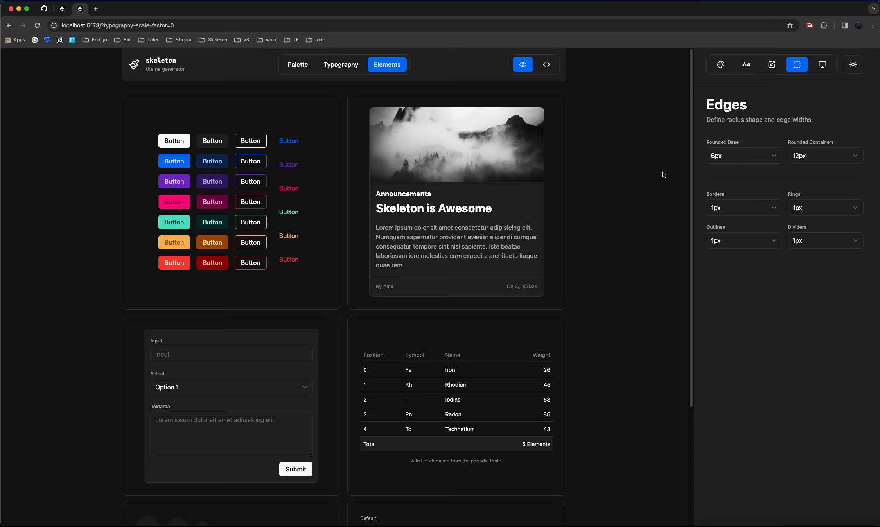
left_click(740, 156)
left_click(739, 207)
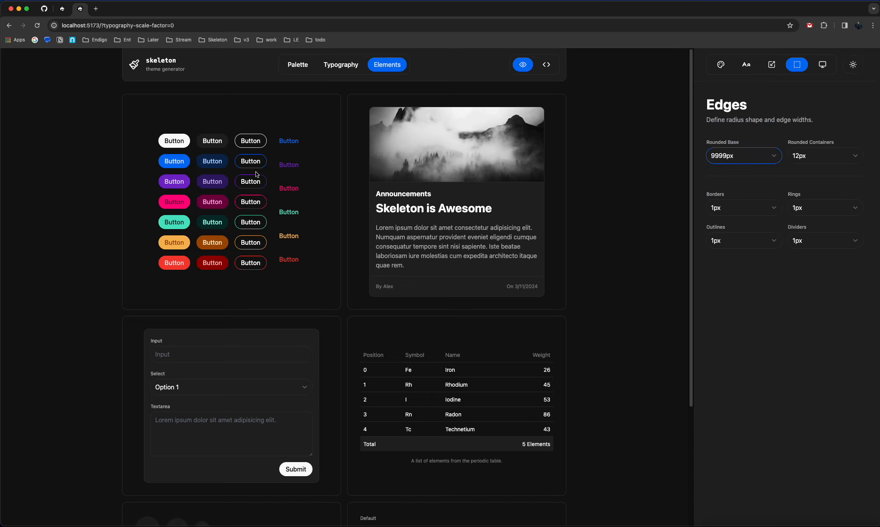
left_click(740, 155)
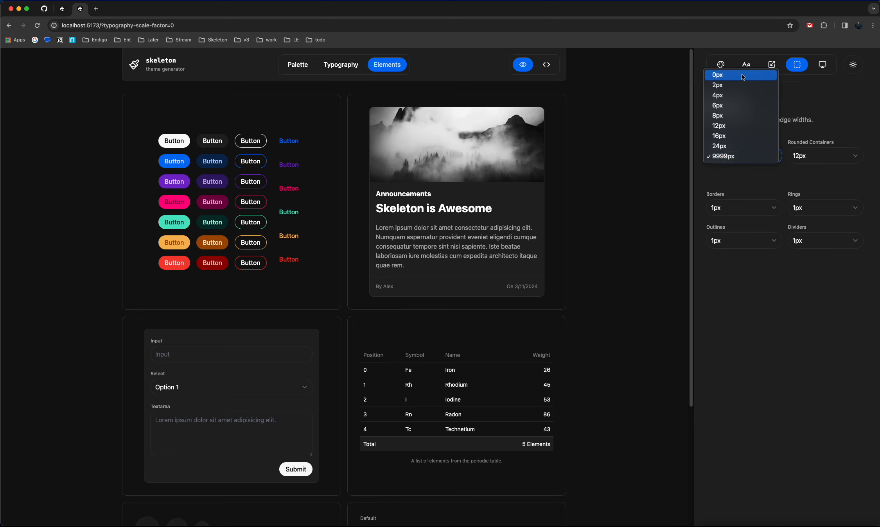
key("Escape")
key("0")
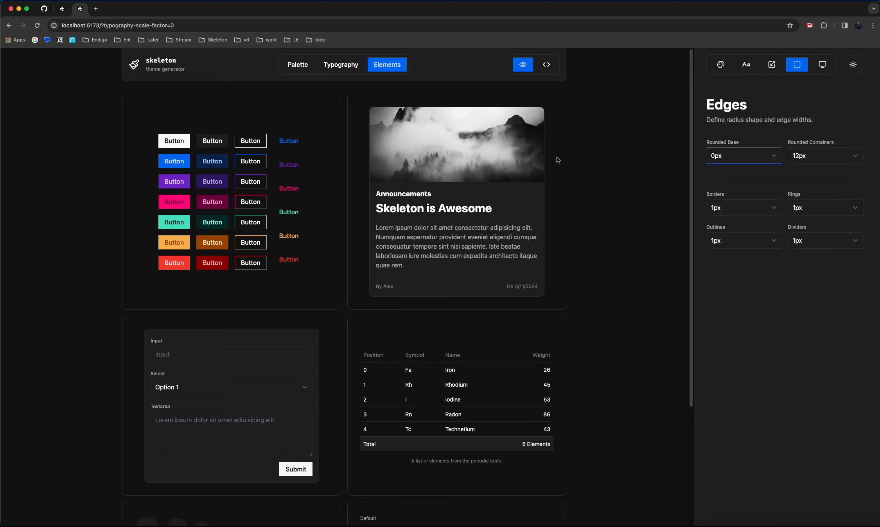
Set the Rounded Containers radius to 24px.
left_click(807, 159)
key("Escape")
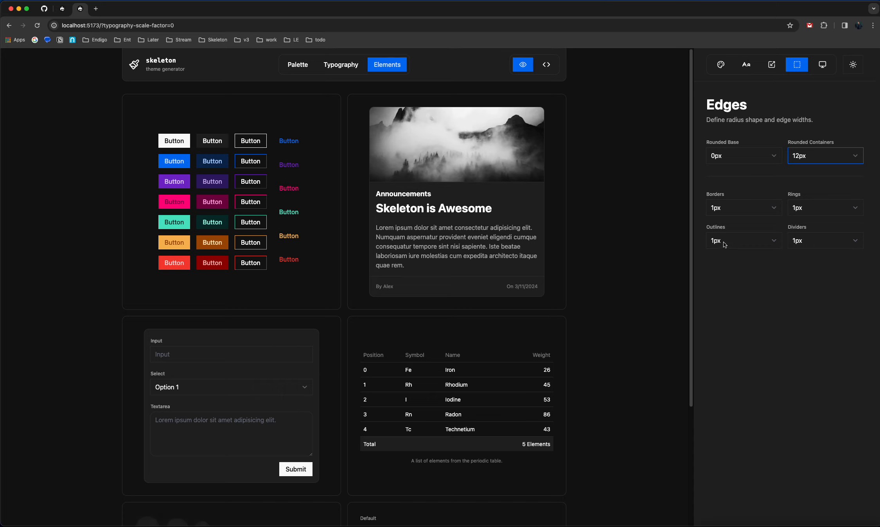
left_click(819, 157)
left_click(805, 176)
Set the Rounded Base radius to 12px, check the buttons, and raise it to 24px.
left_click(761, 158)
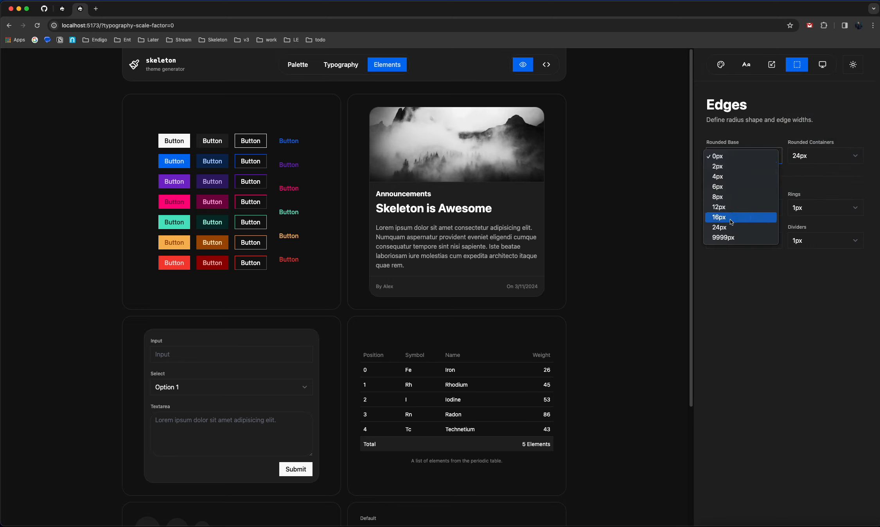
left_click(733, 207)
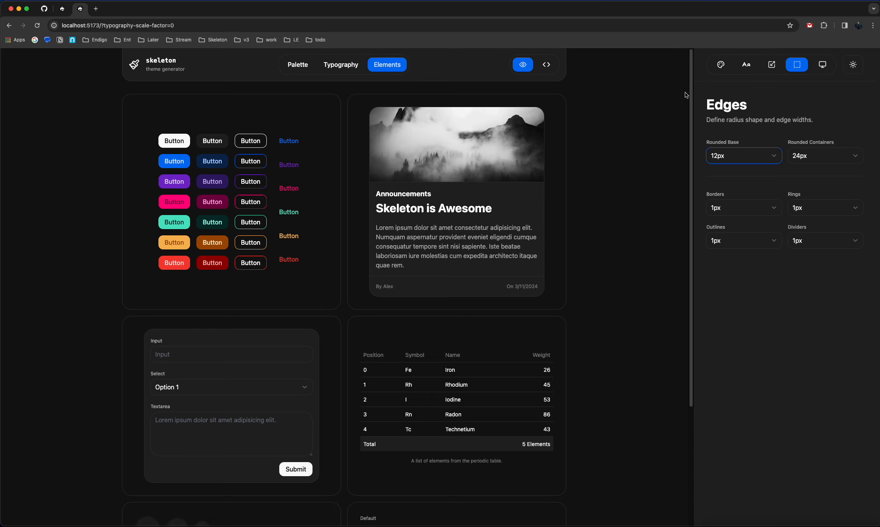
left_click(762, 158)
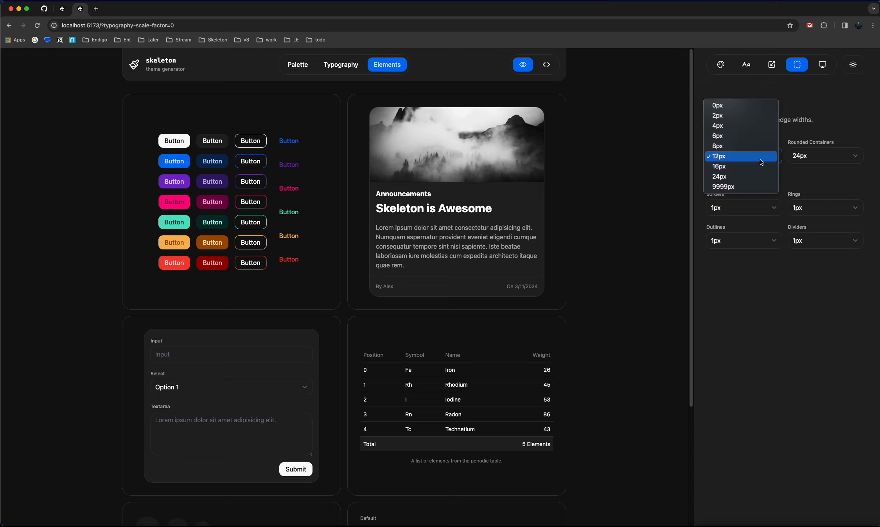
left_click(739, 174)
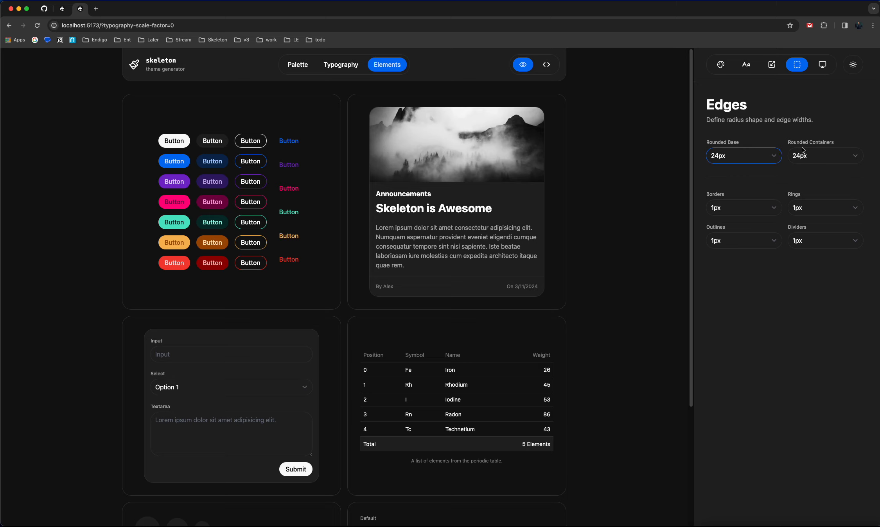
Set the Borders width to 0px and check its effect throughout the Elements preview.
left_click(729, 212)
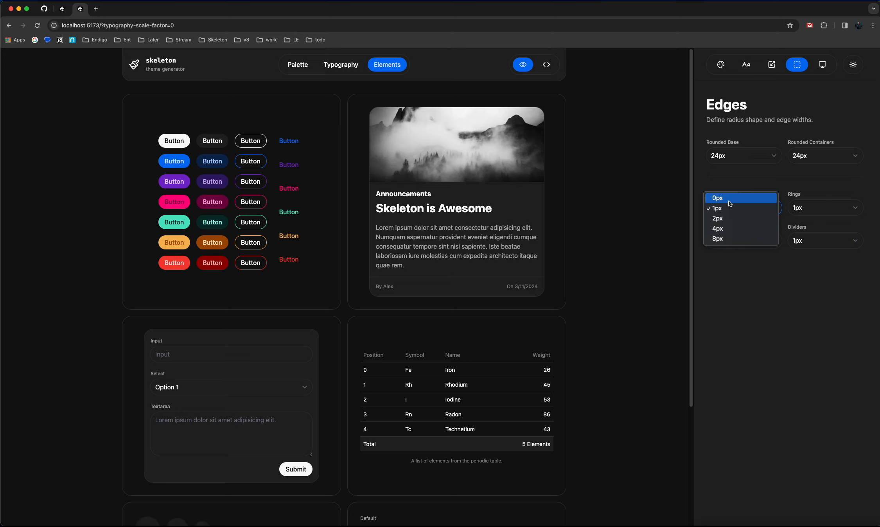
left_click(728, 201)
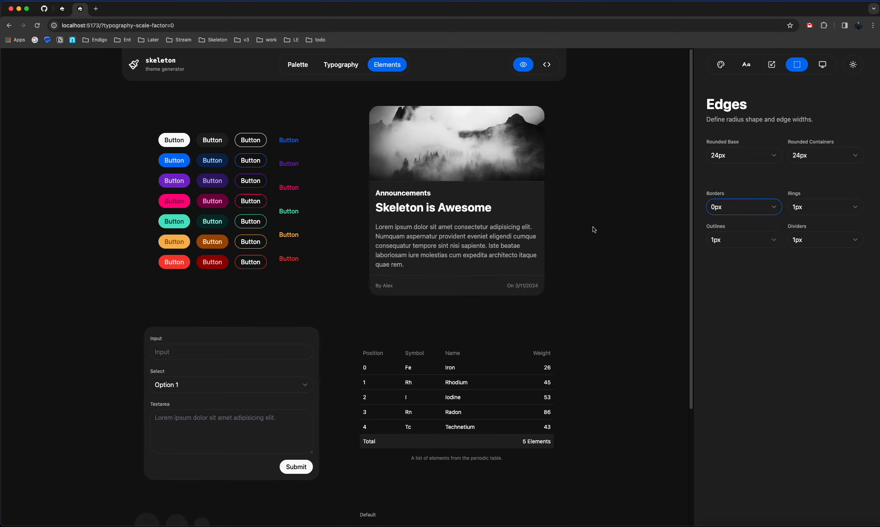
scroll(402, 370, "down", 4)
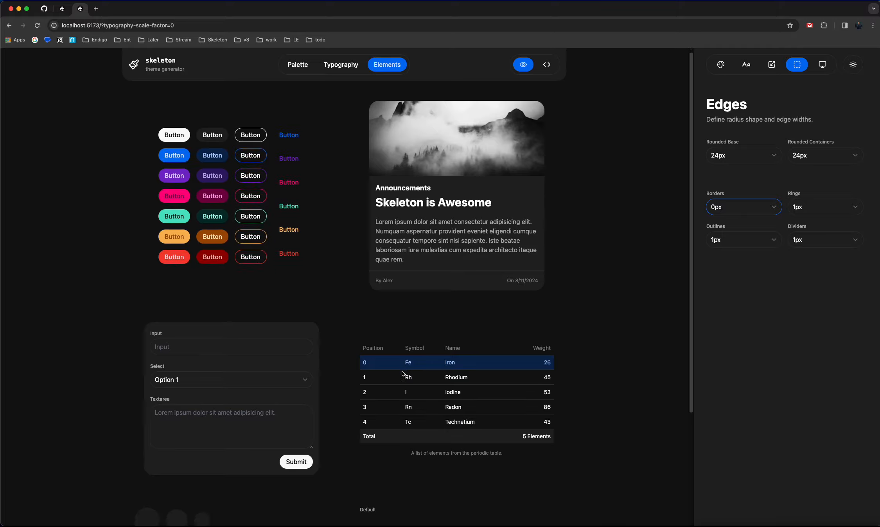
scroll(276, 341, "up", 4)
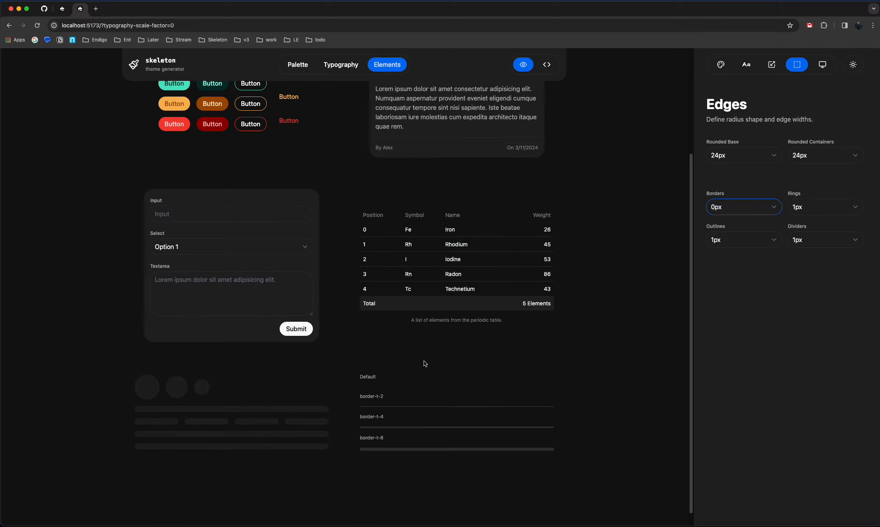
Set the Borders width to 8px, examine the Elements preview, and return the width to 1px.
left_click(747, 207)
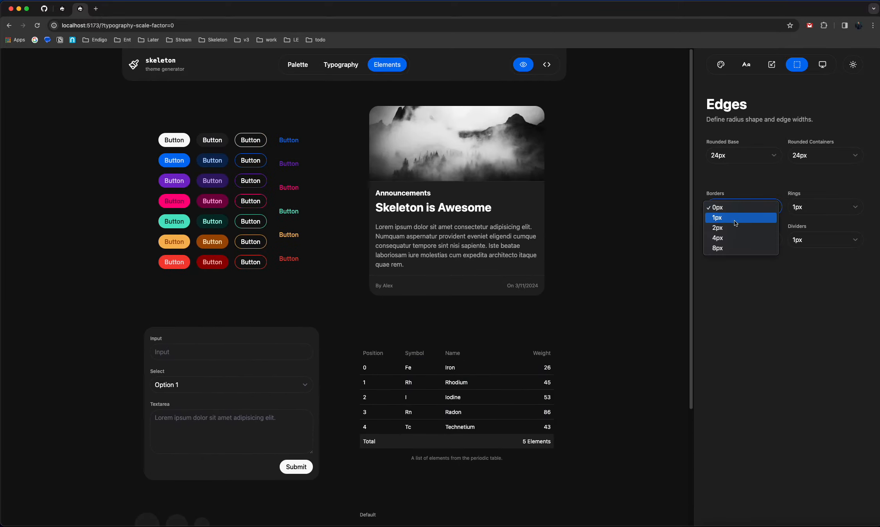
left_click(729, 249)
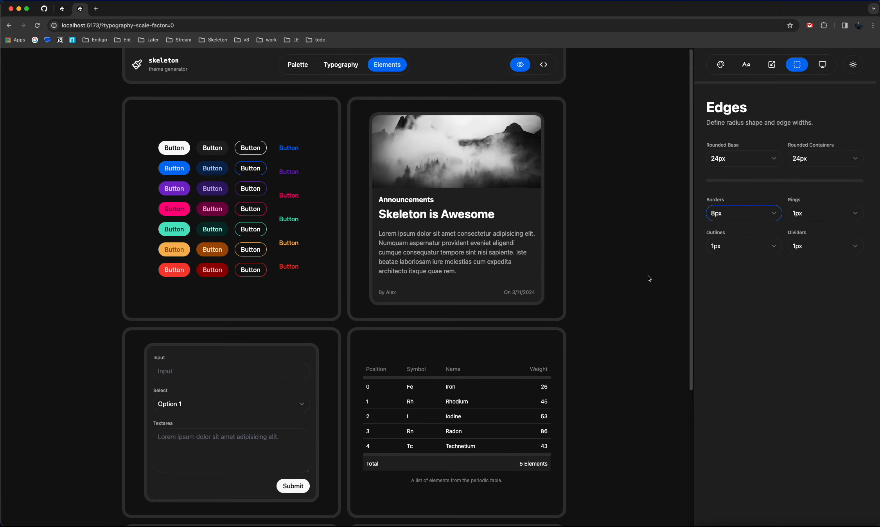
scroll(609, 306, "down", 5)
scroll(609, 307, "up", 5)
left_click(762, 214)
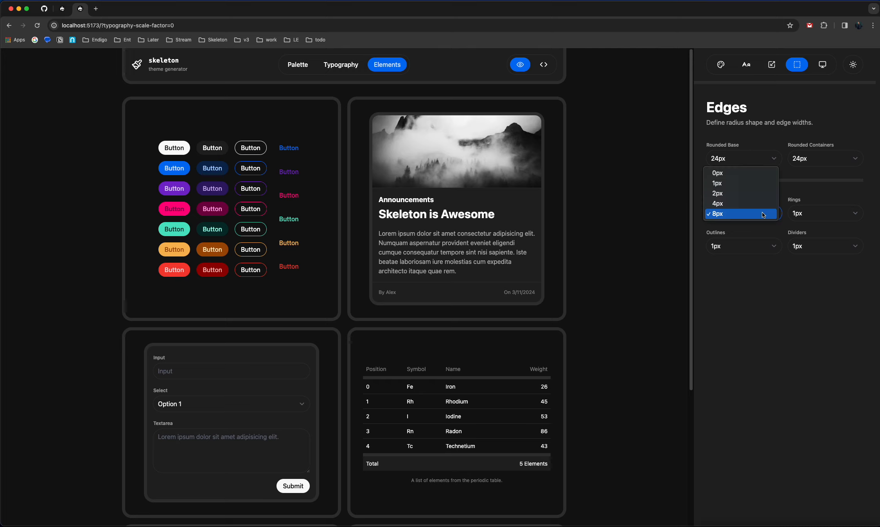
left_click(762, 187)
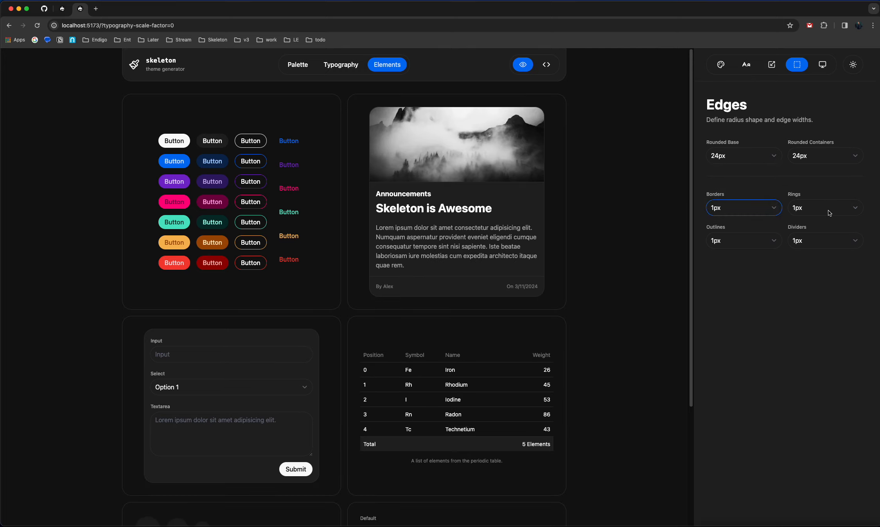
Set the Rings width to 4px, check the outlined buttons and form fields, and return it to 1px.
left_click(809, 211)
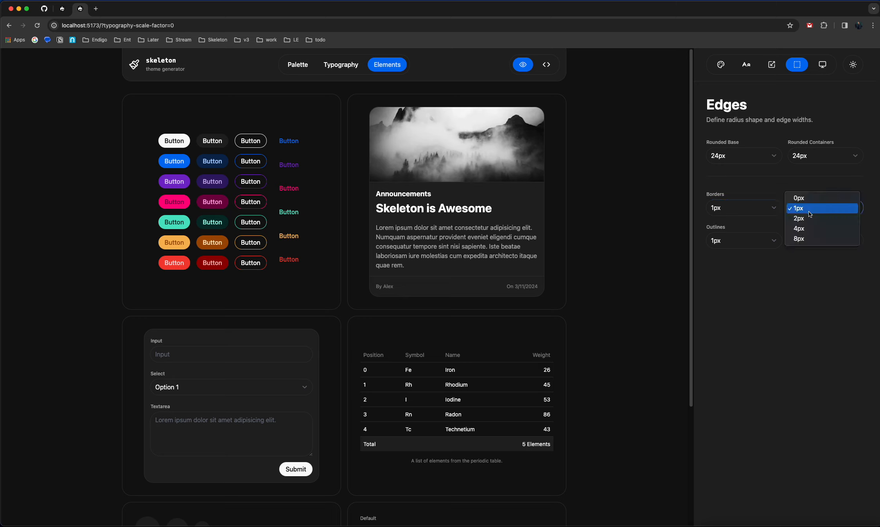
left_click(809, 289)
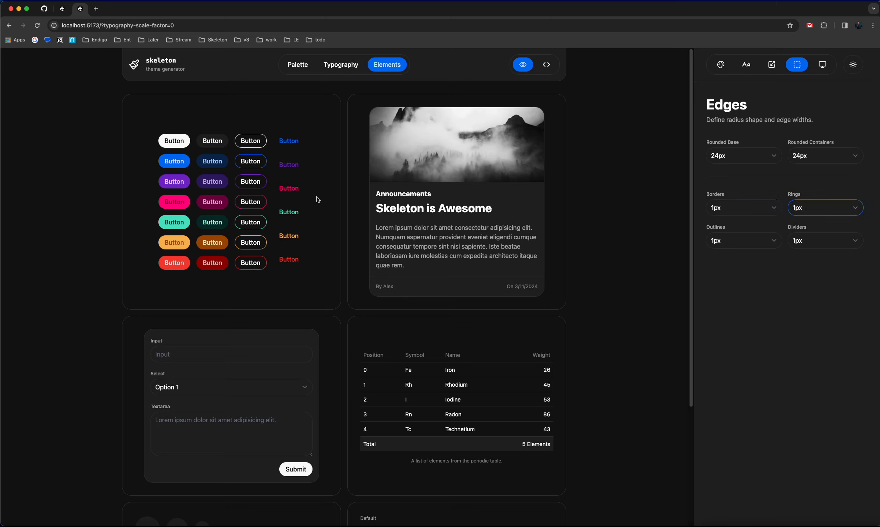
left_click(806, 208)
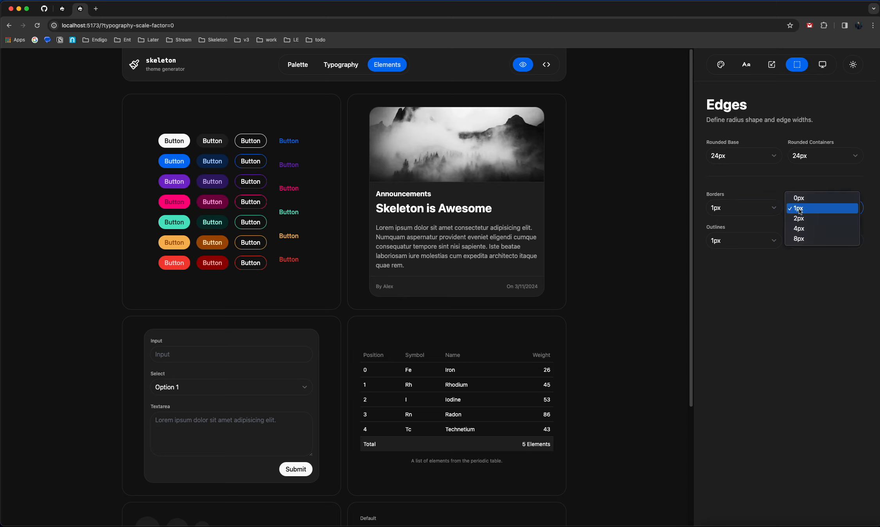
left_click(805, 232)
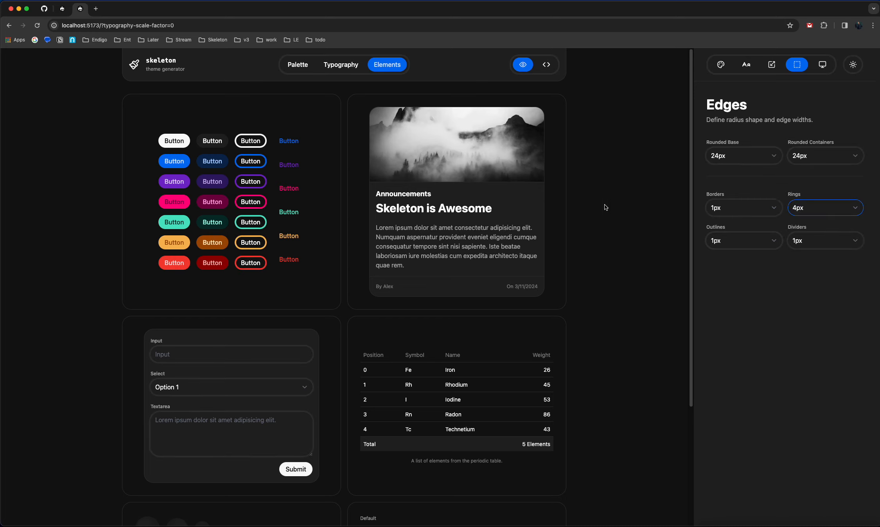
left_click(819, 206)
left_click(798, 188)
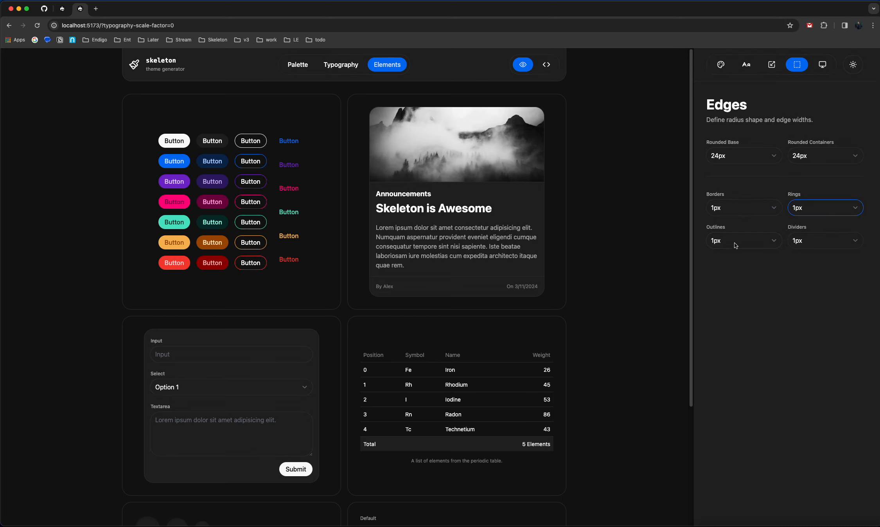
View the Outlines width options and set the Dividers width to 2px.
left_click(733, 243)
left_click(810, 245)
left_click(811, 246)
left_click(620, 261)
left_click(792, 240)
left_click(809, 251)
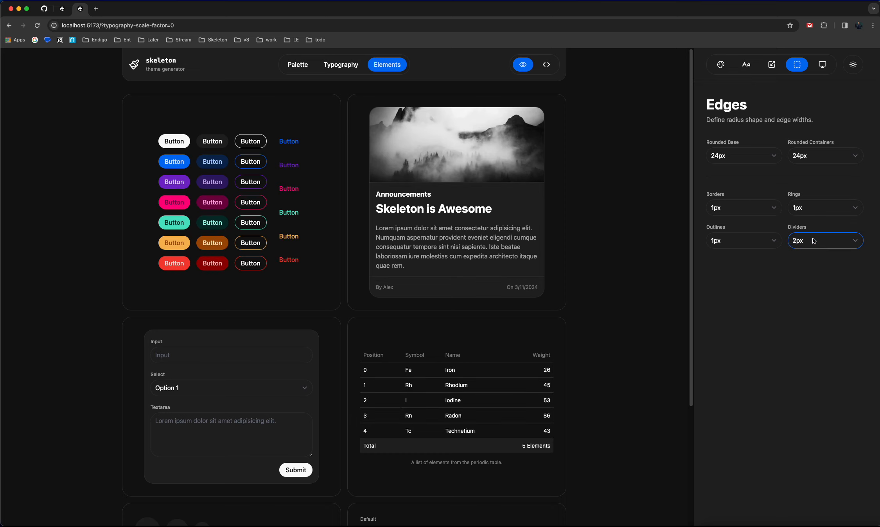
Set the Dividers width to 8px, examine the card and table dividers, and return it to 1px.
left_click(810, 246)
key("Return")
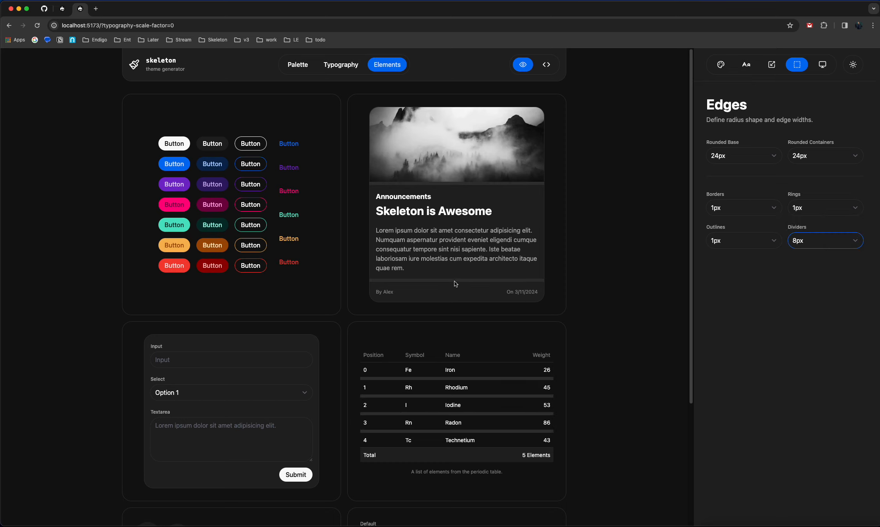
left_click(813, 240)
left_click(813, 210)
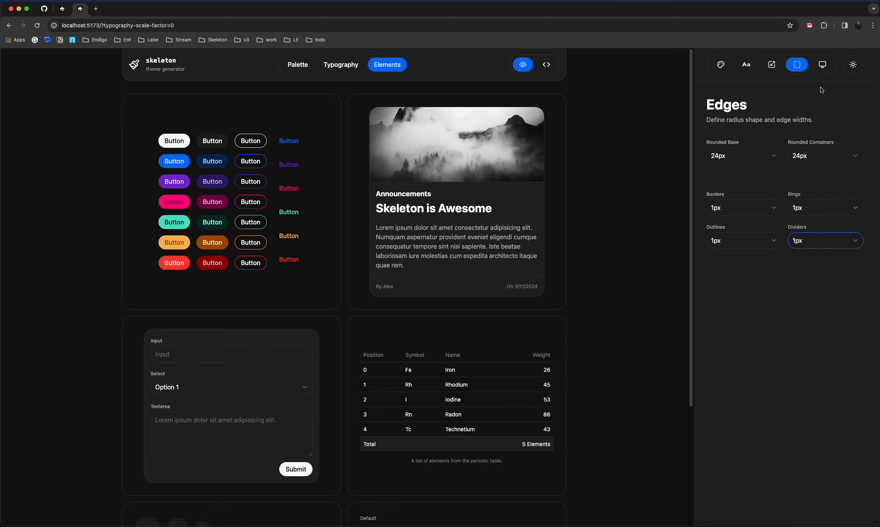
Review the Display settings, and set the dark mode background color to surface-900 in the Colors settings with the Palette preview shown.
left_click(823, 69)
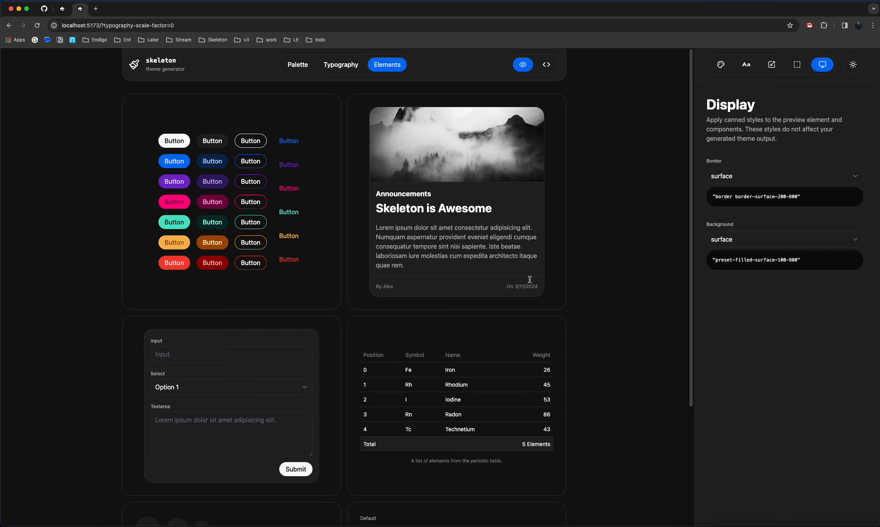
left_click(298, 65)
left_click(727, 64)
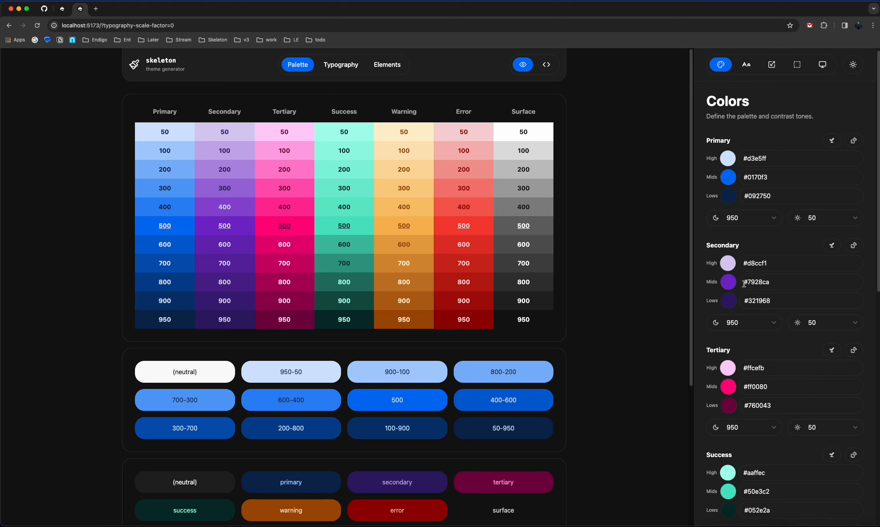
scroll(753, 350, "down", 10)
left_click(759, 507)
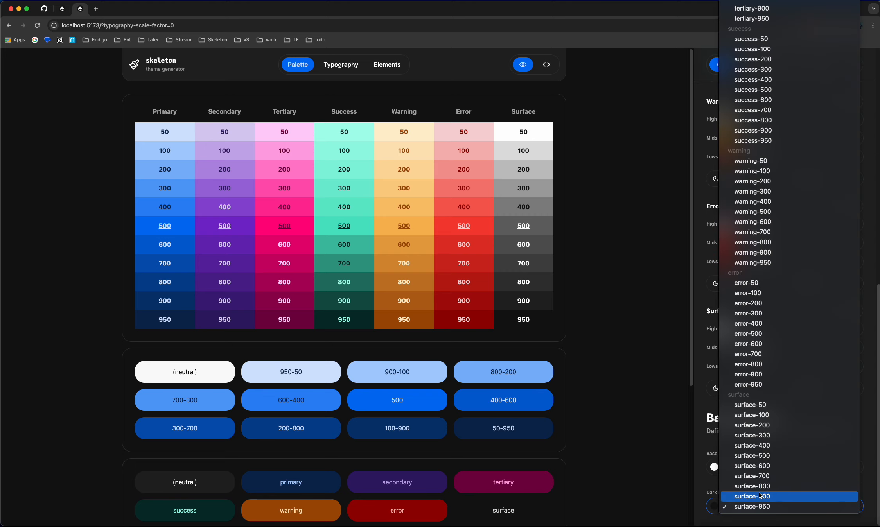
left_click(759, 496)
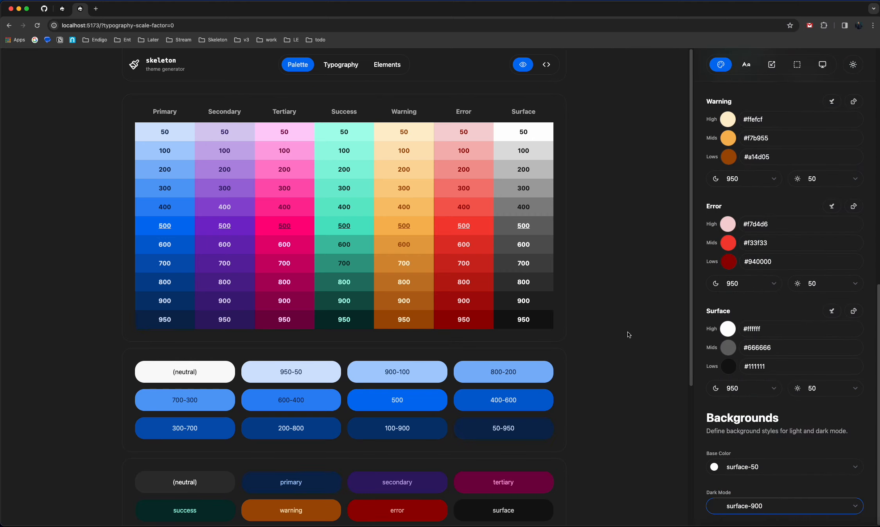
Show the Elements preview, set the Display background to surface-inverted, and examine its generated preset class.
left_click(406, 60)
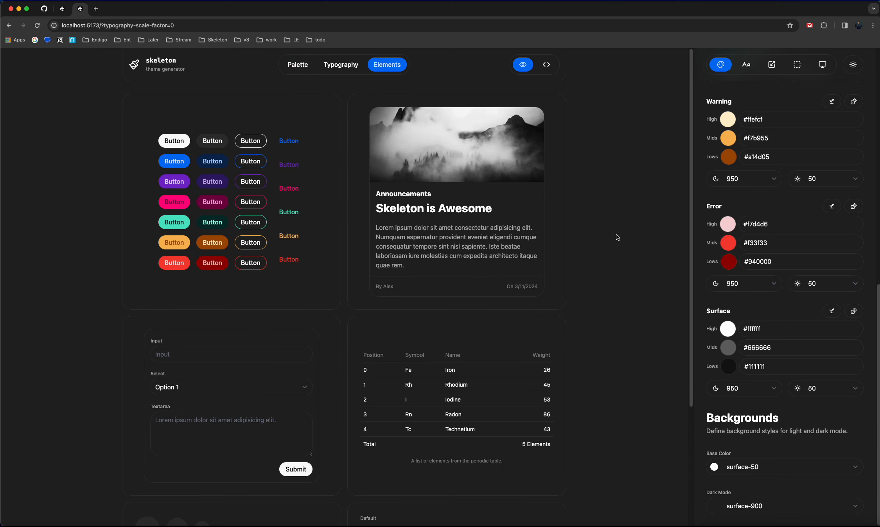
left_click(822, 64)
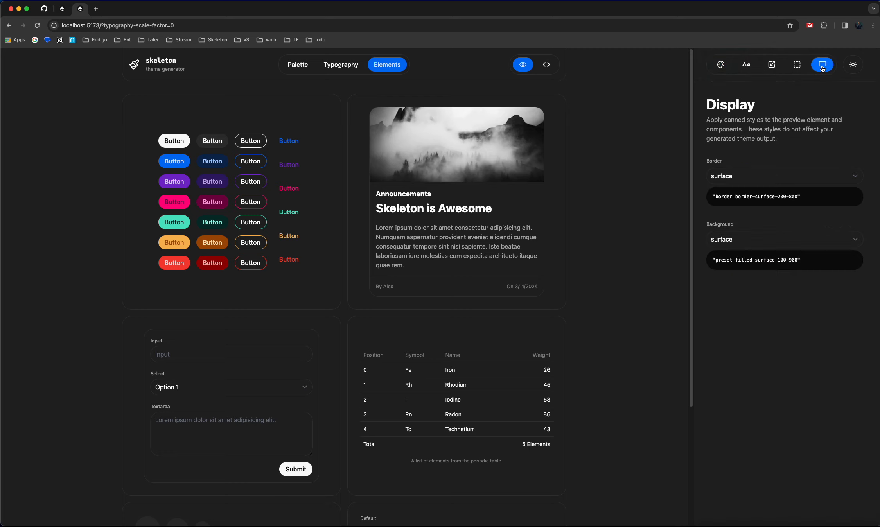
left_click(732, 238)
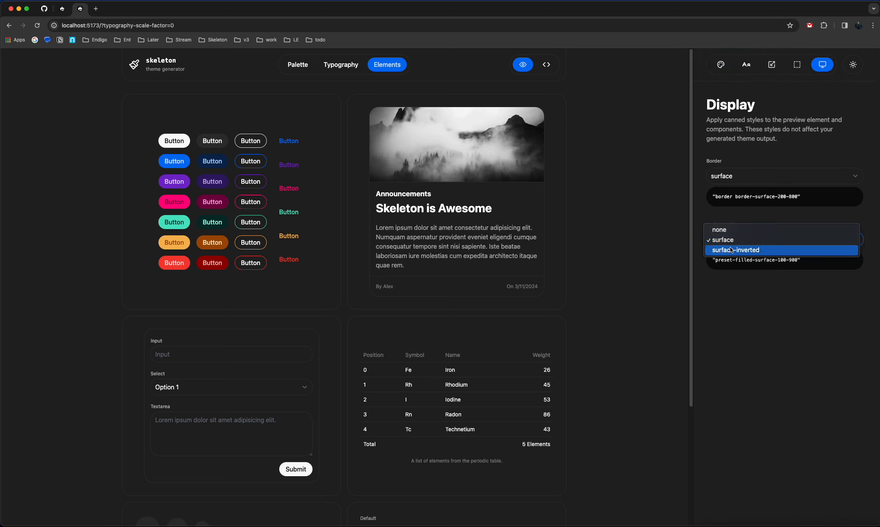
left_click(731, 250)
left_click_drag(717, 260, 788, 267)
left_click(617, 310)
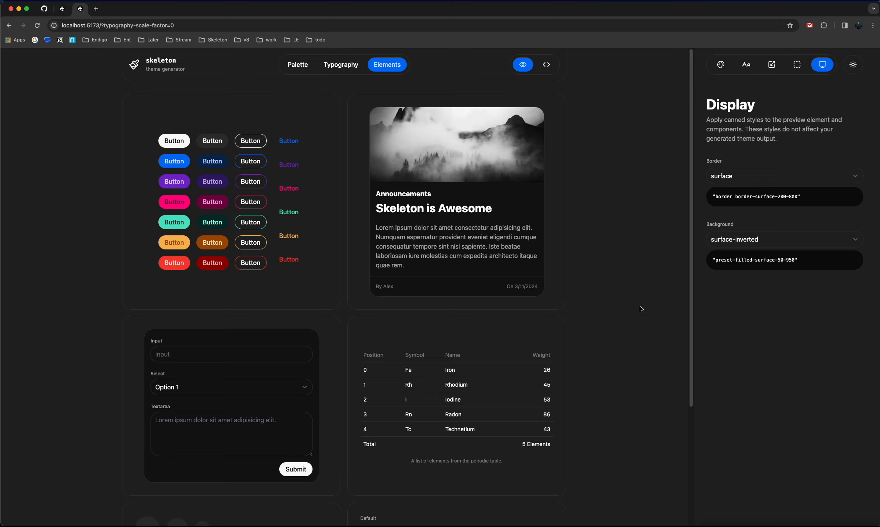
Switch the preview to light mode and compare the surface and surface-inverted Display backgrounds, finishing on surface-inverted.
left_click(852, 65)
left_click(757, 242)
left_click(756, 233)
left_click(755, 234)
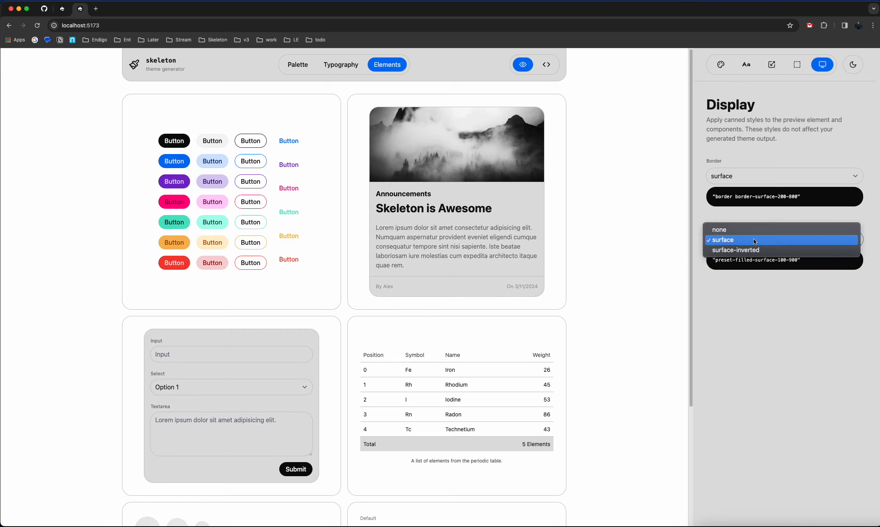
left_click(749, 248)
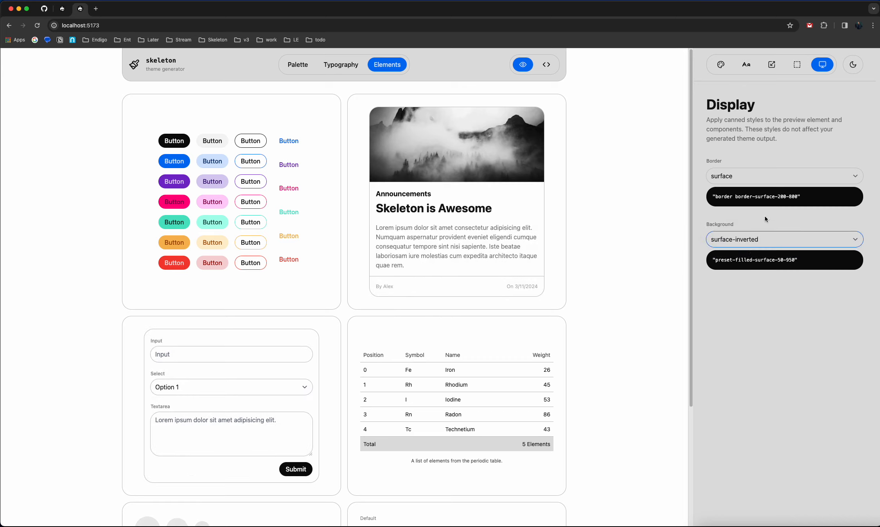
Set the Base Color under Backgrounds in the Colors settings to surface-100.
left_click(721, 64)
scroll(763, 413, "down", 10)
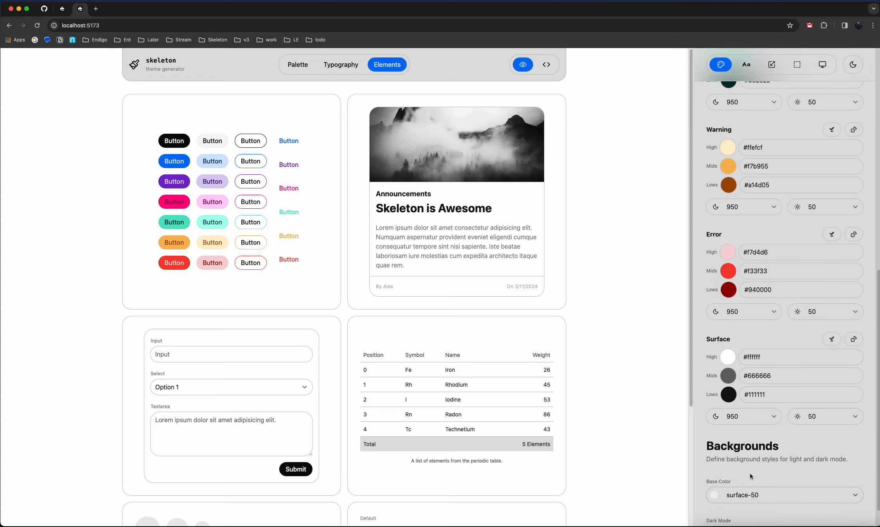
left_click(753, 478)
left_click(755, 477)
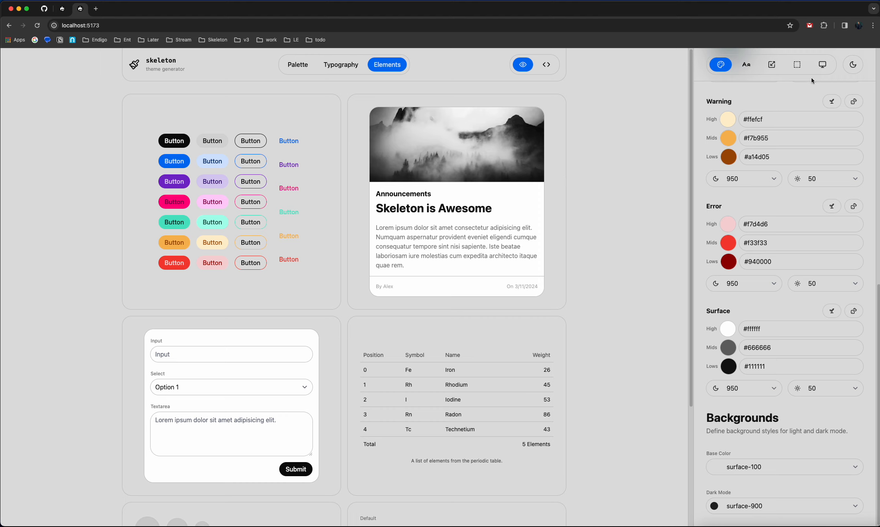
Return to the Display settings in dark mode and highlight the generated preset-filled-surface-50-950 class.
left_click(822, 65)
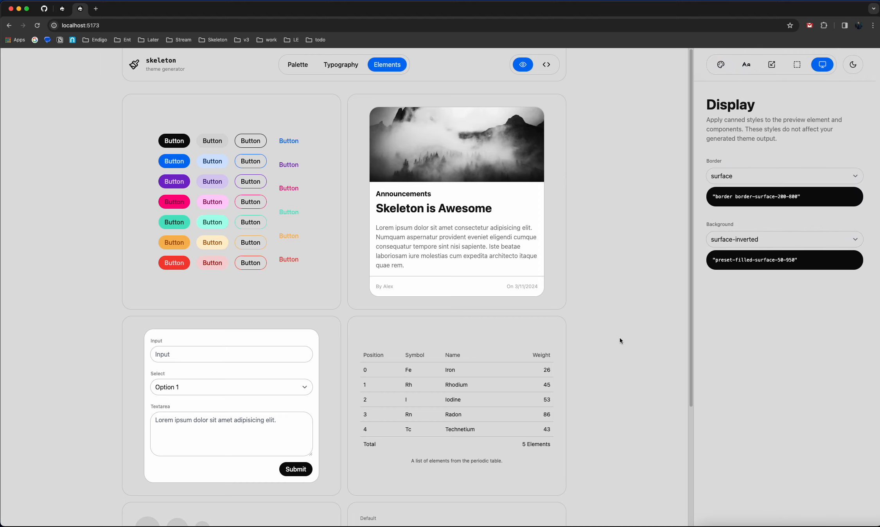
left_click(855, 72)
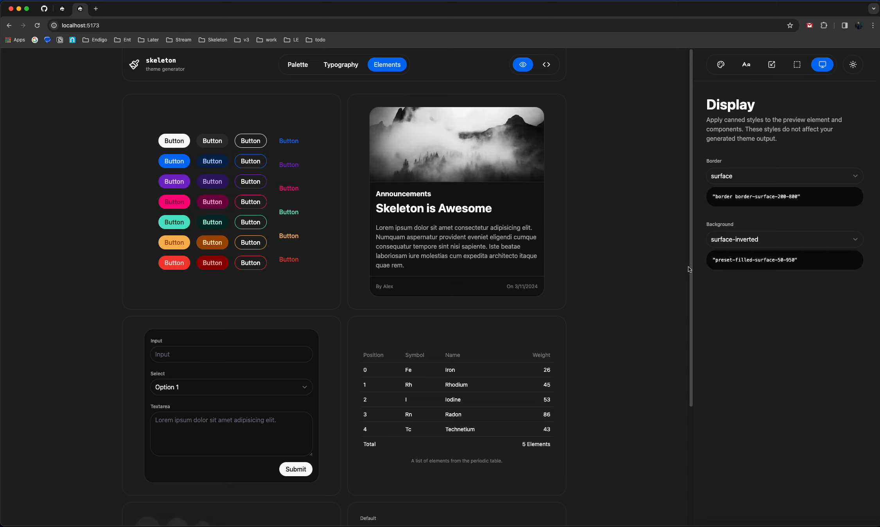
left_click_drag(717, 262, 795, 264)
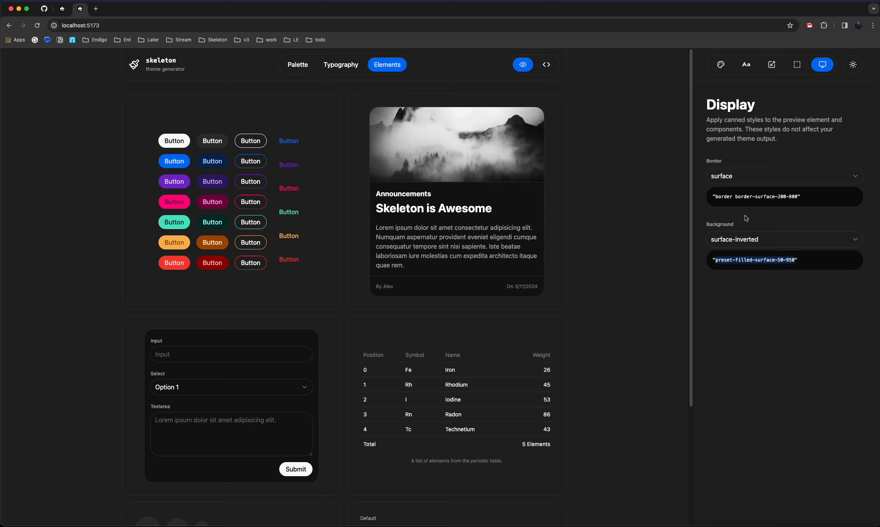
Alternate the Display border between none and surface to compare the preview elements, finishing on surface.
left_click(737, 179)
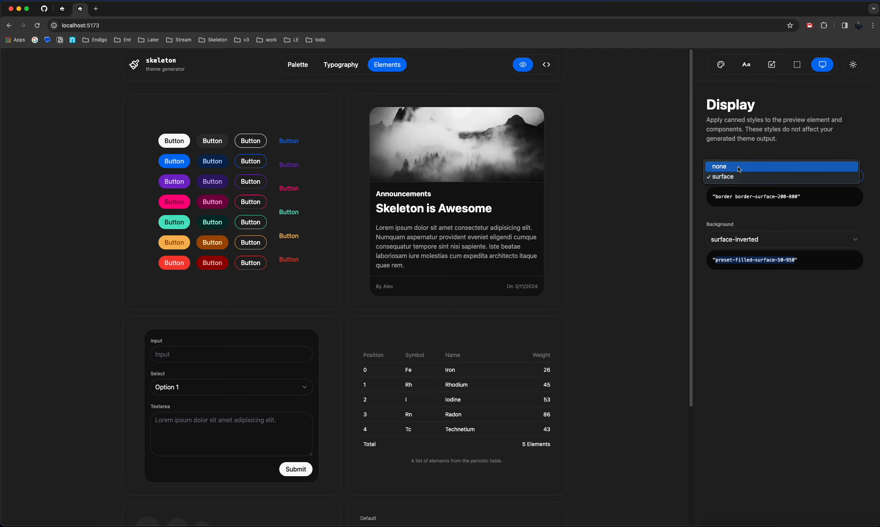
left_click(738, 167)
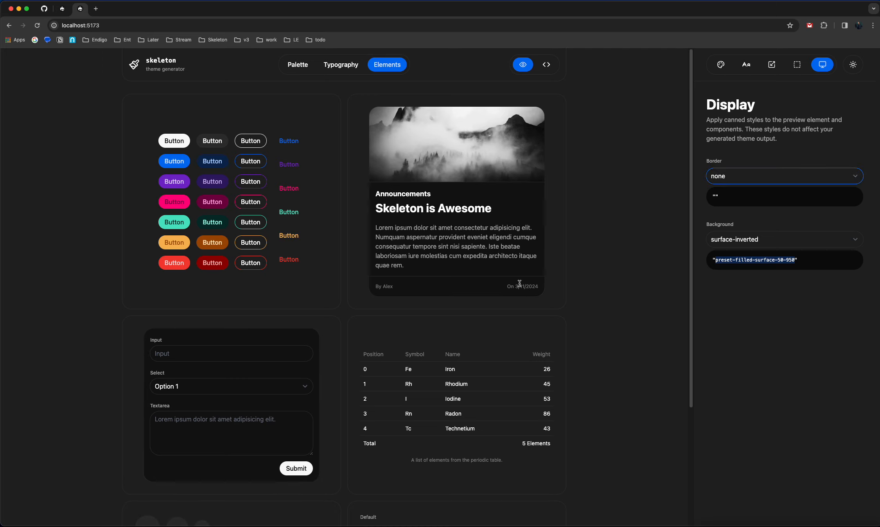
left_click(765, 177)
left_click(761, 185)
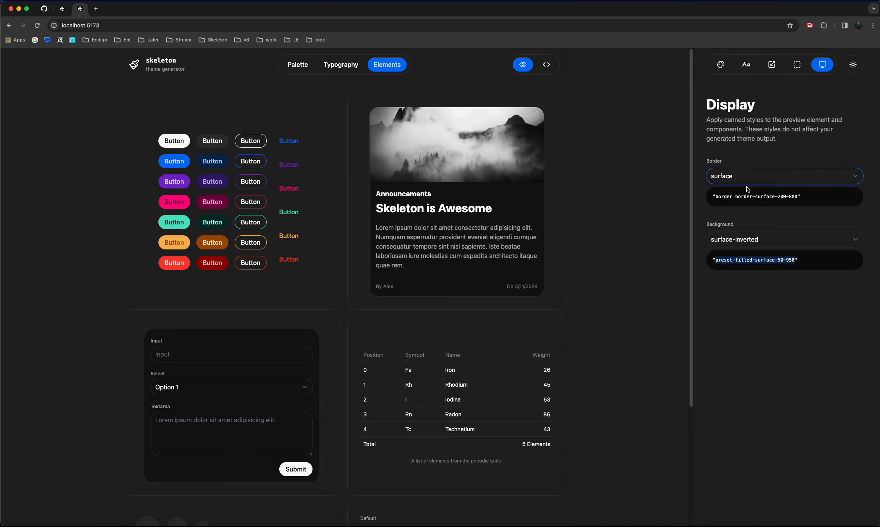
left_click(741, 177)
left_click(742, 176)
left_click(751, 178)
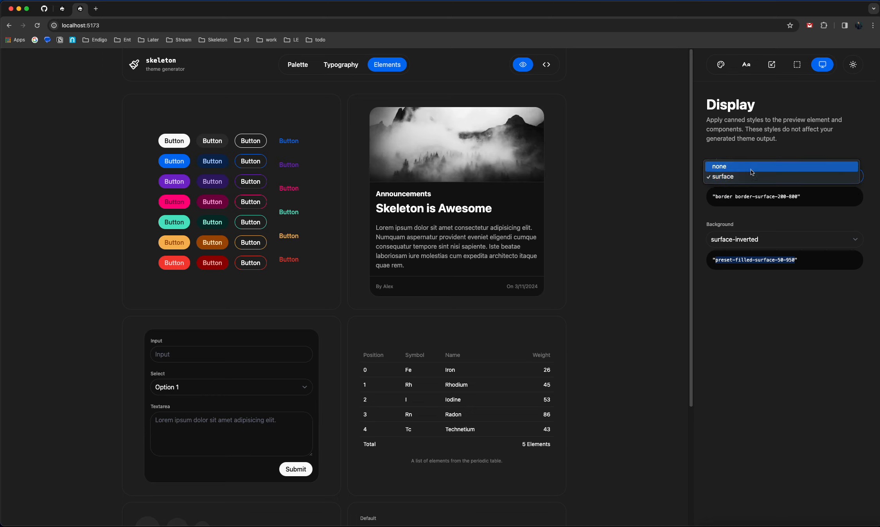
left_click(750, 171)
left_click(747, 175)
left_click(745, 187)
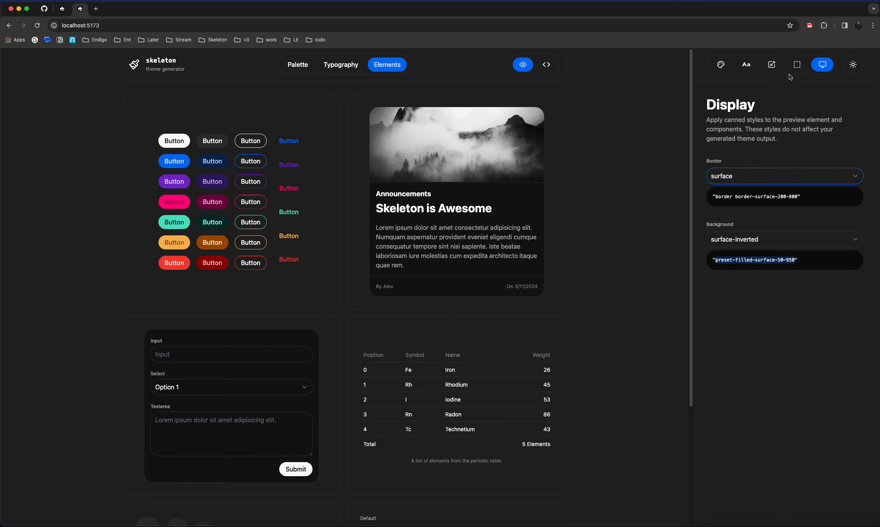
Set the Borders width to 8px in the Edges settings.
left_click(797, 65)
left_click(735, 207)
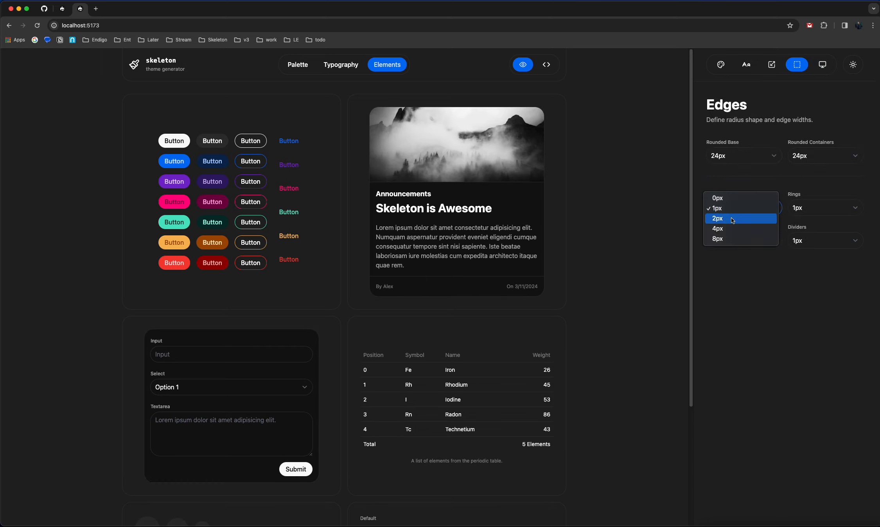
left_click(730, 236)
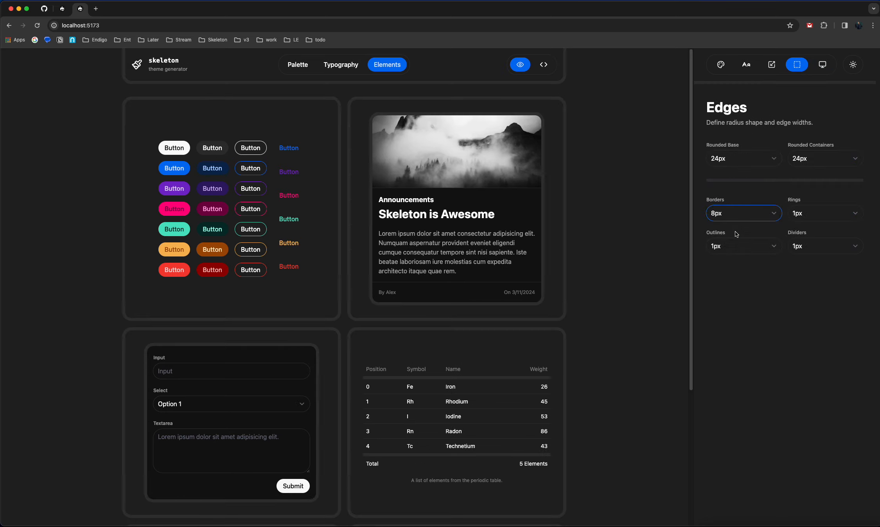
Set the Display border to none to examine the effect on the thick-bordered elements, and restore it to surface.
left_click(822, 64)
left_click(754, 179)
left_click(728, 168)
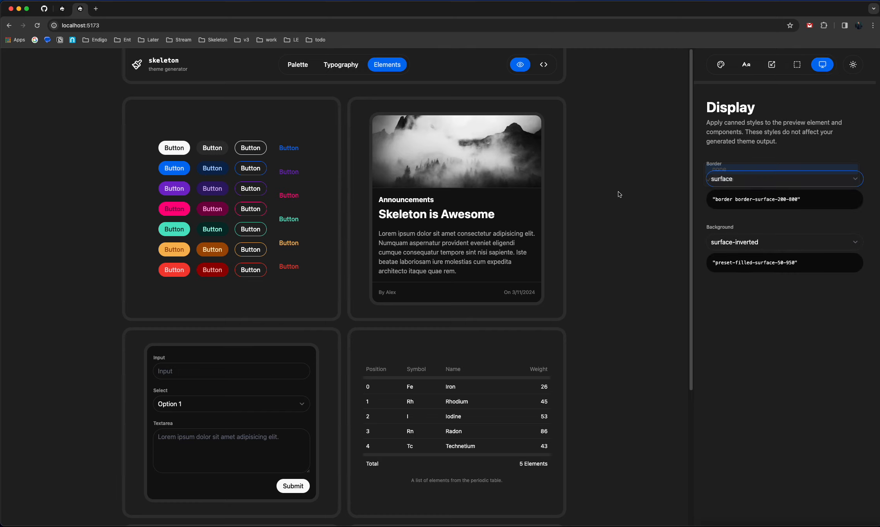
left_click(730, 180)
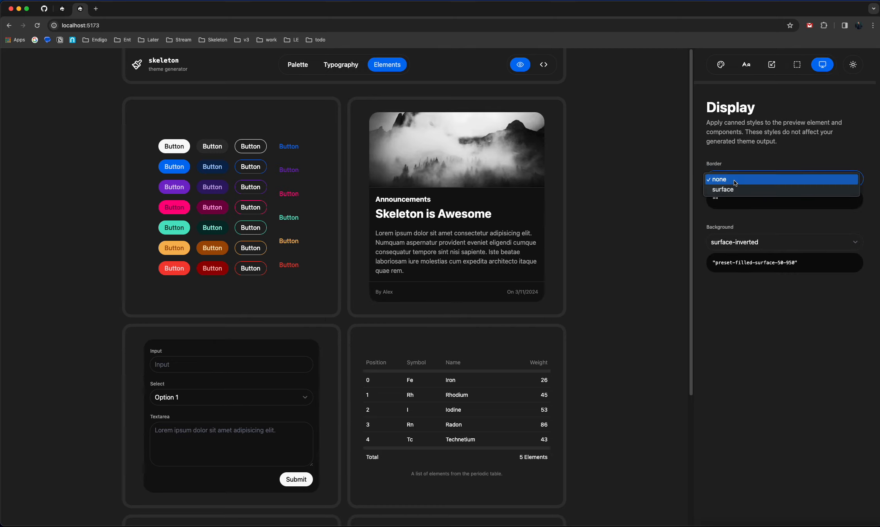
Set the Borders width back to 1px in the Edges settings.
left_click(798, 65)
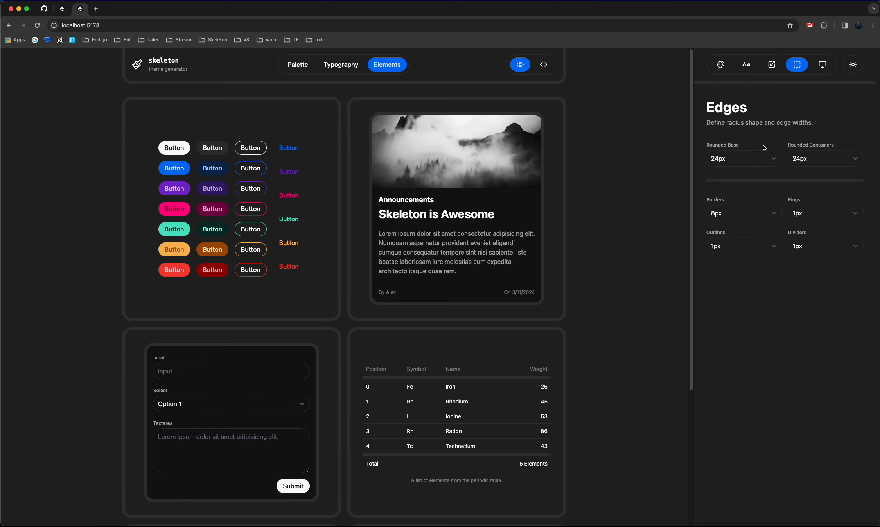
left_click(734, 213)
left_click(733, 184)
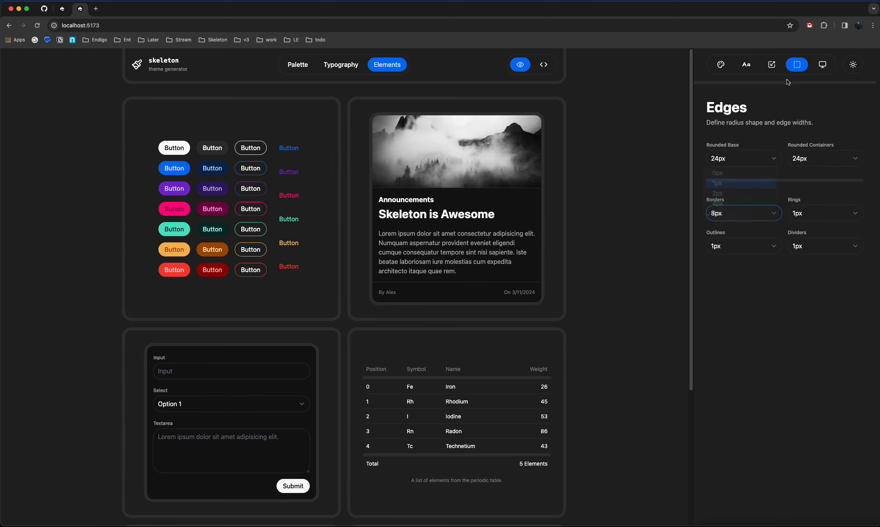
Revisit the Display and Colors settings and reload the theme generator page.
left_click(820, 65)
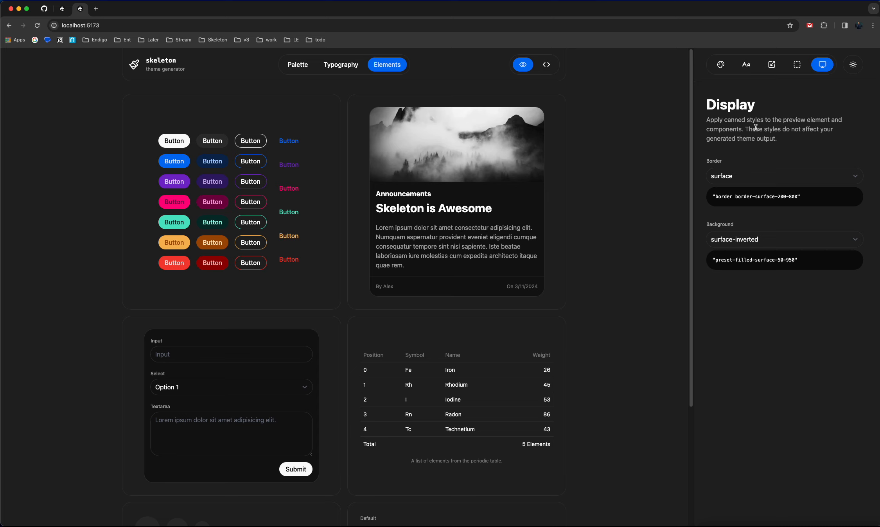
left_click(721, 65)
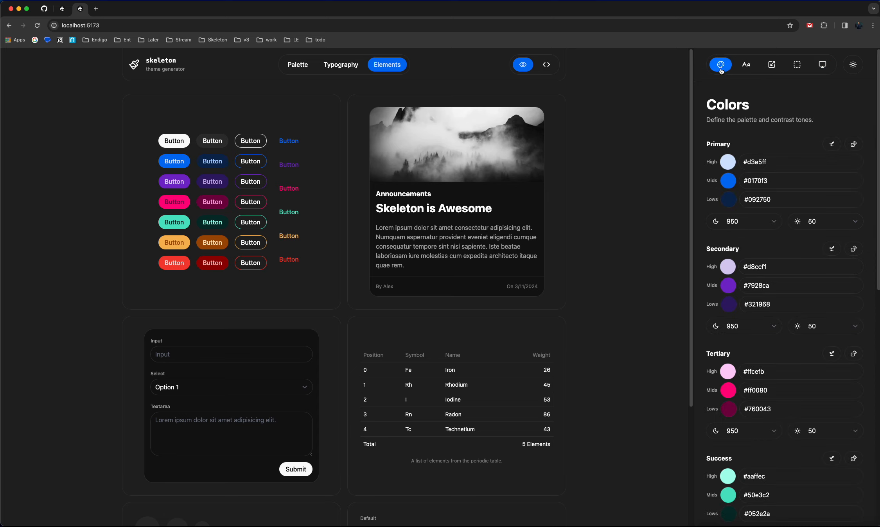
left_click(37, 25)
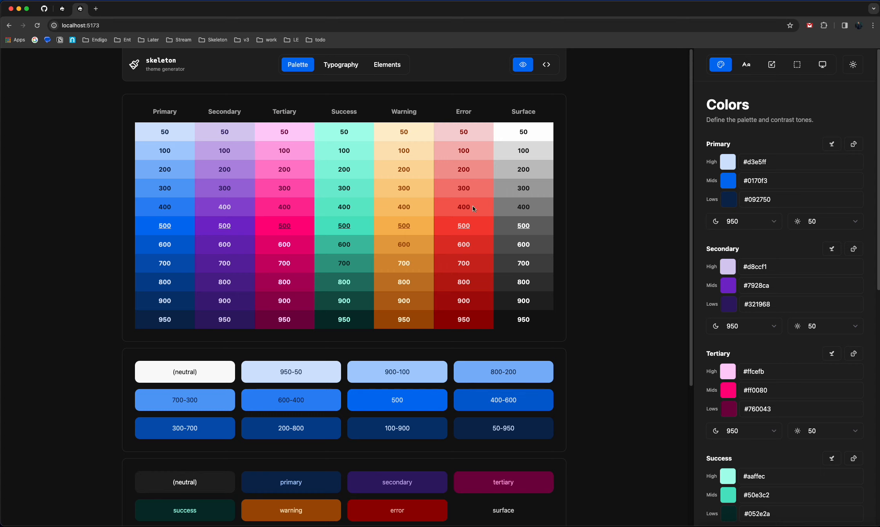
View the local Colors docs, and open the bookmarked Theme Generator at themes.skeleton.dev in a new tab.
left_click(69, 14)
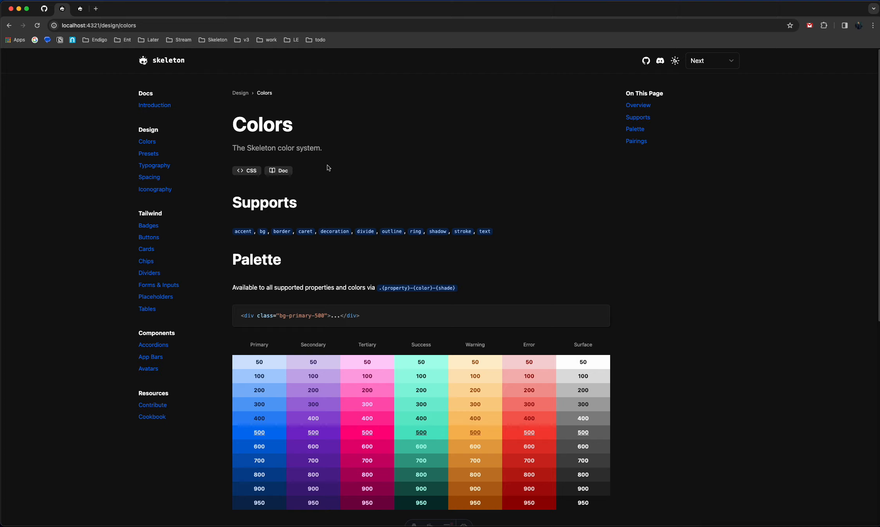
left_click(95, 9)
left_click(242, 39)
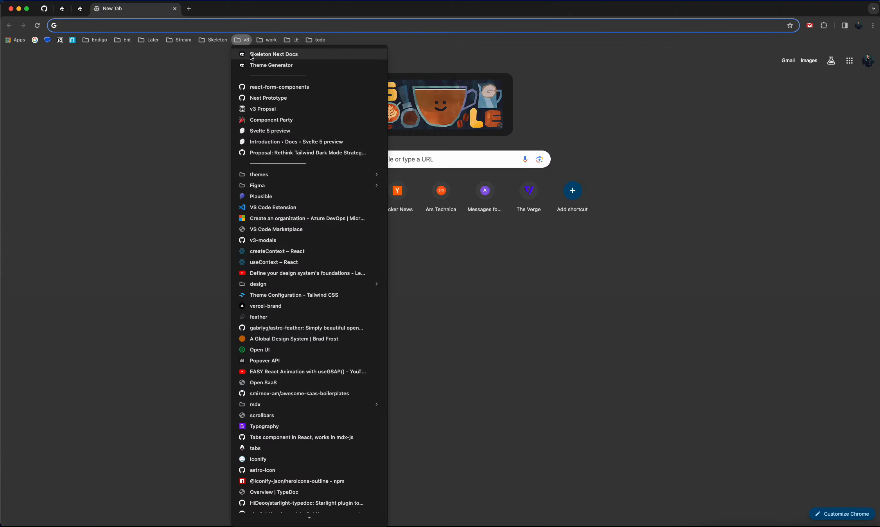
left_click(258, 65)
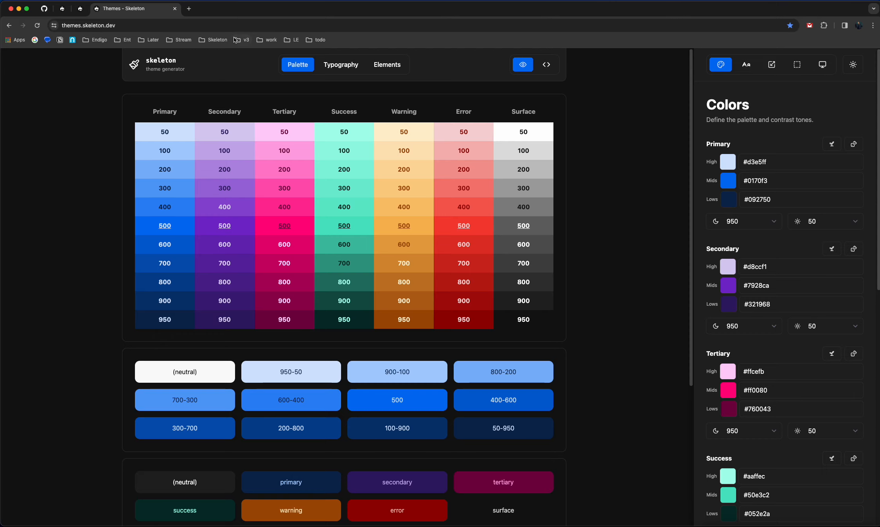
Open the bookmarked Skeleton Next Docs in another tab, examine the next.skeleton.dev address, and close that tab.
left_click(242, 40)
middle_click(257, 50)
left_click(216, 14)
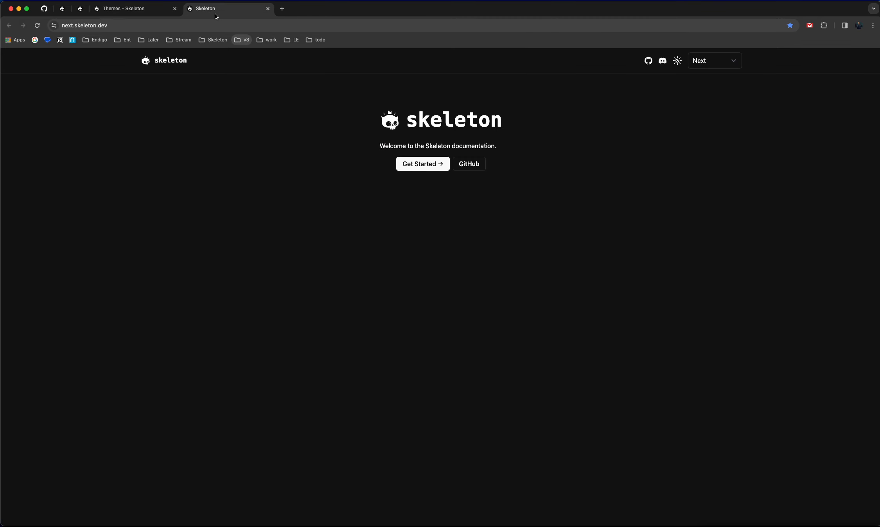
left_click(101, 26)
left_click(103, 27)
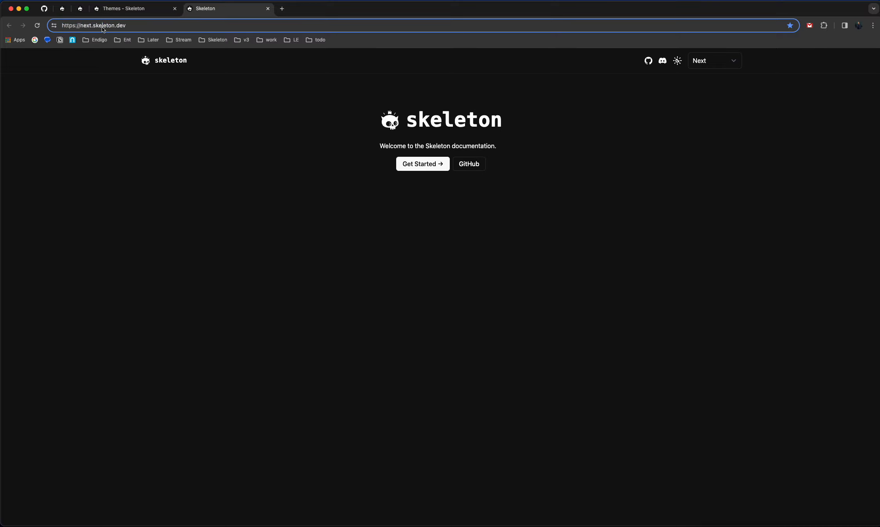
middle_click(216, 10)
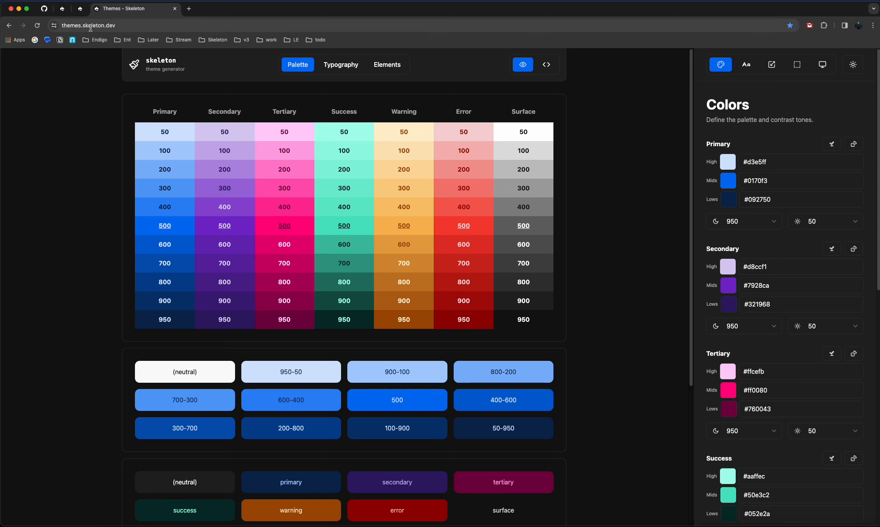
Close the hosted Theme Generator and review the theme choices available on the local Colors docs page.
left_click(175, 8)
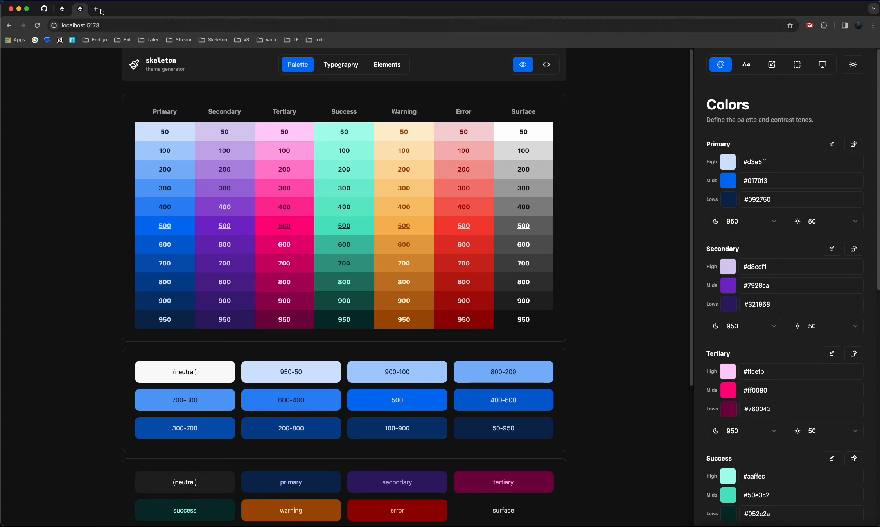
left_click(62, 8)
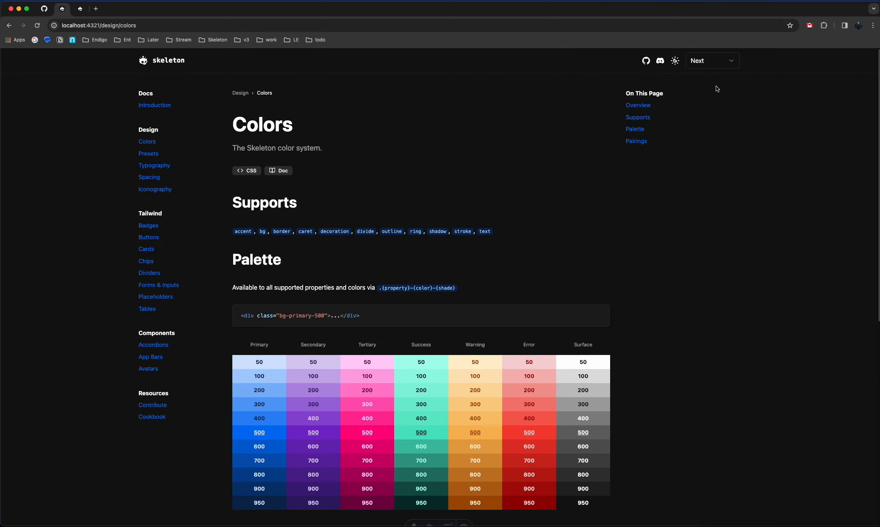
left_click(725, 67)
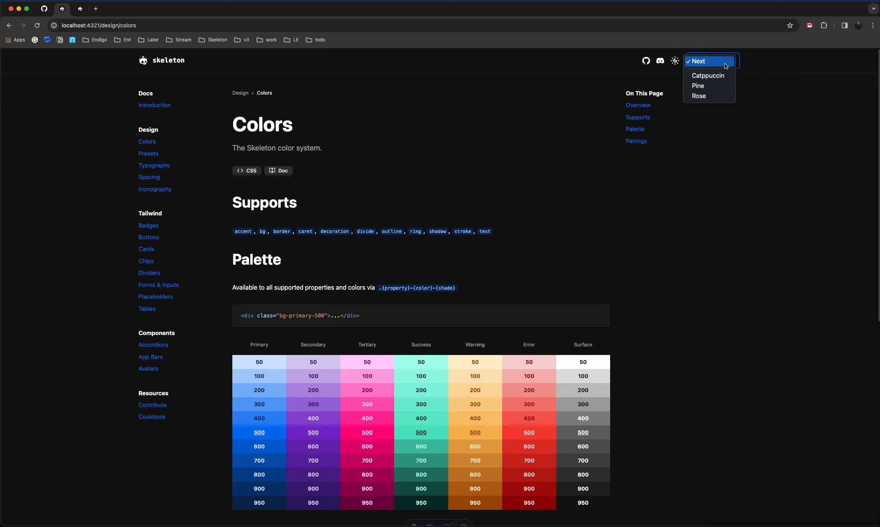
left_click(734, 187)
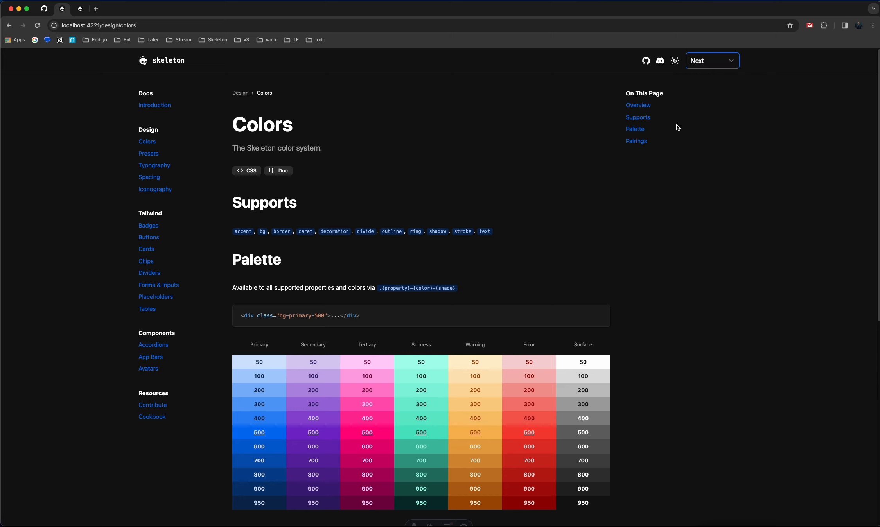
left_click(721, 60)
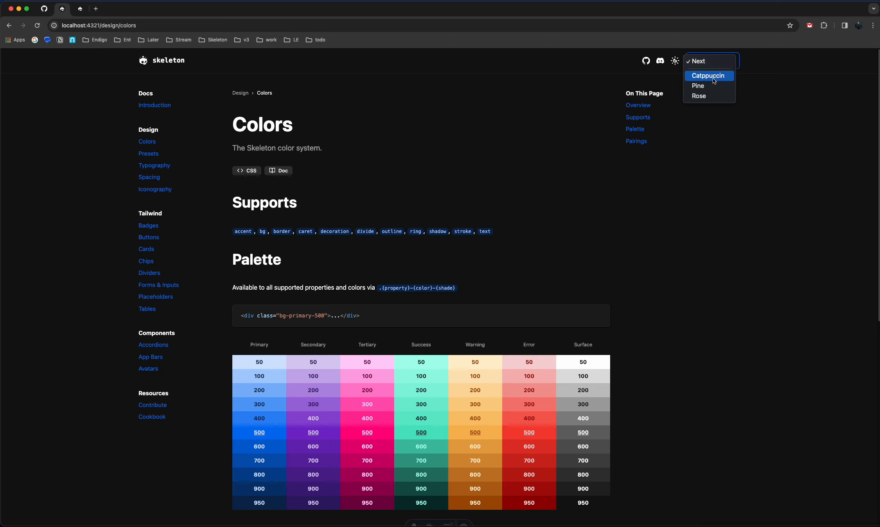
Preview the Catppuccin theme on the Colors page in both light and dark mode.
left_click(713, 78)
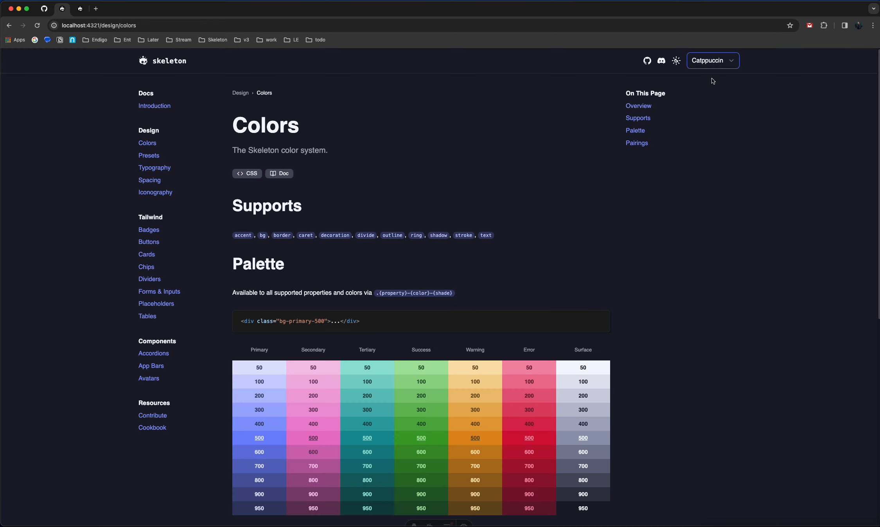
scroll(514, 209, "down", 1)
scroll(514, 210, "up", 1)
left_click(677, 61)
left_click(677, 63)
View the Badges, Buttons and Cards pages, including the detailed card preview.
left_click(147, 230)
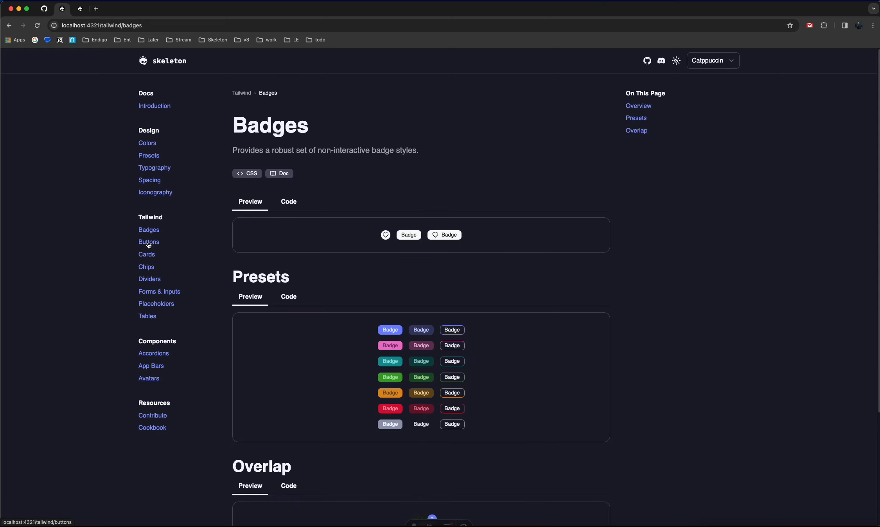
left_click(147, 242)
left_click(148, 257)
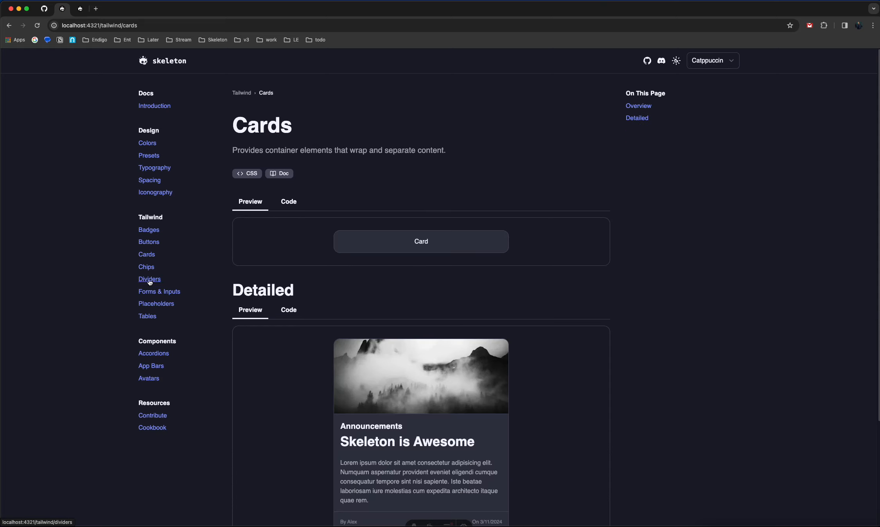
scroll(230, 308, "down", 5)
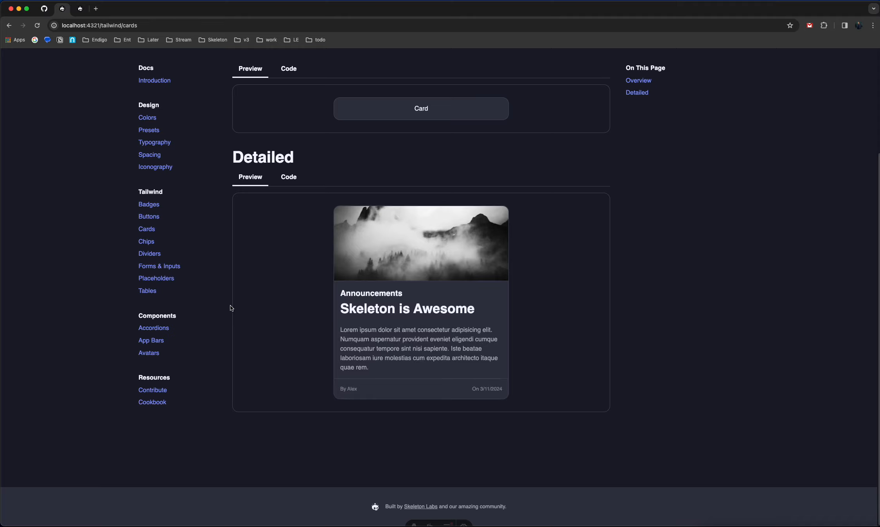
Try the collapsible sections on the Accordions page, then view the App Bars page.
left_click(157, 329)
scroll(362, 326, "down", 1)
left_click(363, 337)
left_click(422, 270)
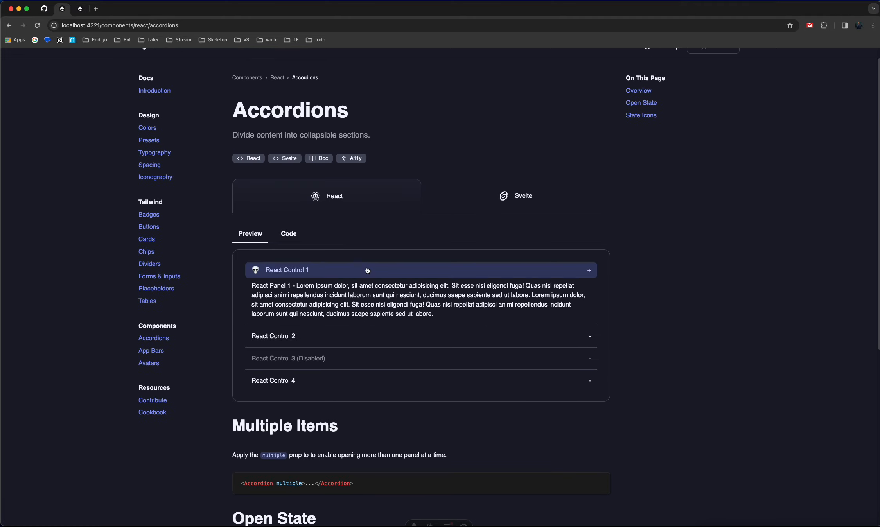
left_click(152, 350)
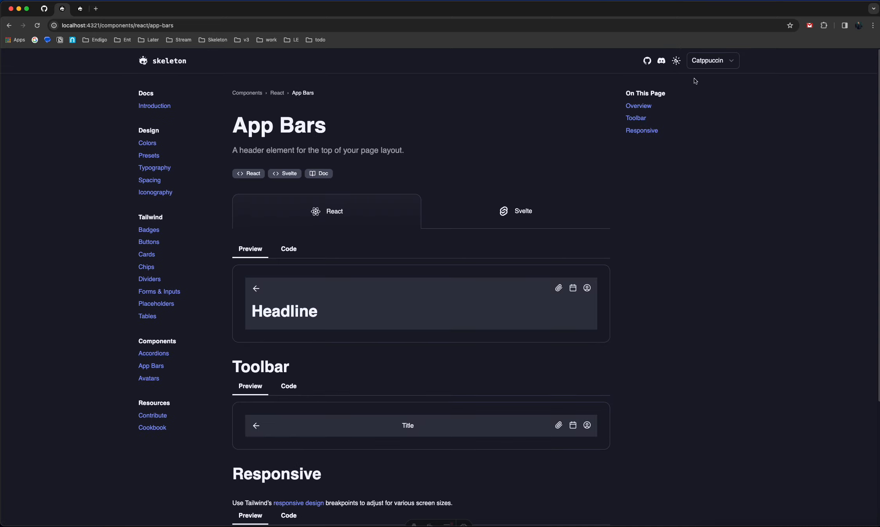
Preview the Pine theme on the App Bars and Cards pages, comparing light and dark mode on Cards.
left_click(710, 70)
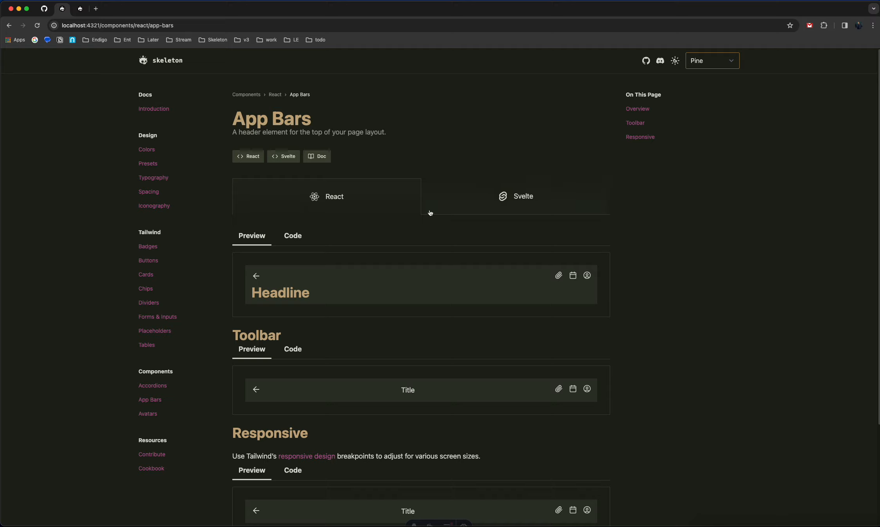
left_click(81, 262)
left_click(676, 61)
scroll(547, 196, "down", 3)
scroll(488, 253, "up", 3)
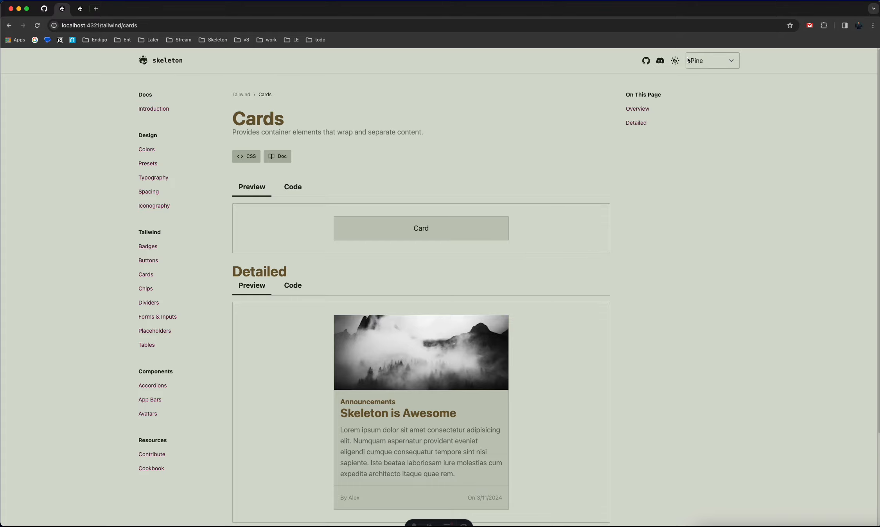
left_click(677, 61)
Switch the site theme to Rose and examine the palette and pairings on the Colors page.
left_click(697, 61)
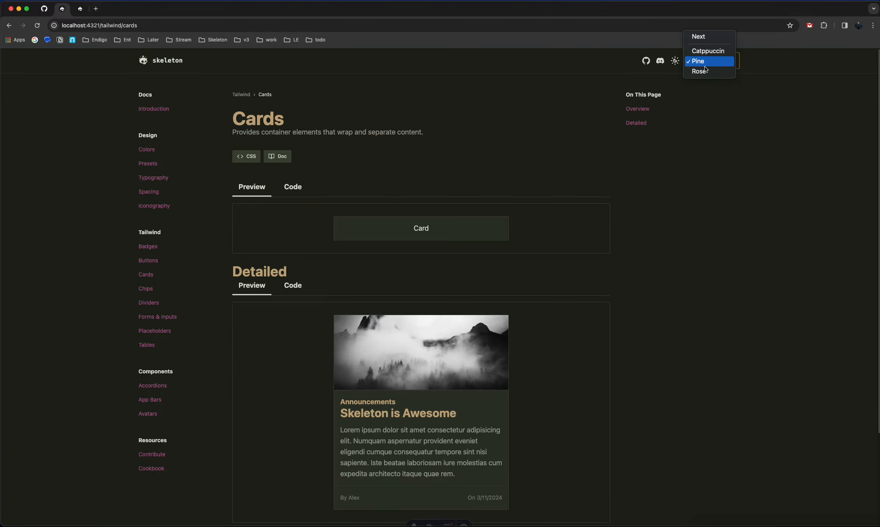
left_click(704, 71)
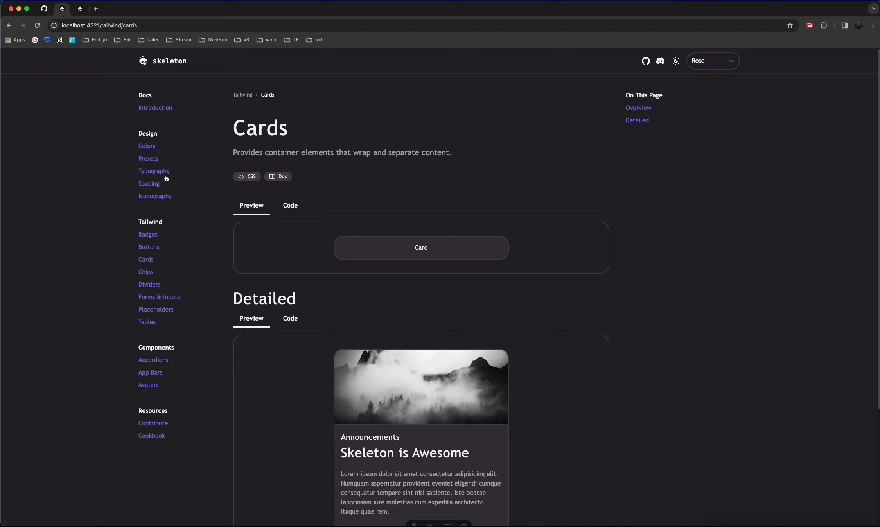
left_click(148, 146)
scroll(347, 355, "down", 8)
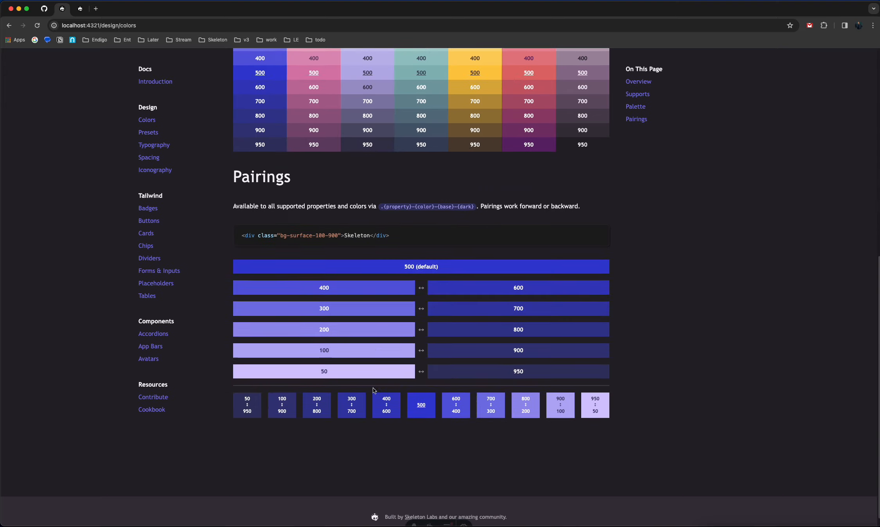
scroll(433, 284, "up", 5)
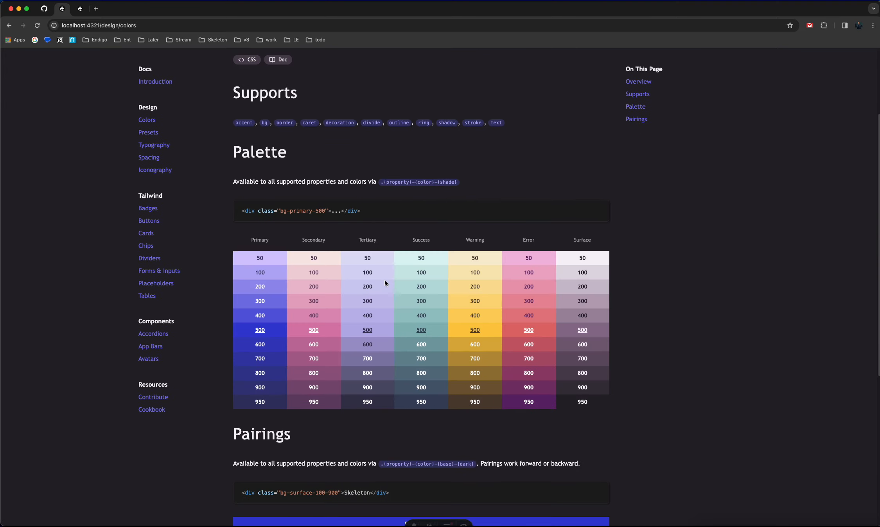
scroll(385, 281, "up", 3)
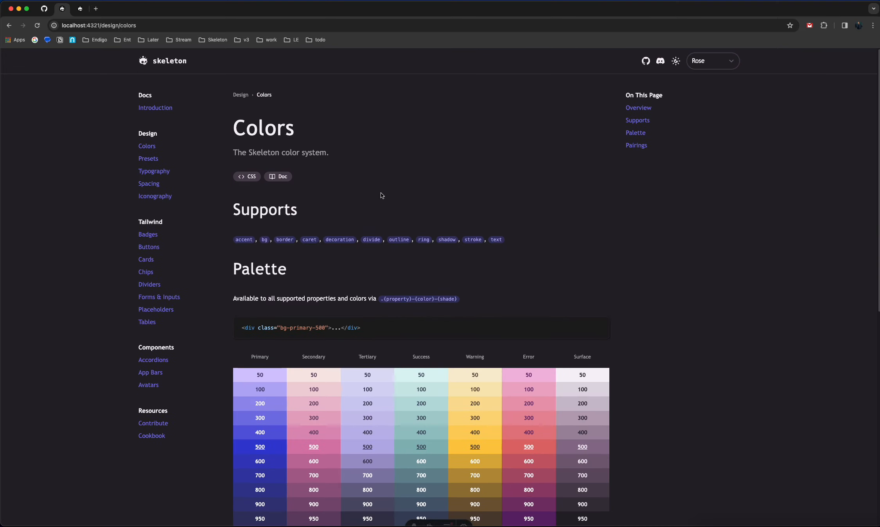
View the Accordions and App Bars pages, comparing light and dark mode on App Bars.
left_click(151, 364)
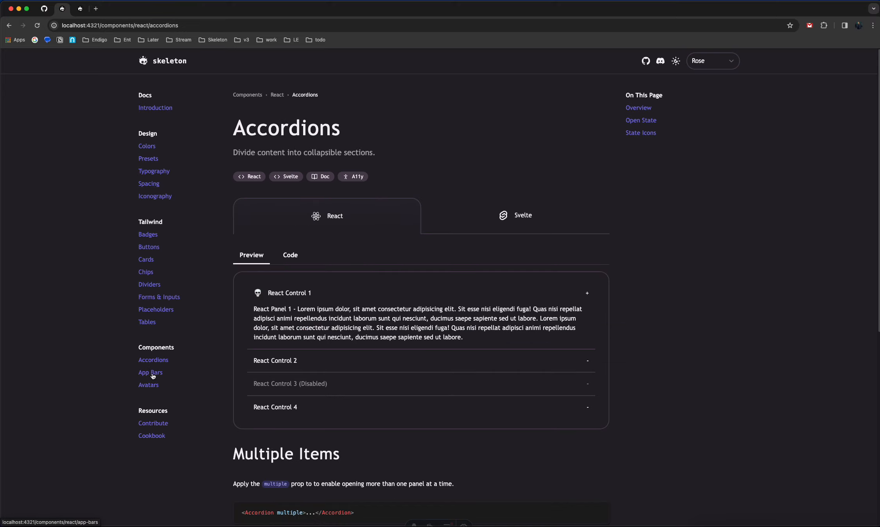
left_click(151, 373)
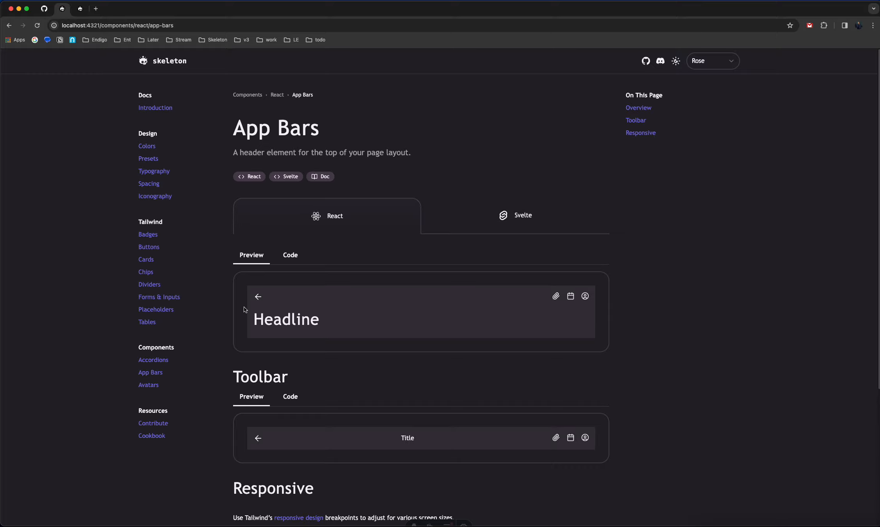
left_click(675, 62)
left_click(674, 62)
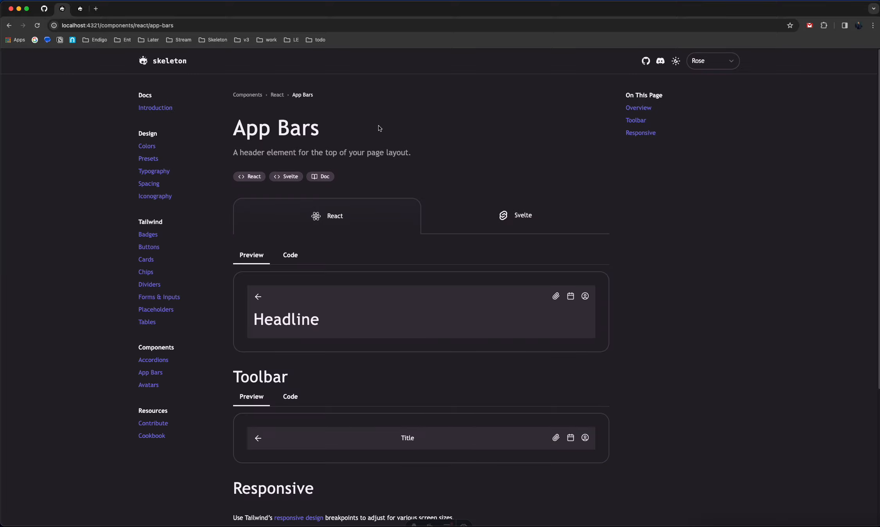
View the theme generator's color palette, then open the bookmarked Skeleton Next Docs in a new tab.
left_click(80, 9)
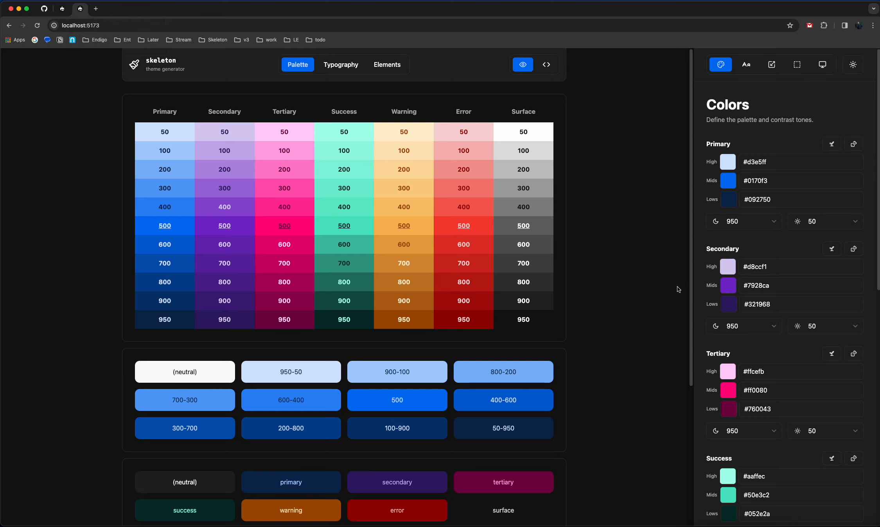
left_click(56, 7)
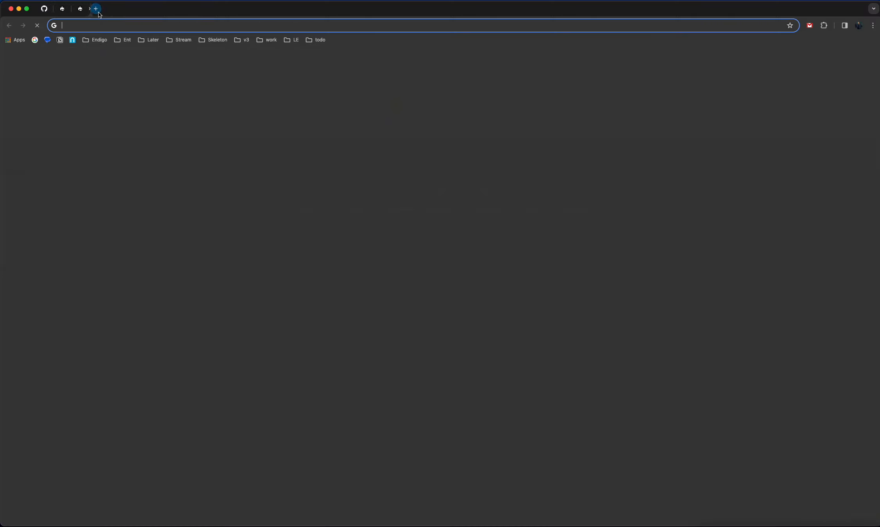
left_click(95, 9)
left_click(242, 39)
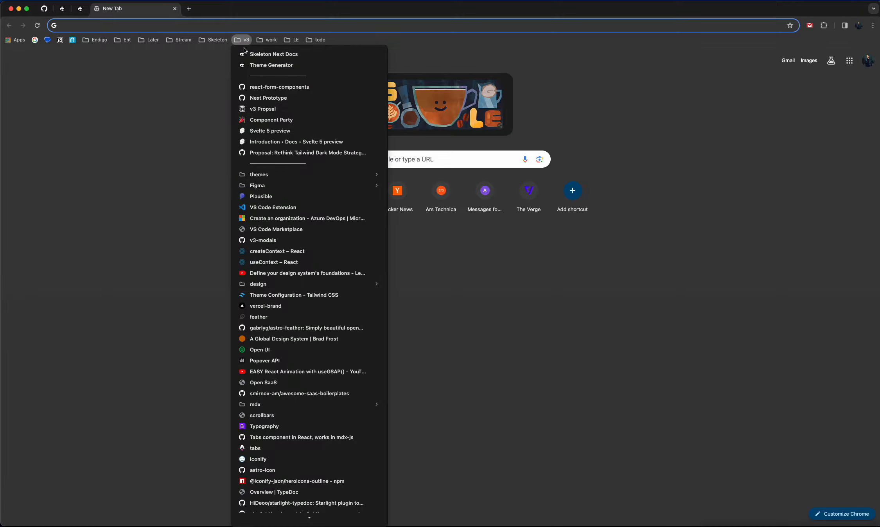
left_click(245, 54)
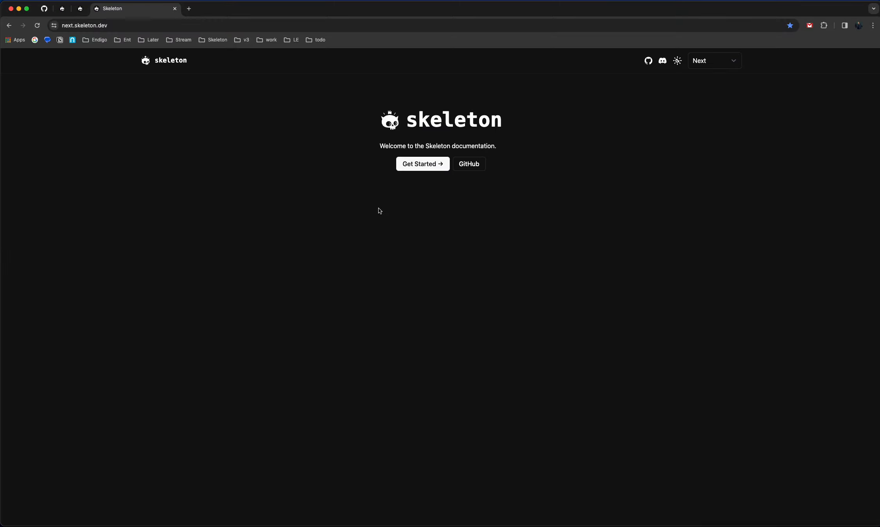
Open the bookmarked skeleton.dev site and look over its homepage sections.
left_click(220, 44)
left_click(227, 52)
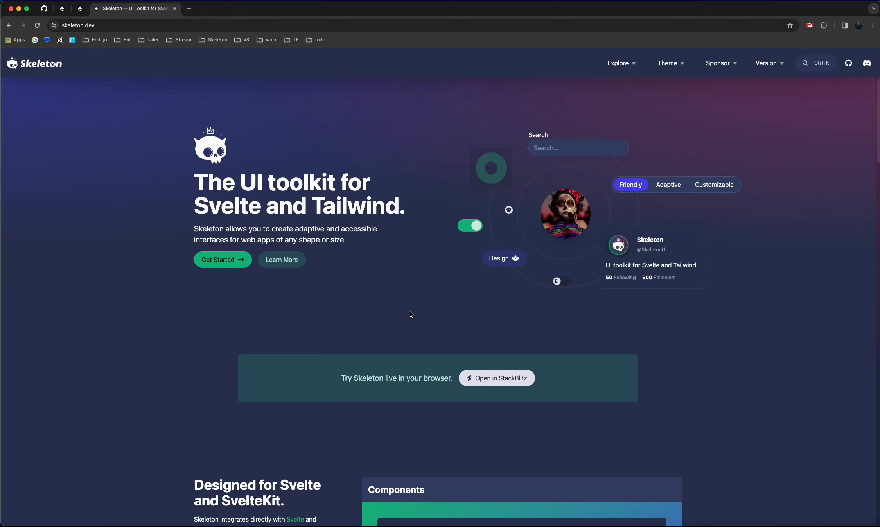
scroll(705, 393, "down", 4)
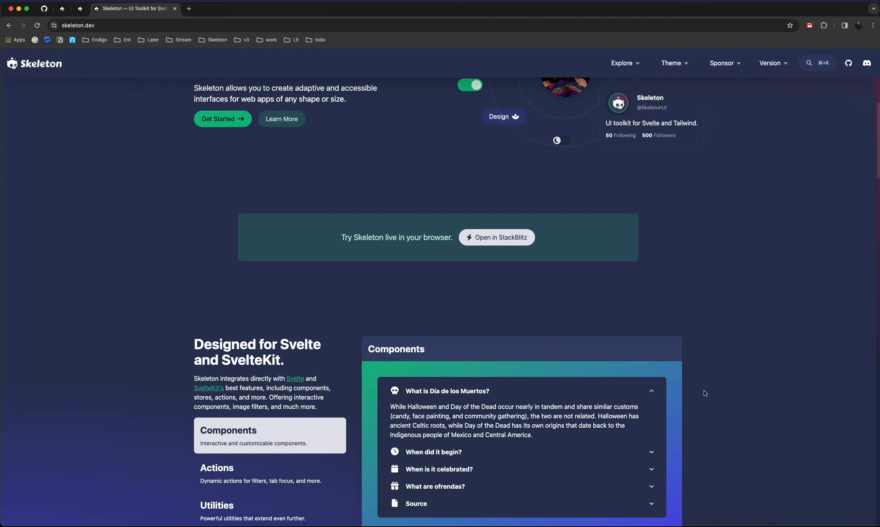
scroll(704, 394, "down", 20)
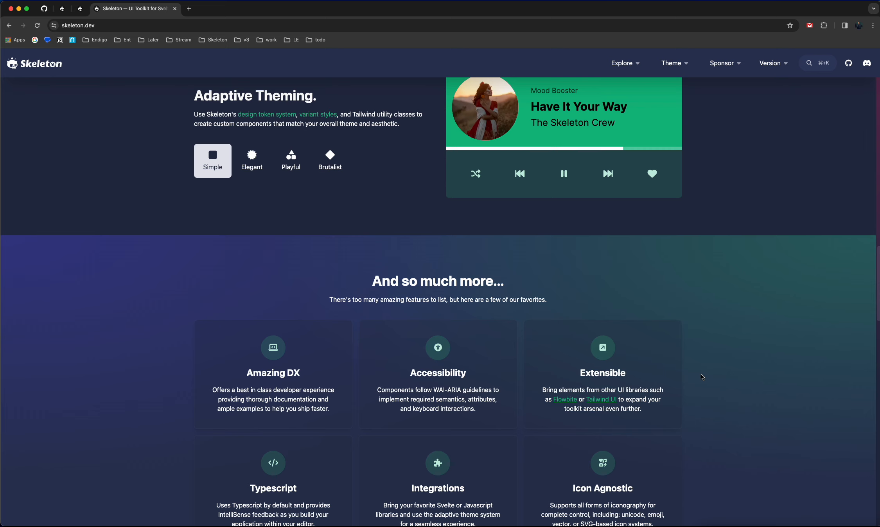
scroll(701, 375, "up", 20)
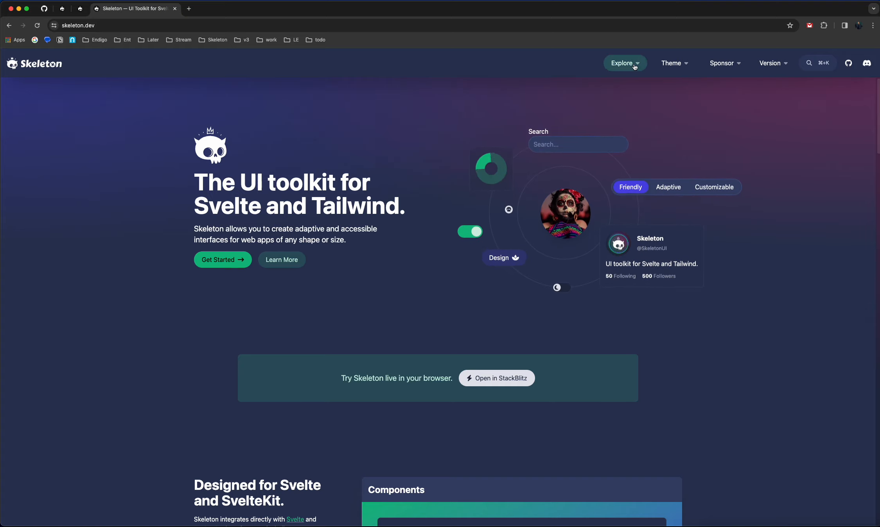
Open the Get Started page of skeleton.dev and inspect its body element in the developer tools.
left_click(242, 261)
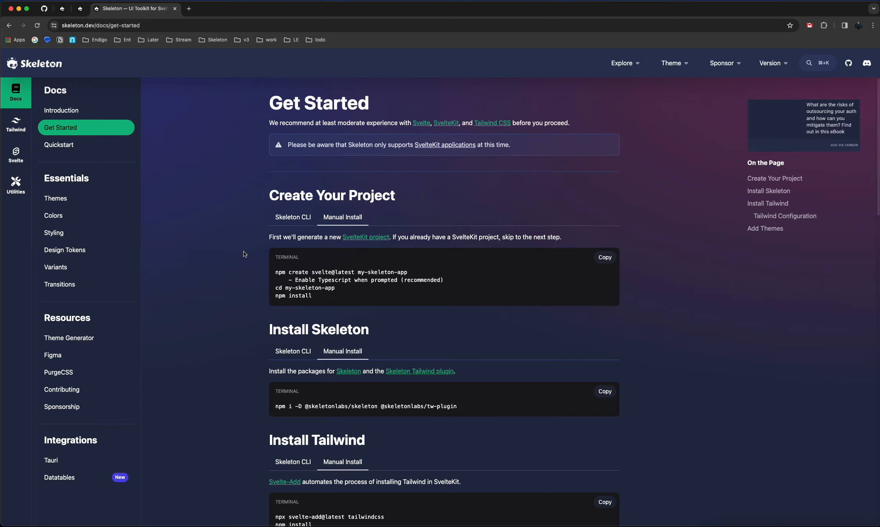
right_click(214, 225)
key("super+alt+i")
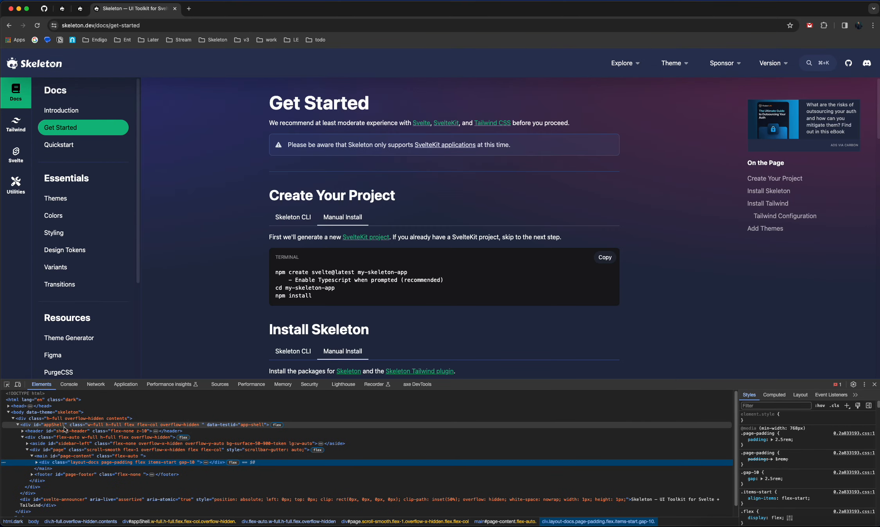
left_click(57, 413)
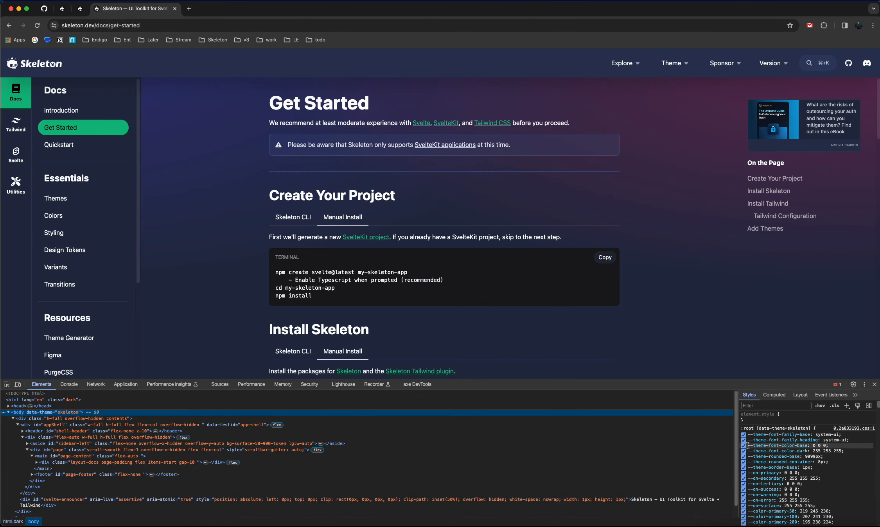
Trace the body element's computed background-image to the style rule that defines it.
left_click(774, 395)
scroll(774, 458, "down", 2)
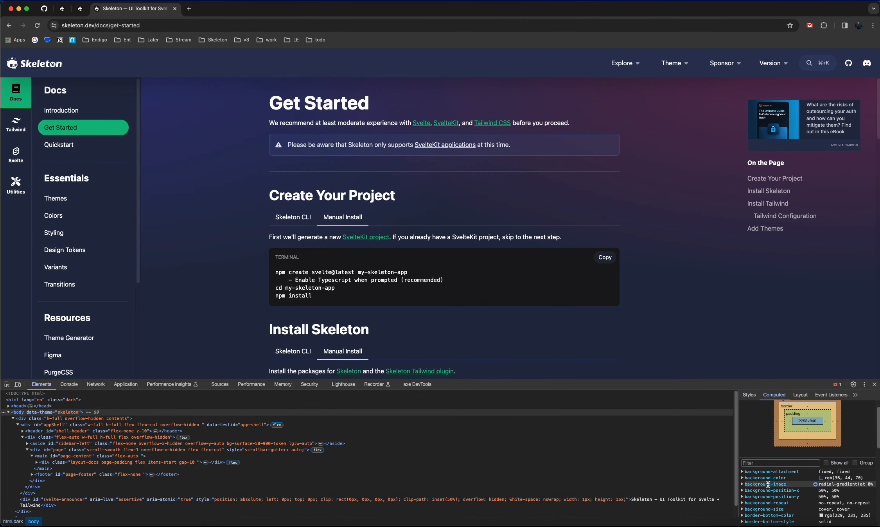
left_click(815, 486)
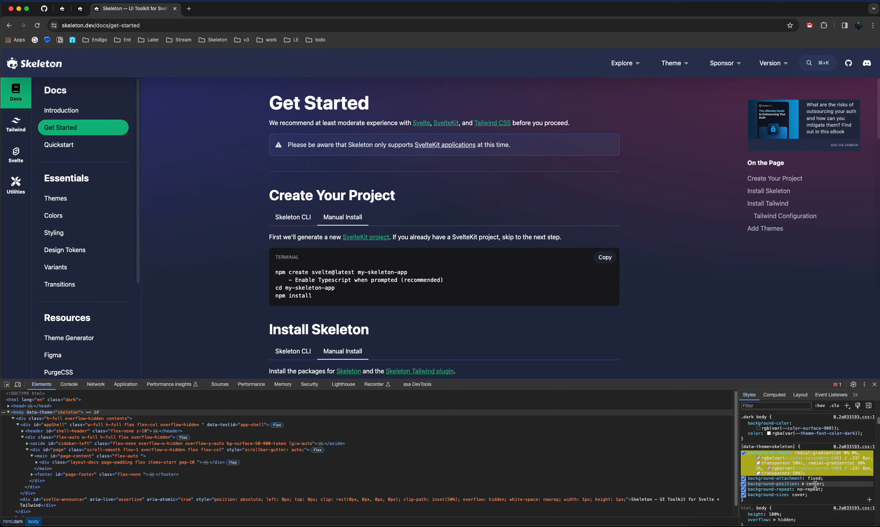
Toggle the theme's background-image declaration off and on to compare the page background, then close the developer tools.
left_click(744, 453)
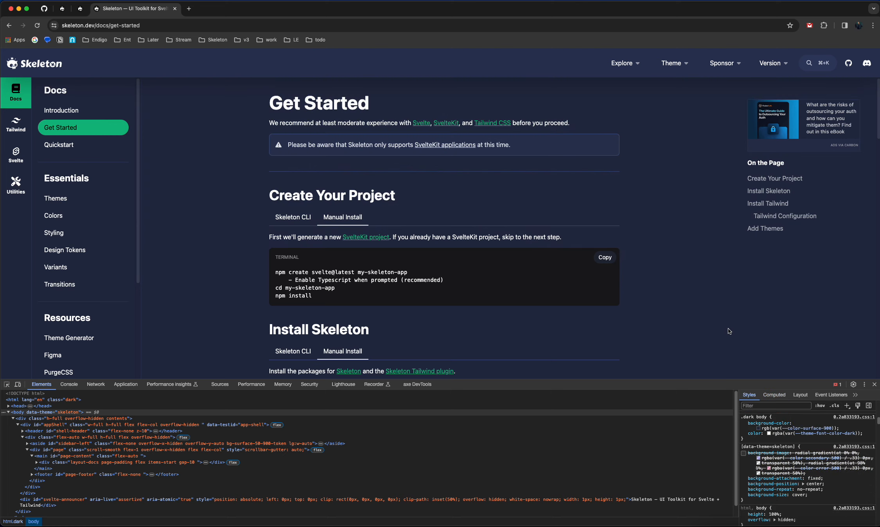
left_click_drag(718, 380, 708, 499)
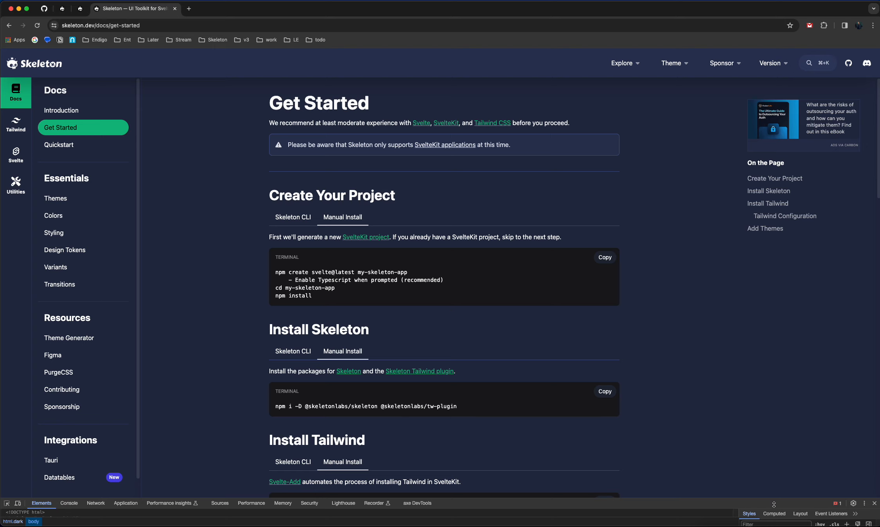
left_click_drag(774, 500, 800, 345)
left_click(744, 411)
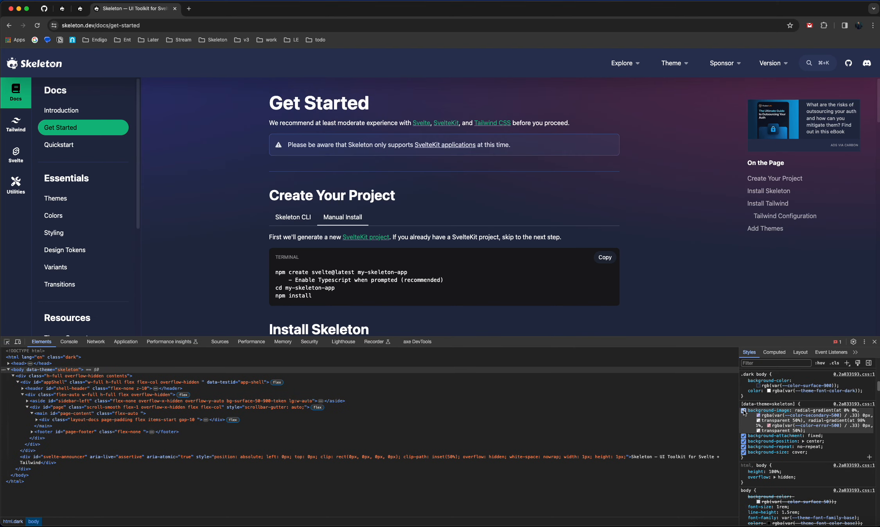
left_click(744, 410)
left_click(744, 411)
left_click(875, 342)
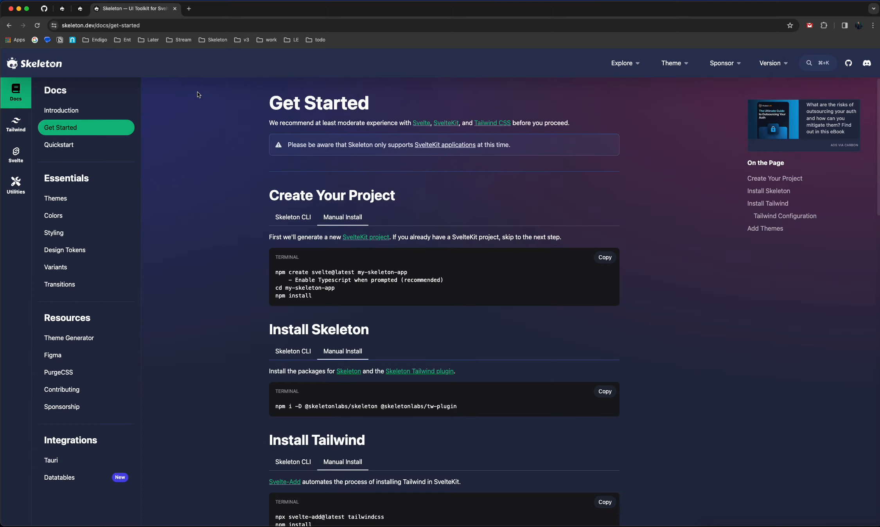
Return to the local App Bars documentation page and close the skeleton.dev tab.
left_click(63, 8)
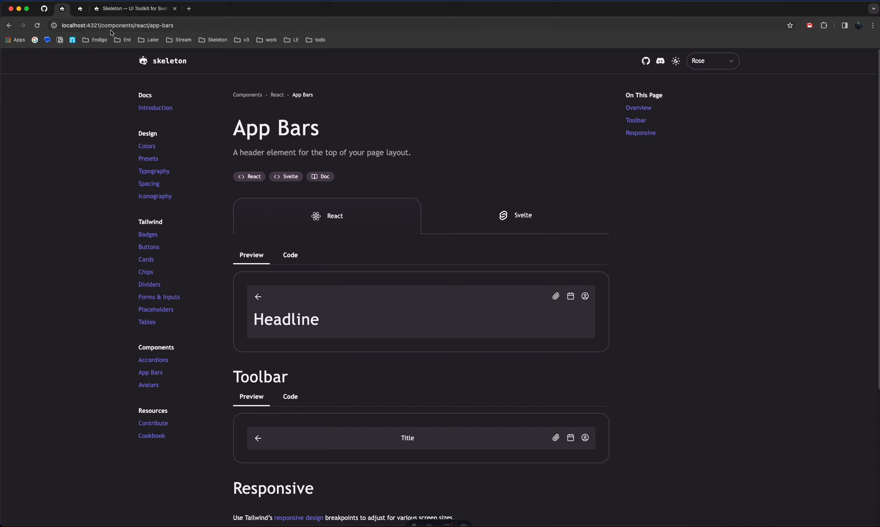
left_click(174, 8)
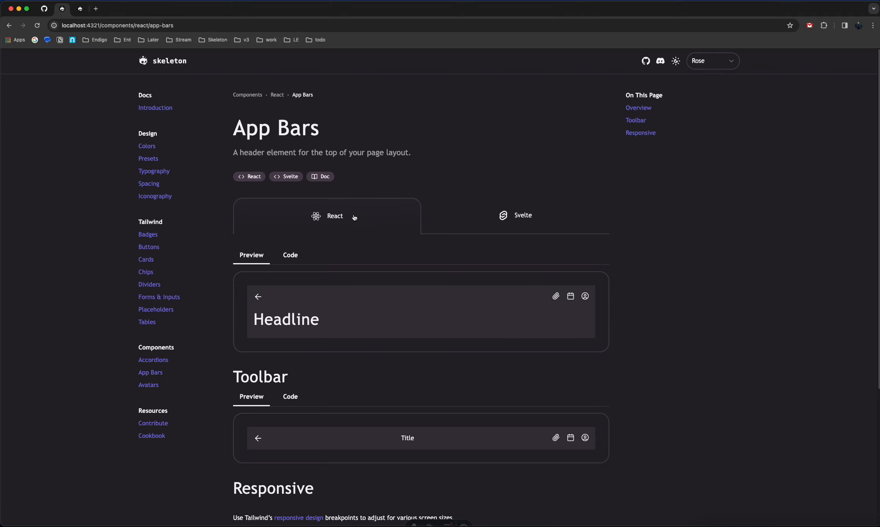
Switch to the local theme generator, then load Discord's bookmarked branding guidelines in a new tab and find the Colors section.
left_click(80, 8)
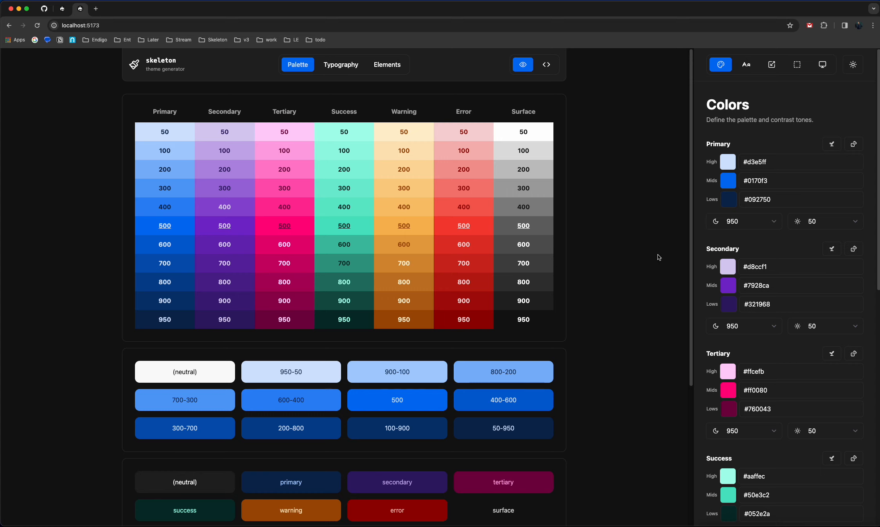
key("super+t")
left_click(274, 41)
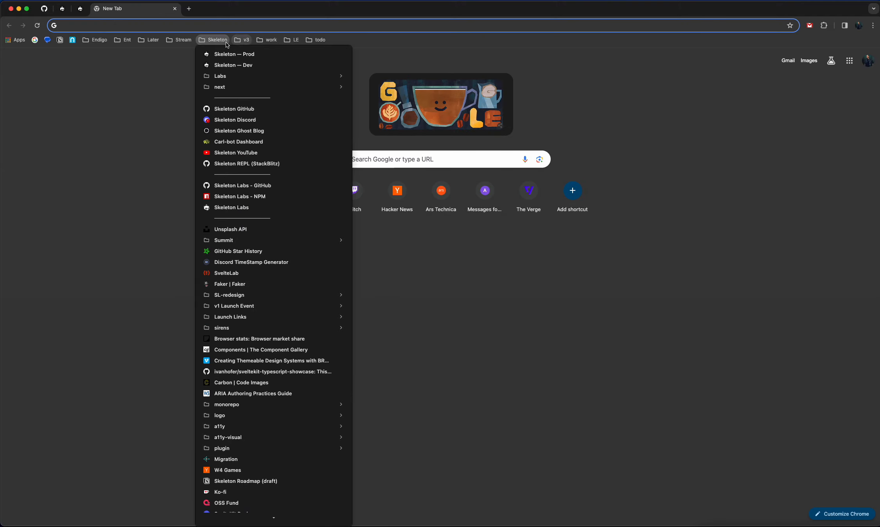
mouse_move(242, 40)
mouse_move(343, 178)
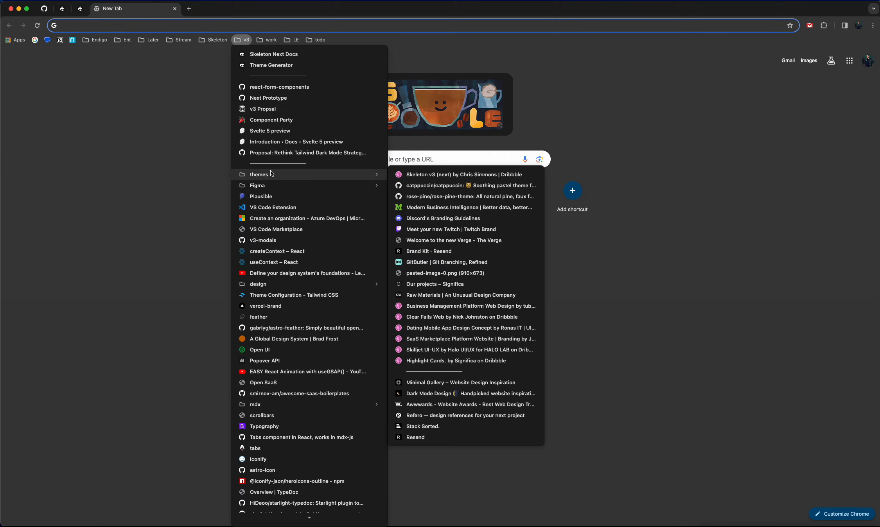
left_click(448, 222)
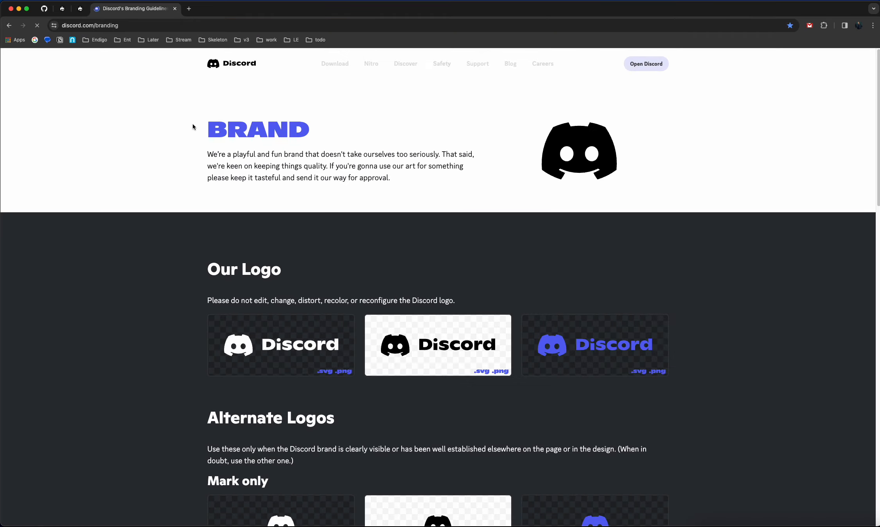
scroll(242, 317, "down", 10)
scroll(242, 317, "down", 6)
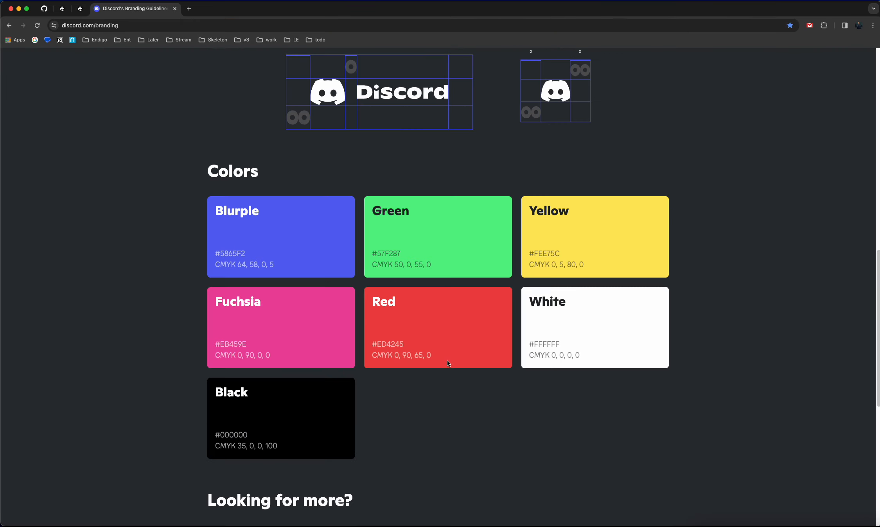
Seed the theme generator's Primary palette with Discord's Blurple hex value, #5865F2.
double_click(393, 221)
left_click(574, 211)
double_click(385, 215)
left_click(409, 319)
double_click(235, 254)
left_click(87, 11)
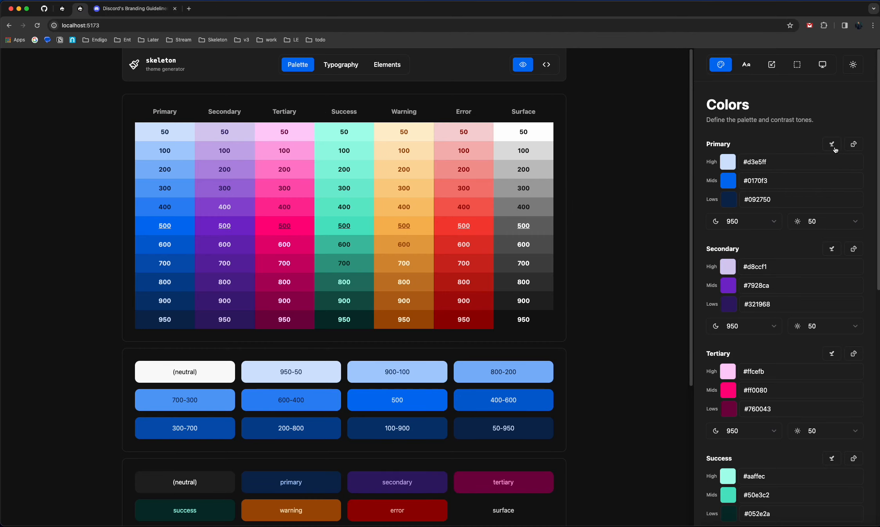
left_click(832, 145)
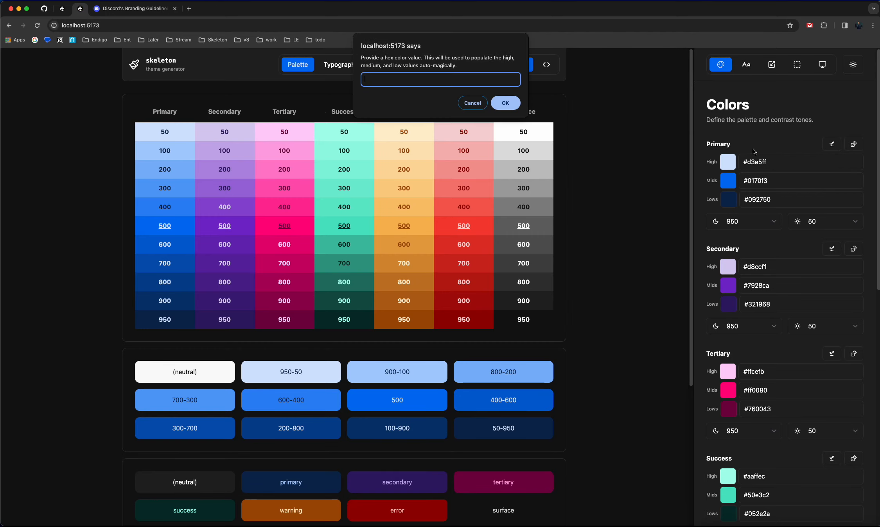
type("#5865F2")
left_click(506, 104)
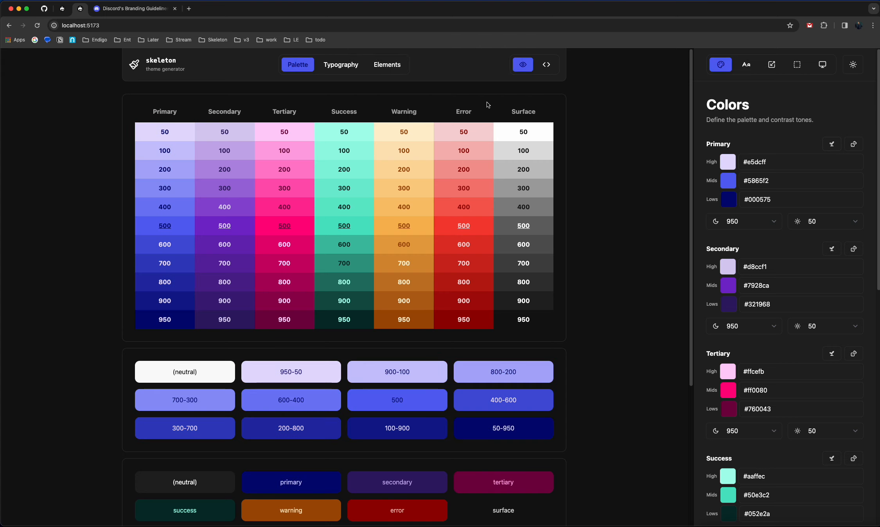
Copy Discord's Fuchsia hex value, #EB459E, and seed the Secondary palette with it.
key("ctrl+Tab")
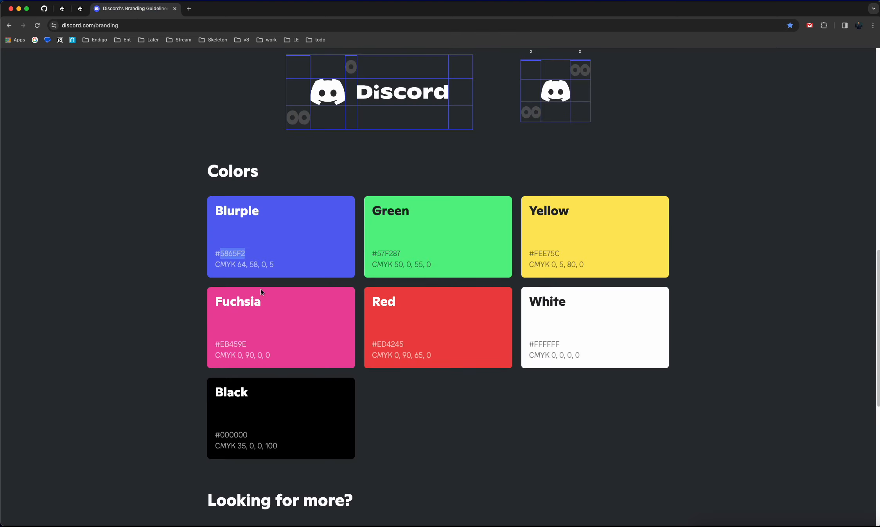
double_click(230, 345)
key("super+c")
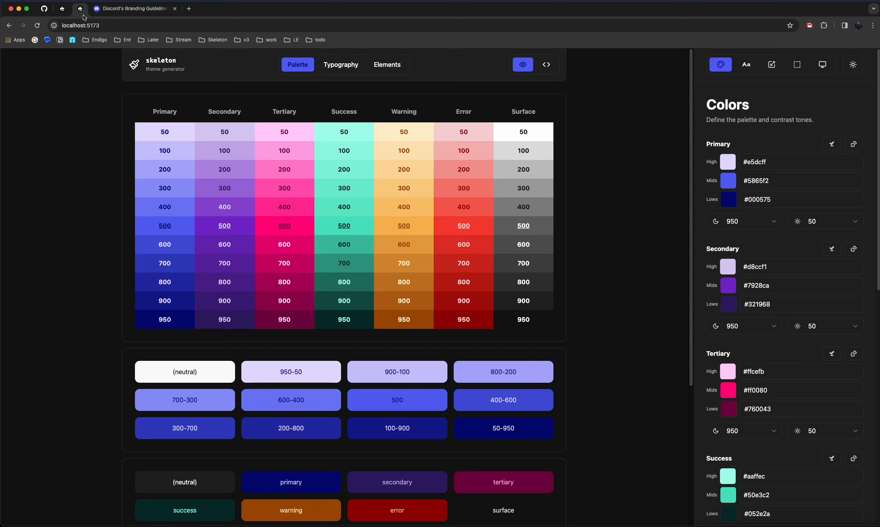
left_click(80, 8)
left_click(832, 249)
type("#")
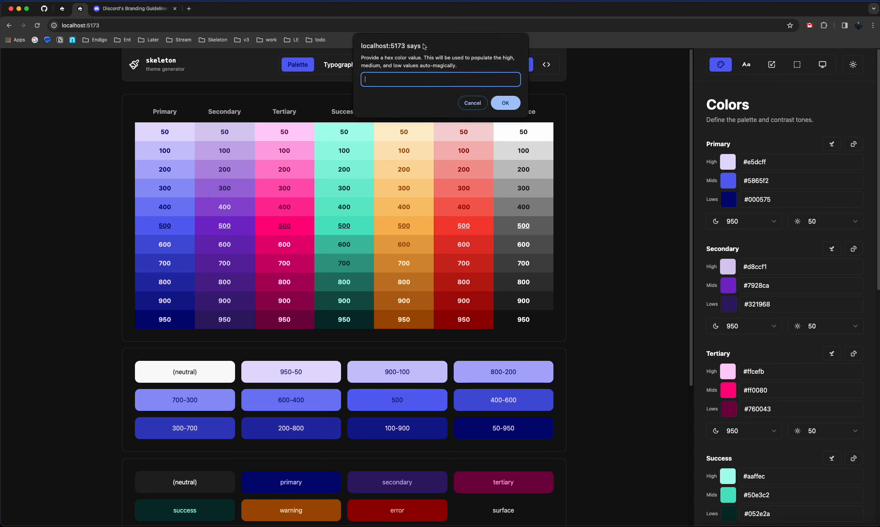
key("super+v")
left_click(505, 103)
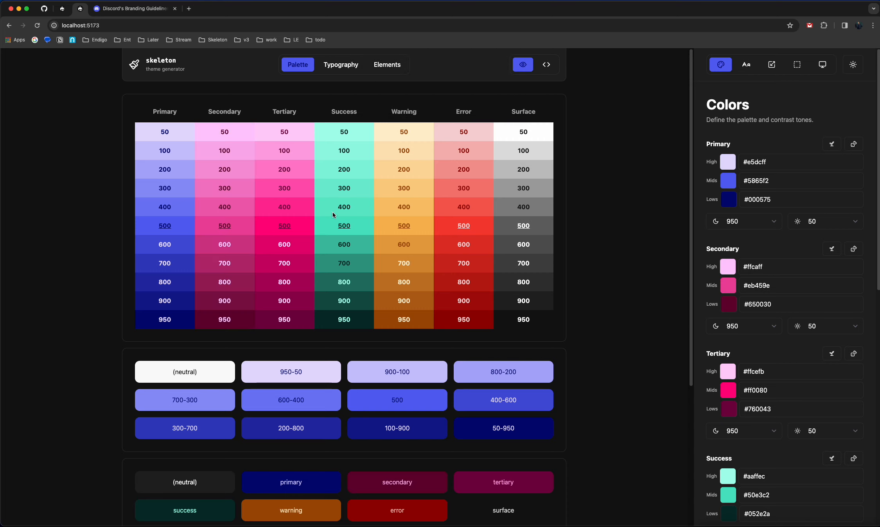
Try to seed the Tertiary palette with the black hex value #000.
left_click(831, 354)
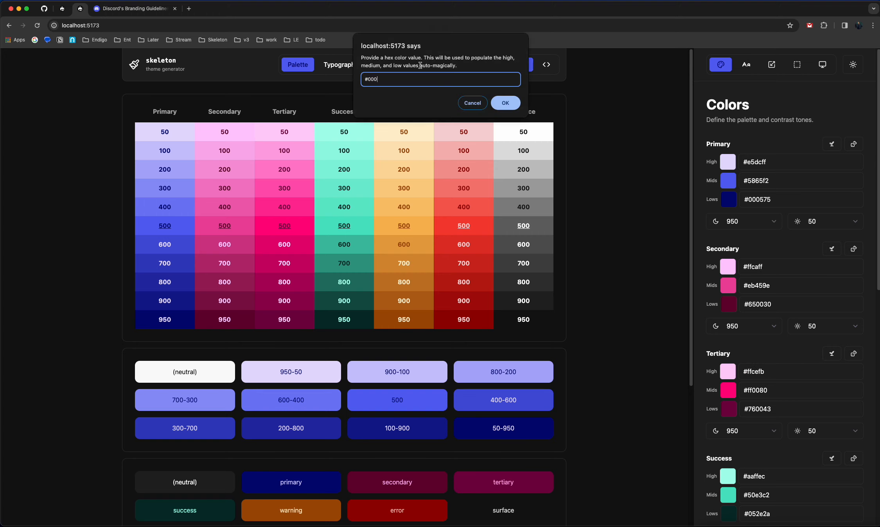
left_click(506, 103)
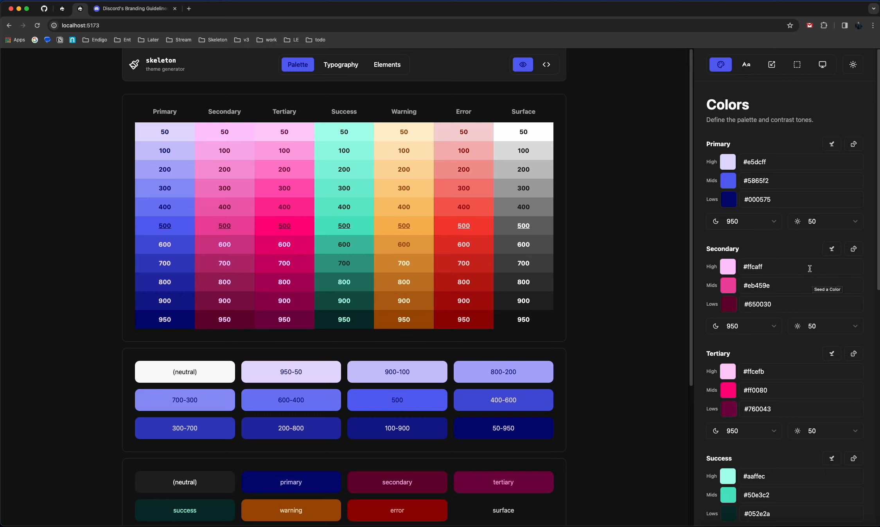
left_click(728, 392)
left_click(780, 384)
Set the Tertiary palette's High, Mids and Lows values all to #000000.
double_click(760, 372)
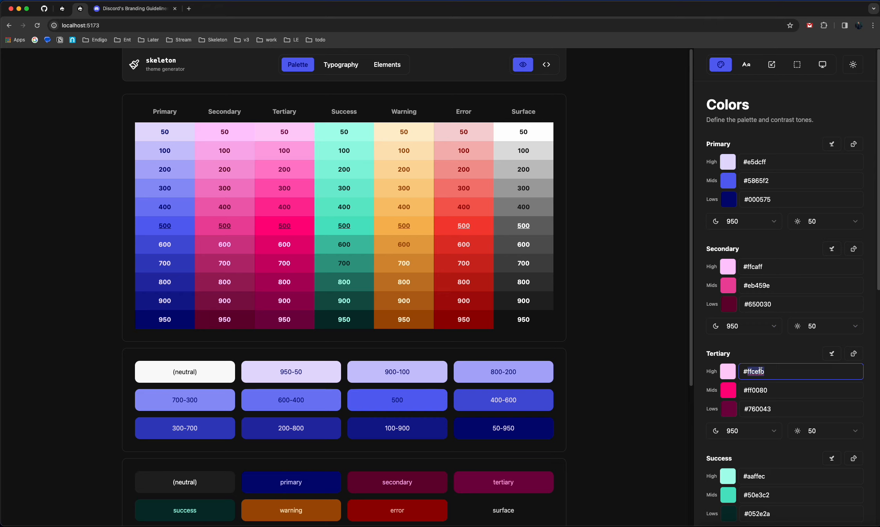
type("000000")
key("super+a")
key("super+c")
left_click(768, 391)
key("super+a")
key("super+v")
left_click(779, 408)
key("super+a")
key("super+v")
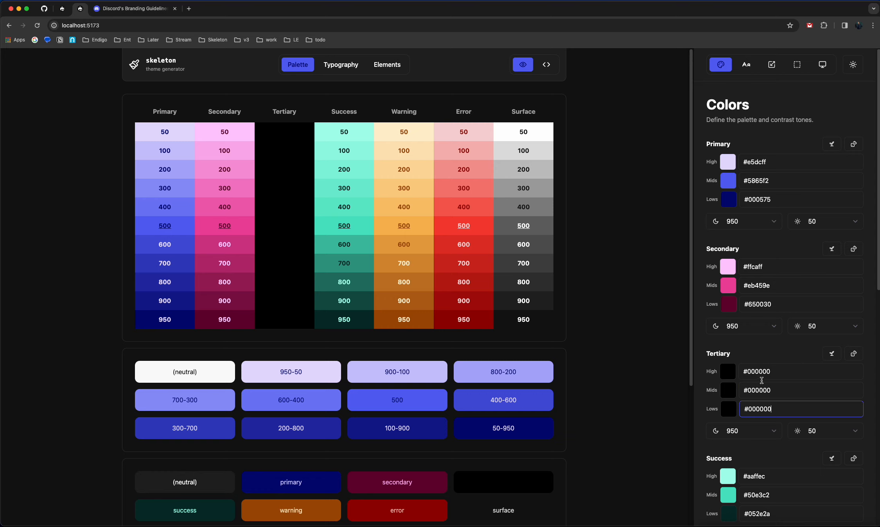
left_click(759, 346)
Copy Discord's Green hex value, #57F287, and seed the Success palette with it.
scroll(781, 360, "down", 5)
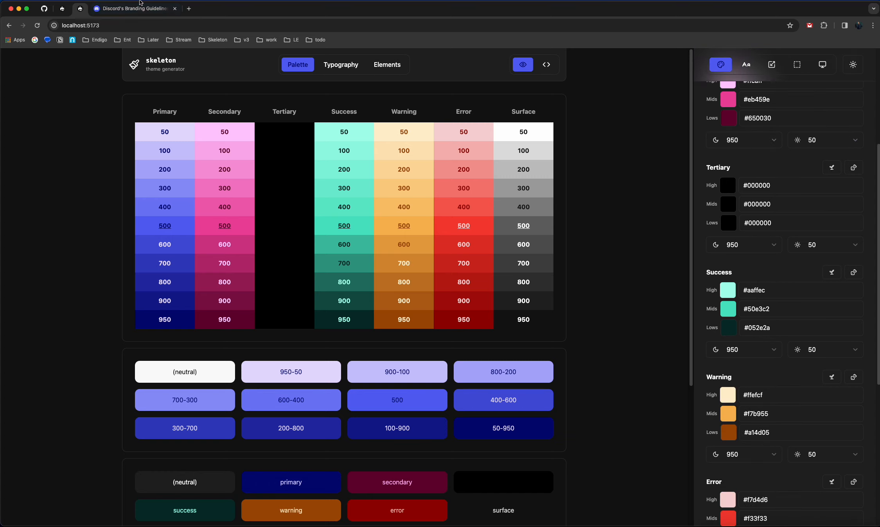
left_click(140, 3)
left_click(375, 228)
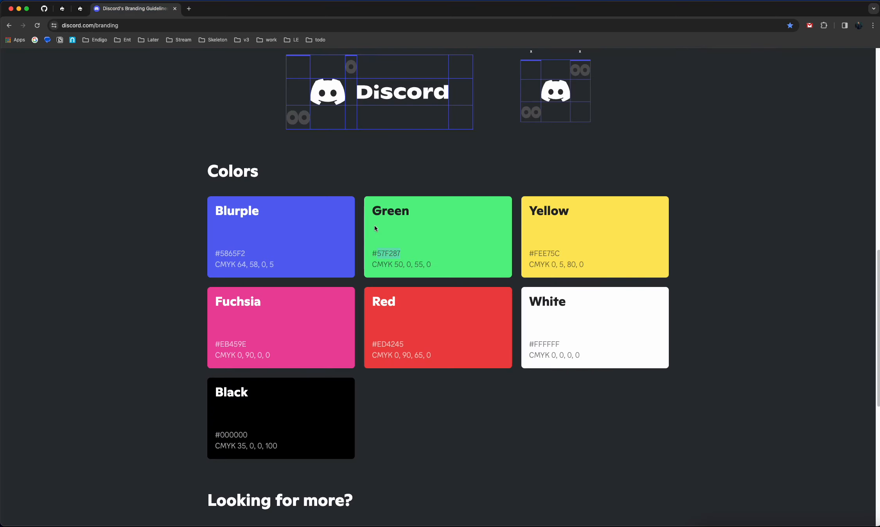
left_click(80, 8)
scroll(777, 305, "down", 1)
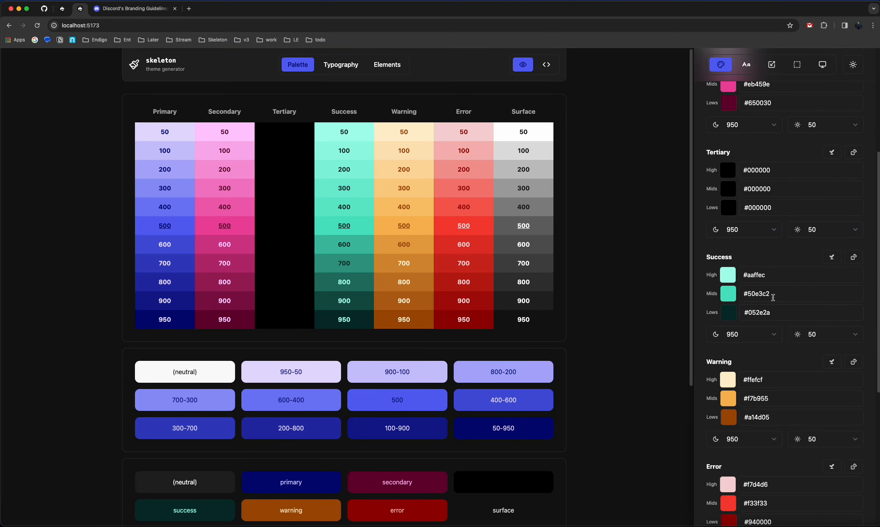
left_click(831, 257)
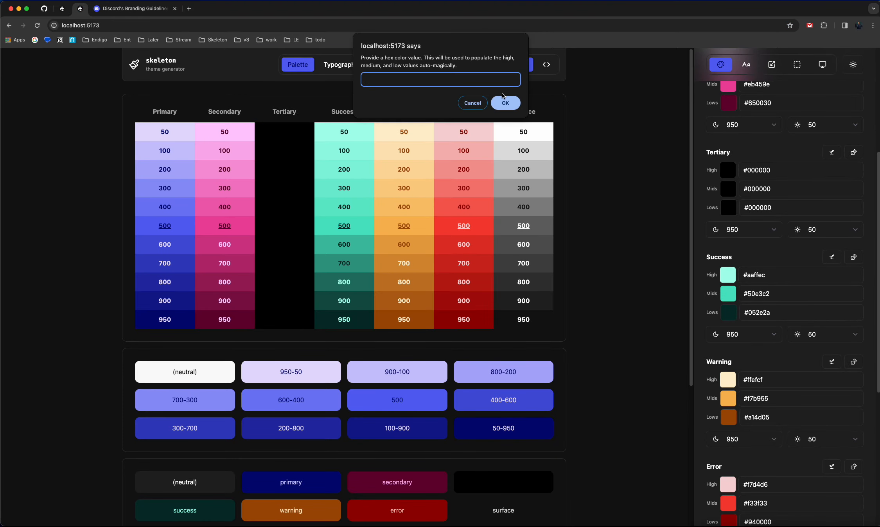
key("super+v")
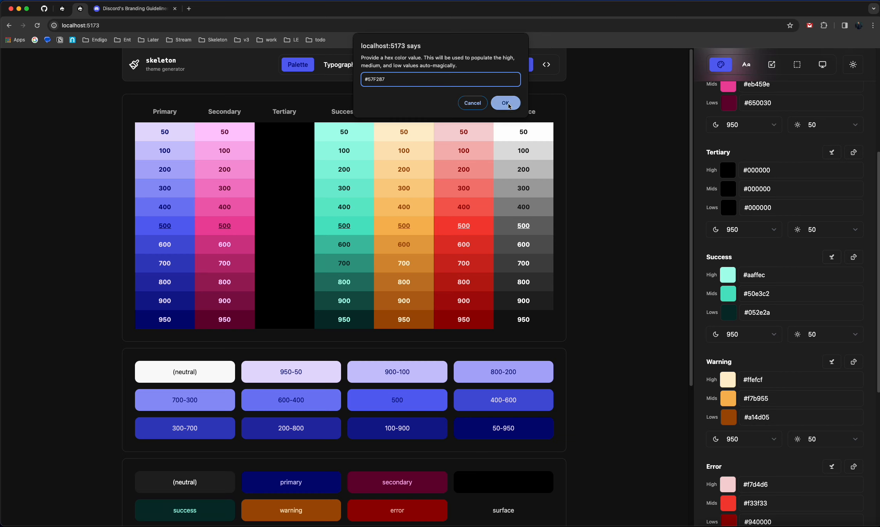
left_click(504, 101)
Copy Discord's Yellow hex value, #FEE75C, and seed the Warning palette with it.
left_click(95, 3)
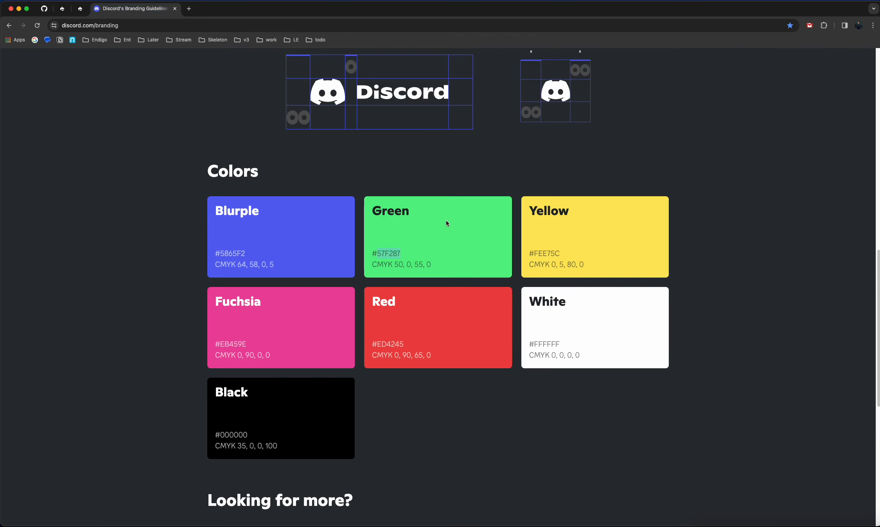
double_click(546, 253)
left_click(81, 8)
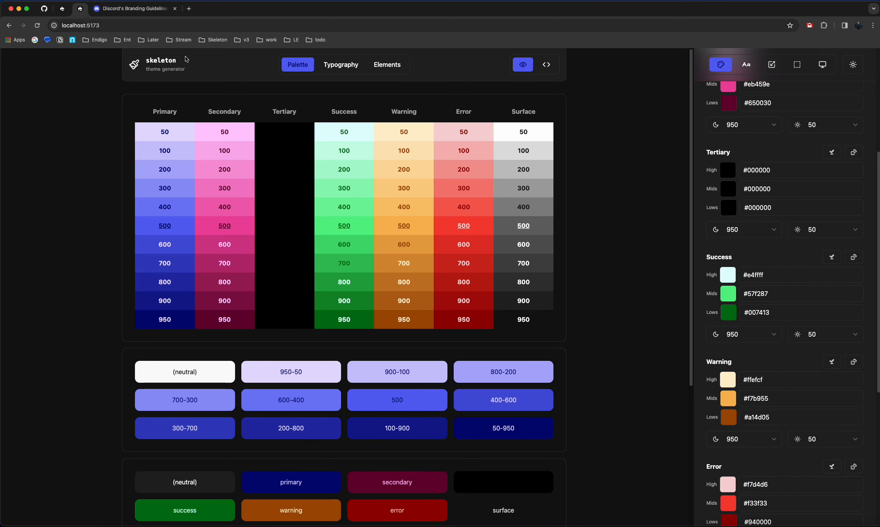
left_click(832, 362)
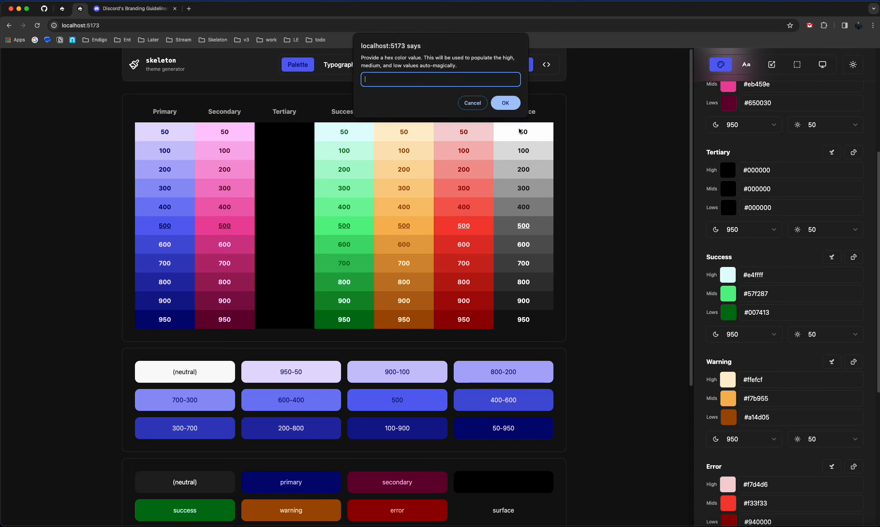
type("#")
key("super+v")
left_click(504, 101)
Copy Discord's Red hex value, #ED4245, and seed the Error palette with it.
left_click(109, 8)
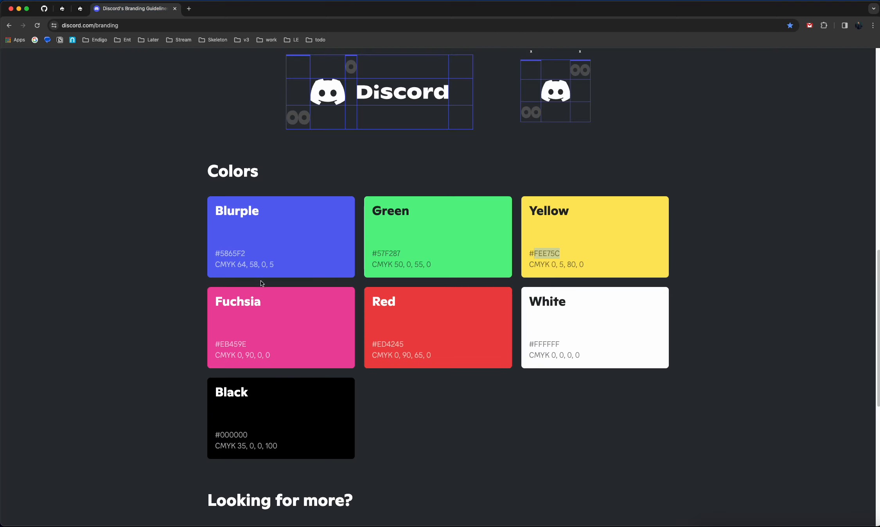
double_click(396, 346)
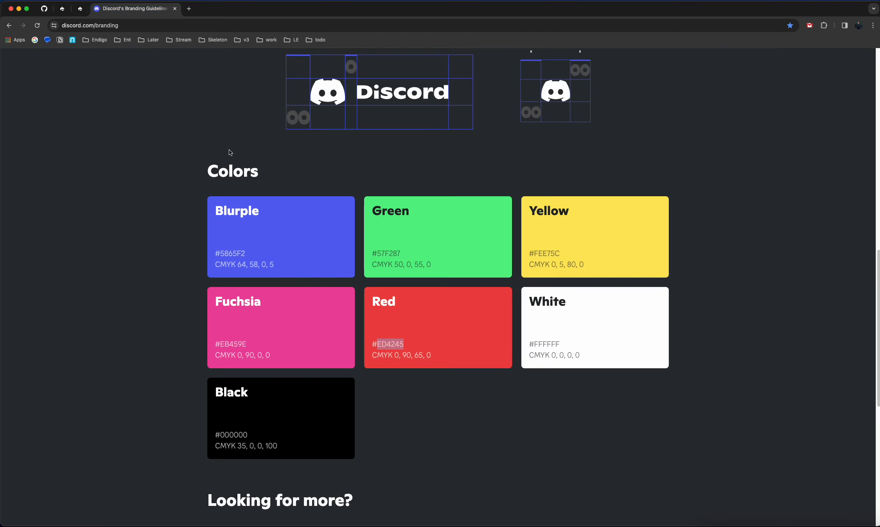
left_click(80, 9)
scroll(758, 362, "down", 1)
scroll(758, 362, "down", 3)
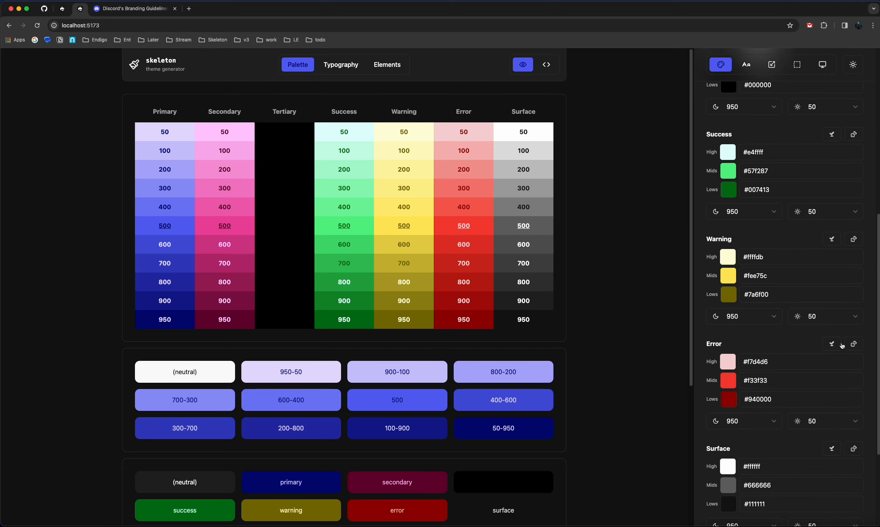
left_click(837, 344)
type("#")
key("super+v")
left_click(511, 104)
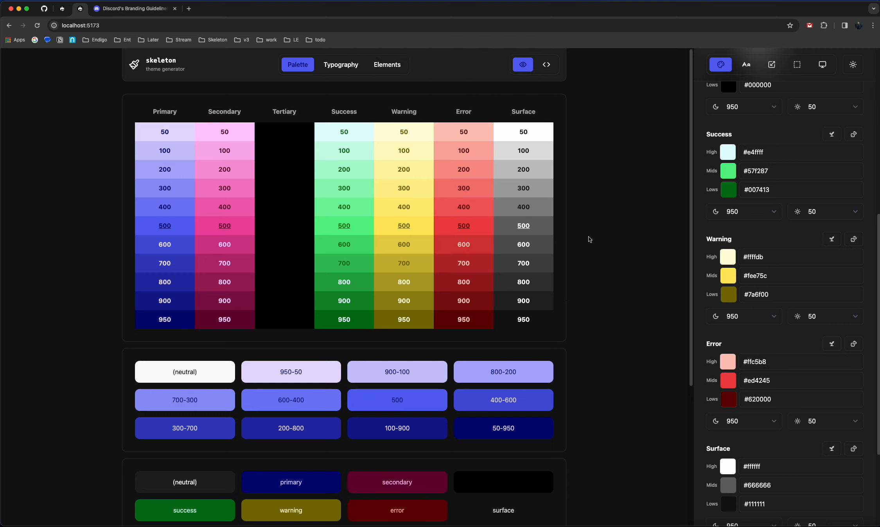
Look through Discord's branding page for a neutral background color suited to the Surface palette.
left_click(137, 11)
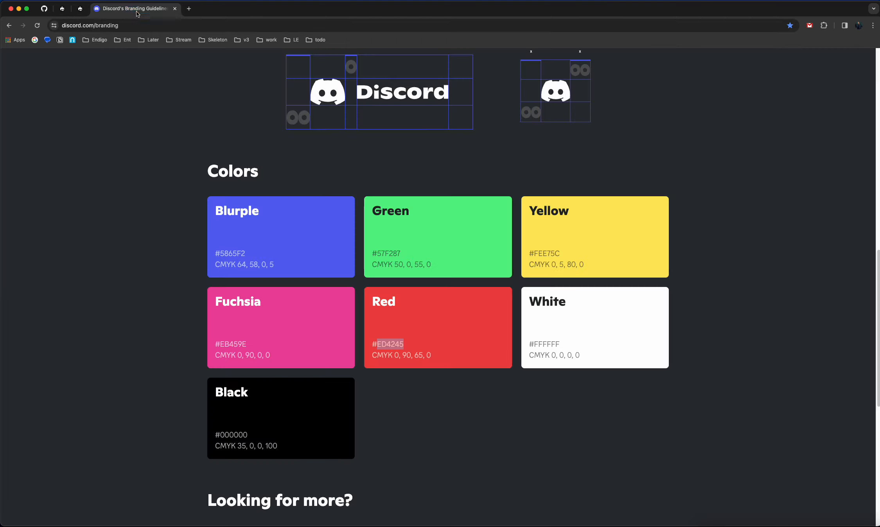
scroll(176, 298, "down", 6)
scroll(176, 298, "up", 2)
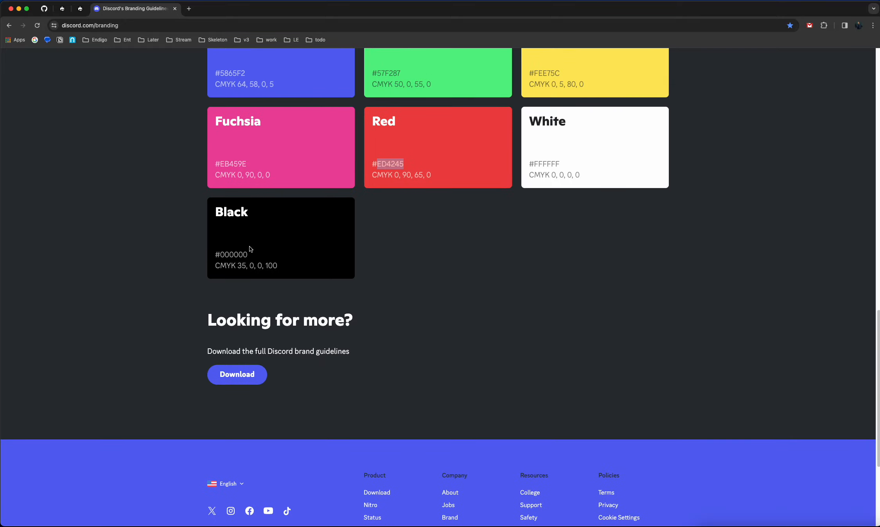
scroll(259, 288, "up", 10)
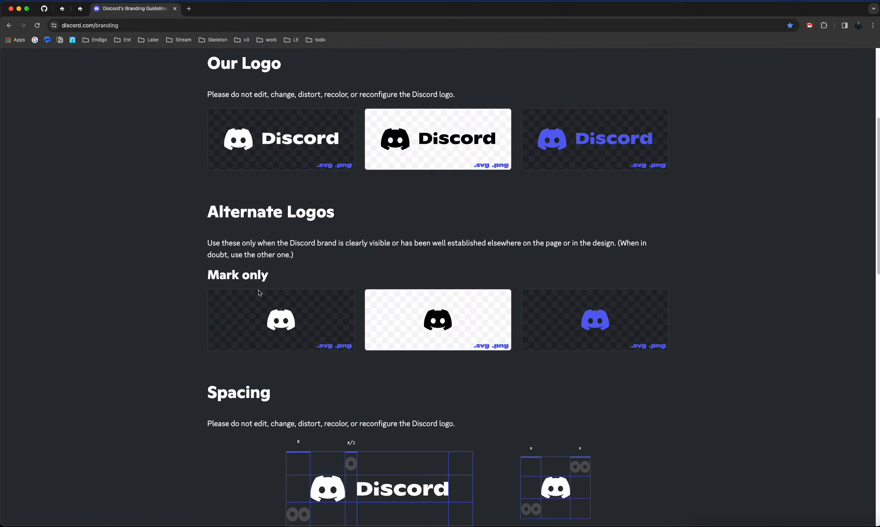
scroll(258, 290, "down", 2)
scroll(264, 292, "up", 7)
scroll(172, 91, "down", 2)
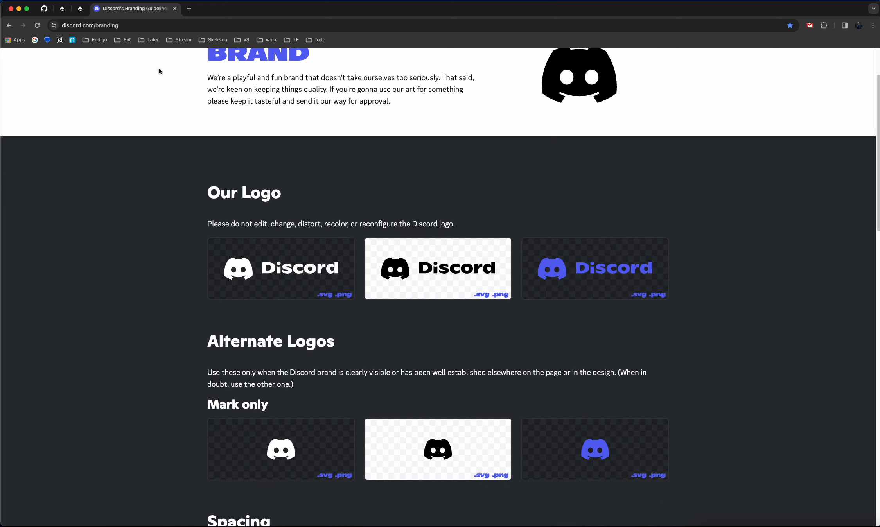
Return to the theme generator's Surface palette and arrange its window so Discord's dark branding page background is exposed beside it.
key("ctrl+Left")
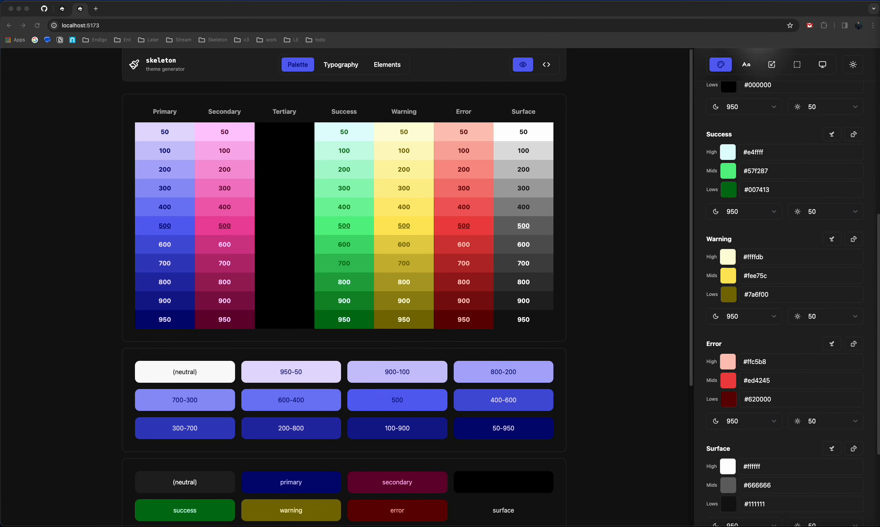
scroll(728, 72, "down", 4)
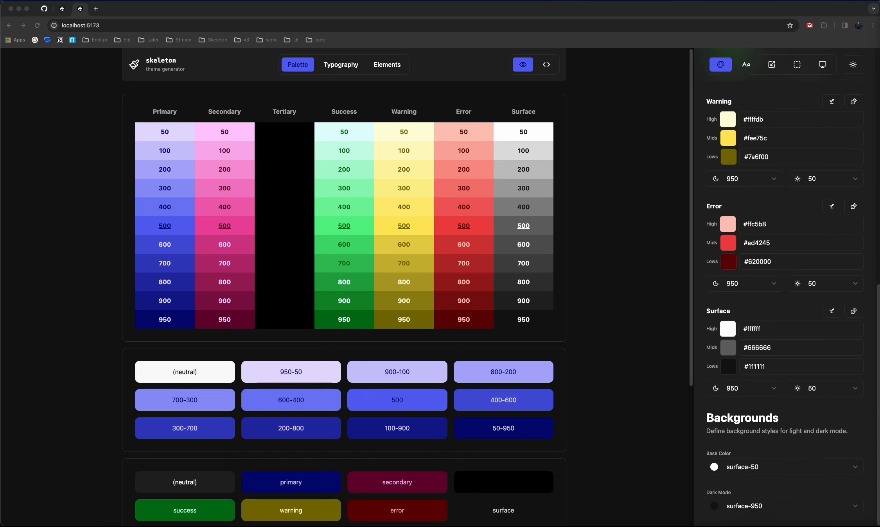
left_click_drag(879, 36, 879, 8)
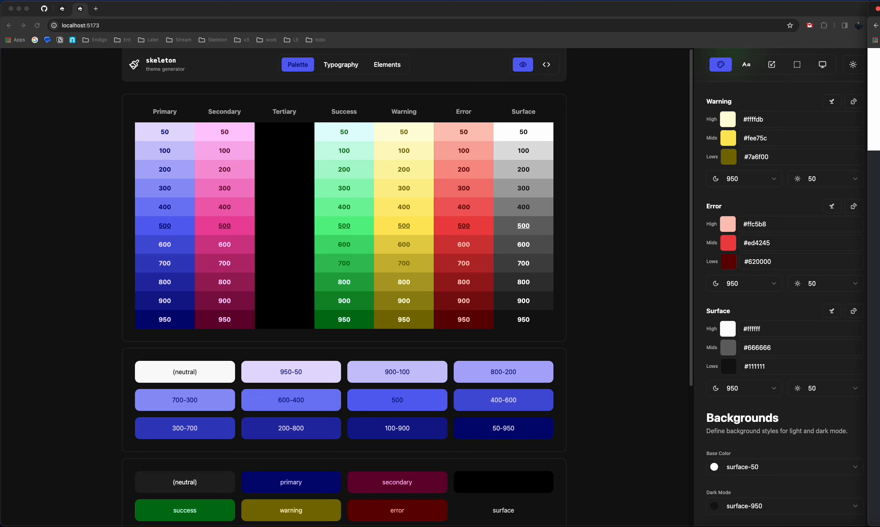
left_click(856, 10)
left_click_drag(879, 10, 851, 8)
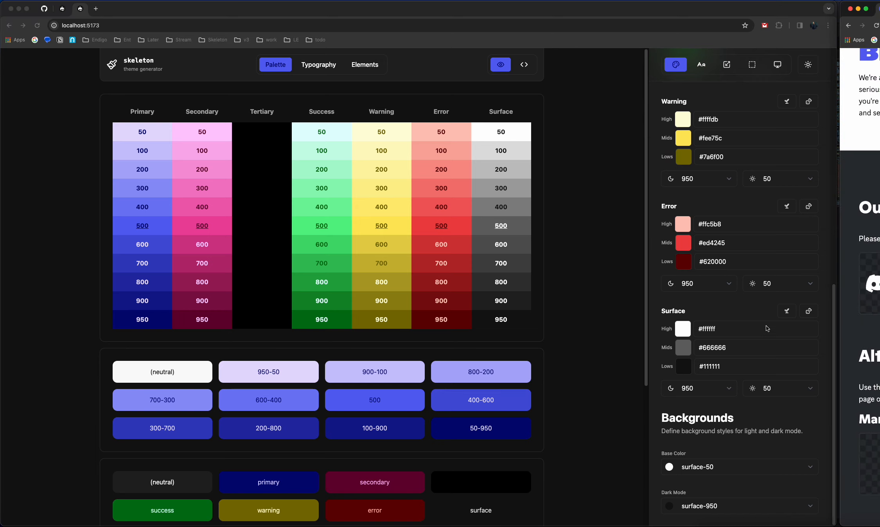
Sample the dark background of Discord's branding page as the Surface palette's mid color, #2a2d32.
left_click(778, 306)
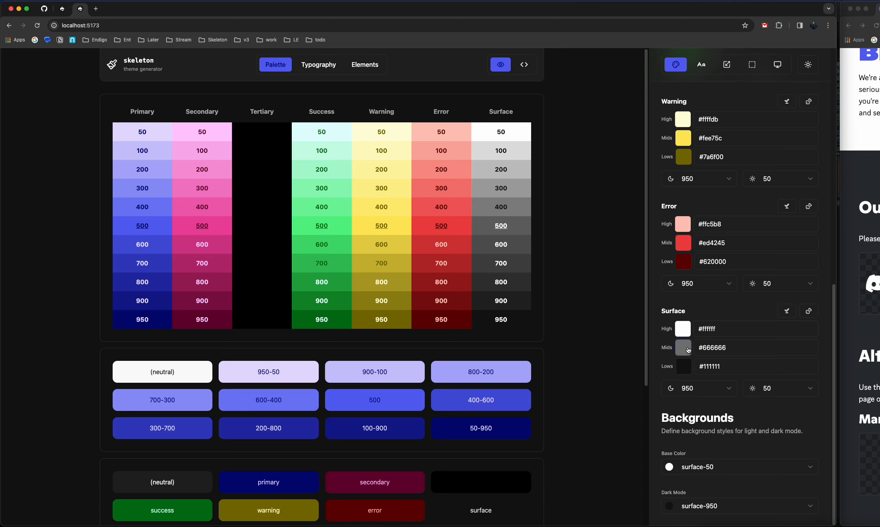
left_click(689, 350)
left_click(684, 419)
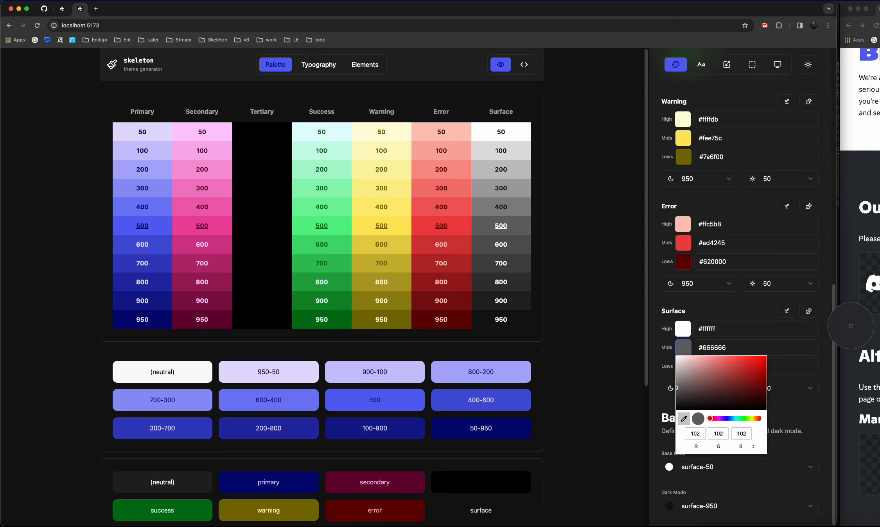
left_click(850, 326)
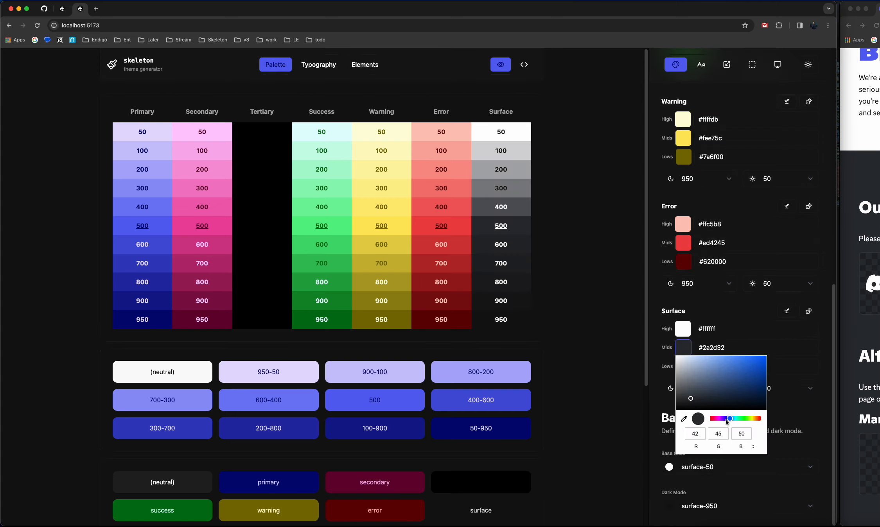
left_click(803, 335)
Copy the Surface palette's mid hex value, #2a2d32, and seed the whole Surface palette with it.
double_click(719, 347)
key("super+c")
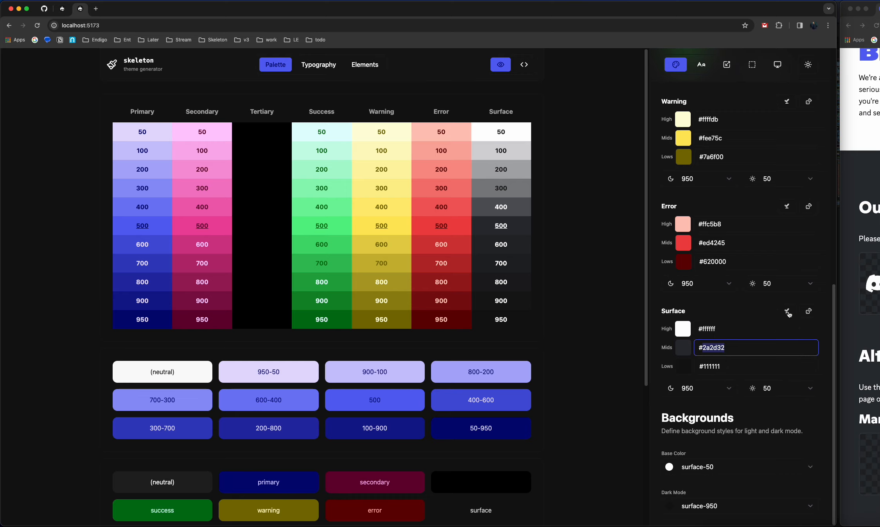
left_click(787, 312)
type("#")
key("super+v")
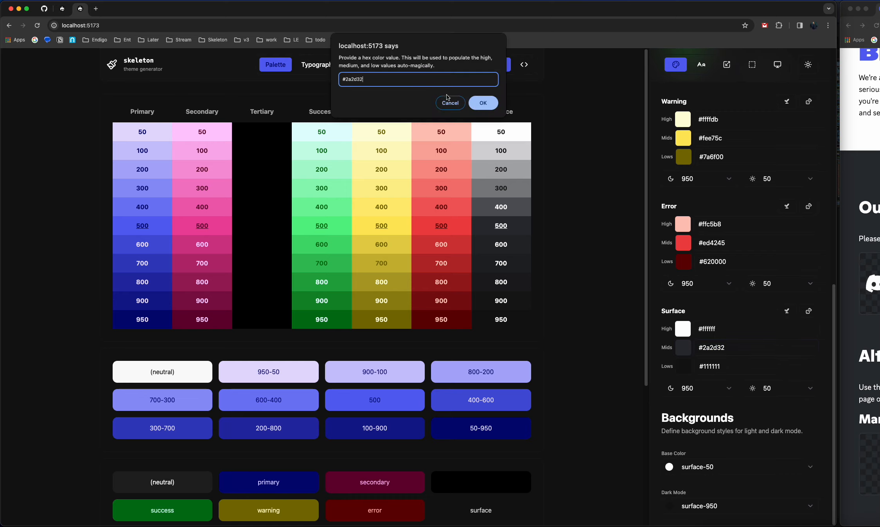
left_click(483, 102)
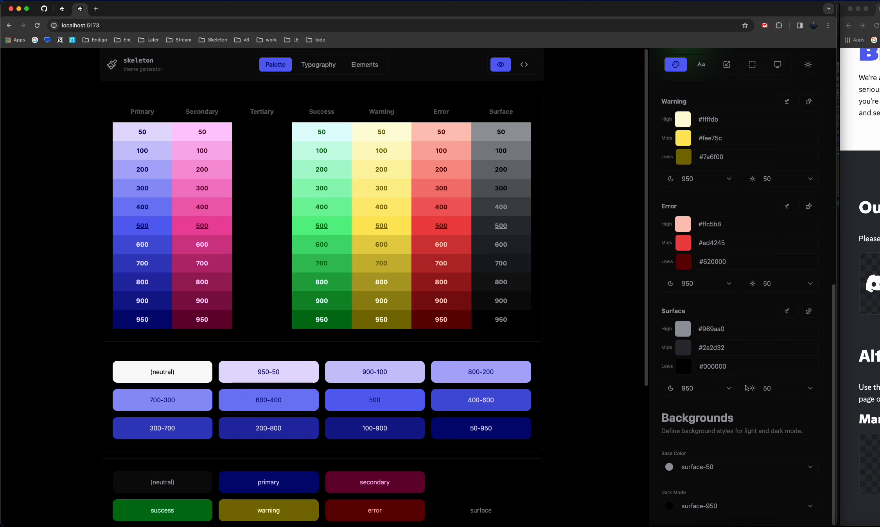
Recombine the theme generator and Discord branding pages in one browser window, widen it and show the theme generator.
left_click_drag(873, 9, 725, 7)
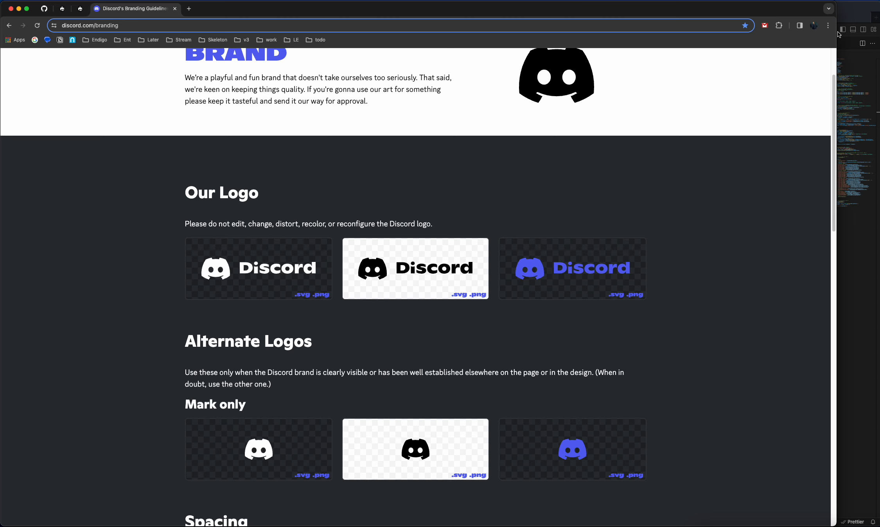
left_click_drag(837, 34, 879, 34)
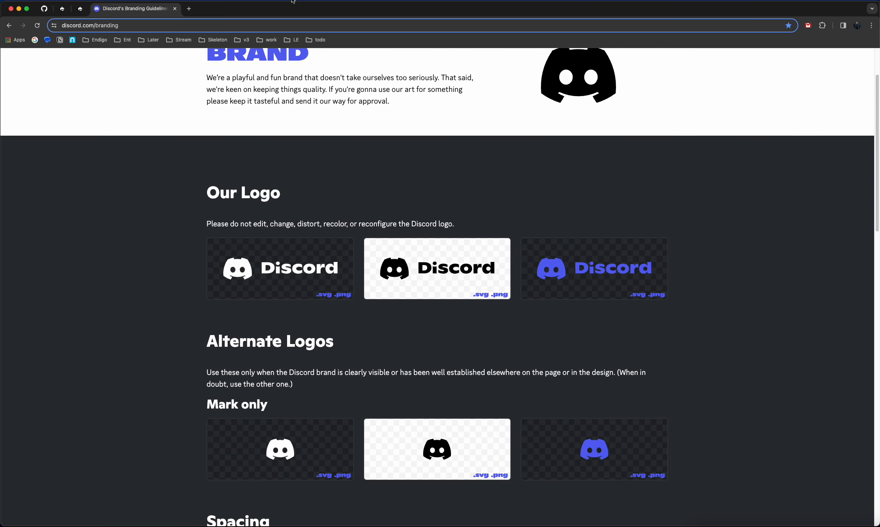
left_click(80, 8)
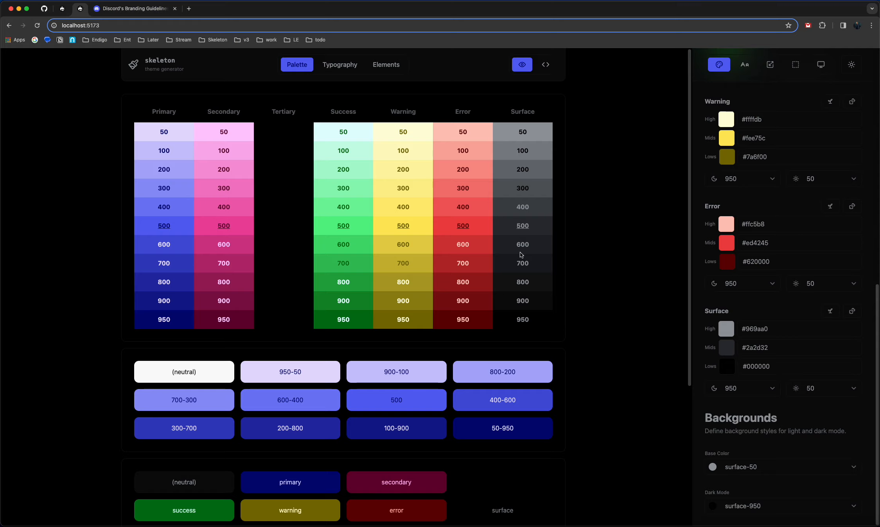
Compare the generated theme with Discord's branding page and set the Surface palette's low color to #2a2d32.
scroll(660, 319, "down", 5)
scroll(659, 320, "up", 5)
left_click(123, 11)
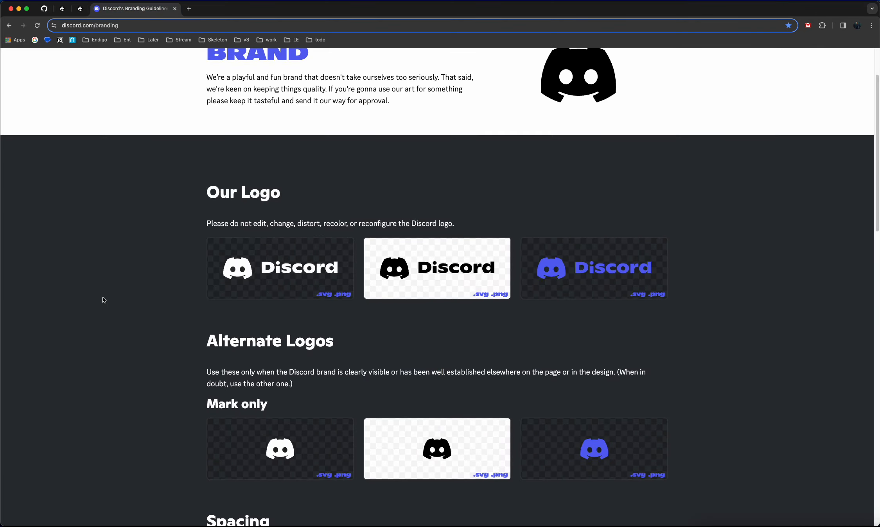
scroll(104, 299, "down", 3)
left_click(89, 10)
double_click(768, 366)
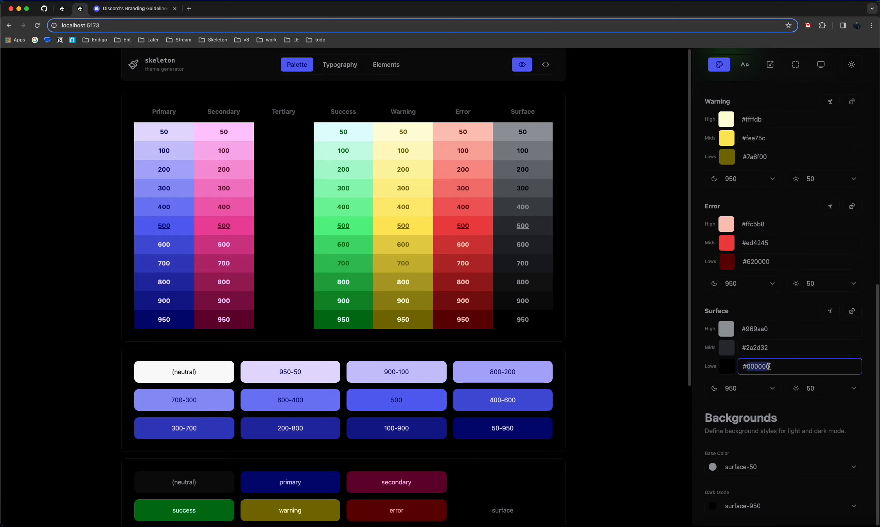
type("#2a2d32")
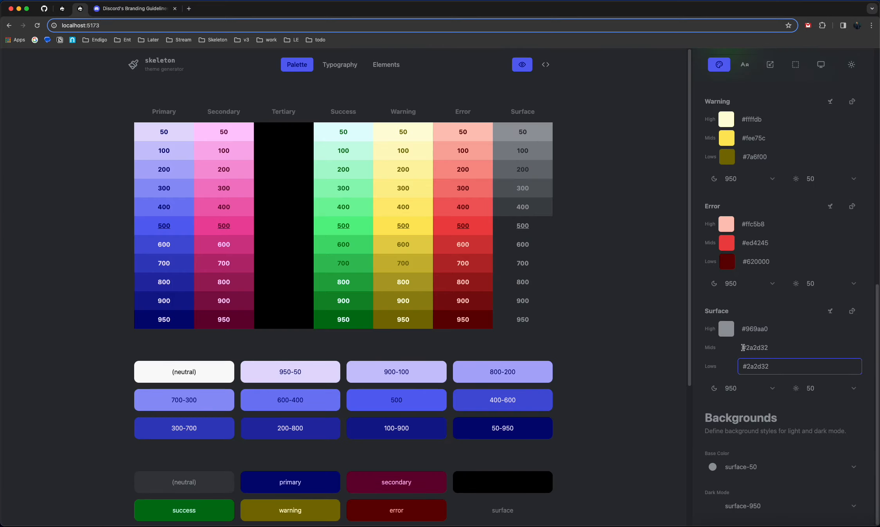
Lighten the Surface palette's mid color to #707a89 and compare the theme's background with Discord's branding page.
left_click(726, 348)
left_click_drag(733, 396, 736, 382)
left_click(759, 315)
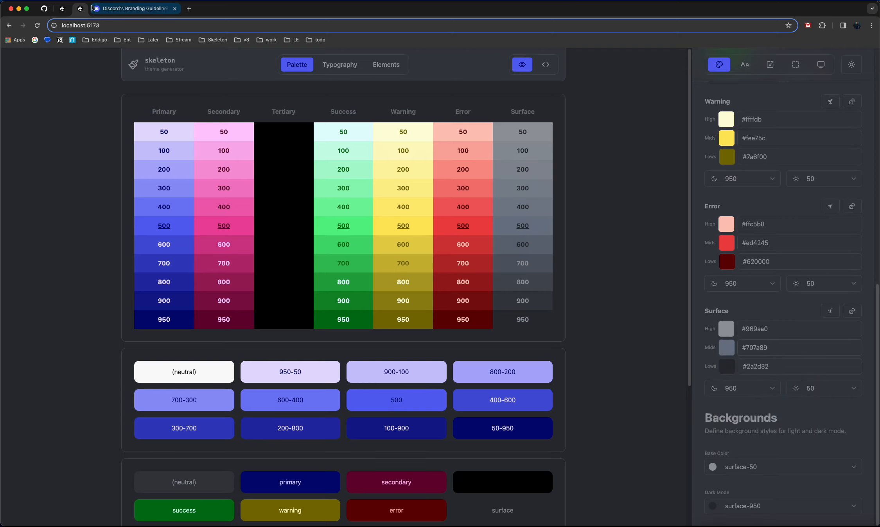
left_click(118, 8)
left_click(78, 8)
left_click(103, 8)
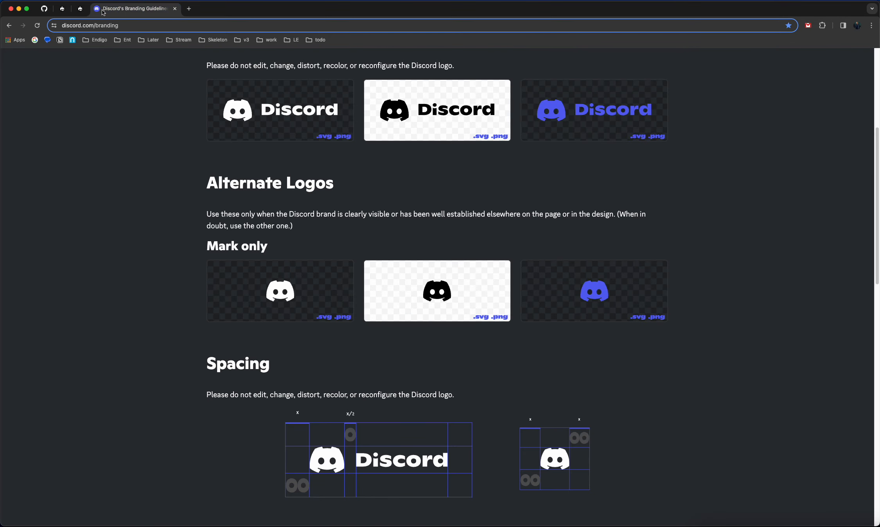
left_click(80, 8)
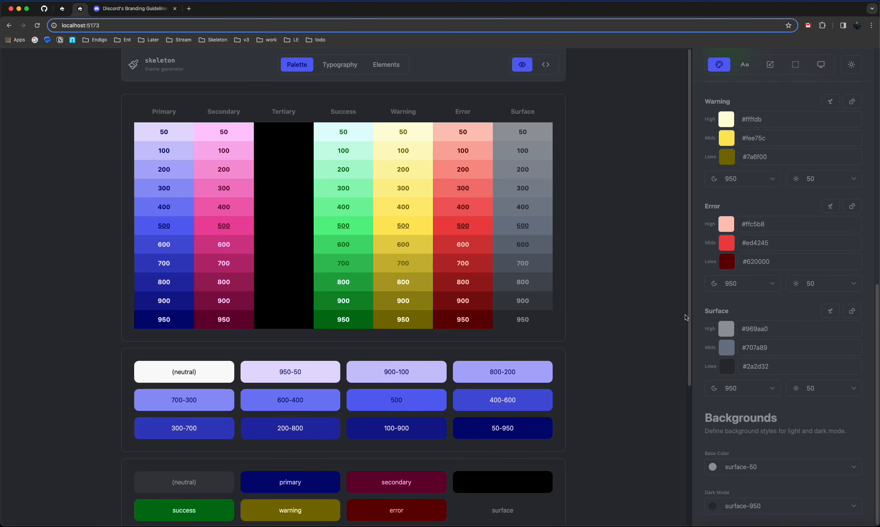
Lighten the Surface palette's high color to #d1d7e0.
left_click(726, 329)
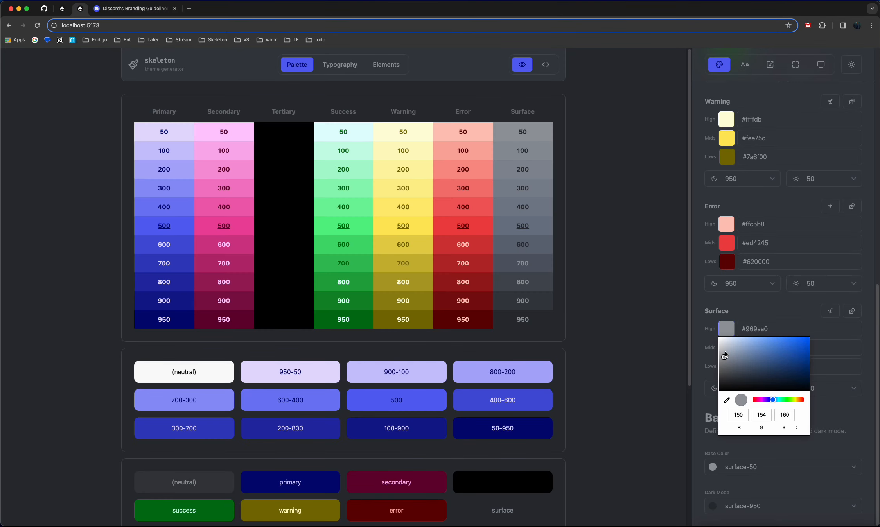
left_click_drag(724, 356, 726, 345)
left_click(593, 274)
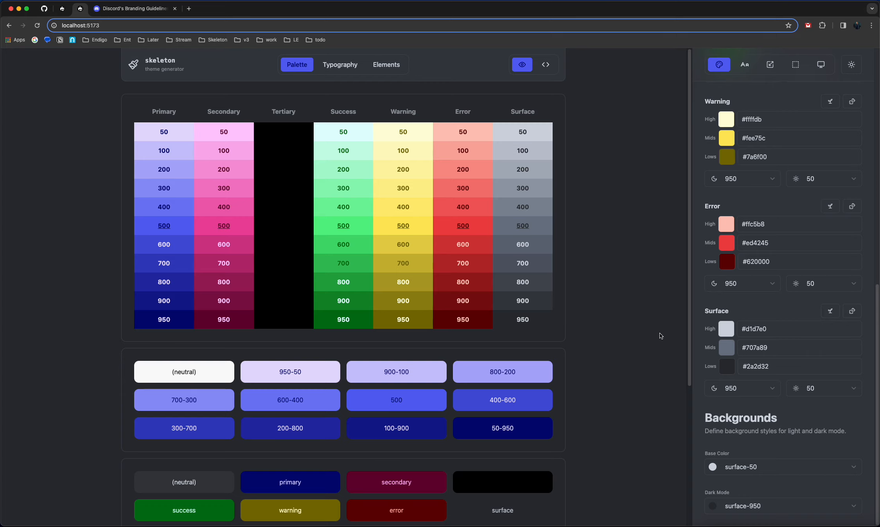
Check Discord's brand colors for a Tertiary candidate, and seed the Tertiary palette with Secondary's mid color, #eb459e.
scroll(765, 325, "up", 10)
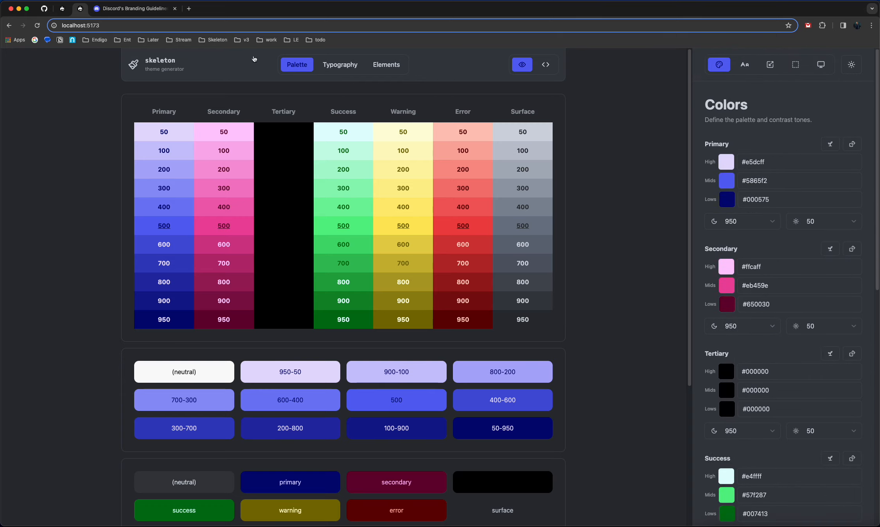
left_click(104, 10)
scroll(207, 309, "down", 5)
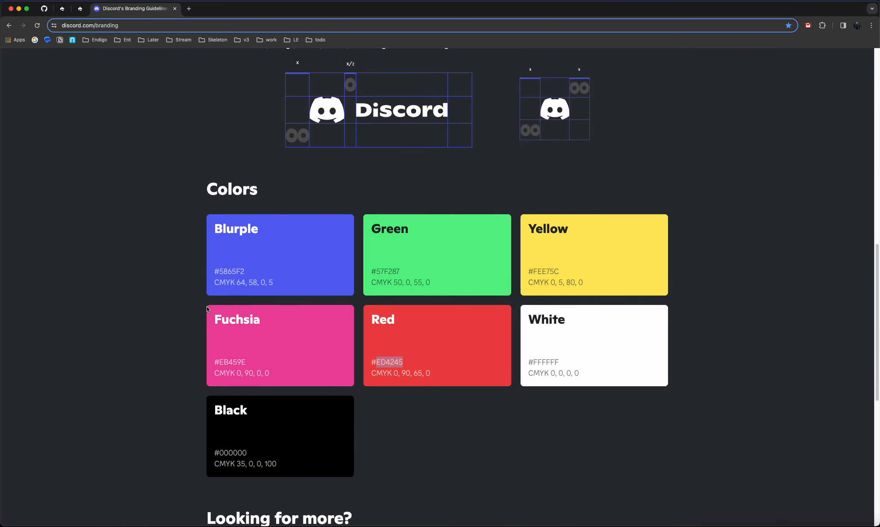
scroll(207, 309, "down", 8)
scroll(207, 309, "up", 20)
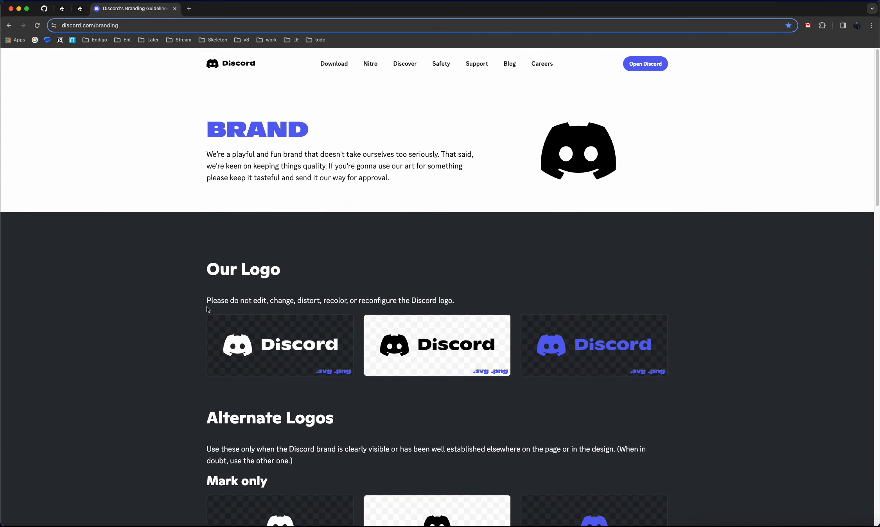
left_click(78, 10)
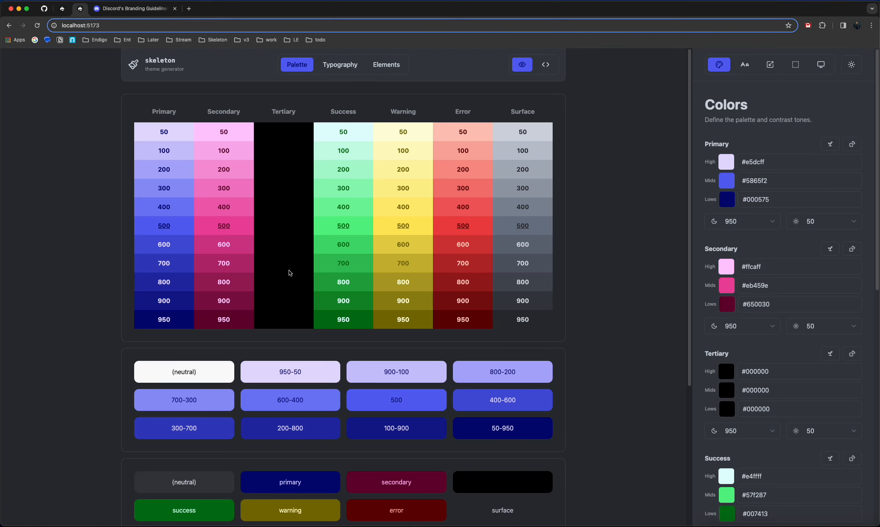
double_click(768, 286)
key("cmd+c")
left_click(831, 353)
type("#")
key("cmd+v")
left_click(504, 100)
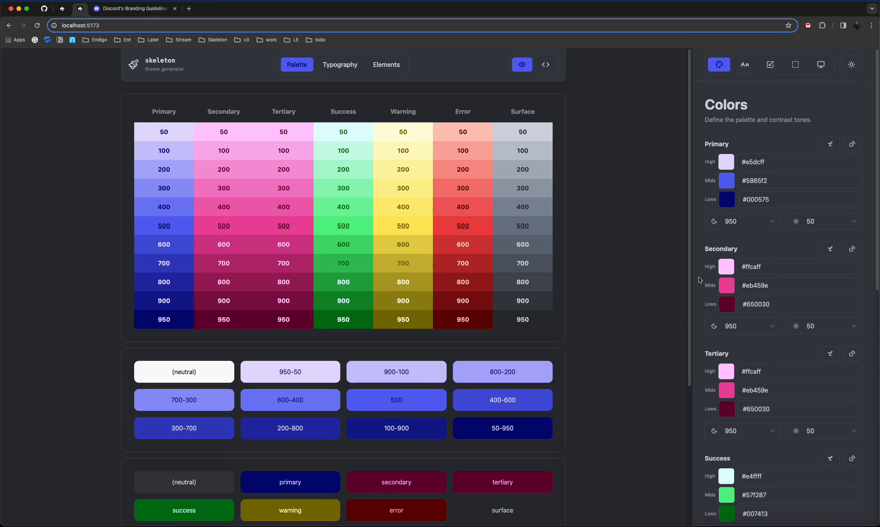
Review the palette preview and desaturate the Primary palette's low color to #33356c.
scroll(611, 271, "down", 5)
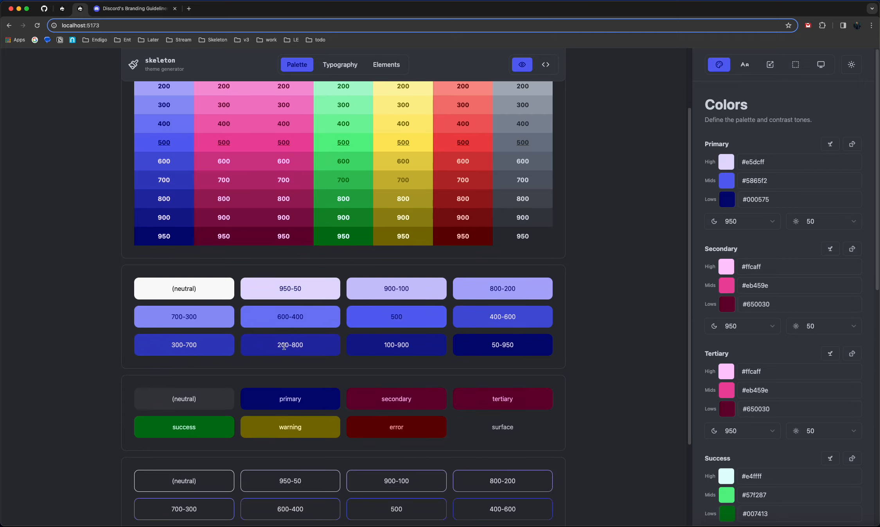
scroll(288, 344, "up", 5)
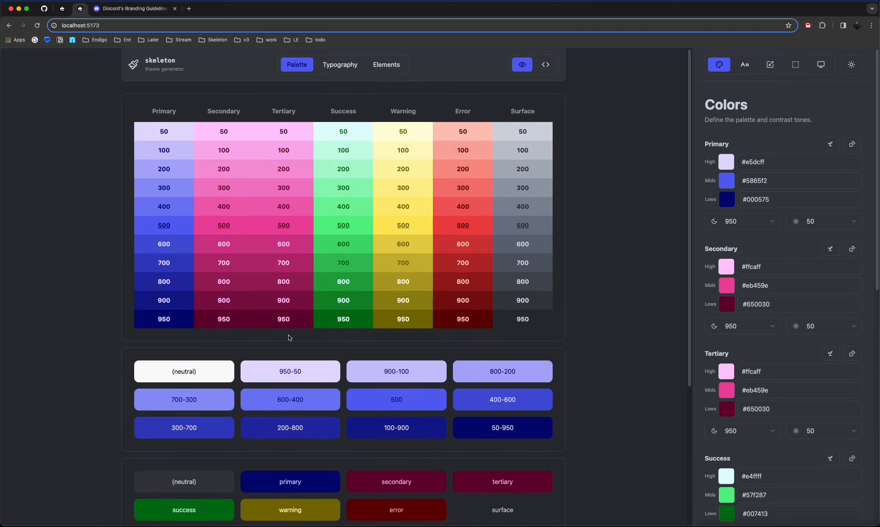
left_click(96, 5)
left_click(80, 11)
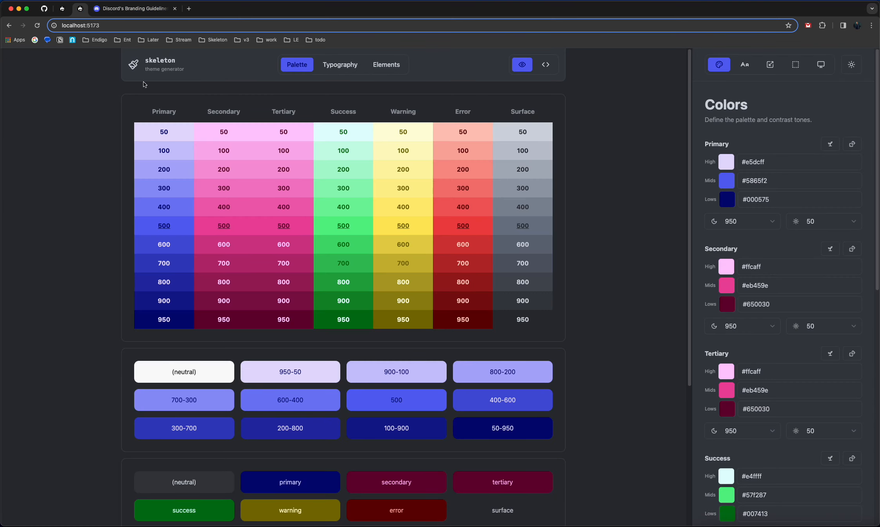
left_click(728, 200)
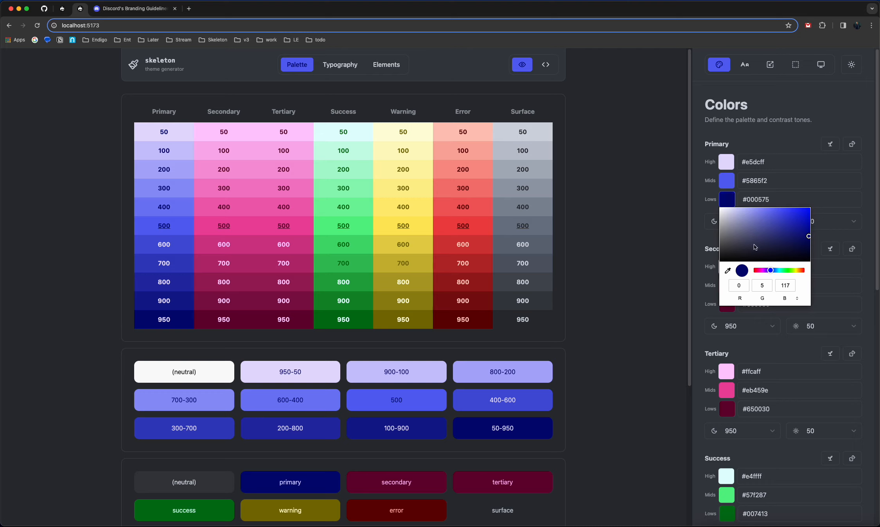
left_click_drag(808, 242, 768, 241)
left_click(696, 197)
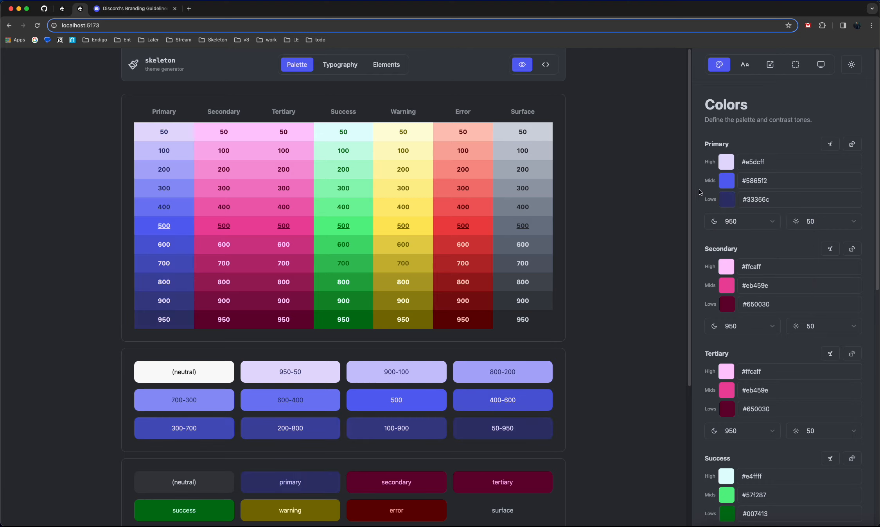
Soften the Primary palette's high color to #eae5fb.
left_click(726, 162)
left_click(731, 172)
left_click_drag(730, 173, 728, 173)
left_click(640, 181)
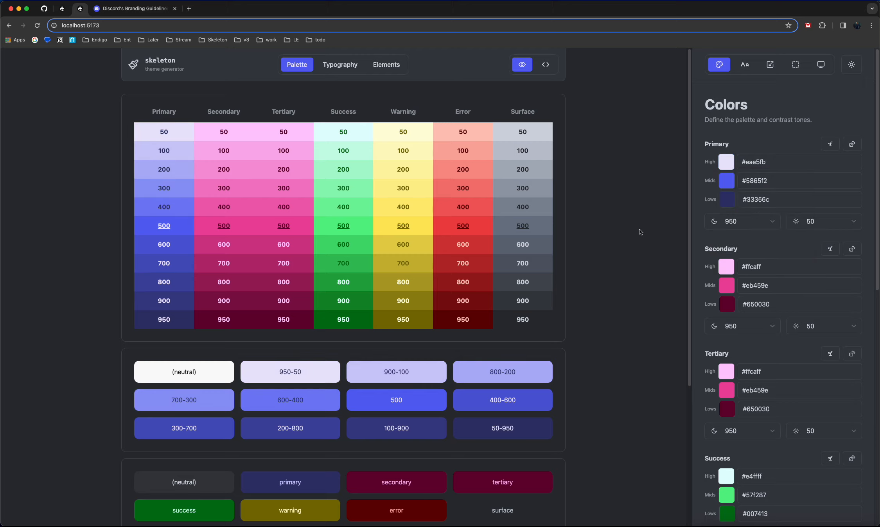
Desaturate the Secondary palette's low color to #602441 and copy that value into the Tertiary palette's low color.
left_click(727, 305)
left_click_drag(789, 351, 777, 348)
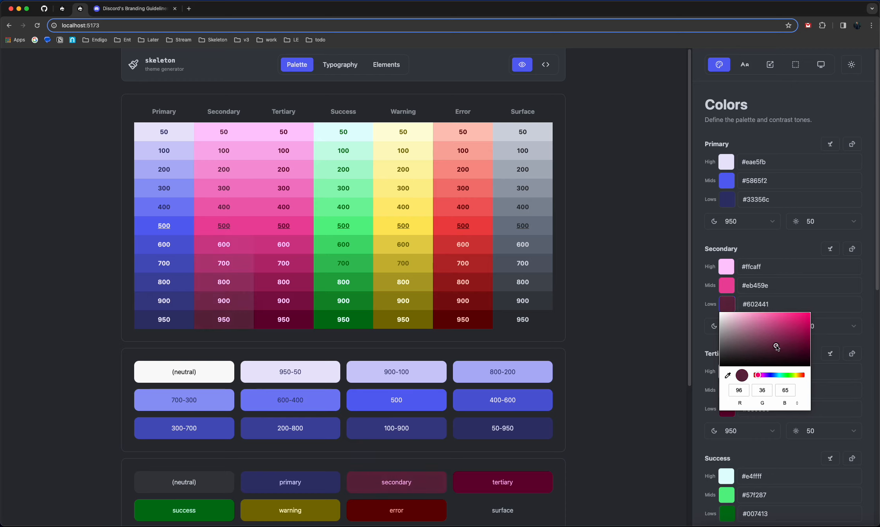
left_click(761, 305)
key("super+c")
left_click(756, 411)
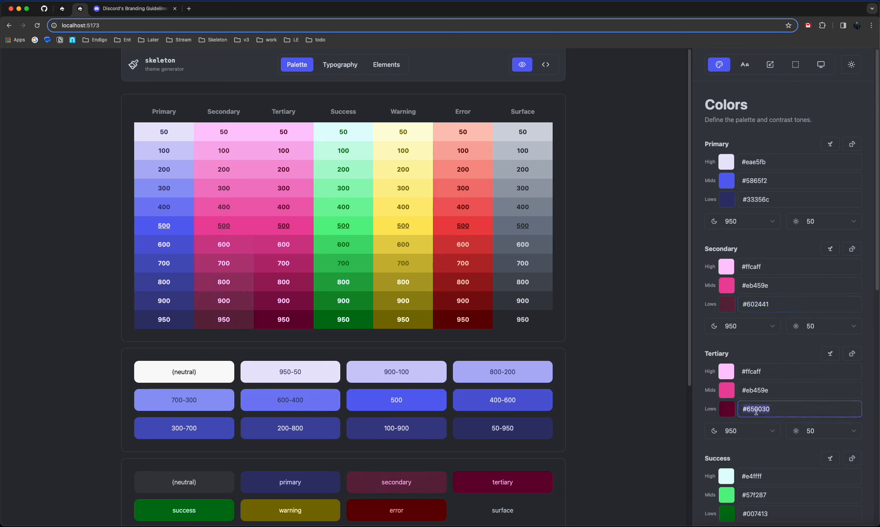
key("super+v")
scroll(751, 368, "down", 5)
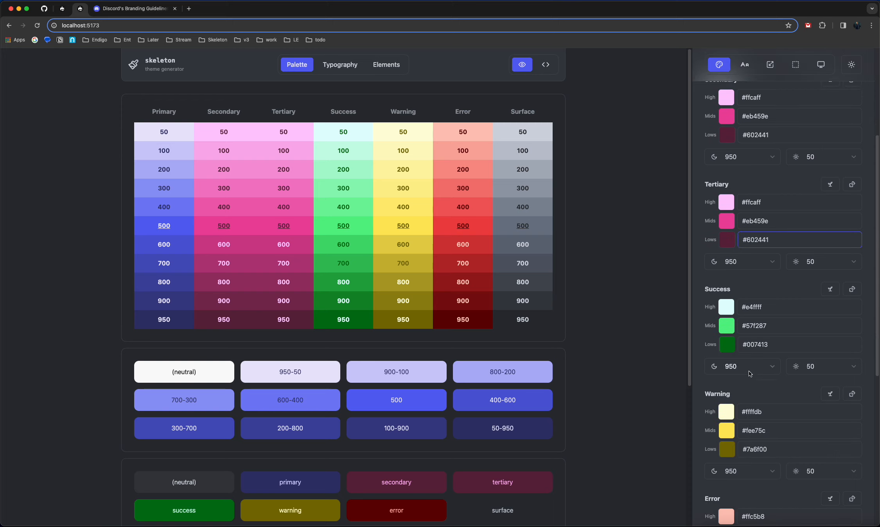
Desaturate the Success palette's low color to #30693a.
left_click(728, 349)
left_click_drag(806, 383, 772, 385)
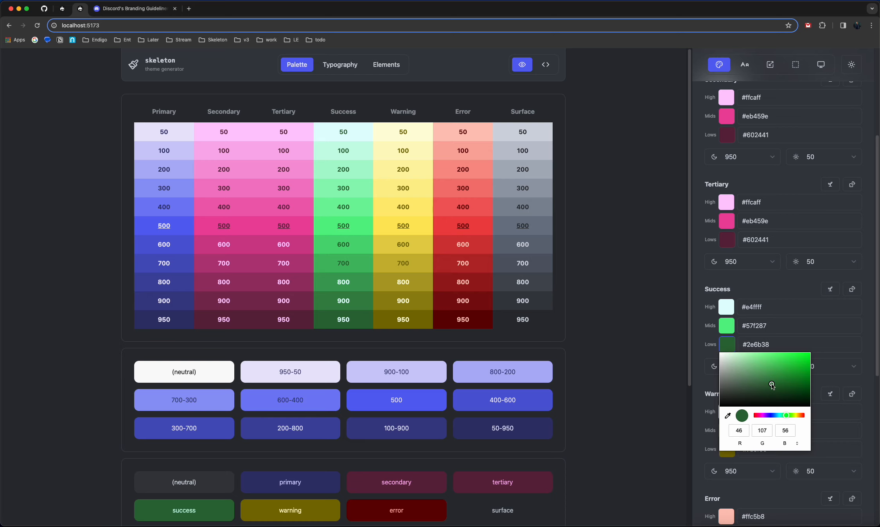
left_click_drag(771, 384, 767, 384)
left_click(728, 305)
left_click(728, 306)
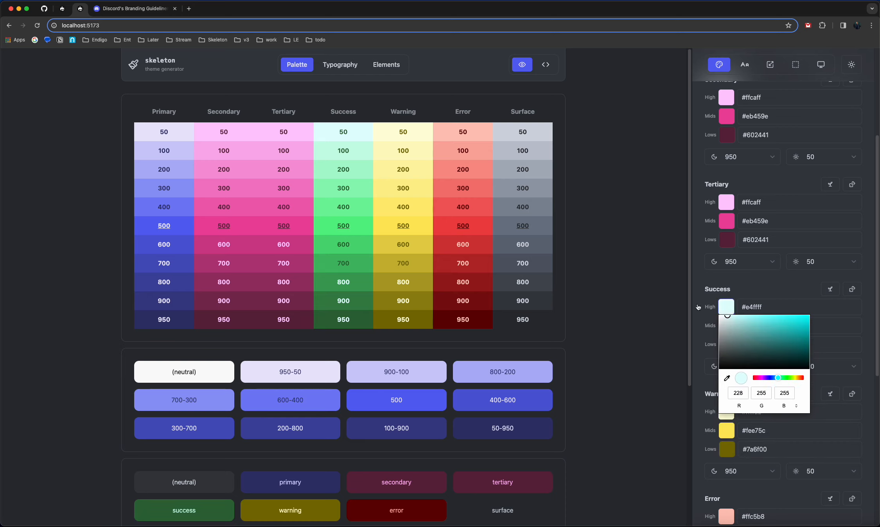
left_click(700, 281)
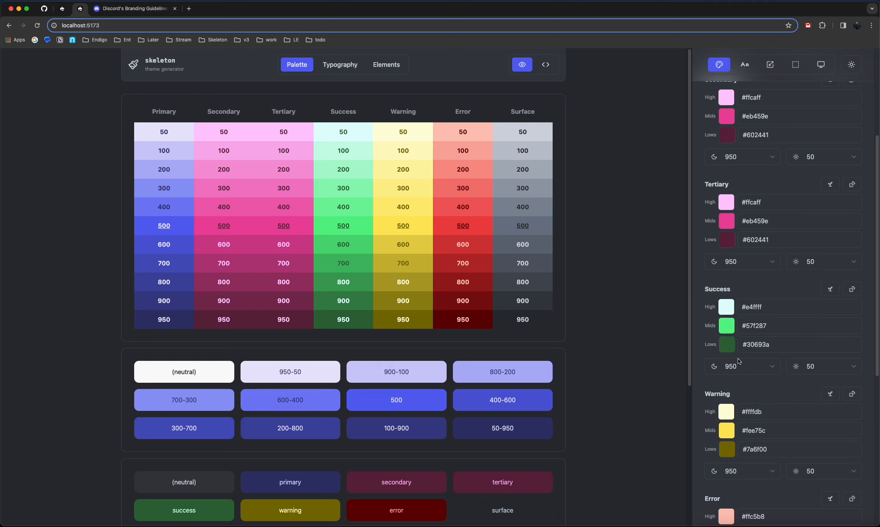
Desaturate the Warning palette's low color to the olive tone #7e7720.
scroll(738, 358, "down", 2)
left_click(730, 405)
left_click_drag(794, 436, 788, 438)
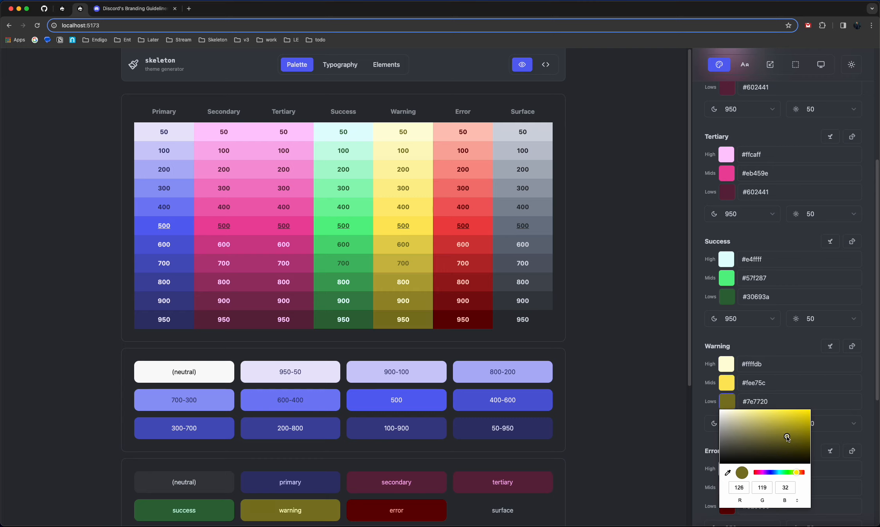
left_click(749, 340)
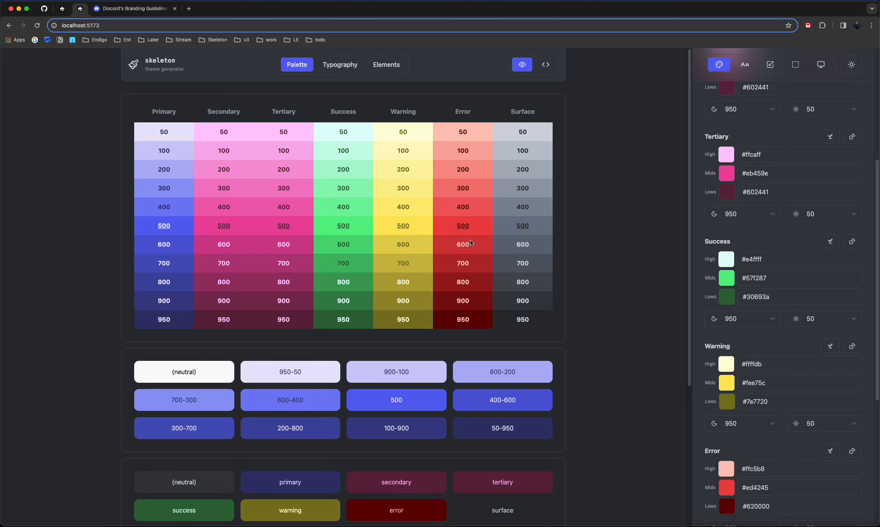
Shift the hue of the Error palette's low color toward magenta, #610027.
scroll(737, 360, "down", 3)
left_click(726, 440)
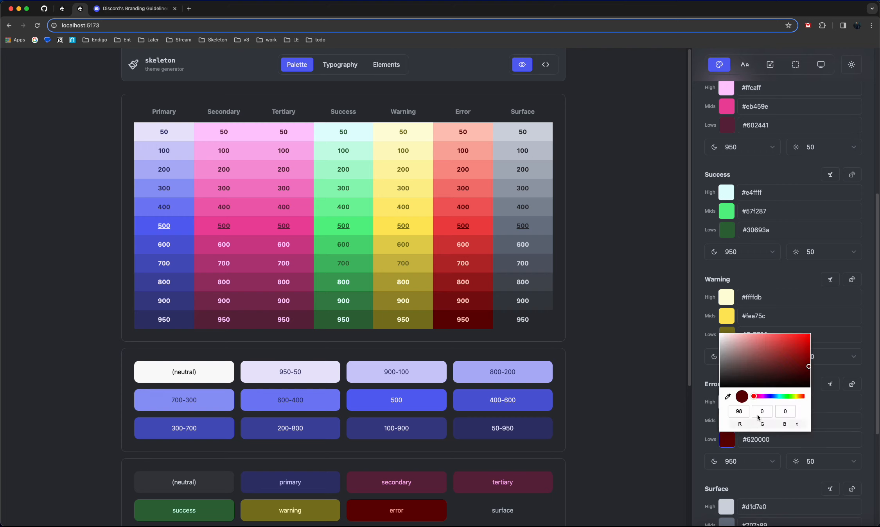
left_click_drag(756, 397, 757, 398)
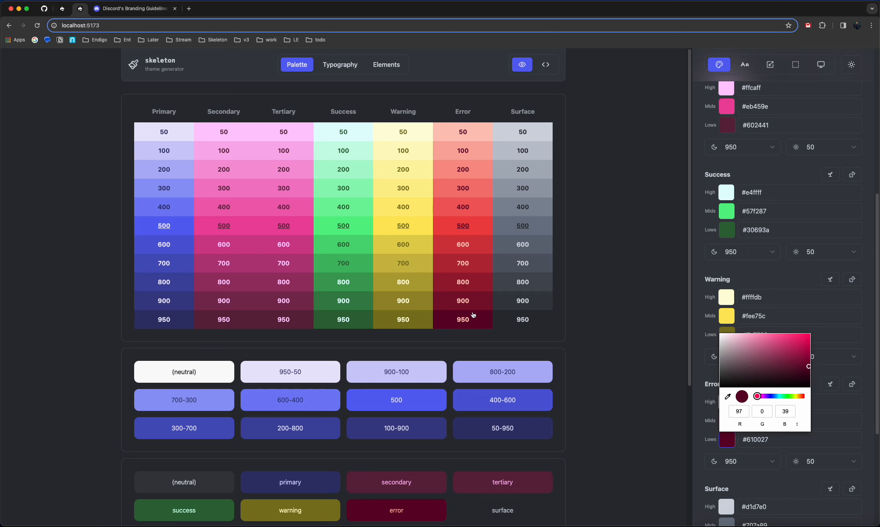
left_click(621, 276)
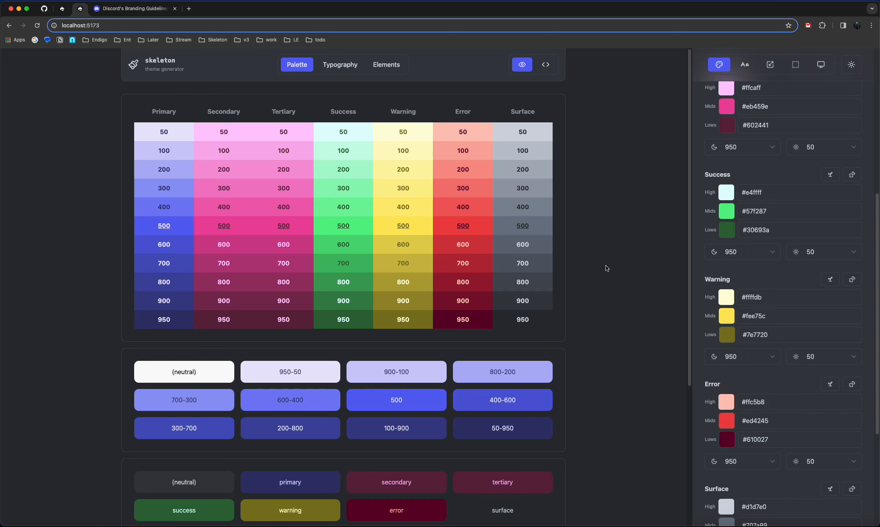
Lighten the Error palette's high color to #ffdad1.
scroll(606, 265, "down", 4)
scroll(592, 274, "up", 4)
left_click(726, 402)
left_click(739, 412)
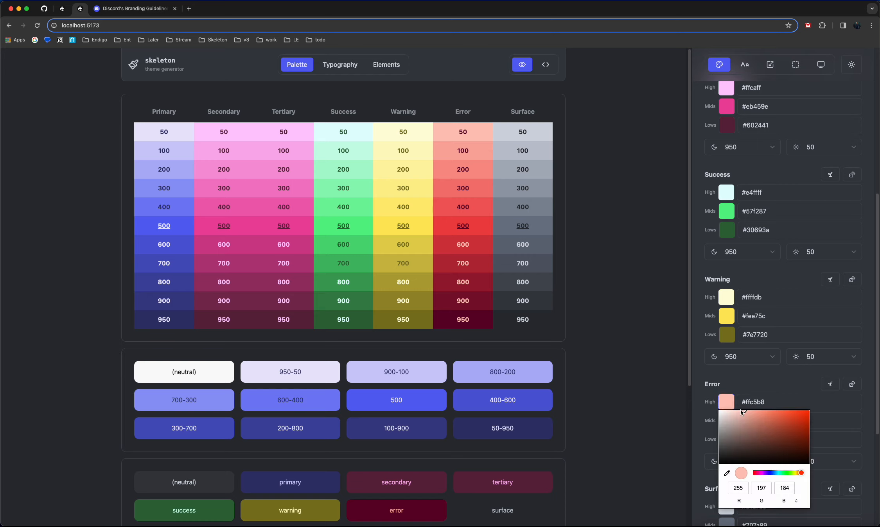
left_click_drag(739, 410, 735, 410)
left_click(582, 269)
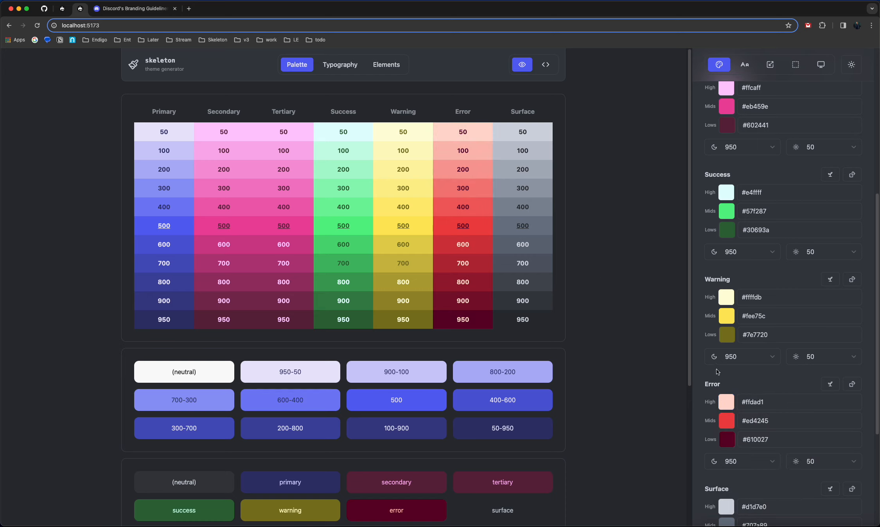
Lighten the Warning palette's high color to #ffffe5.
left_click(727, 296)
left_click_drag(731, 307, 728, 305)
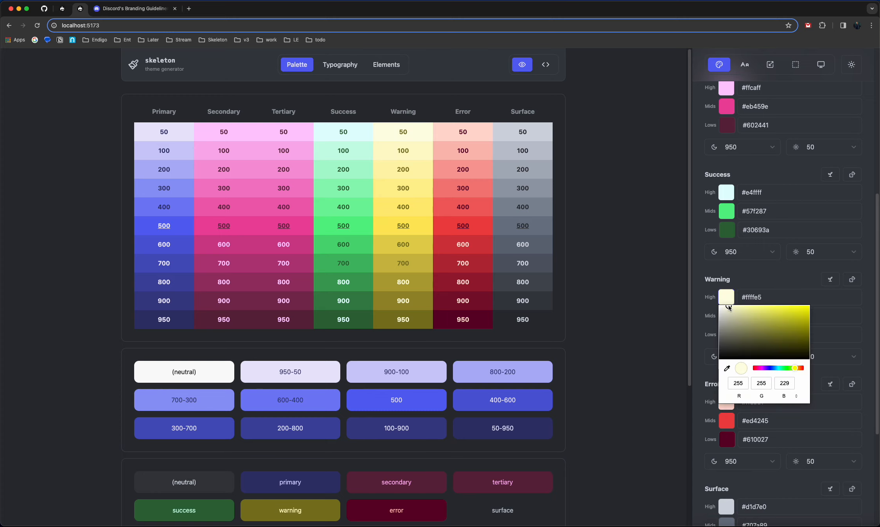
left_click(577, 223)
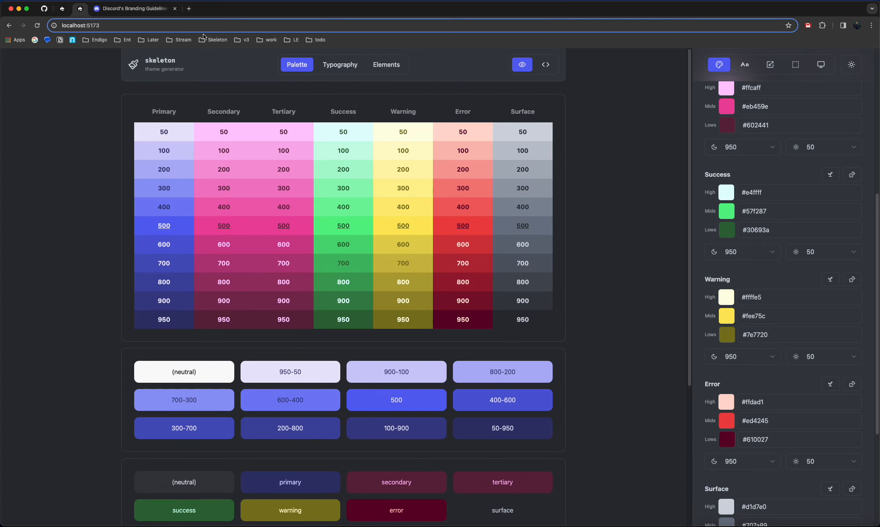
Examine the brand colors in Discord's branding guidelines and return to the theme generator.
left_click(125, 15)
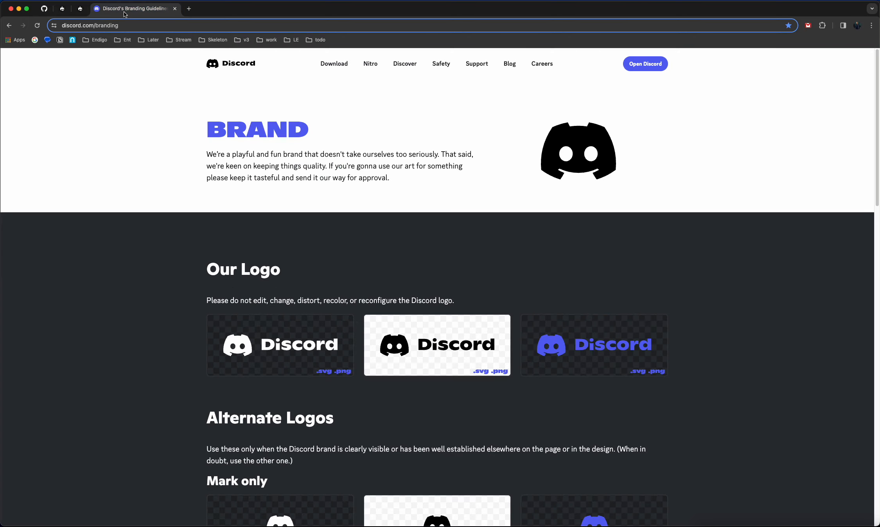
scroll(111, 221, "down", 15)
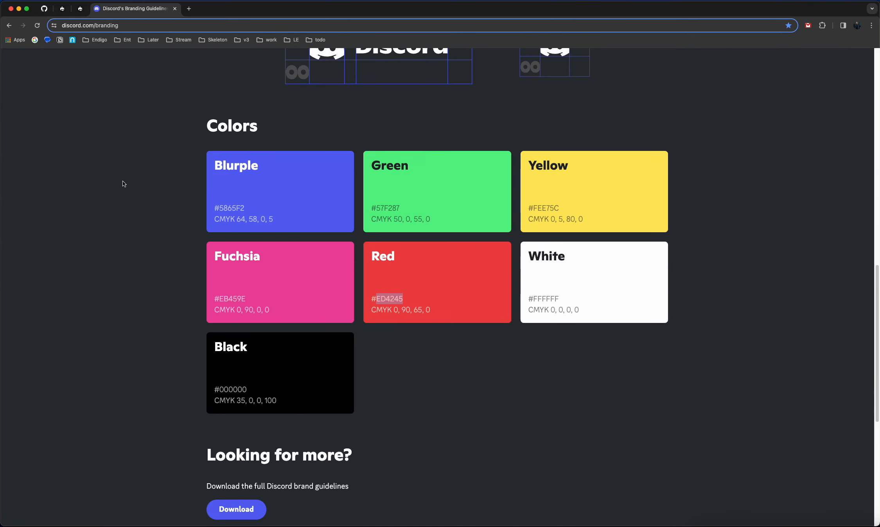
left_click(79, 12)
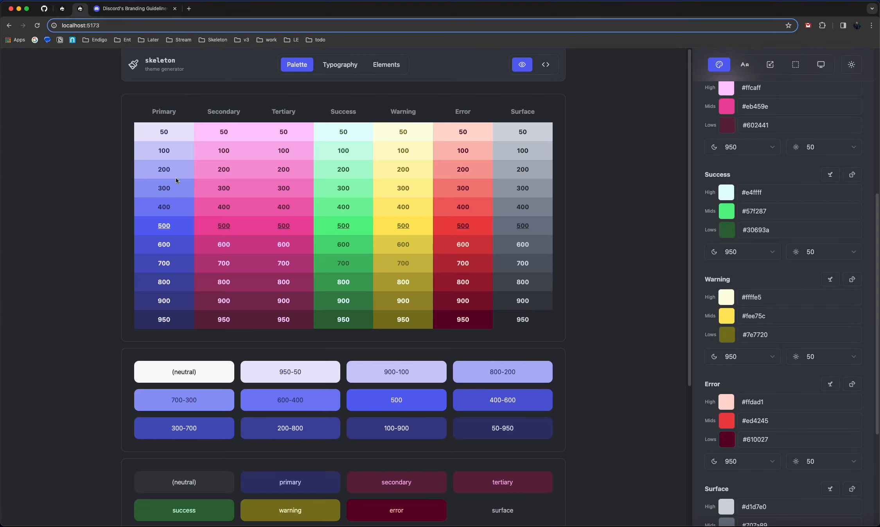
Preview the theme on the sample elements and lighten the Primary palette's low color to #404277.
left_click(391, 65)
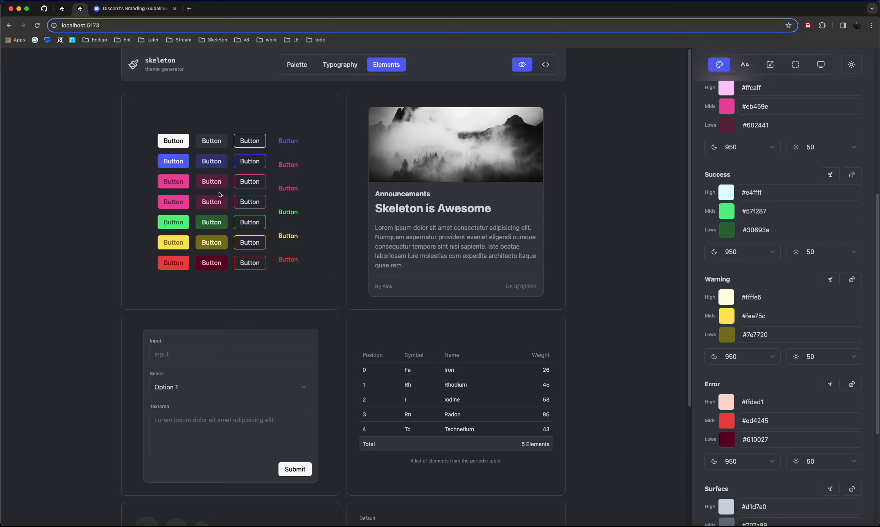
scroll(745, 223, "up", 5)
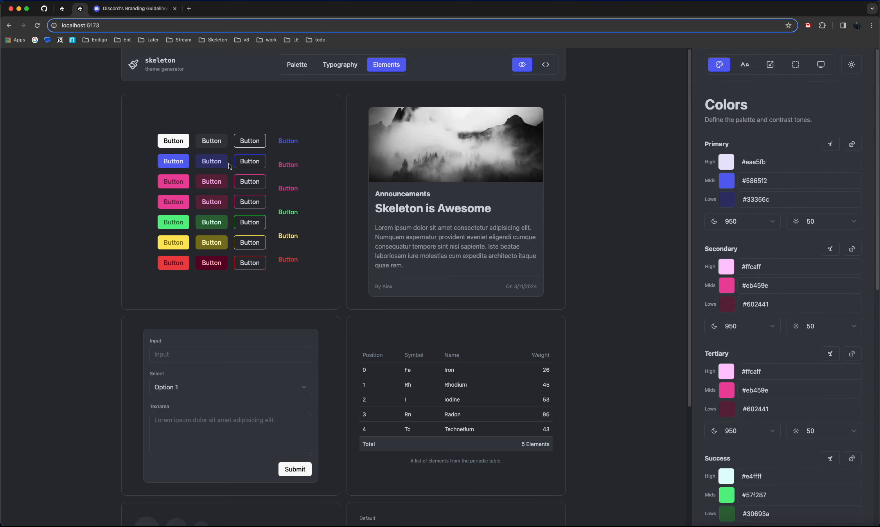
left_click(726, 199)
left_click_drag(765, 243, 761, 237)
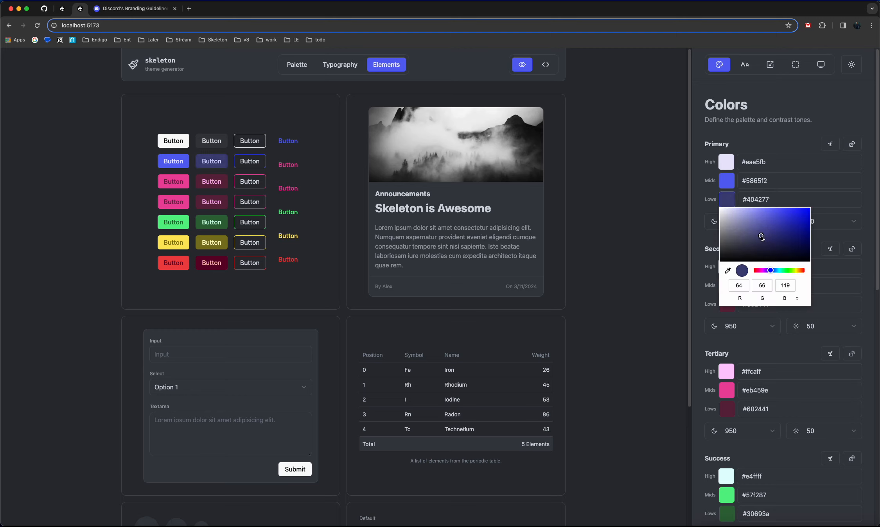
left_click(644, 212)
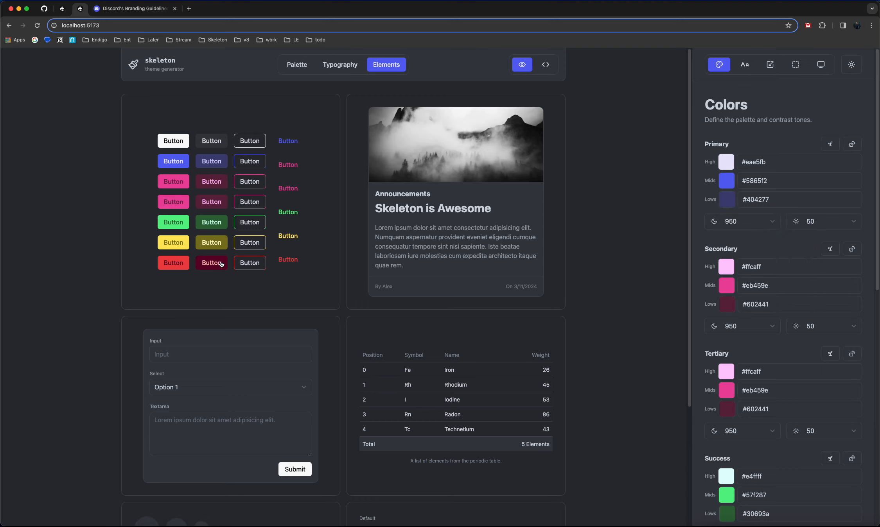
Shift the hue of the Error palette's low color back to pure red, #610000.
scroll(756, 308, "down", 10)
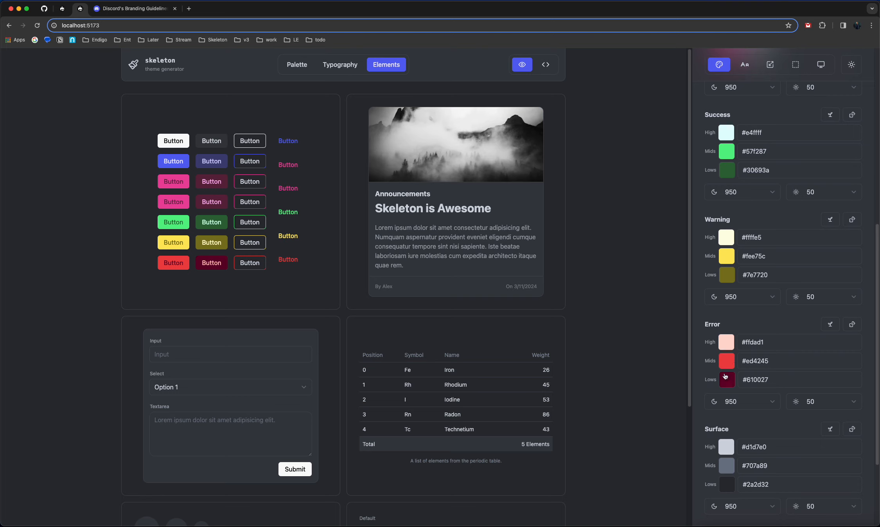
left_click(732, 384)
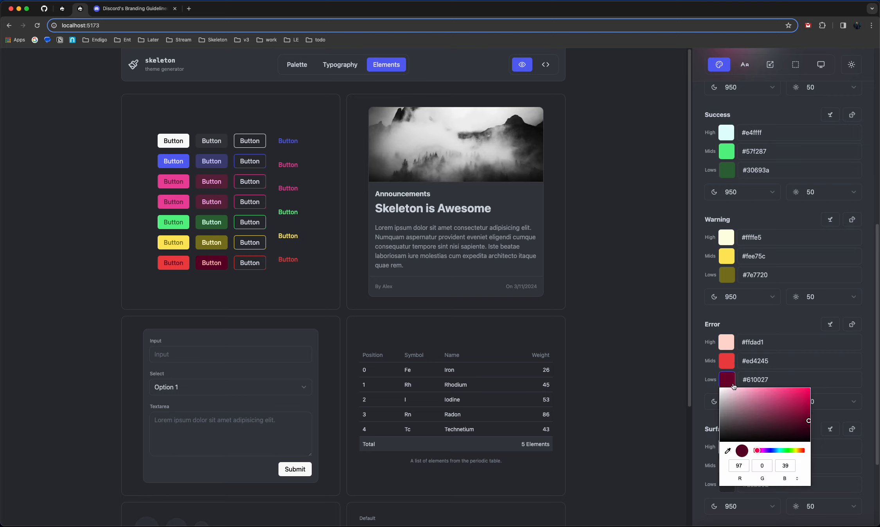
left_click(754, 452)
left_click(558, 299)
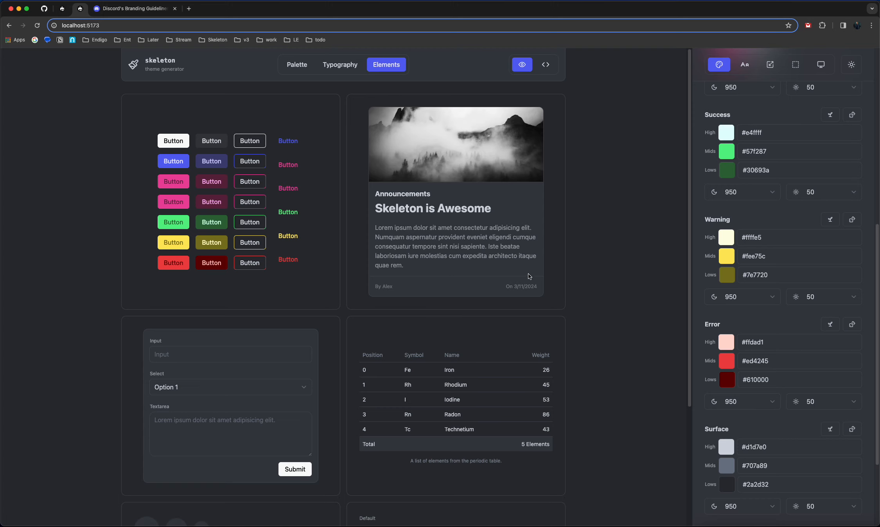
Review the remaining element previews and adjust the Surface palette's mid color to #6f7a8b.
scroll(610, 246, "down", 4)
scroll(610, 249, "up", 2)
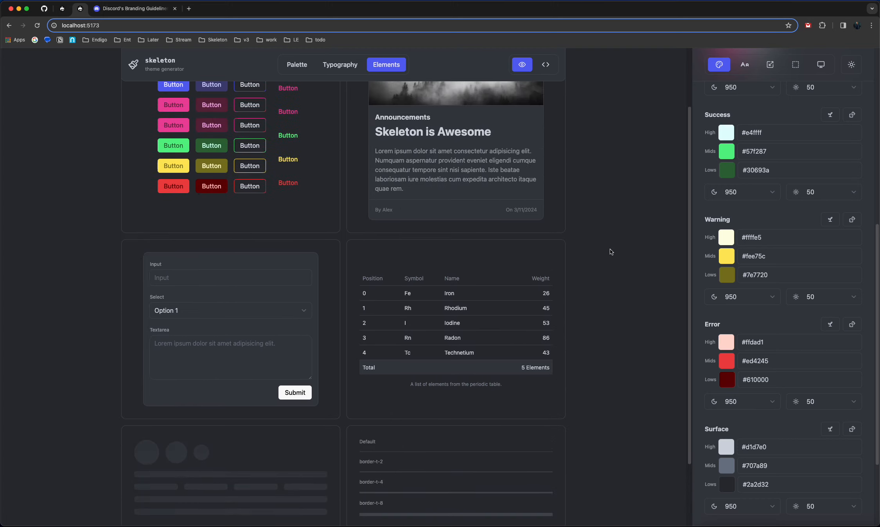
scroll(661, 308, "down", 1)
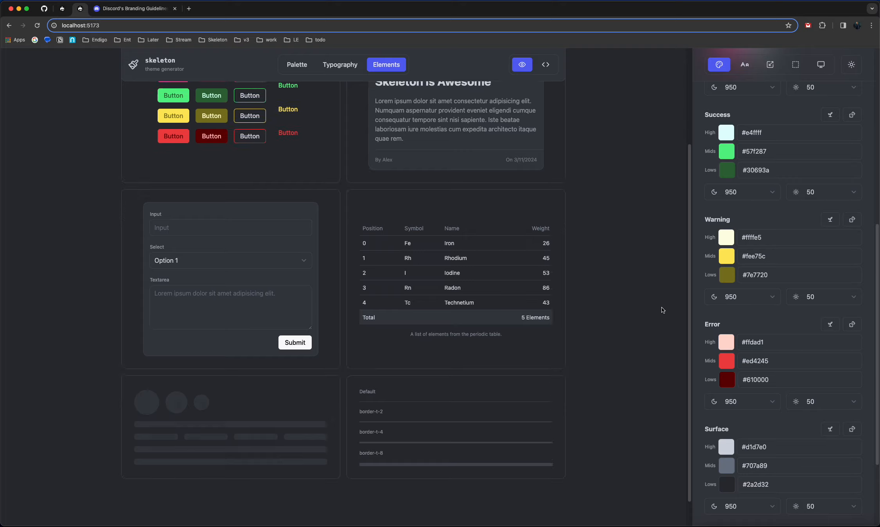
scroll(788, 339, "down", 2)
scroll(788, 338, "down", 1)
left_click(727, 385)
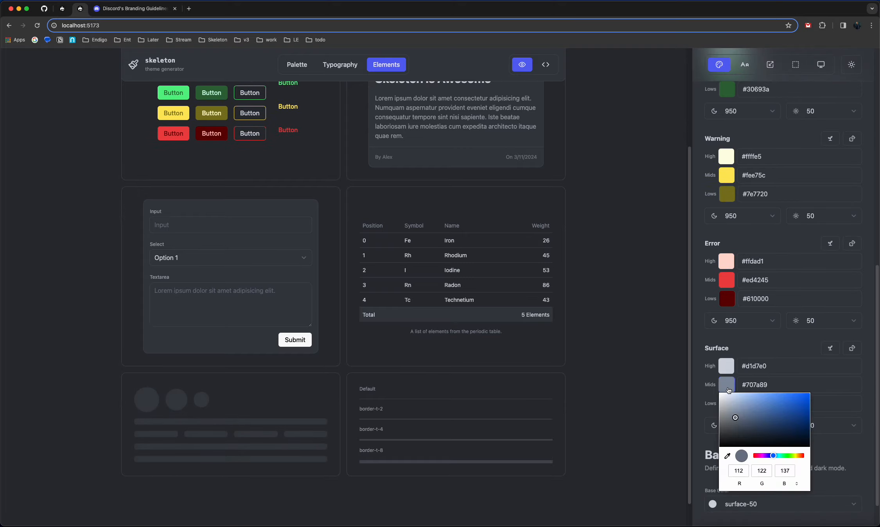
left_click(734, 421)
left_click_drag(735, 420, 737, 419)
left_click(617, 357)
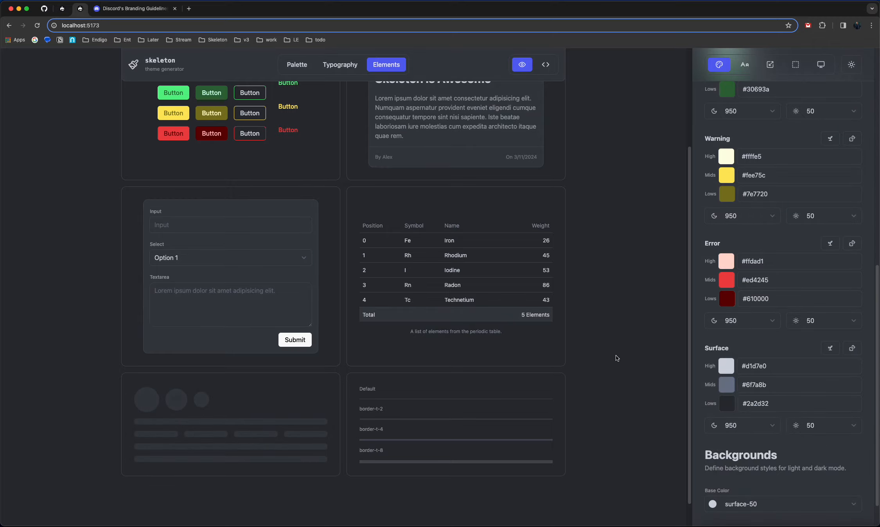
Switch the preview to light mode and set the base background color to White.
scroll(627, 347, "down", 1)
scroll(628, 344, "up", 3)
scroll(627, 345, "up", 1)
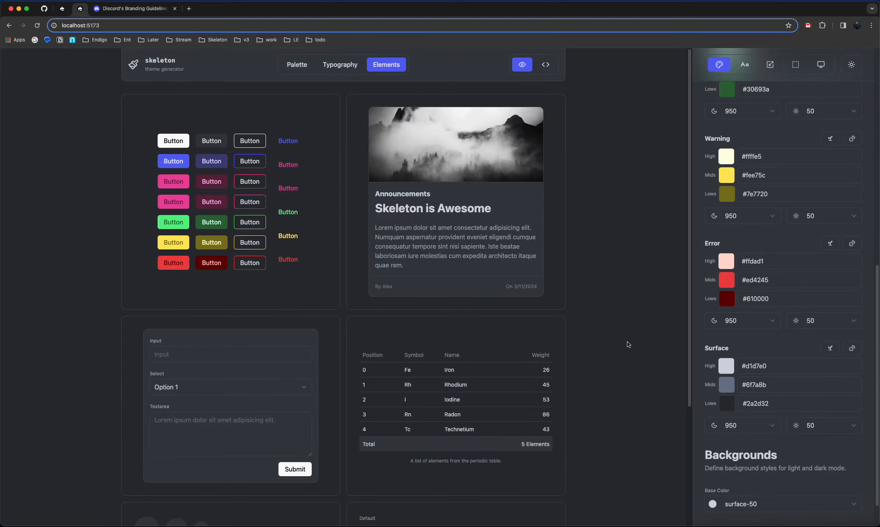
left_click(854, 64)
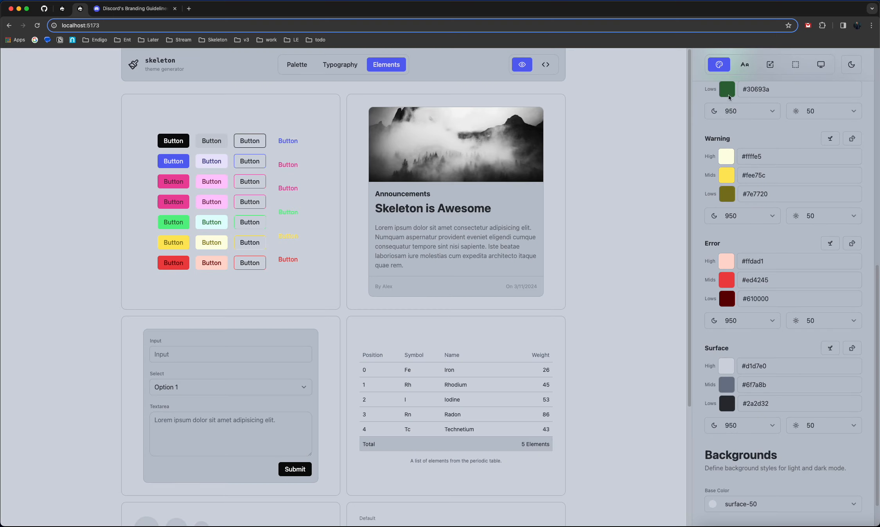
scroll(750, 219, "down", 2)
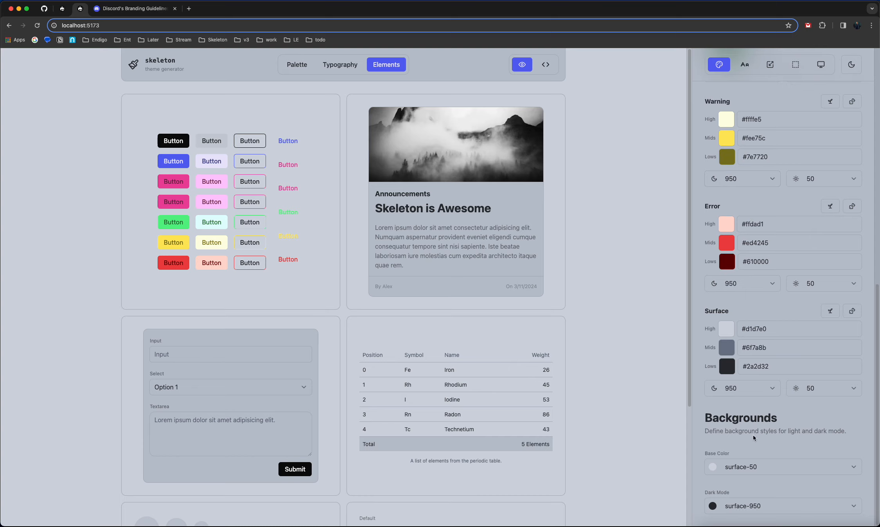
left_click(750, 468)
scroll(776, 363, "up", 10)
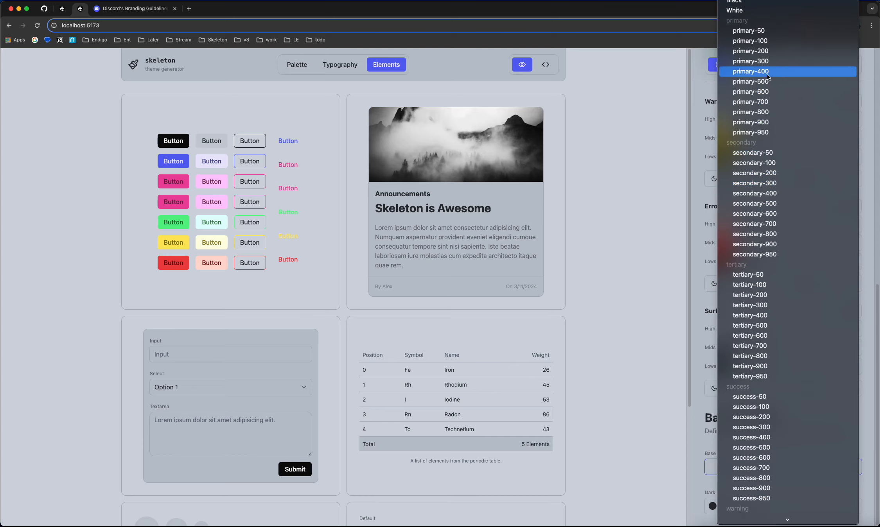
left_click(753, 11)
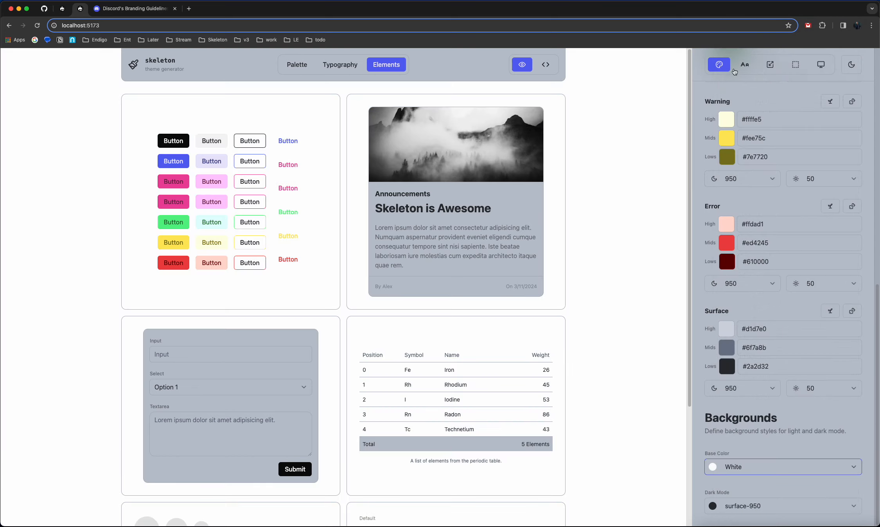
left_click(656, 226)
Lighten the Surface palette's mid color to #acb9cd.
left_click(727, 352)
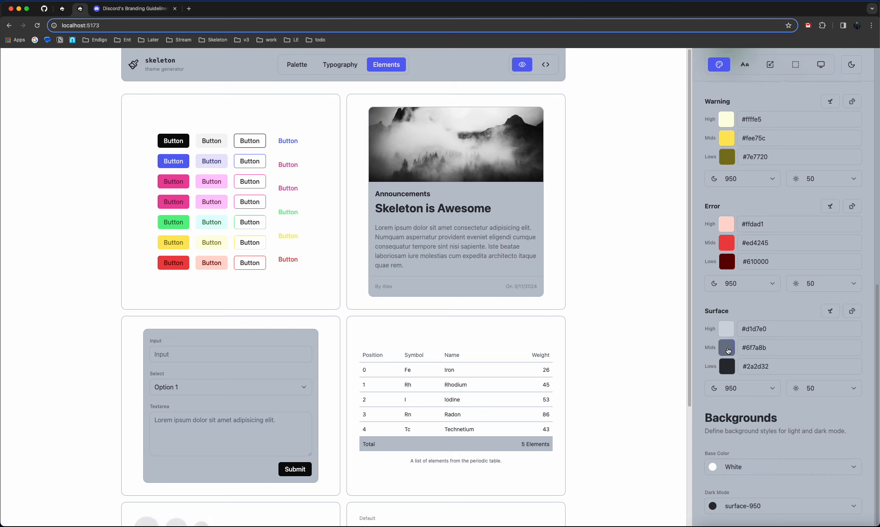
left_click_drag(737, 379, 734, 367)
left_click(598, 302)
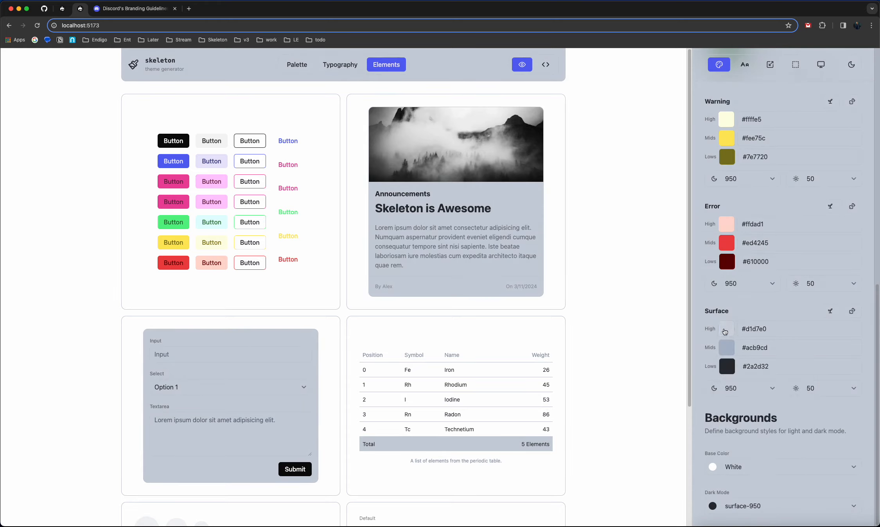
Lighten the Surface palette's high color to #ebf3ff.
left_click(727, 330)
left_click_drag(726, 343, 726, 340)
left_click(665, 359)
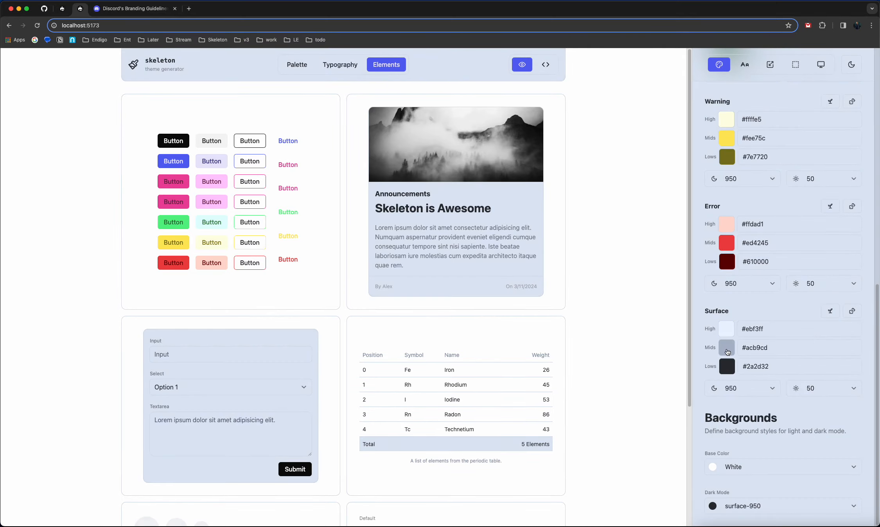
Darken the Surface palette's mid color to #9da8b9 and switch the preview to dark mode.
left_click(726, 350)
left_click(733, 369)
left_click_drag(733, 369, 734, 372)
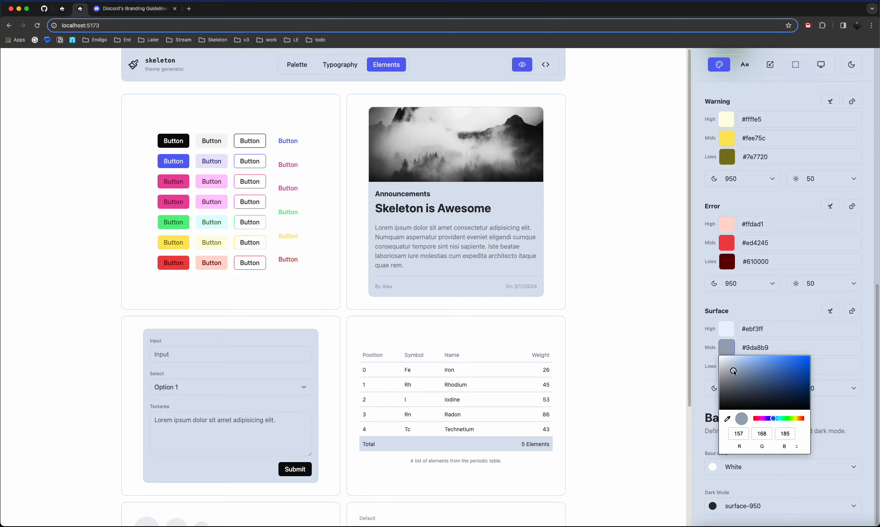
left_click(585, 337)
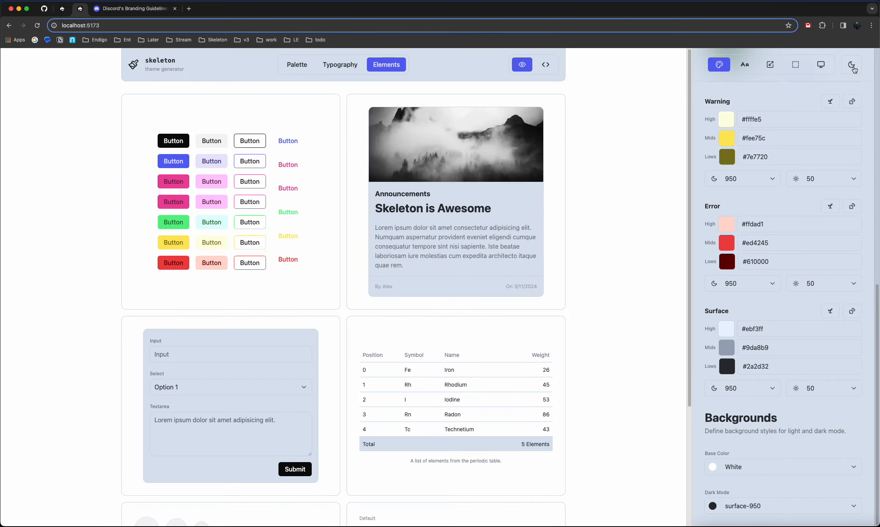
left_click(851, 68)
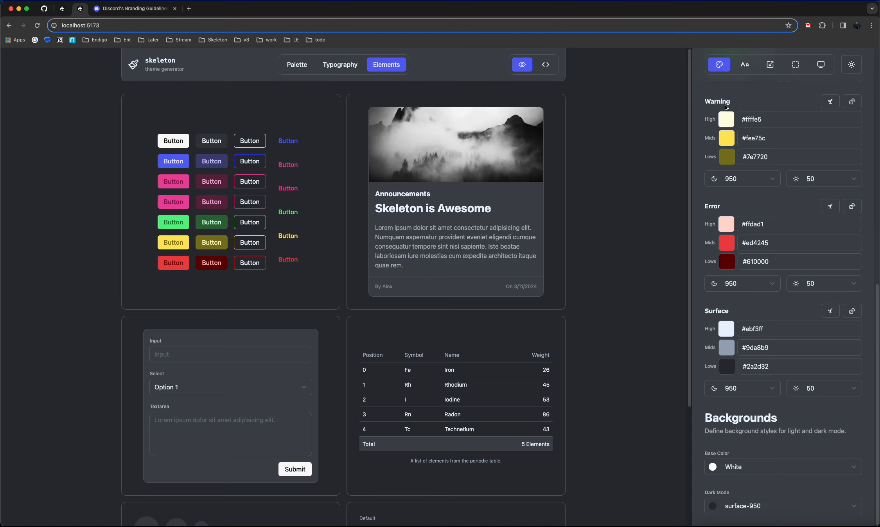
Compare the dark mode element previews with the backgrounds, logos and color swatches on Discord's branding page.
left_click(110, 8)
scroll(99, 148, "up", 6)
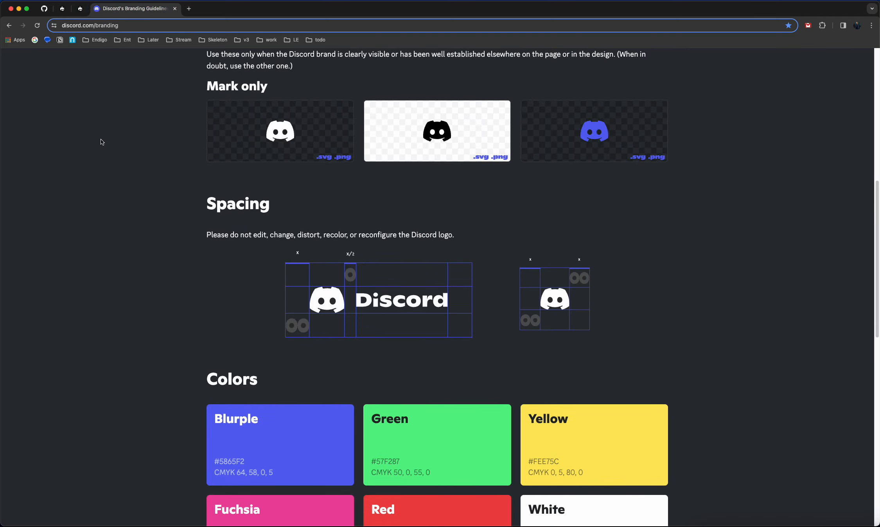
left_click(82, 8)
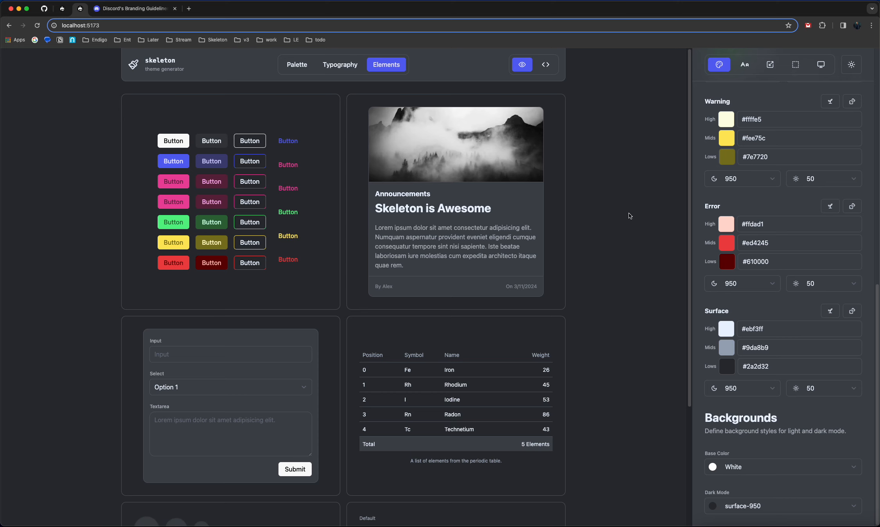
scroll(632, 214, "down", 3)
scroll(631, 215, "up", 3)
left_click(101, 10)
scroll(137, 223, "down", 10)
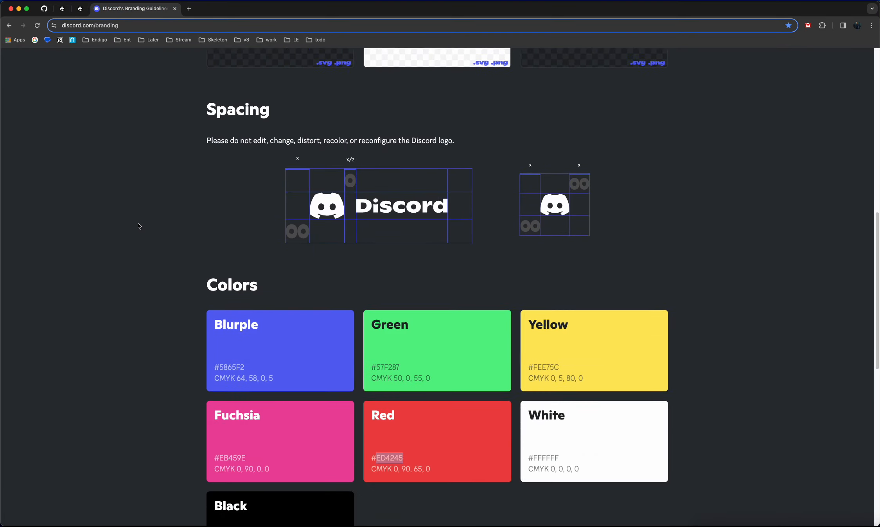
scroll(133, 226, "up", 20)
scroll(134, 227, "down", 4)
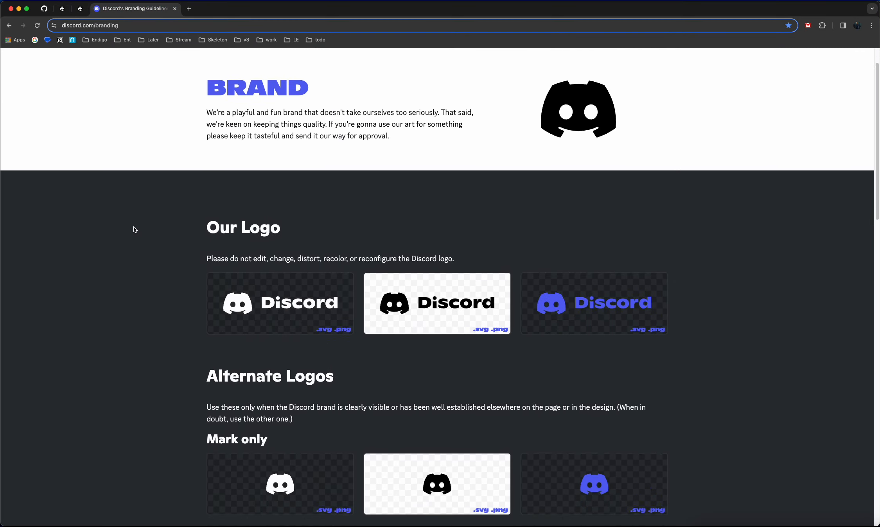
scroll(307, 250, "up", 5)
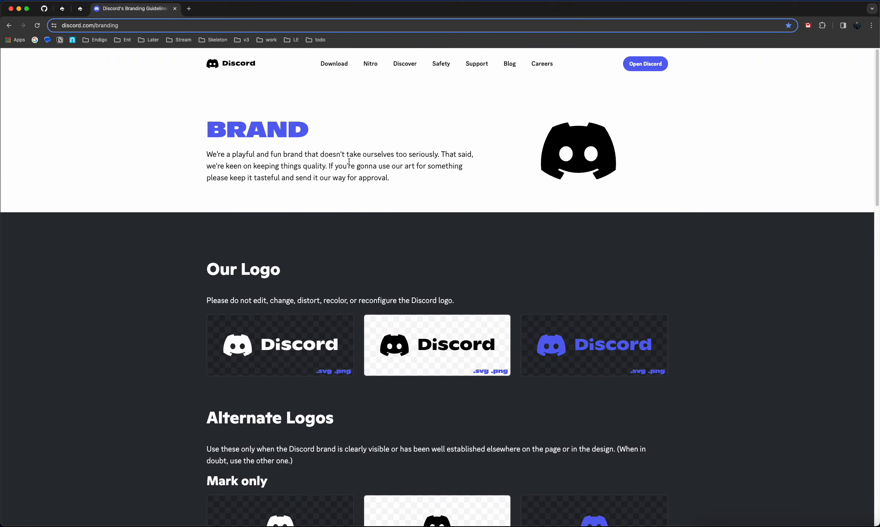
left_click(87, 7)
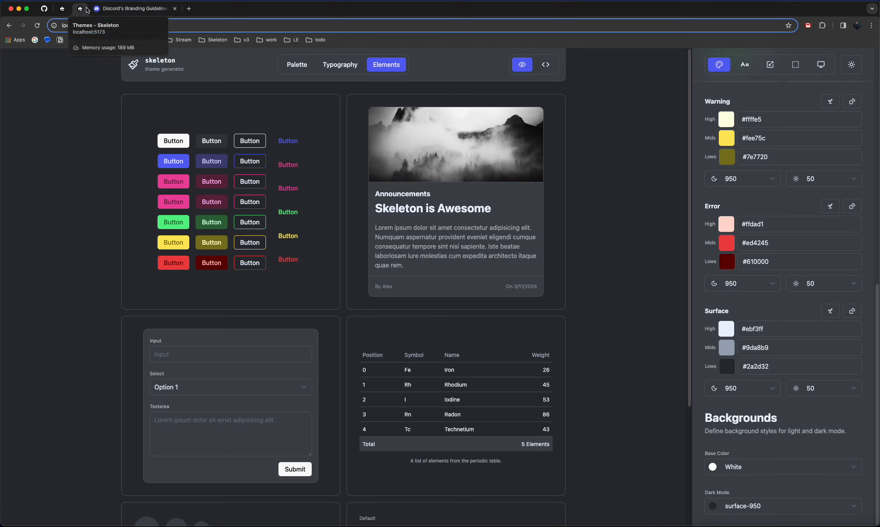
Show the typography preview and examine the heading lettering on Discord's branding page for comparison.
left_click(333, 66)
left_click(112, 9)
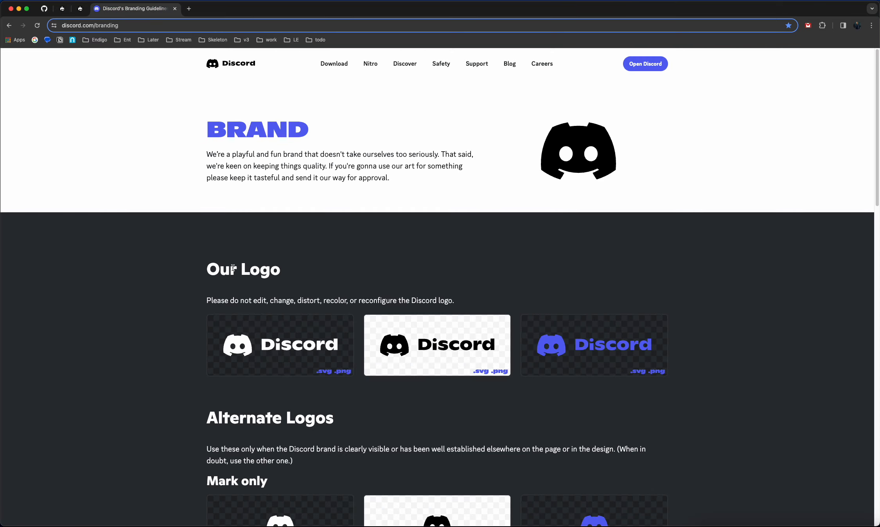
left_click_drag(207, 269, 281, 270)
left_click_drag(227, 129, 295, 129)
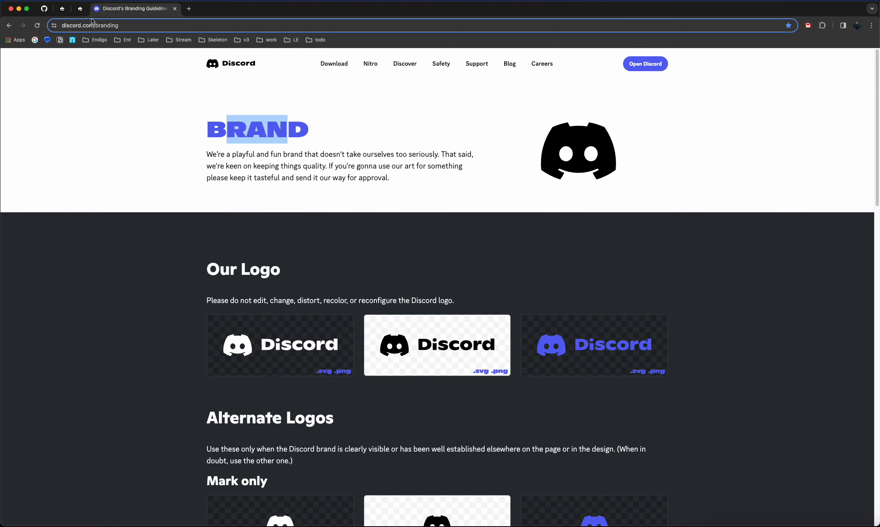
key("ctrl+shift+Tab")
scroll(739, 196, "up", 1)
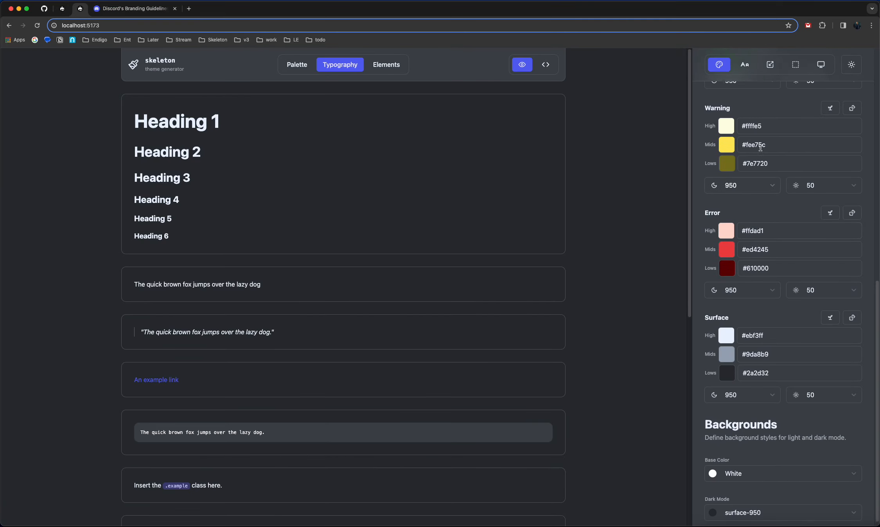
In the typography settings, try the transitional and oldstyle heading fonts, and settle on humanist as the headings font family.
left_click(745, 64)
scroll(757, 187, "up", 5)
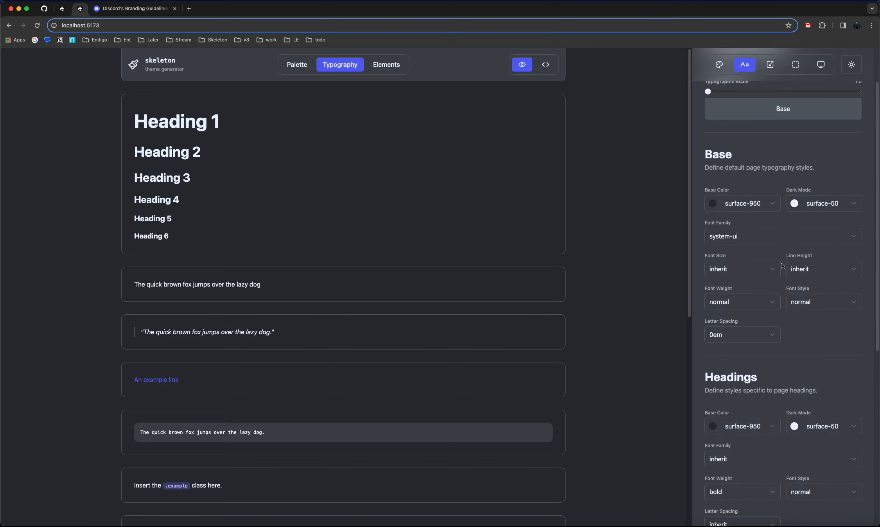
scroll(786, 305, "down", 1)
left_click(747, 414)
scroll(748, 415, "down", 3)
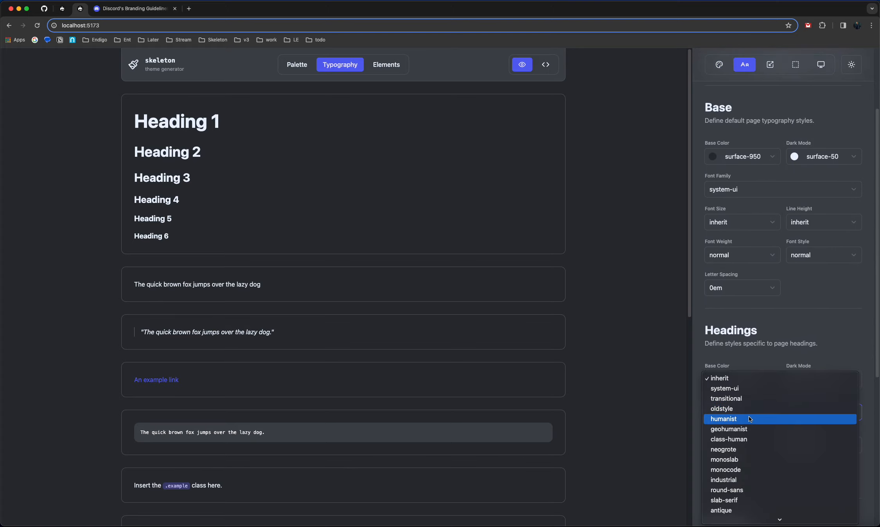
left_click(735, 399)
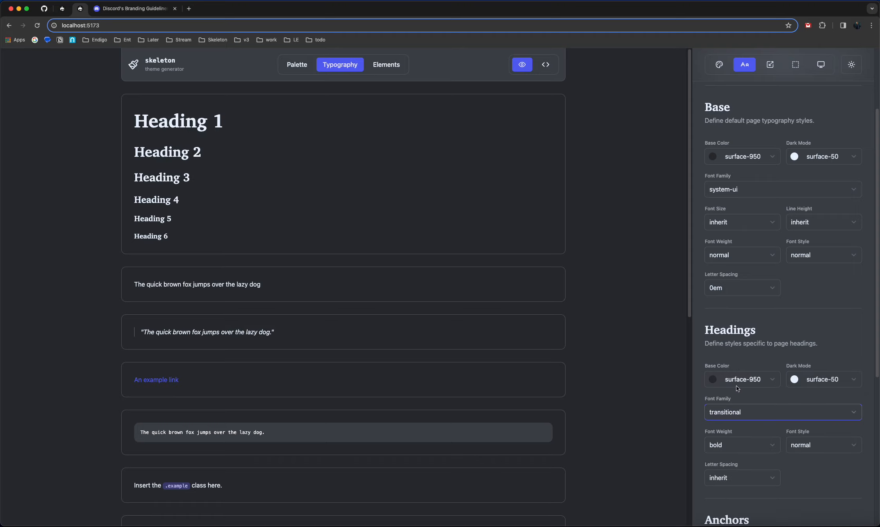
left_click(746, 409)
left_click(745, 418)
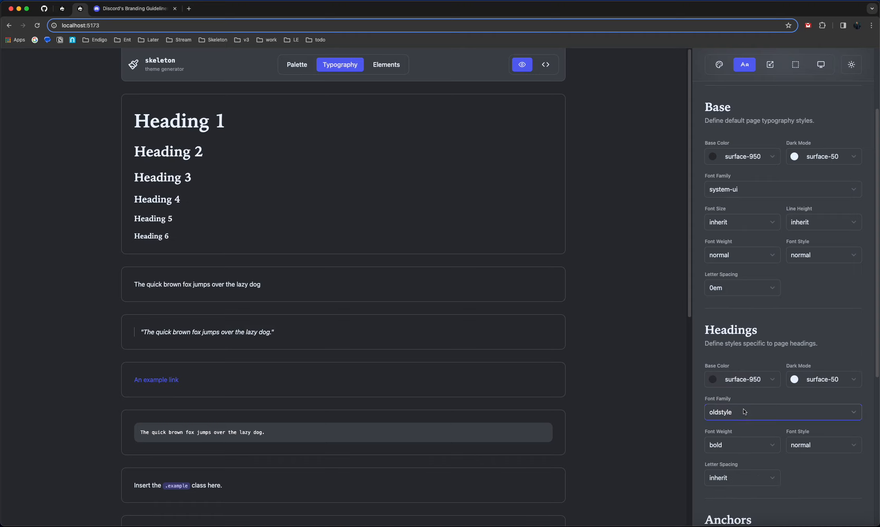
left_click(744, 414)
left_click(741, 425)
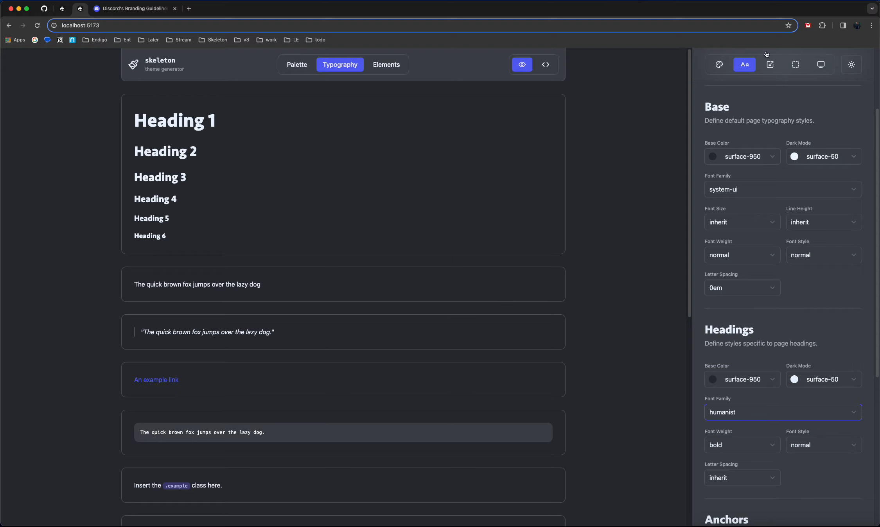
Set the typographic scale to 1.333 (Perfect Fourth).
scroll(802, 162, "up", 3)
left_click_drag(708, 150, 802, 160)
key("ctrl+Tab")
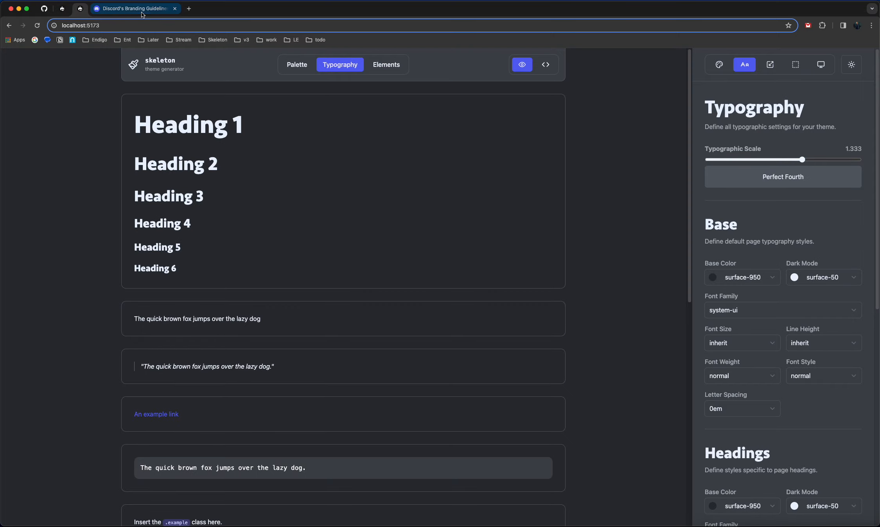
key("ctrl+shift+Tab")
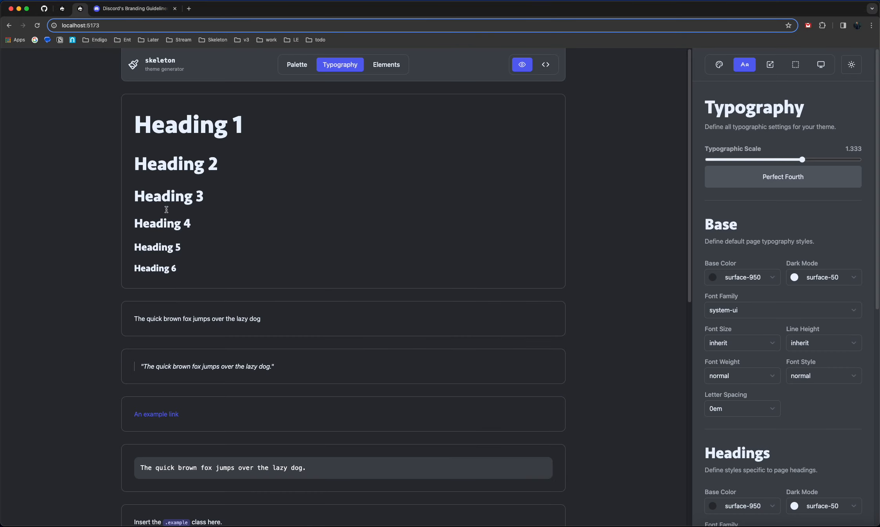
Examine the text and heading styles across Discord's branding page against the theme's typography settings.
scroll(751, 244, "down", 3)
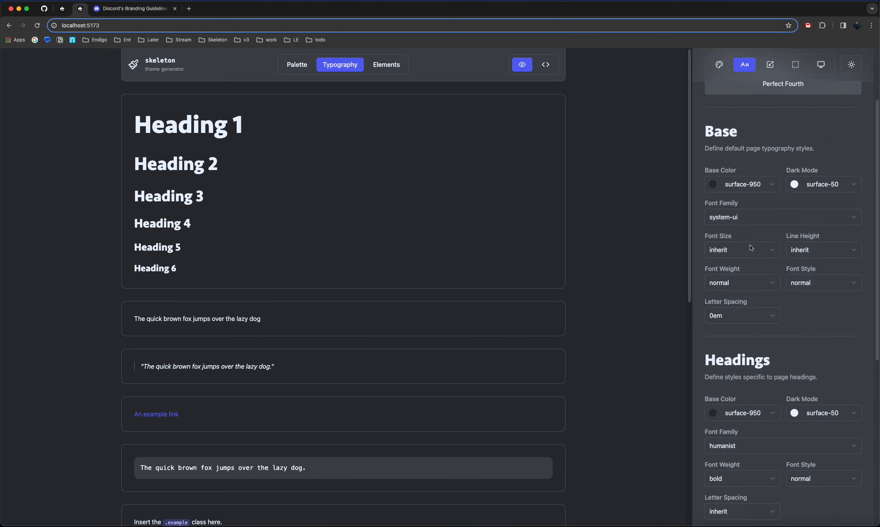
scroll(750, 245, "up", 3)
left_click(109, 11)
left_click(334, 188)
scroll(311, 206, "down", 15)
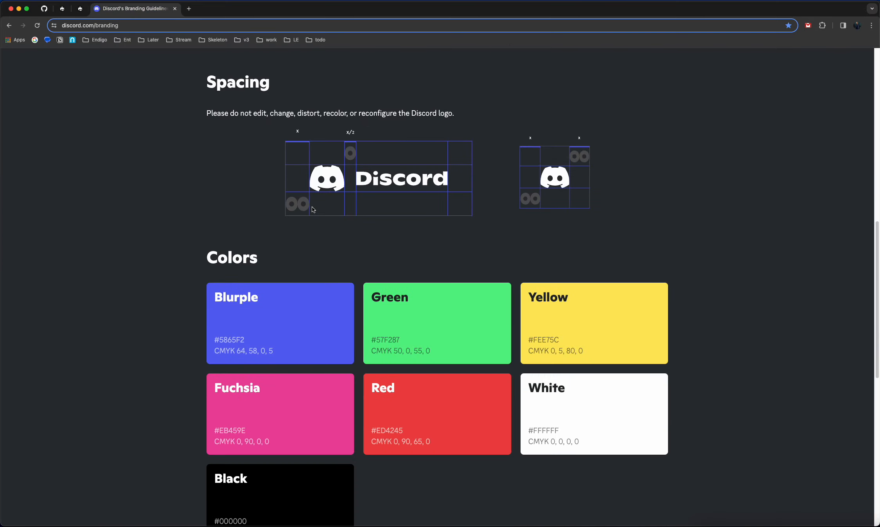
scroll(312, 209, "down", 10)
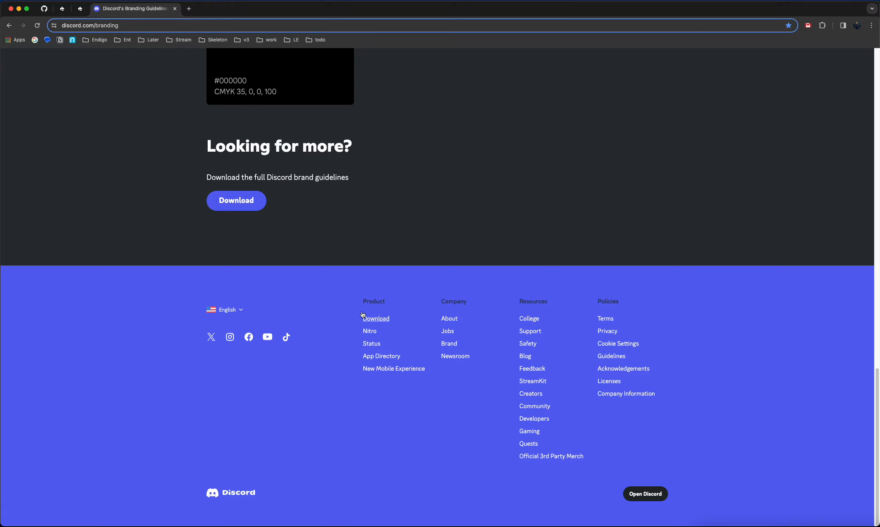
scroll(291, 243, "up", 20)
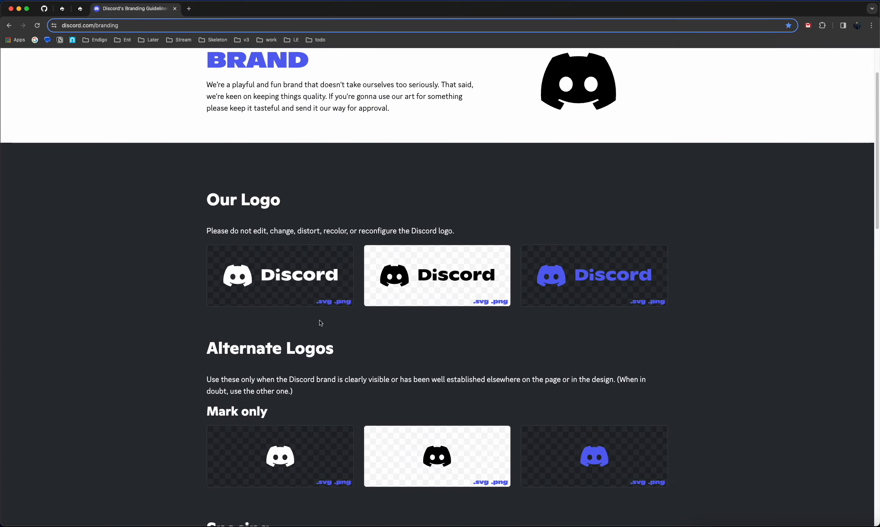
left_click(75, 6)
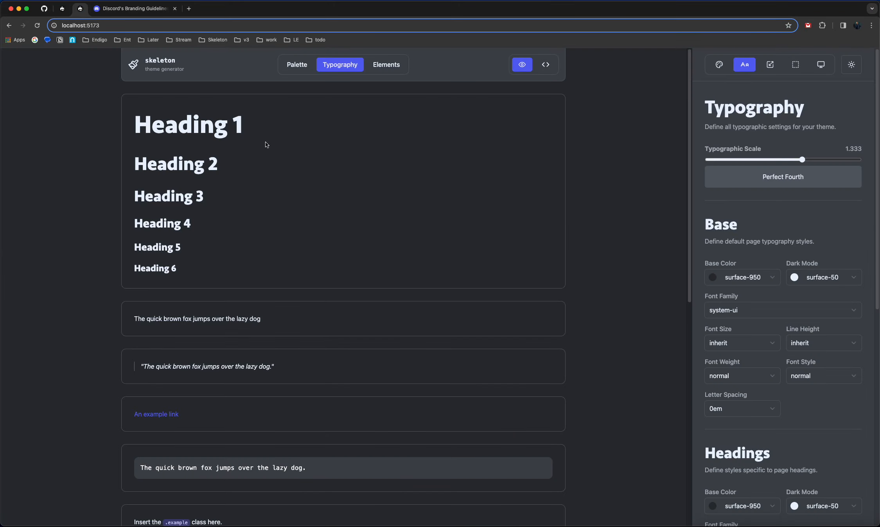
Set the anchors' dark mode color to primary-400 and check the link in light and dark mode.
scroll(779, 370, "down", 10)
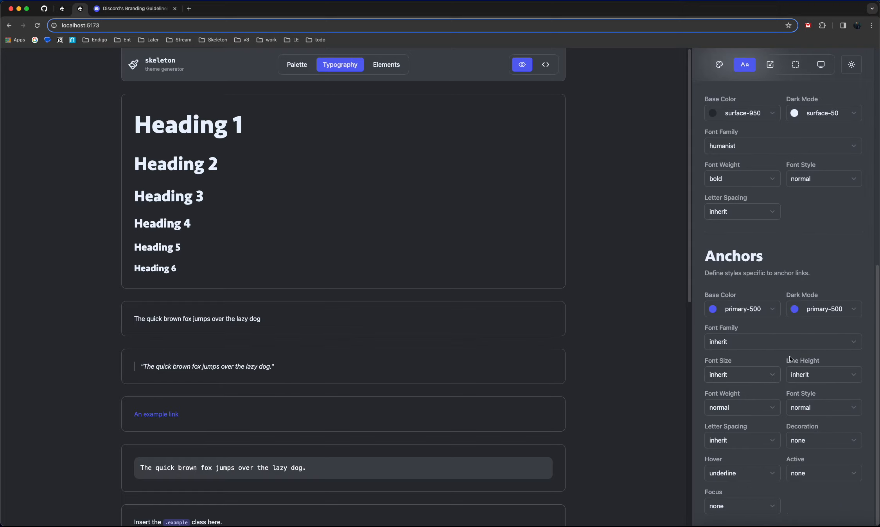
left_click(825, 310)
left_click(829, 302)
left_click(856, 72)
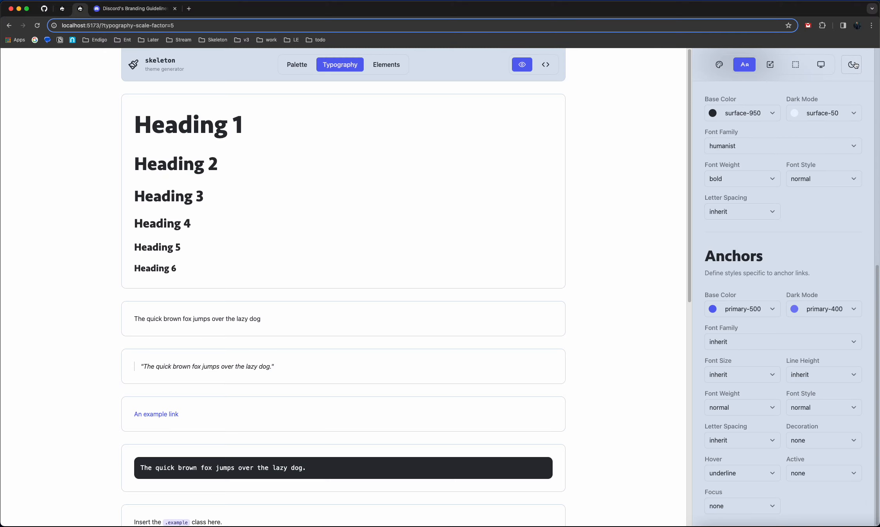
left_click(853, 63)
Review the full typography and elements previews in dark mode.
scroll(565, 258, "down", 10)
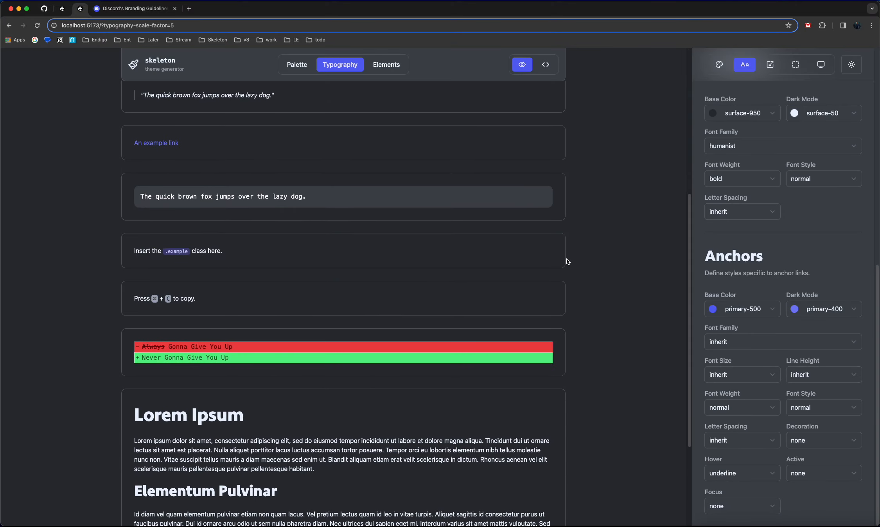
scroll(194, 325, "up", 10)
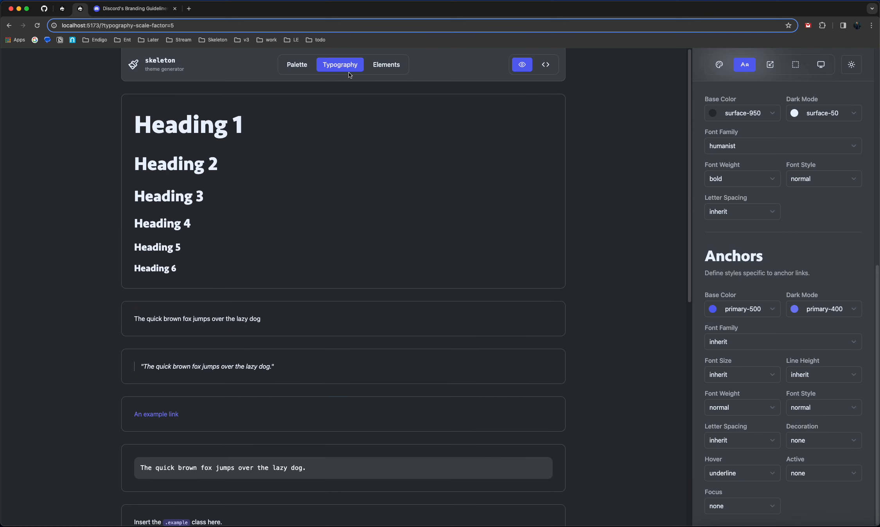
left_click(384, 66)
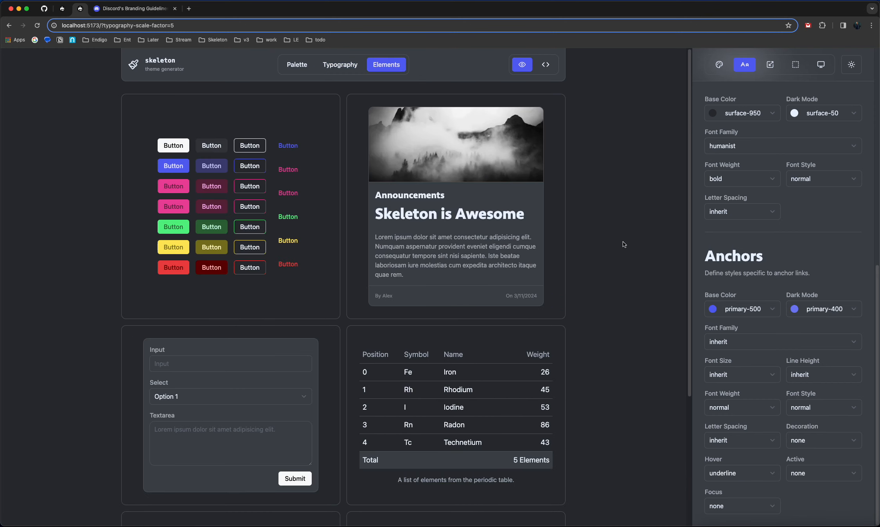
scroll(292, 377, "down", 3)
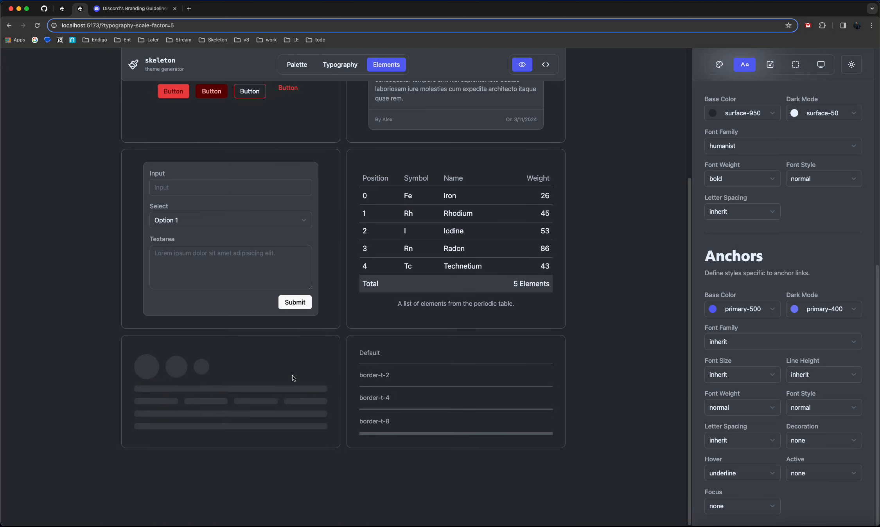
scroll(317, 325, "up", 3)
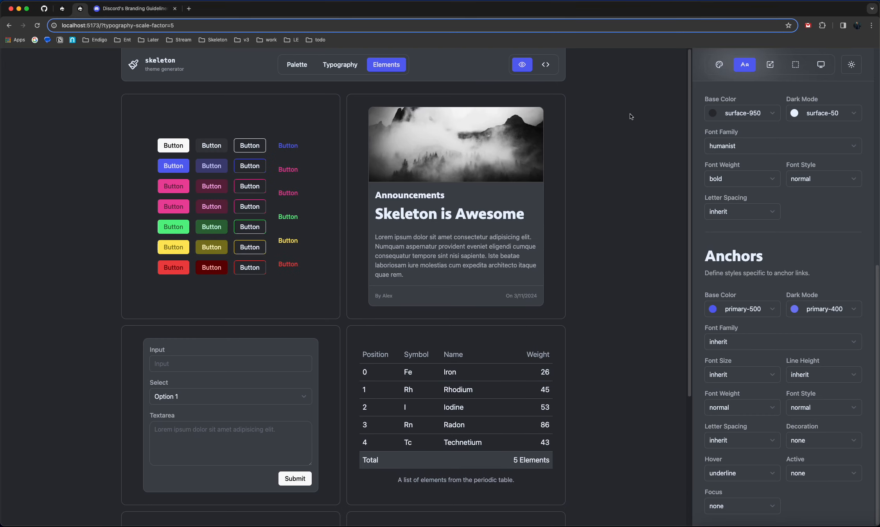
Open Discord's homepage from its branding page and examine the design of its sections, buttons and footer.
left_click(115, 9)
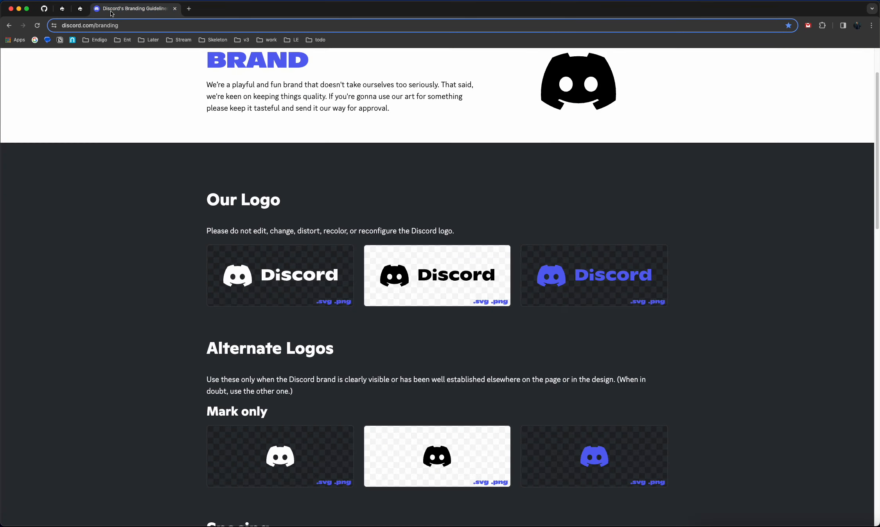
left_click(246, 55)
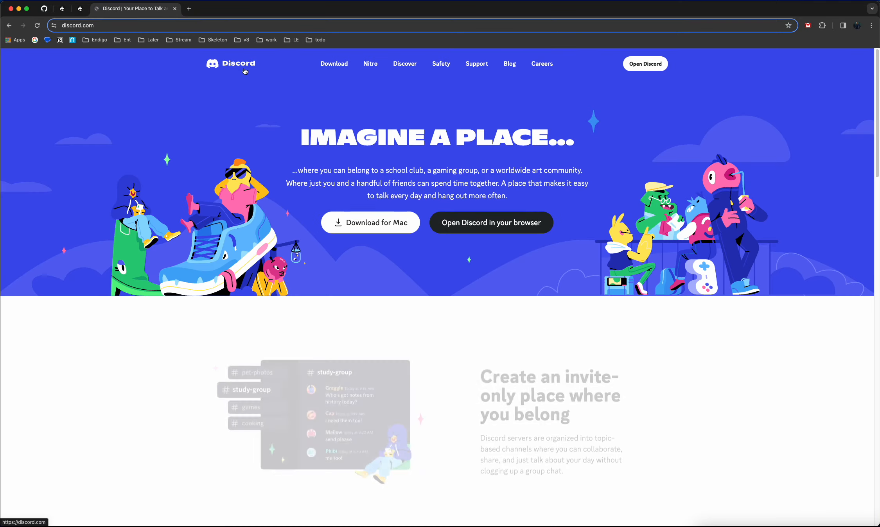
scroll(190, 233, "down", 3)
scroll(191, 233, "down", 10)
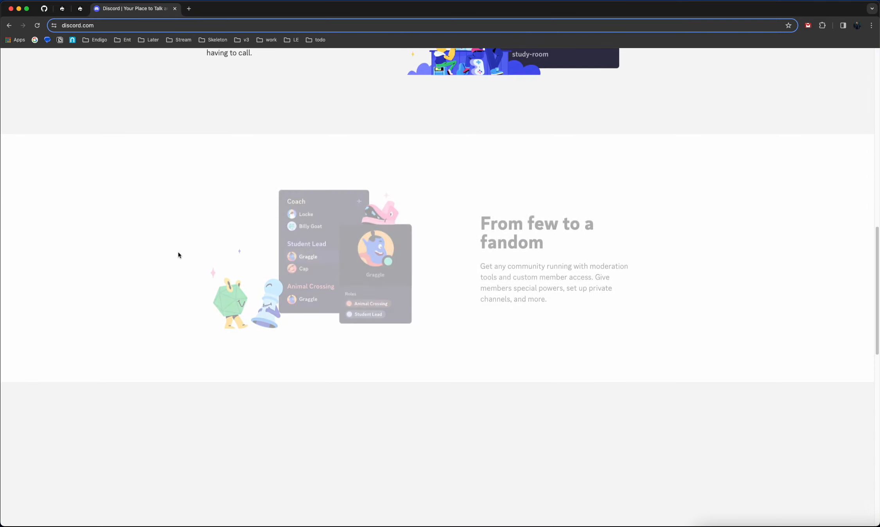
scroll(179, 254, "up", 5)
scroll(225, 356, "down", 15)
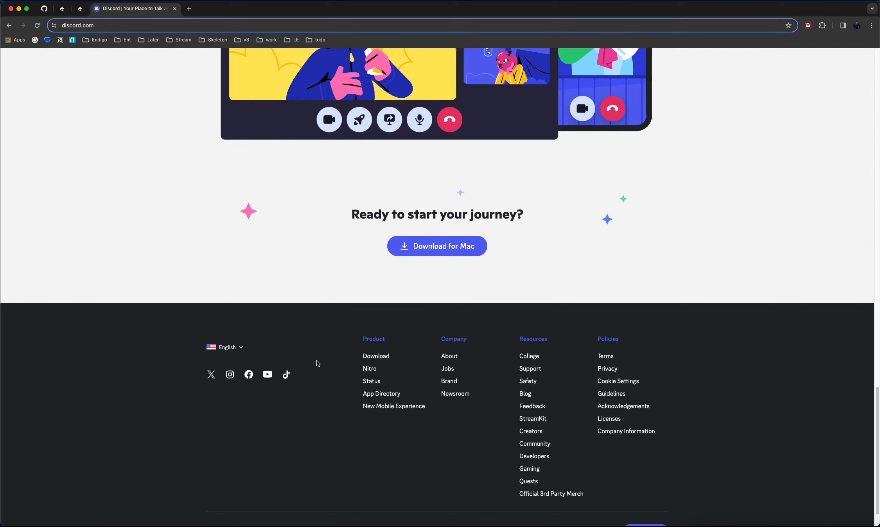
Return to the theme generator, move Discord's homepage into its own window, and set the Surface color's lows to #0e1012.
left_click(80, 9)
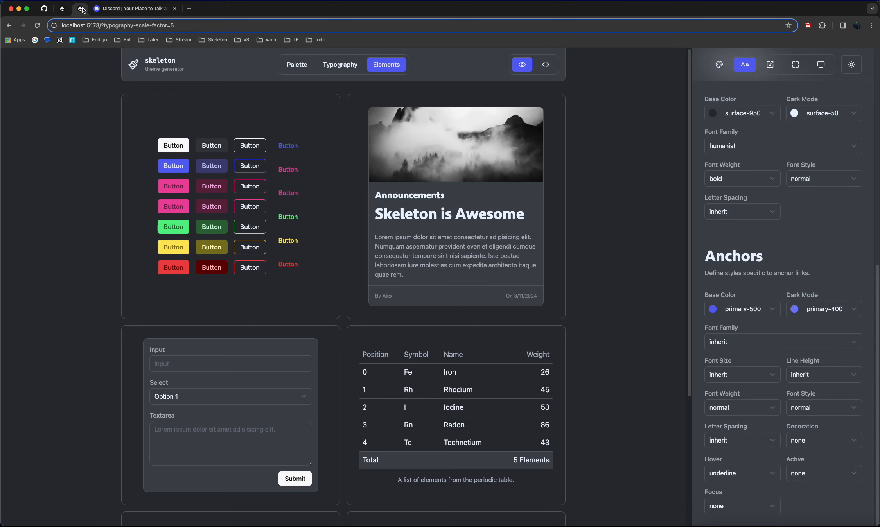
left_click(109, 10)
left_click_drag(93, 12, 876, 18)
left_click(722, 65)
scroll(784, 334, "down", 2)
left_click(737, 366)
left_click(740, 418)
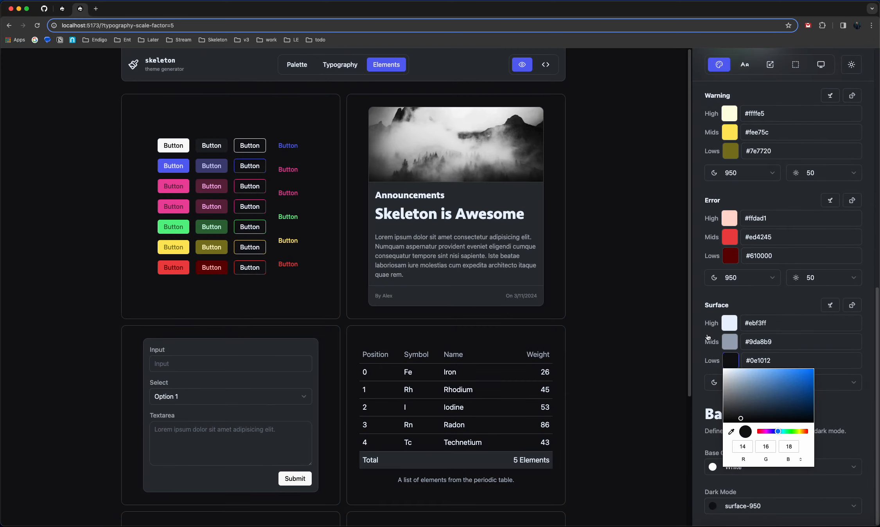
left_click(643, 346)
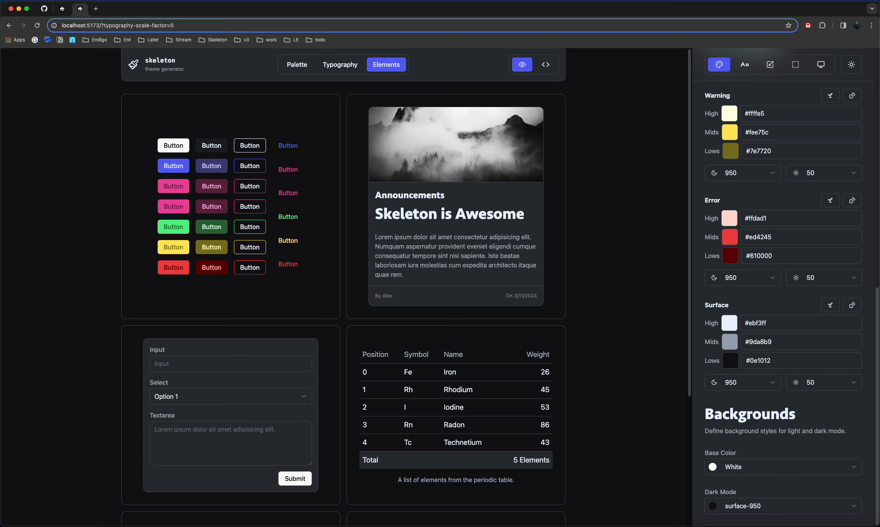
Check the surface tone against Discord's dark footer and set the Surface color's lows to #232629.
key("super+grave")
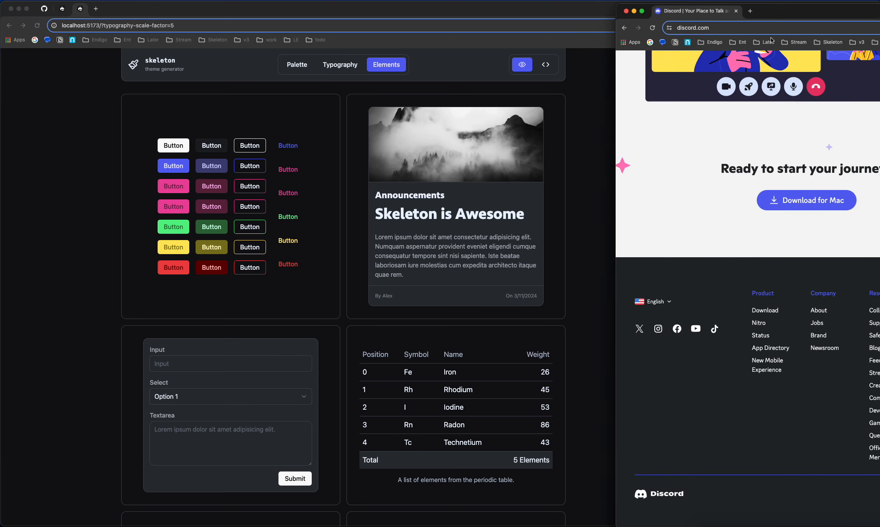
left_click_drag(765, 18, 879, 16)
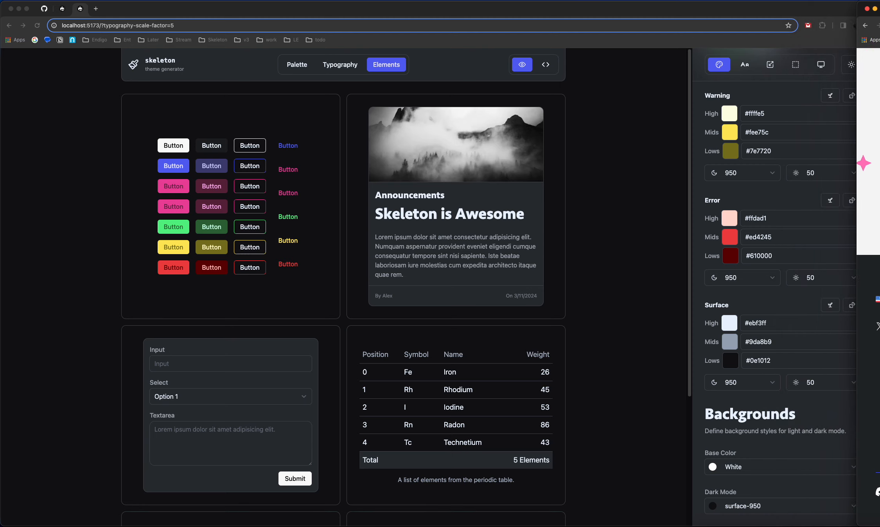
left_click(762, 350)
left_click(733, 358)
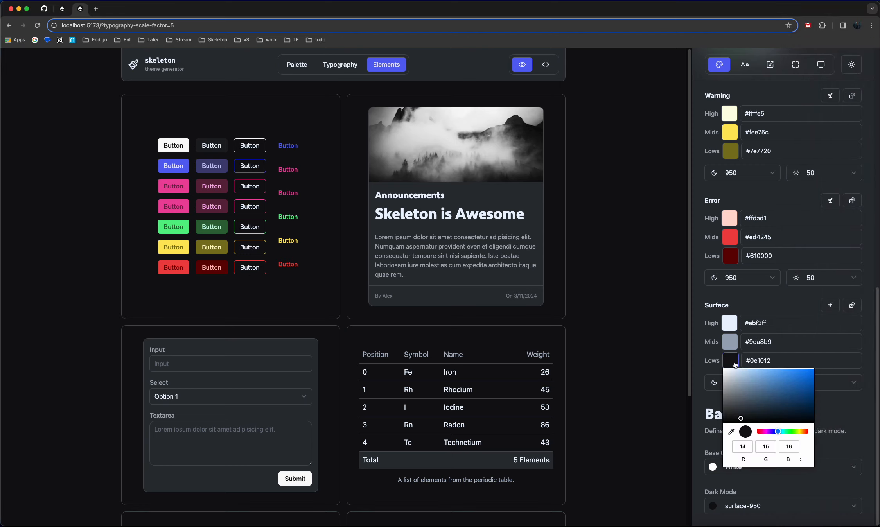
left_click(737, 414)
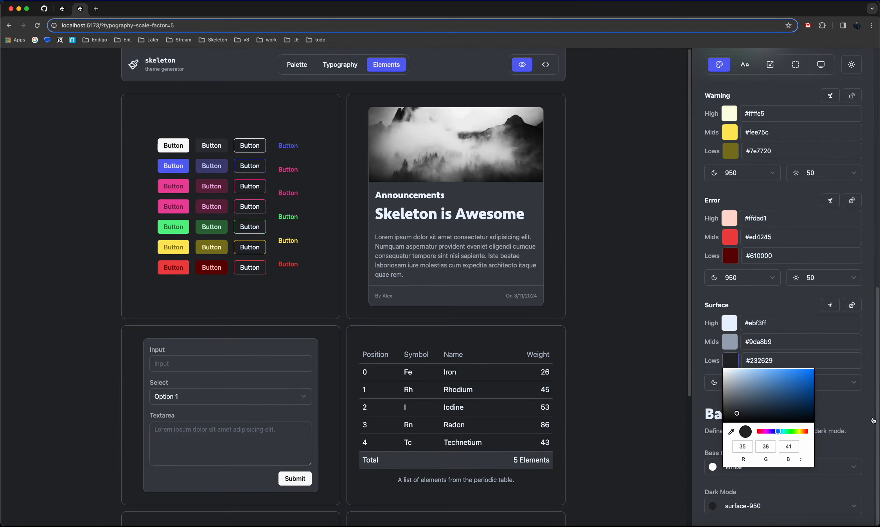
Bring Discord's homepage back into the main window as a tab and compare it with the dark mode elements preview.
key("super+grave")
key("ctrl+alt+Return")
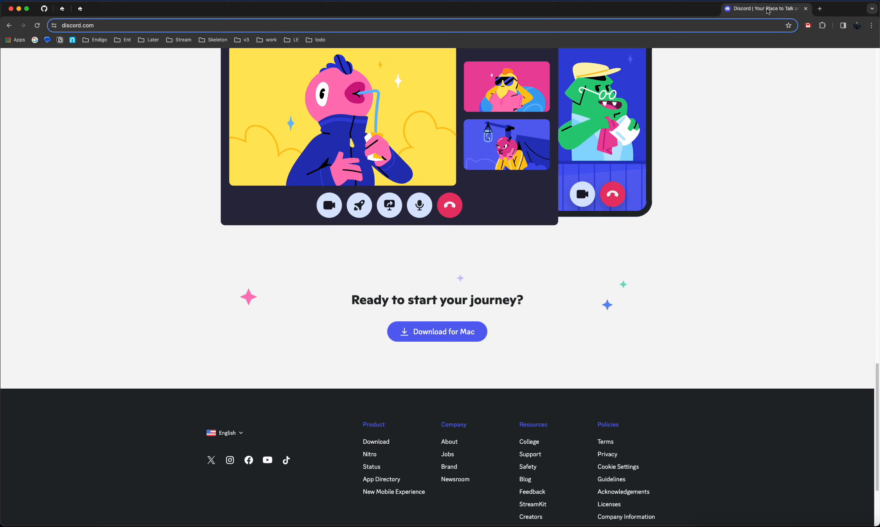
left_click(81, 9)
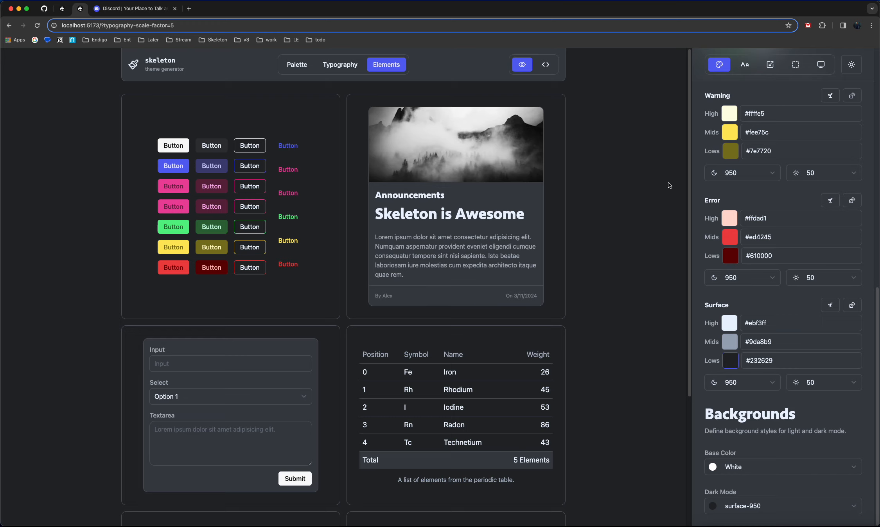
scroll(642, 237, "up", 5)
left_click(104, 12)
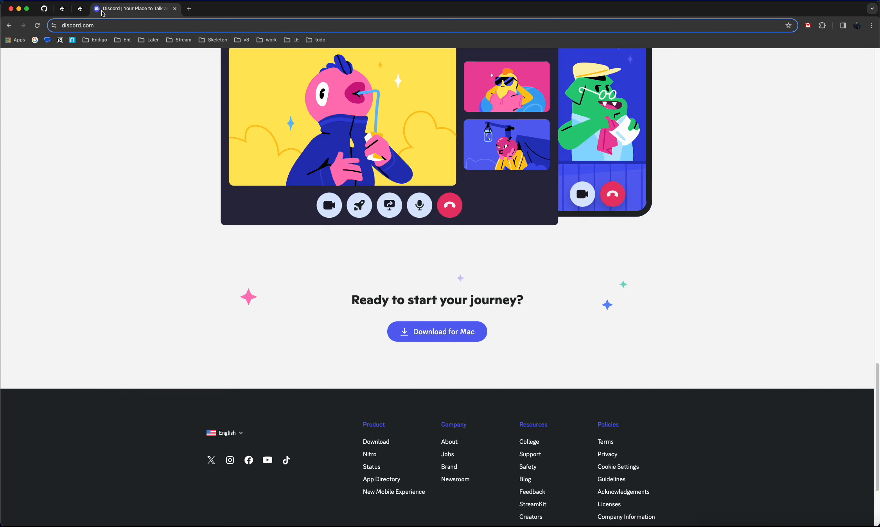
left_click(81, 11)
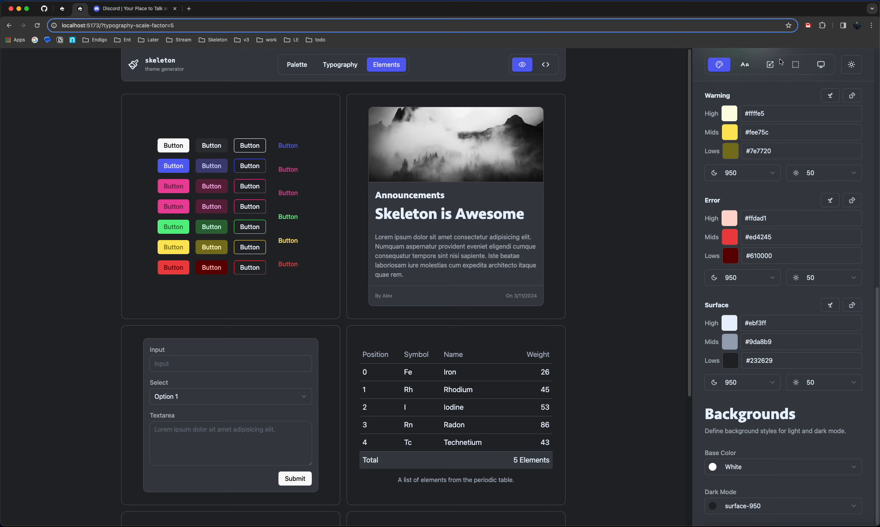
Show the generated theme code and name the theme "discord".
scroll(734, 250, "up", 10)
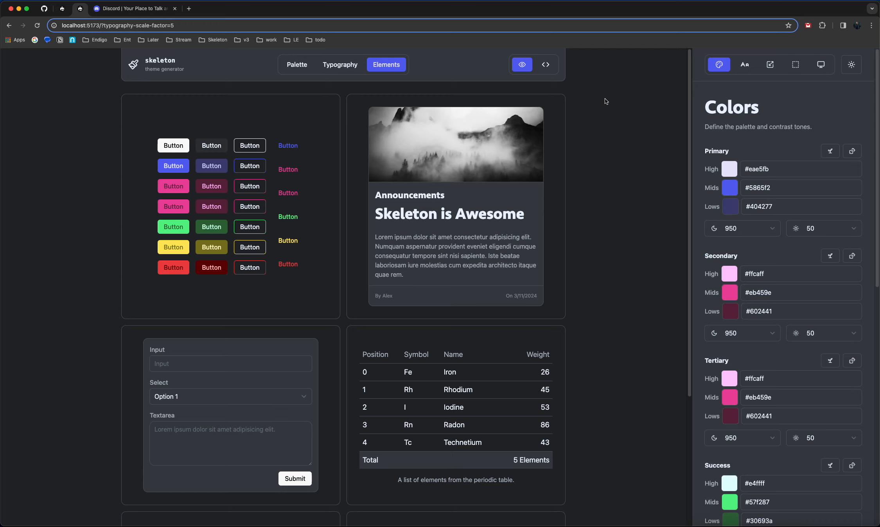
left_click(545, 71)
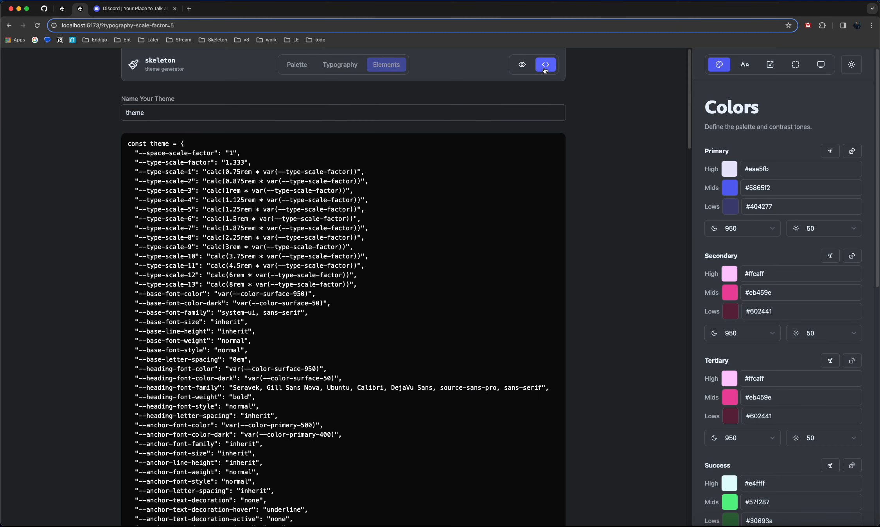
double_click(219, 114)
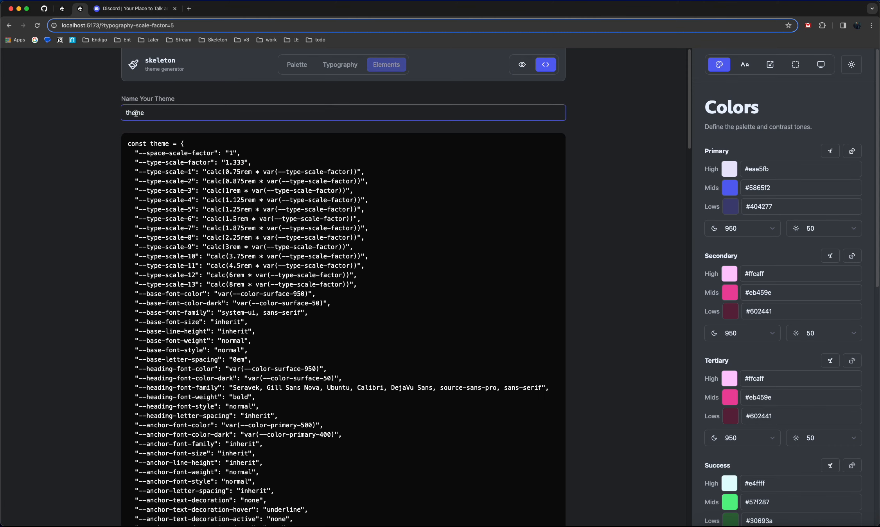
type("discord")
left_click(70, 182)
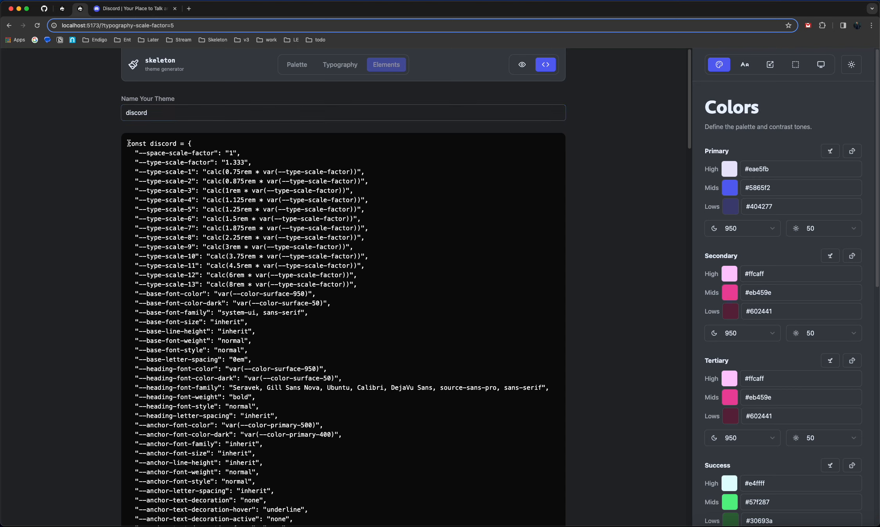
Examine the generated discord theme object from its opening declaration through to its closing brace.
left_click_drag(129, 143, 245, 219)
scroll(245, 219, "down", 10)
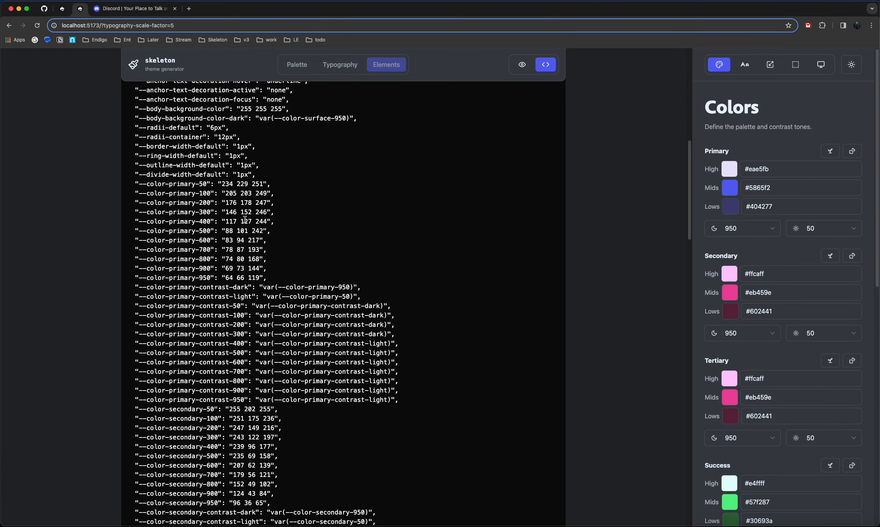
scroll(245, 219, "down", 20)
scroll(244, 219, "down", 3)
triple_click(226, 442)
left_click(225, 441)
scroll(247, 360, "up", 15)
scroll(249, 353, "up", 20)
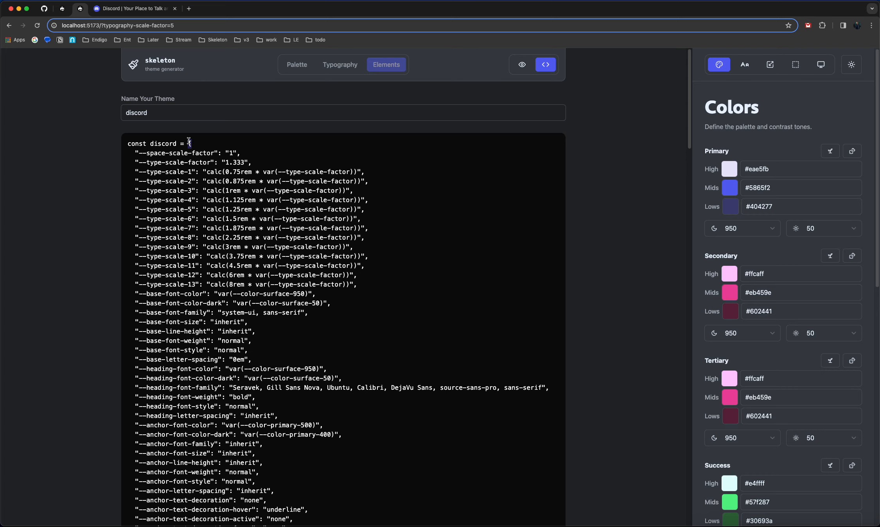
left_click_drag(188, 144, 193, 146)
scroll(210, 246, "down", 20)
scroll(208, 248, "up", 20)
Review the theme code's spacing, base font, heading, anchor, radii and border width properties.
left_click_drag(165, 153, 274, 158)
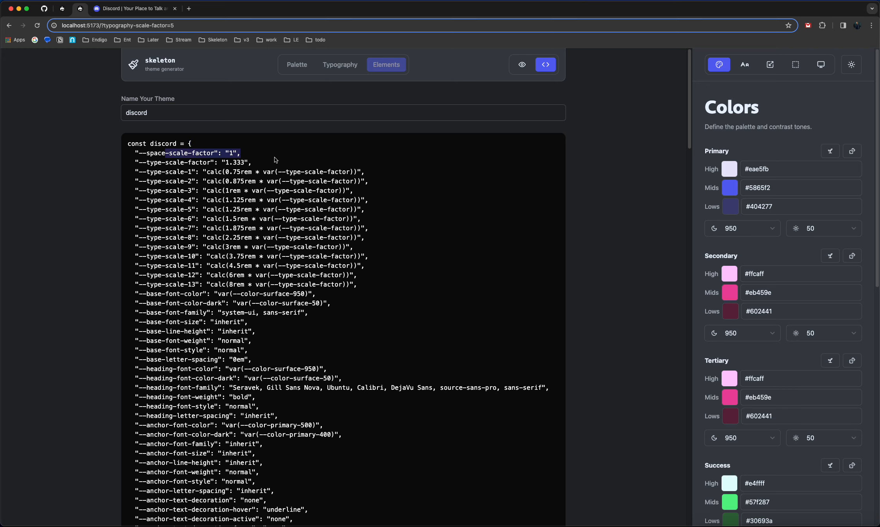
left_click_drag(202, 300, 272, 356)
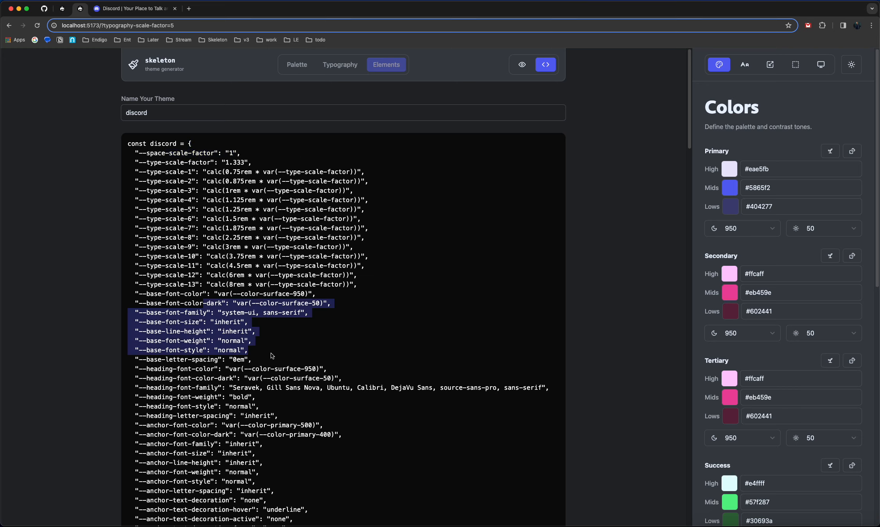
scroll(180, 382, "down", 5)
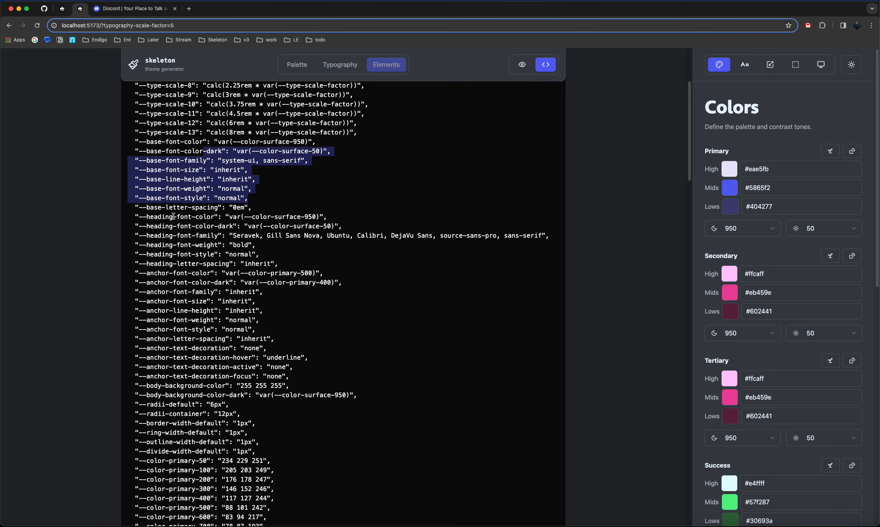
left_click_drag(173, 216, 258, 276)
left_click(215, 294)
left_click_drag(207, 302, 263, 348)
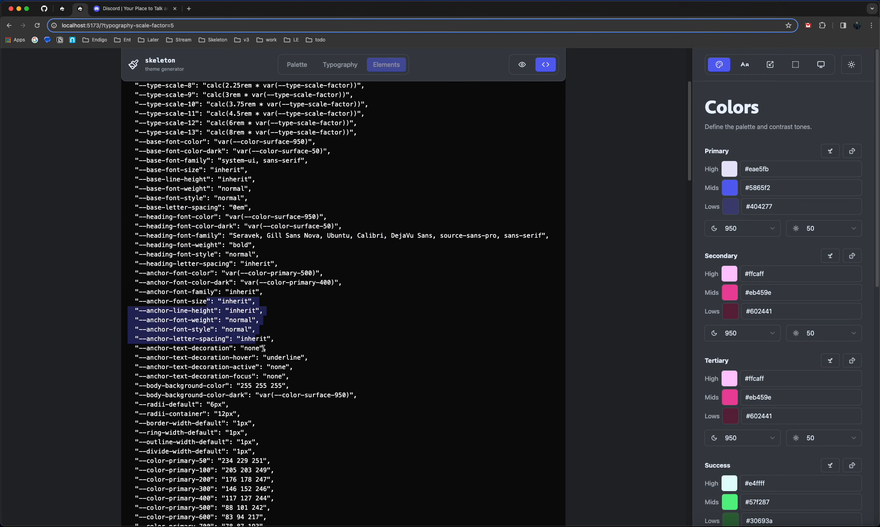
scroll(251, 293, "down", 5)
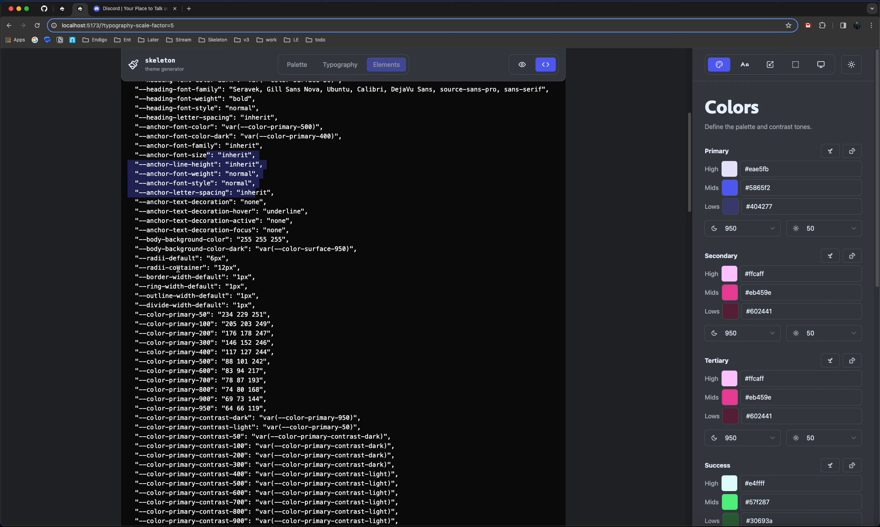
left_click_drag(162, 259, 243, 266)
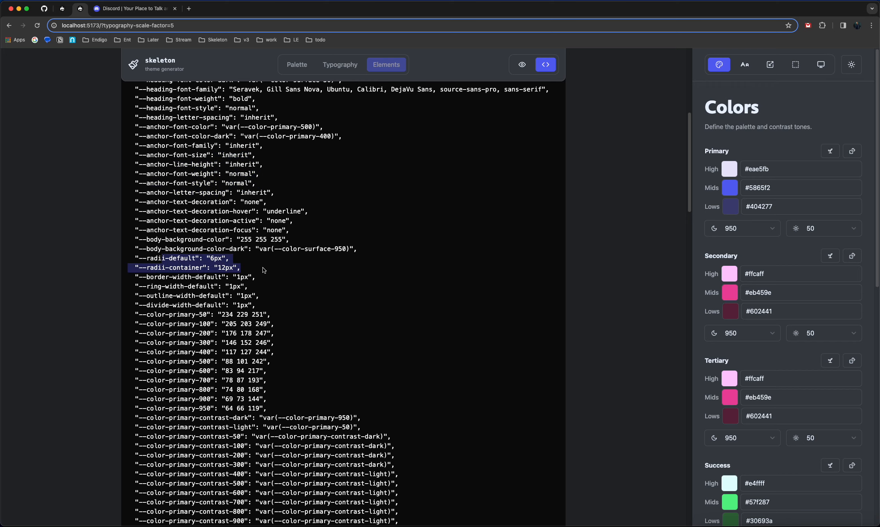
left_click_drag(177, 277, 244, 305)
Look through the color properties in the theme code, from the primary shades down through the other palettes.
left_click_drag(193, 318, 334, 407)
scroll(315, 279, "down", 15)
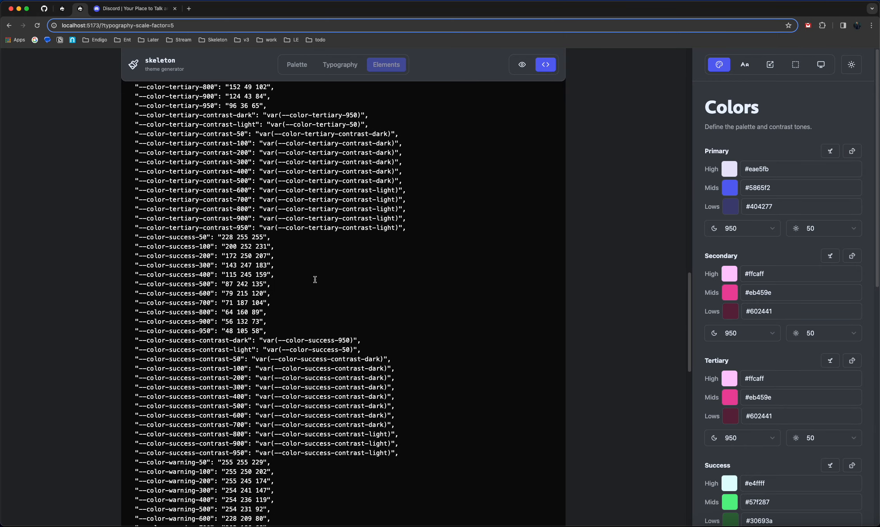
scroll(315, 279, "down", 20)
scroll(317, 281, "up", 20)
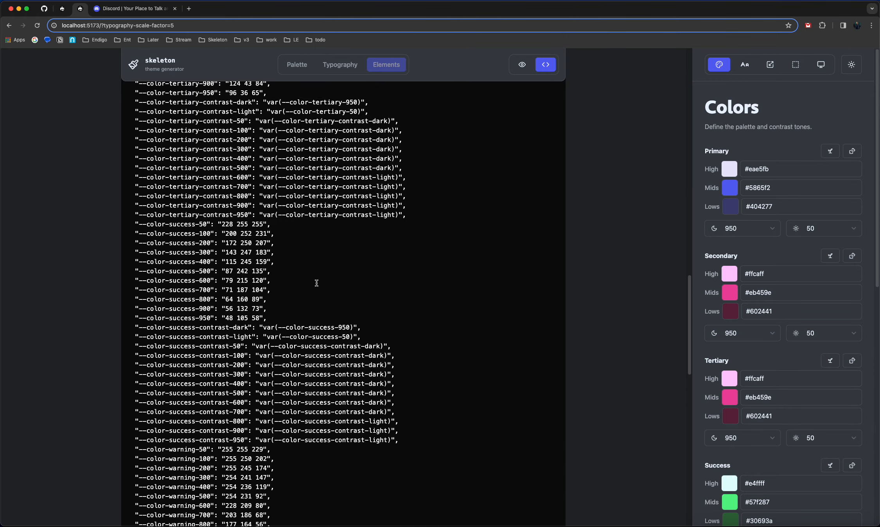
scroll(316, 283, "up", 12)
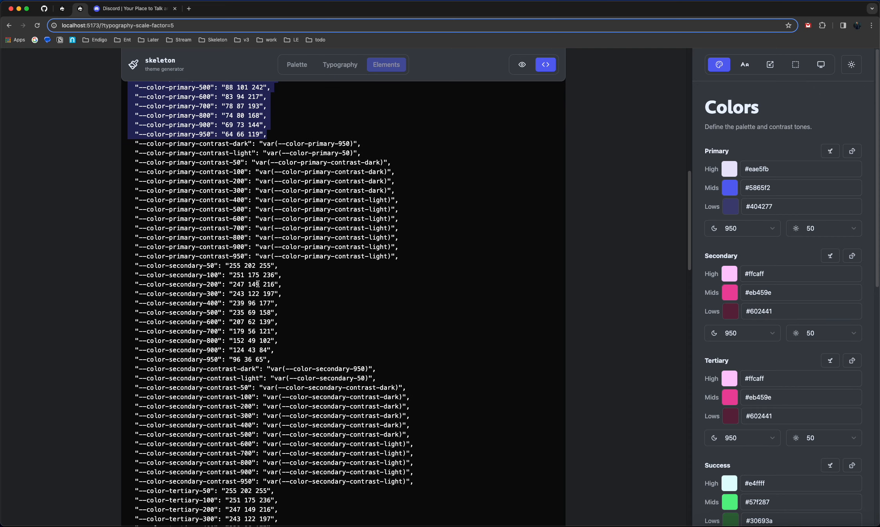
scroll(269, 202, "up", 8)
Examine the primary shades 50 to 950 and how their contrast properties reference the dark and light contrast values.
left_click(223, 224)
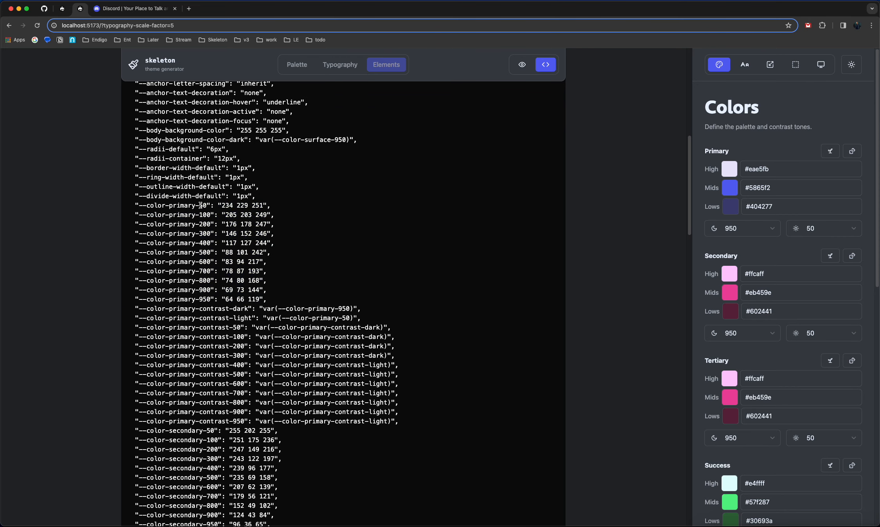
left_click_drag(200, 205, 228, 300)
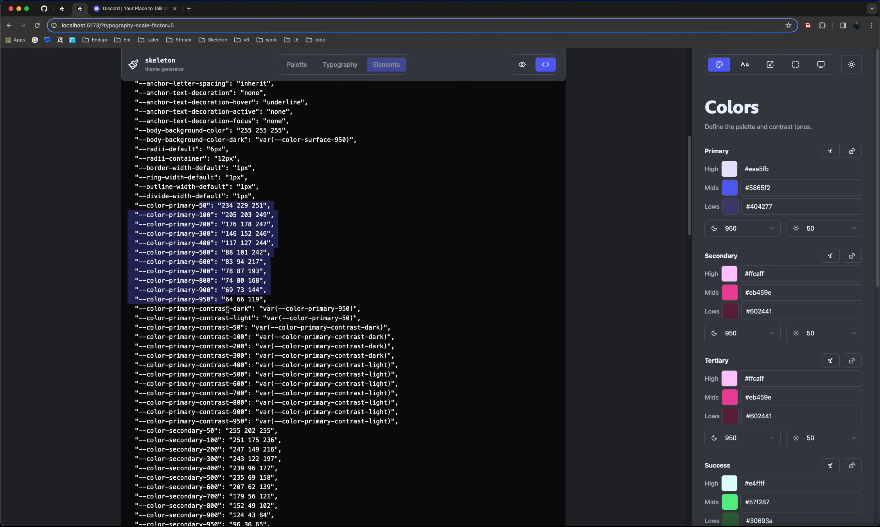
left_click_drag(225, 309, 347, 309)
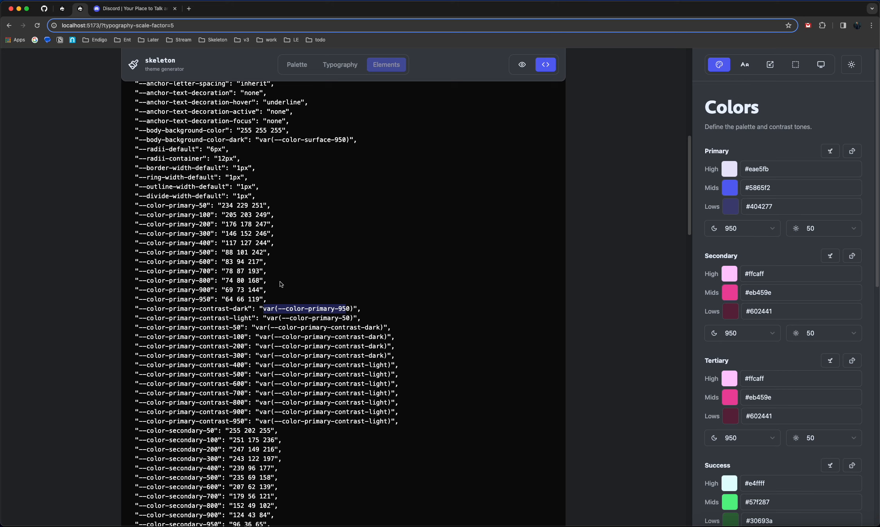
left_click_drag(199, 327, 431, 421)
left_click(424, 394)
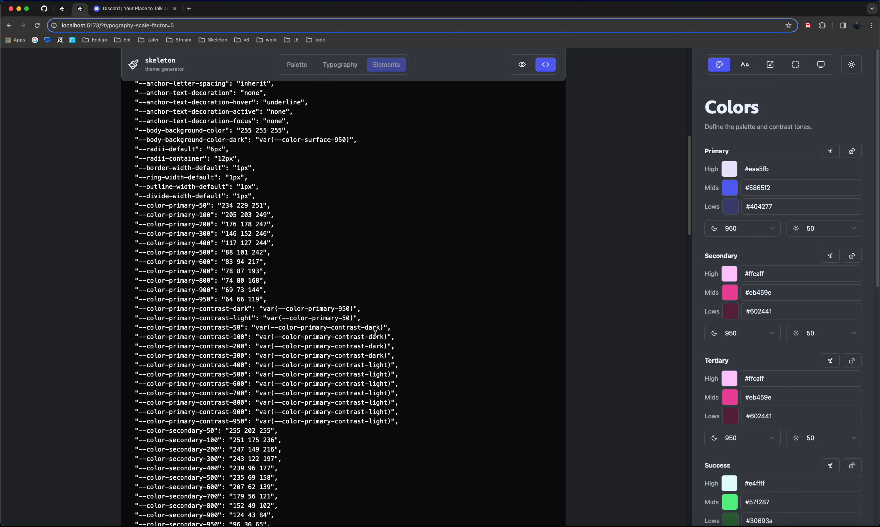
double_click(372, 328)
double_click(376, 338)
left_click(374, 354)
triple_click(374, 364)
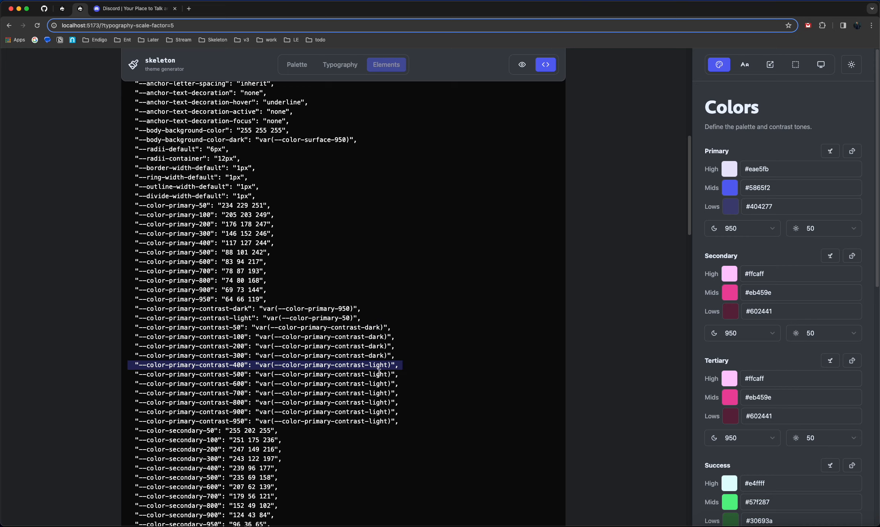
left_click_drag(378, 372, 386, 421)
left_click(428, 409)
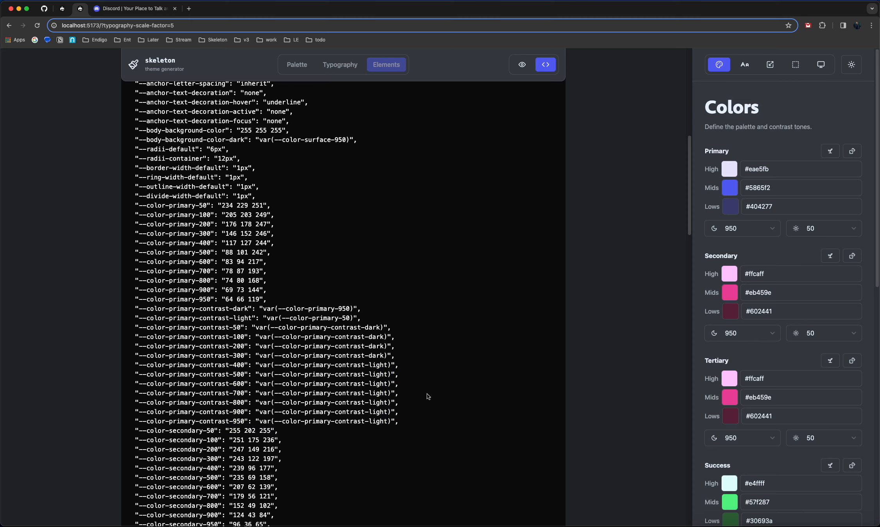
Set the Primary color's lows to #51538a while the generated code is displayed.
scroll(413, 380, "up", 1)
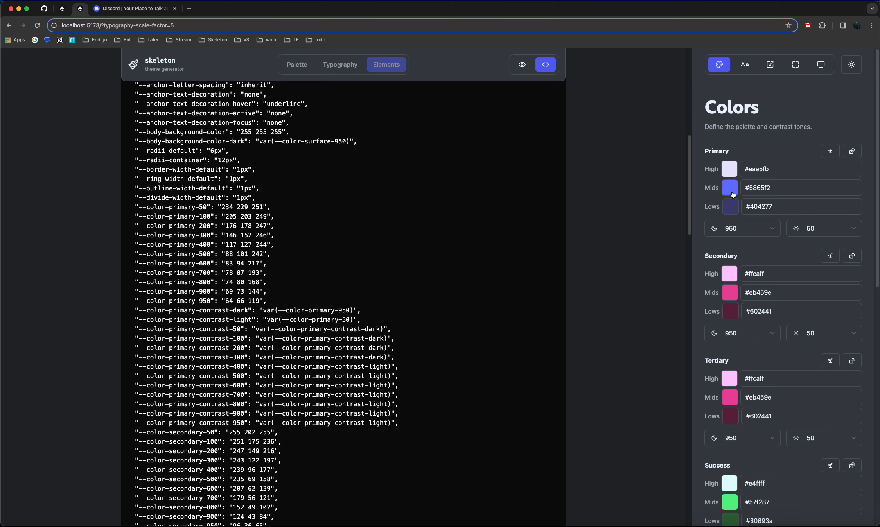
left_click(733, 210)
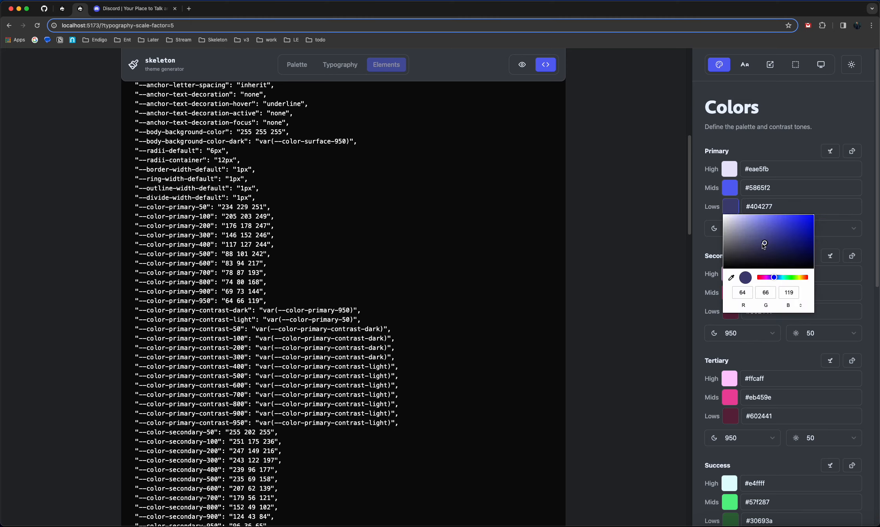
left_click_drag(762, 247, 761, 239)
left_click(767, 134)
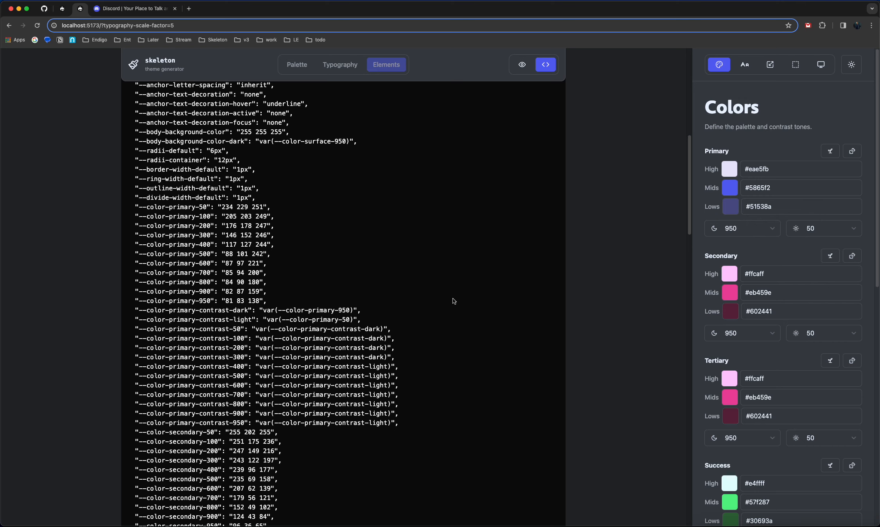
Look through the rest of the generated discord theme code, review its opening properties and return to the Elements preview.
scroll(408, 340, "down", 7)
scroll(407, 346, "down", 15)
scroll(407, 348, "up", 20)
scroll(406, 346, "up", 5)
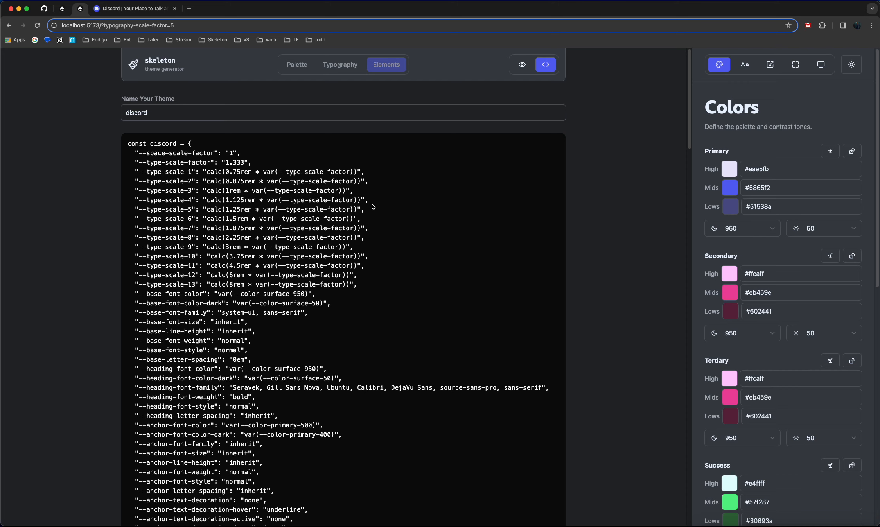
left_click_drag(142, 143, 337, 420)
left_click(337, 420)
left_click(520, 63)
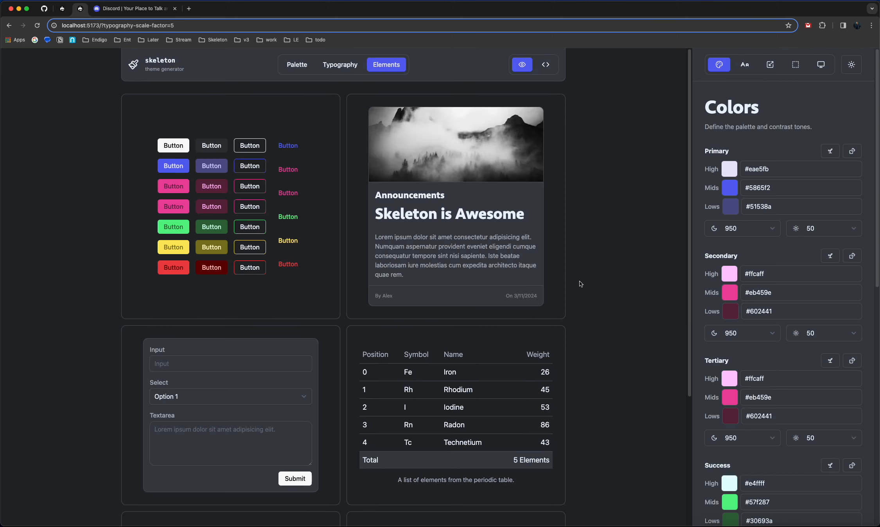
Duplicate the theme generator tab, show the Elements preview in the copy and compare its default theme with the Discord theme.
right_click(80, 8)
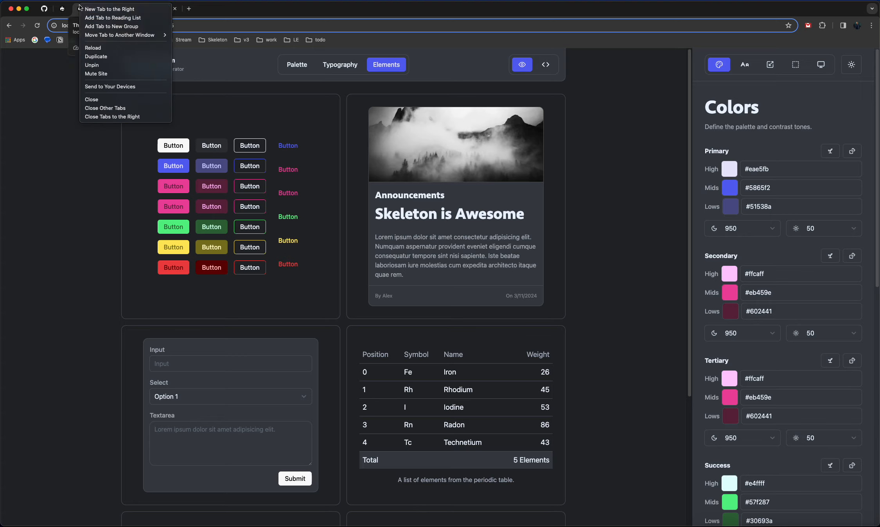
left_click(105, 57)
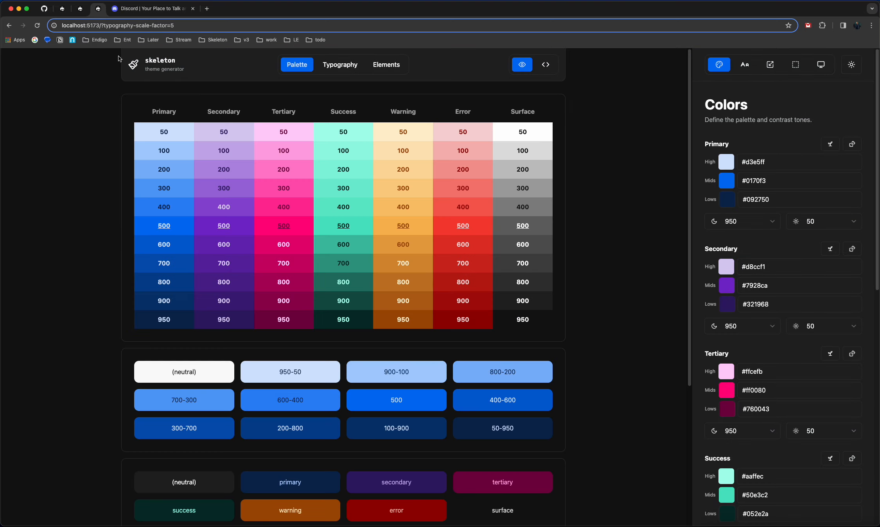
left_click(80, 8)
left_click(99, 8)
left_click(393, 71)
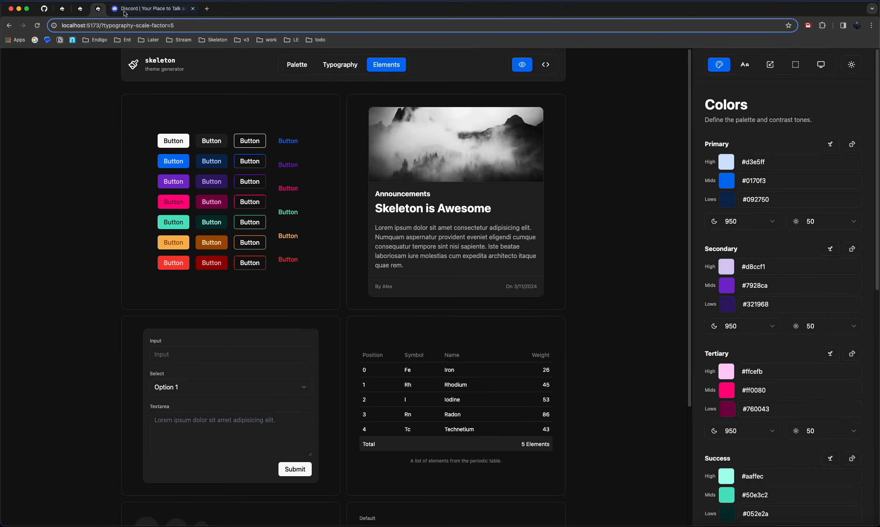
left_click(92, 14)
left_click(87, 13)
left_click(97, 11)
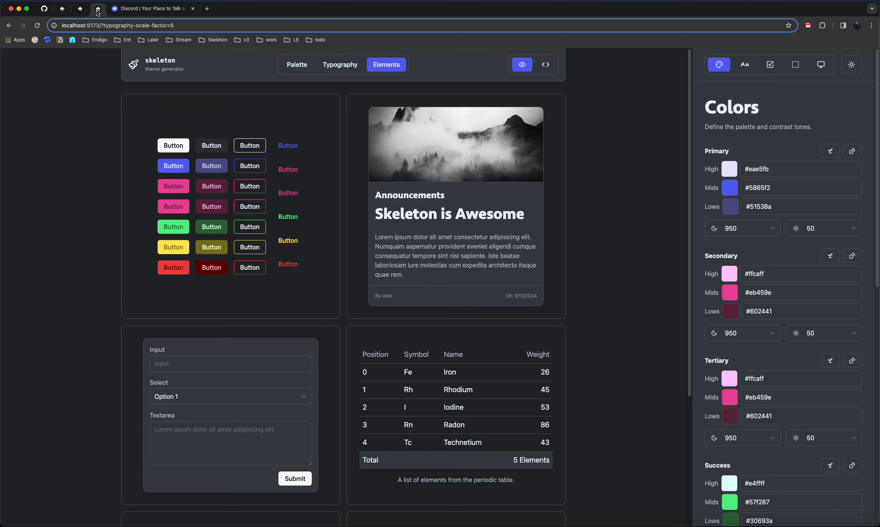
Set the Discord theme's spacing scale factor to 1.1 and compare its Elements preview with the default theme's.
left_click(770, 65)
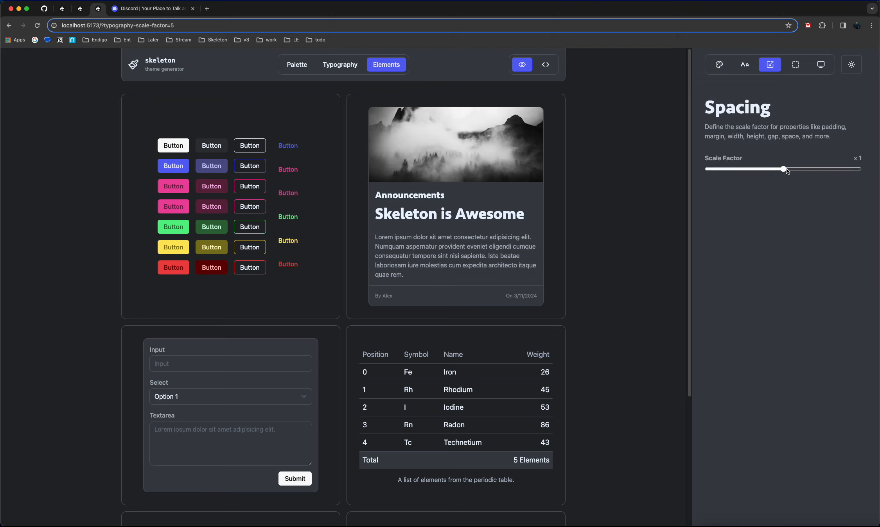
left_click_drag(786, 169, 819, 172)
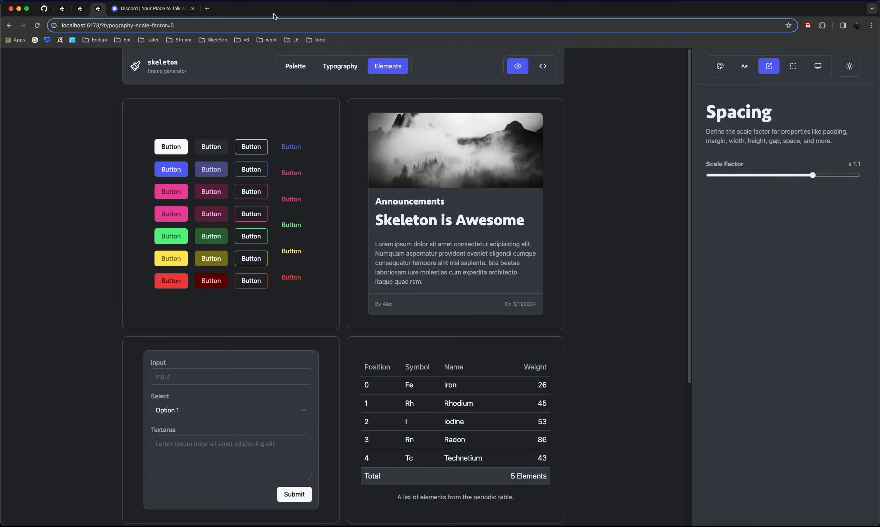
left_click(80, 8)
left_click(94, 14)
left_click(86, 12)
left_click(91, 15)
left_click(85, 12)
left_click(90, 15)
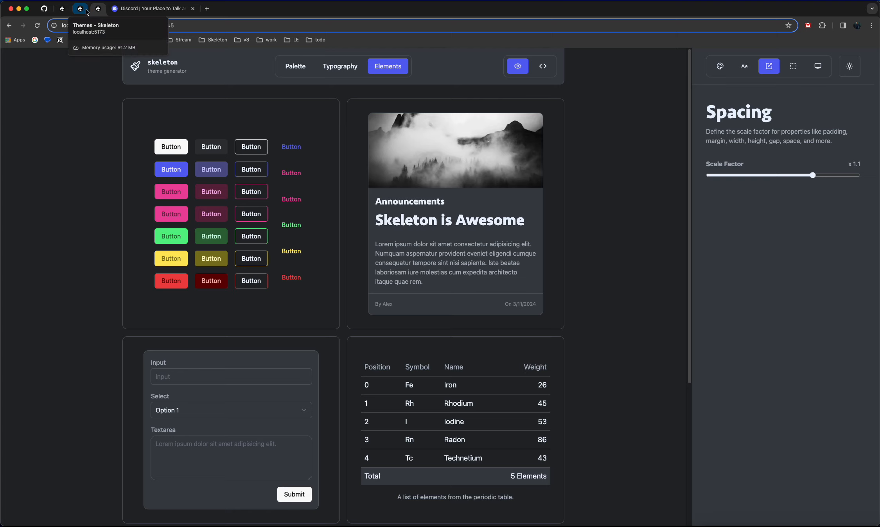
left_click(86, 12)
left_click(97, 12)
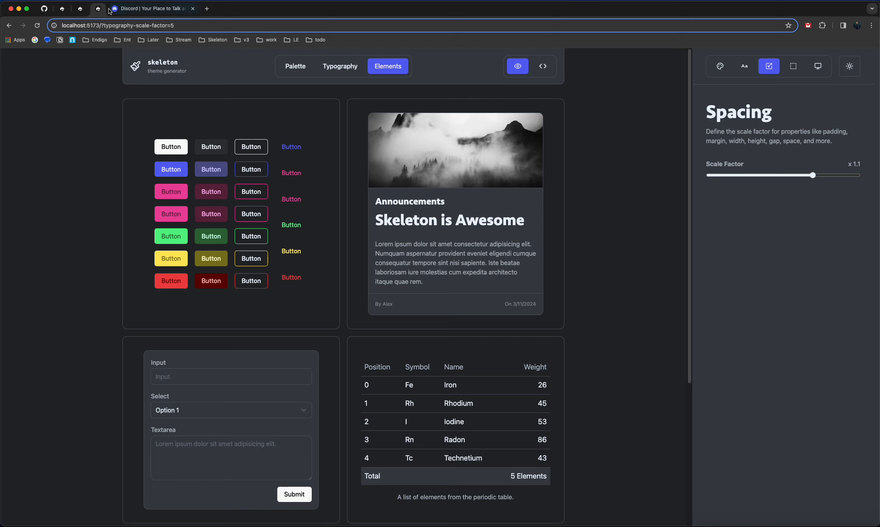
Close the Discord website and open the bookmarked Skeleton Next Docs in a new tab.
left_click(193, 9)
left_click(114, 9)
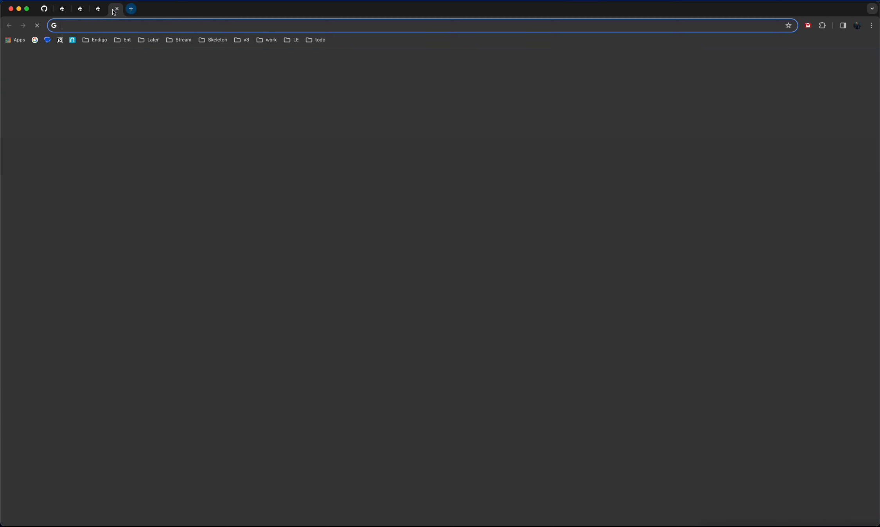
left_click(251, 39)
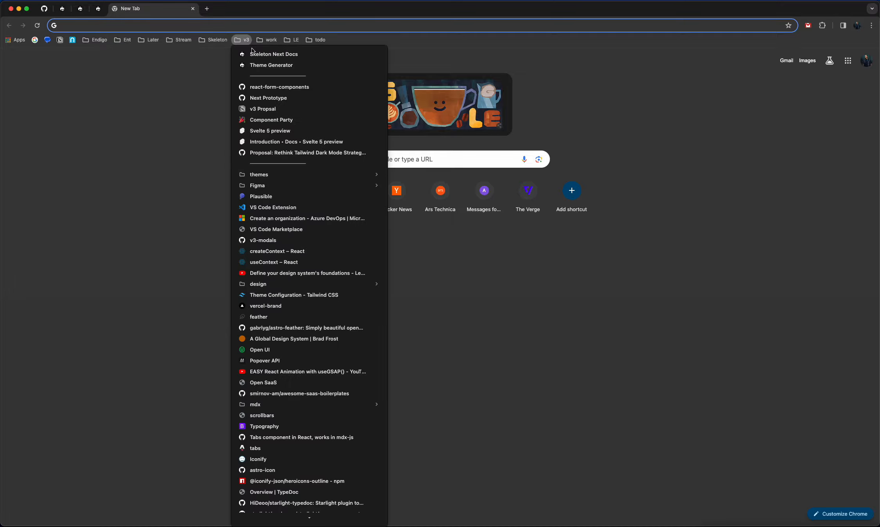
left_click(253, 53)
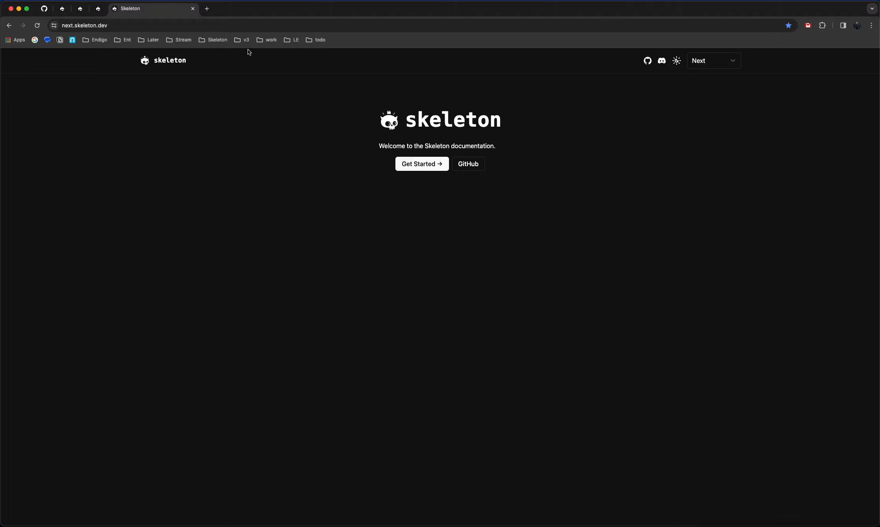
Open the documentation's Introduction page and view the available themes without switching from Next.
left_click(419, 164)
left_click(709, 61)
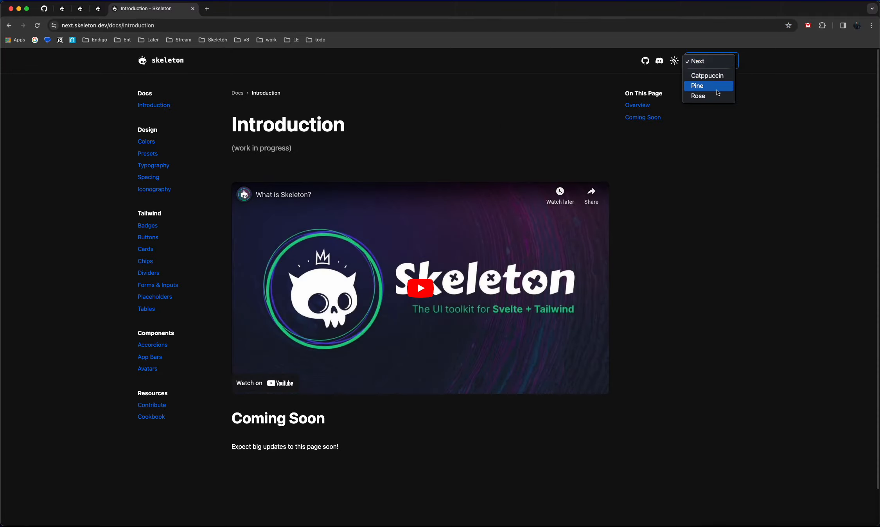
left_click(808, 83)
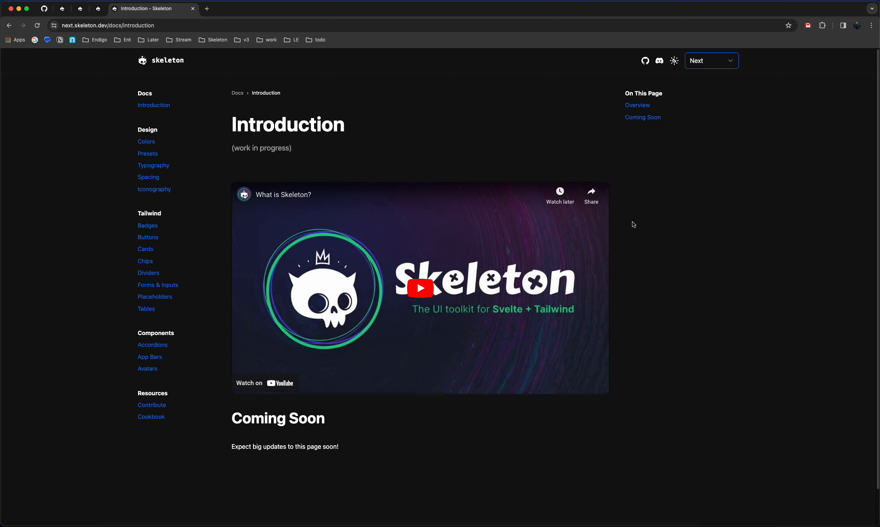
Open the bookmarked hosted Theme Generator, review its generated theme code and return to the palette preview.
left_click(248, 40)
left_click(256, 65)
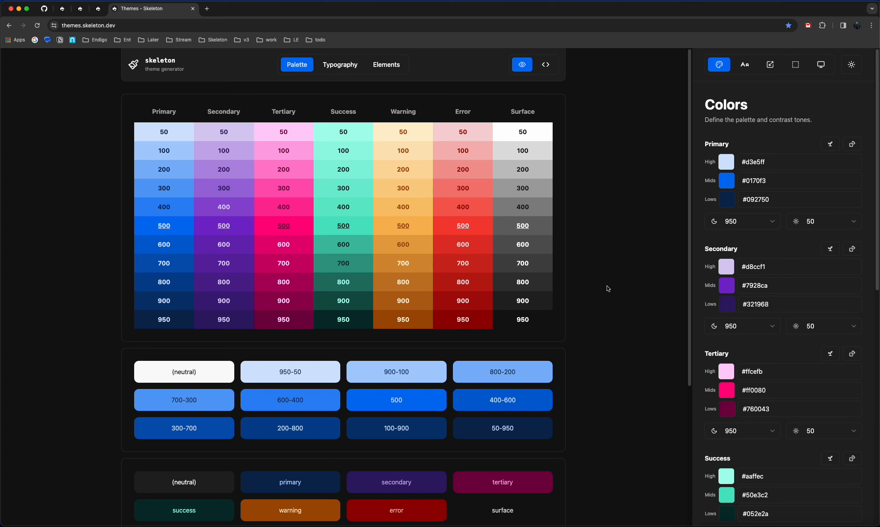
left_click(545, 64)
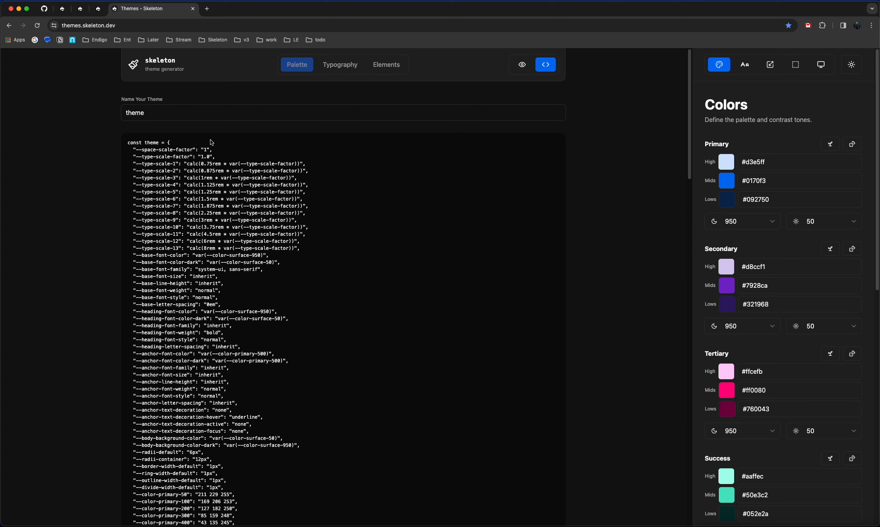
left_click_drag(209, 140, 350, 414)
left_click(350, 415)
left_click(522, 65)
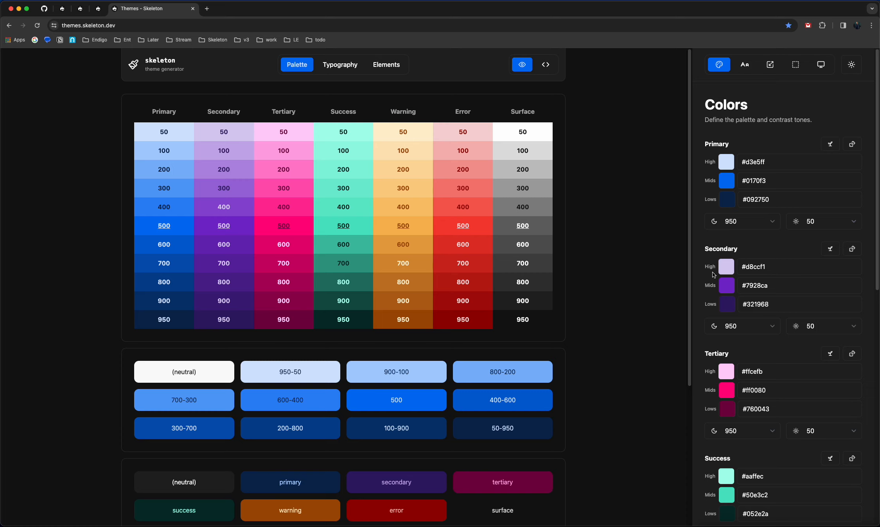
Look through the hosted generator's Colors, Backgrounds, Typography, Spacing and Edges settings and return to Colors.
scroll(786, 127, "down", 12)
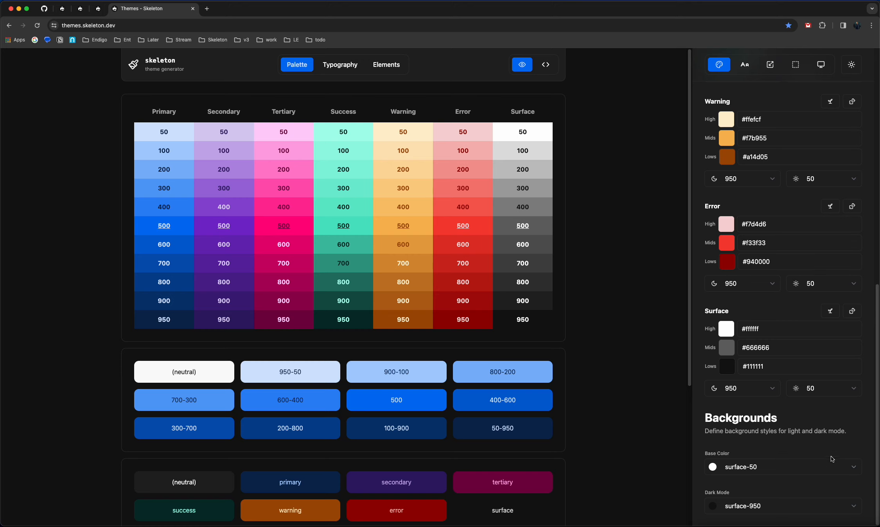
left_click(745, 63)
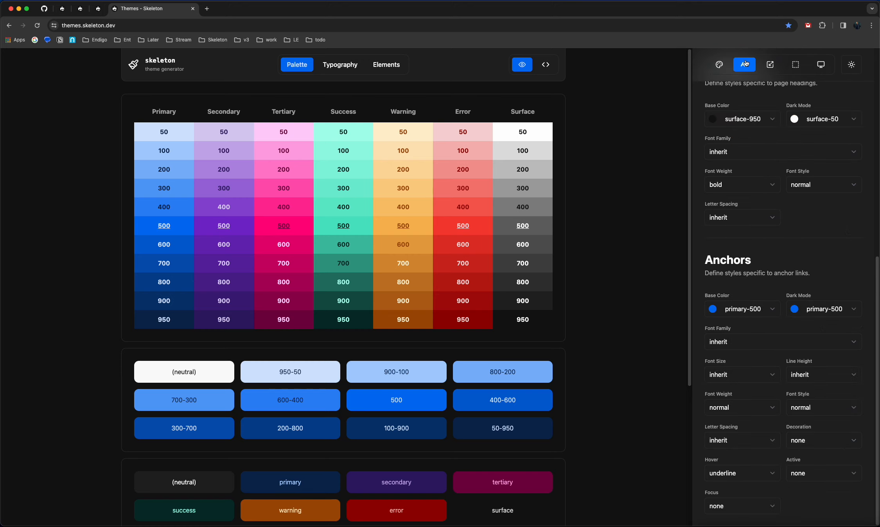
scroll(807, 297, "up", 10)
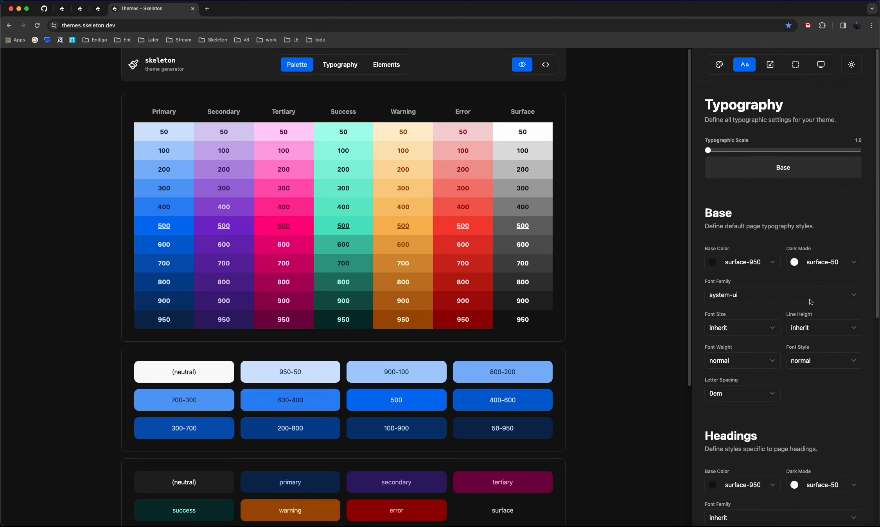
left_click(778, 70)
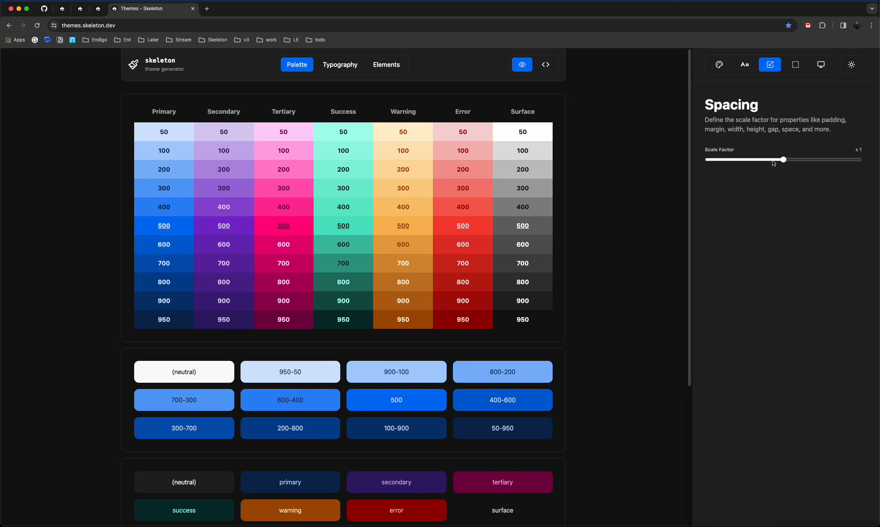
left_click(795, 71)
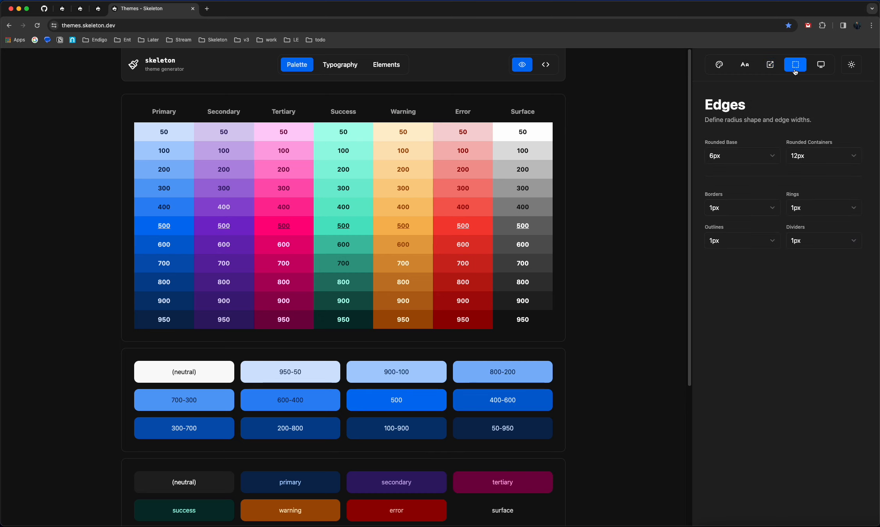
left_click(720, 73)
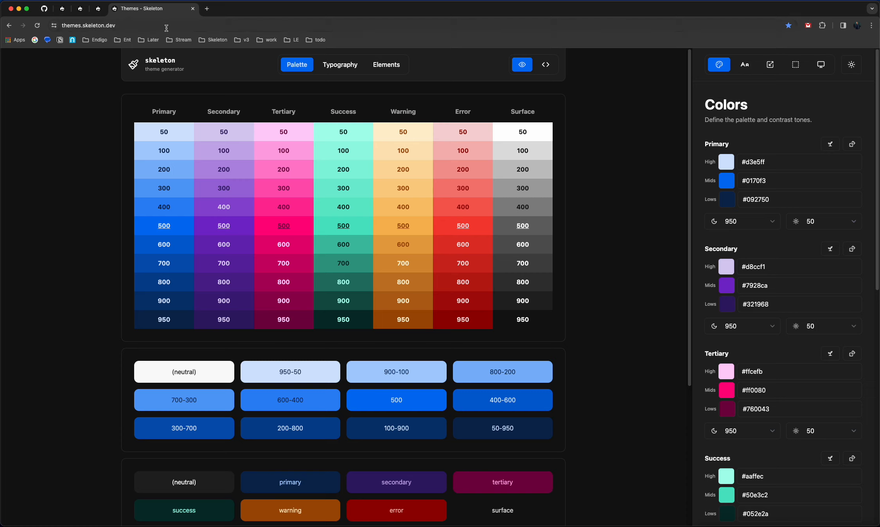
Close the hosted theme generator and view the Skeleton v3 (Next) proposal discussion on GitHub before returning to the local generator.
left_click(193, 9)
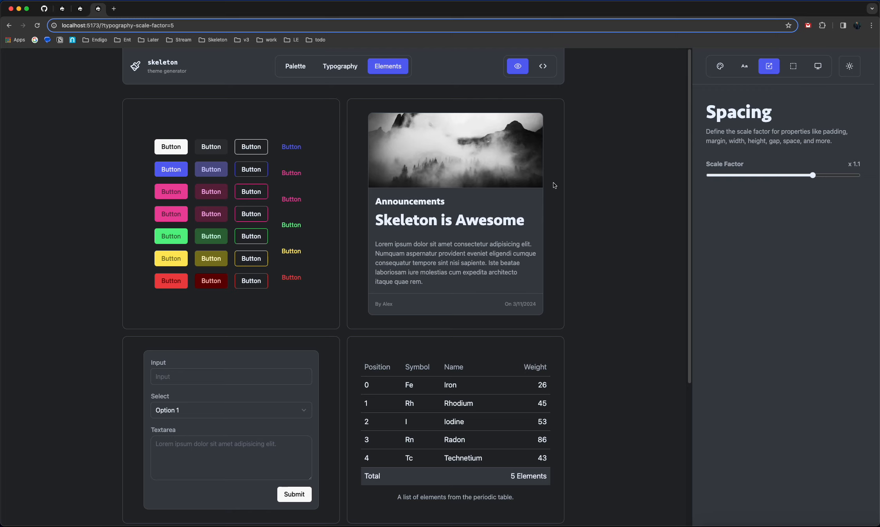
left_click(43, 9)
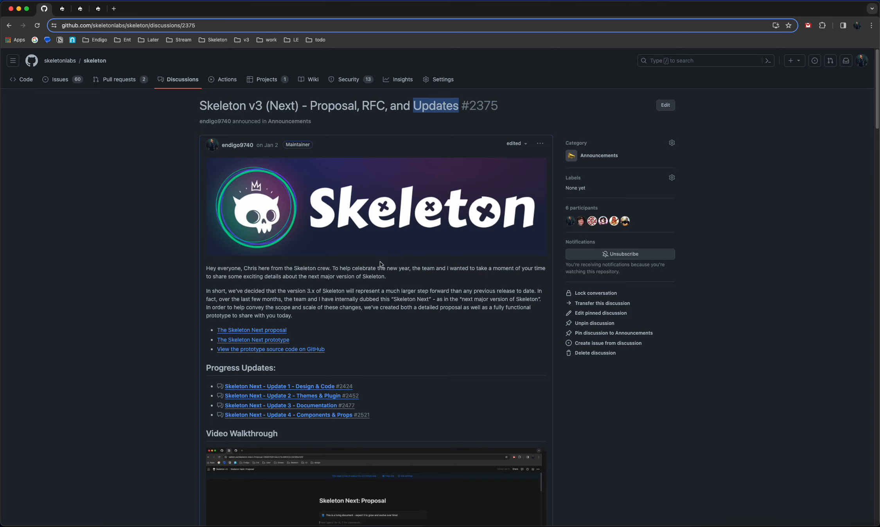
left_click(105, 13)
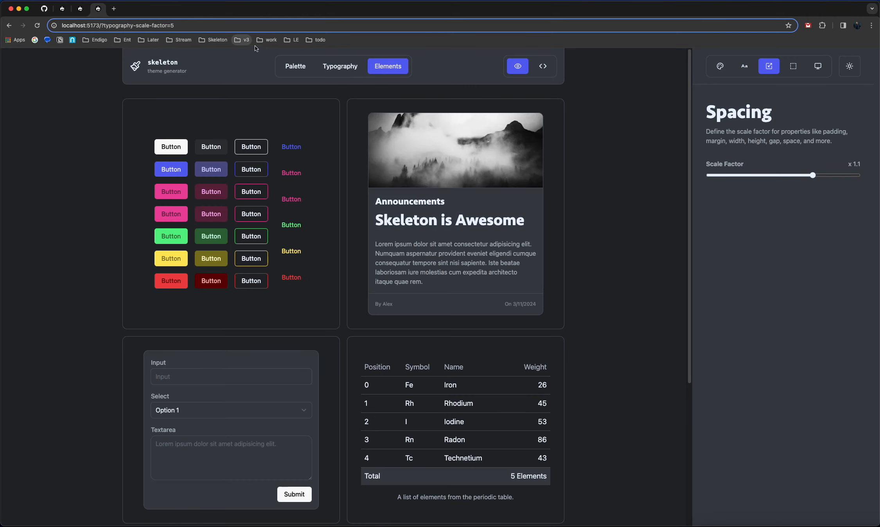